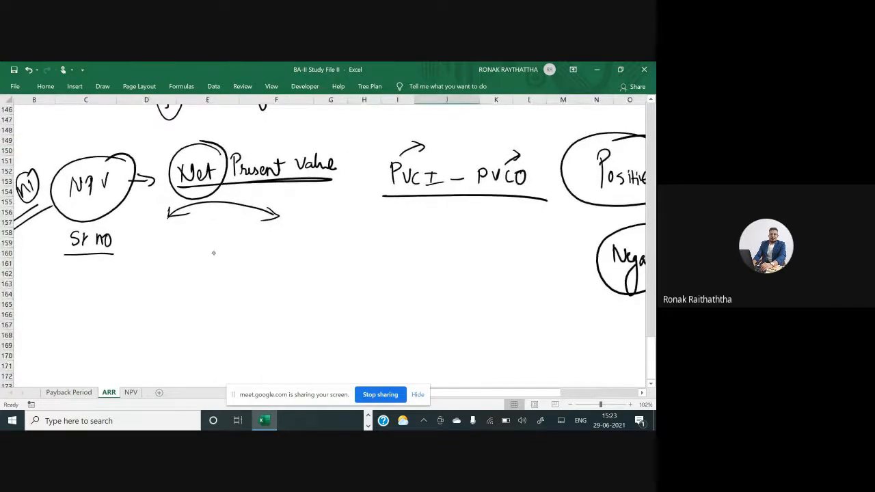
# Handwrite the column headings PAT and NonCash income, underlined, below the NPV heading
pyautogui.moveTo(158, 228); pyautogui.dragTo(156, 247)
pyautogui.moveTo(156, 230)
pyautogui.mouseDown()
pyautogui.moveTo(165, 231)
pyautogui.moveTo(158, 238)
pyautogui.mouseUp()
pyautogui.moveTo(177, 230)
pyautogui.mouseDown()
pyautogui.moveTo(174, 244)
pyautogui.moveTo(183, 244)
pyautogui.mouseUp()
pyautogui.moveTo(198, 233)
pyautogui.mouseDown()
pyautogui.moveTo(196, 245)
pyautogui.moveTo(202, 229)
pyautogui.mouseUp()
pyautogui.moveTo(143, 257); pyautogui.dragTo(220, 252)
pyautogui.moveTo(259, 229)
pyautogui.mouseDown()
pyautogui.moveTo(258, 246)
pyautogui.moveTo(270, 230)
pyautogui.mouseUp()
pyautogui.moveTo(276, 237); pyautogui.dragTo(301, 244)
pyautogui.moveTo(307, 235)
pyautogui.mouseDown()
pyautogui.moveTo(302, 243)
pyautogui.moveTo(336, 244)
pyautogui.mouseUp()
pyautogui.moveTo(340, 234); pyautogui.dragTo(366, 242)
pyautogui.moveTo(256, 251); pyautogui.dragTo(365, 248)
# Handwrite and underline the column heading dep^n next to NonCash income
pyautogui.hscroll(1, 330, 195)
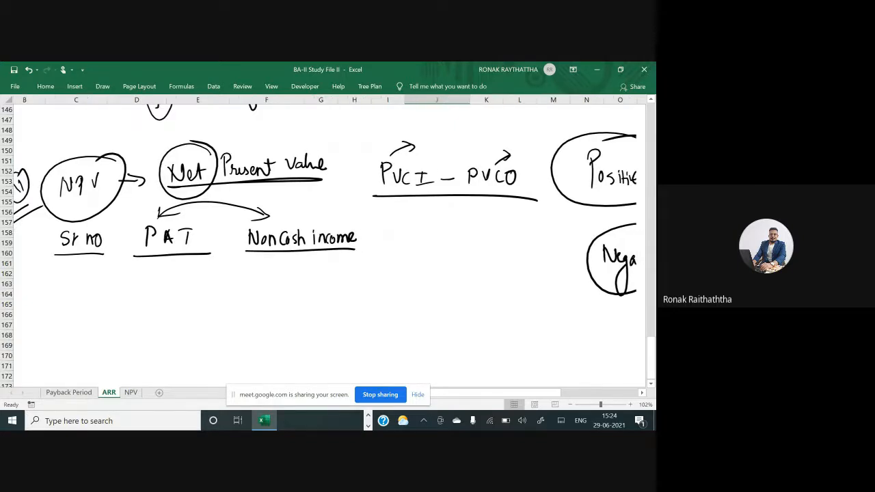
pyautogui.hscroll(2, 330, 196)
pyautogui.moveTo(303, 238); pyautogui.dragTo(313, 245)
pyautogui.moveTo(316, 237); pyautogui.dragTo(318, 245)
pyautogui.moveTo(328, 227); pyautogui.dragTo(334, 233)
pyautogui.moveTo(283, 251); pyautogui.dragTo(350, 249)
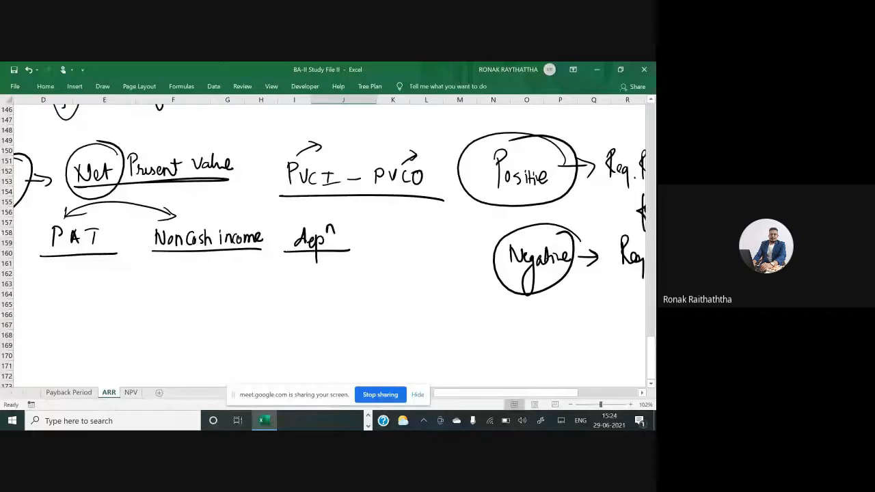
# Delete the Req. ink annotations and the circled Negative ink beside the Positive circle
pyautogui.click(567, 264)
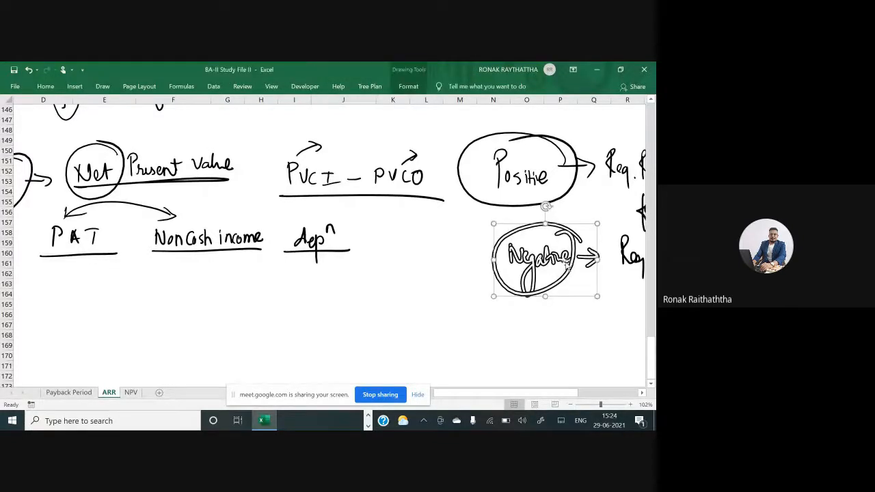
pyautogui.click(620, 255)
pyautogui.press('Delete')
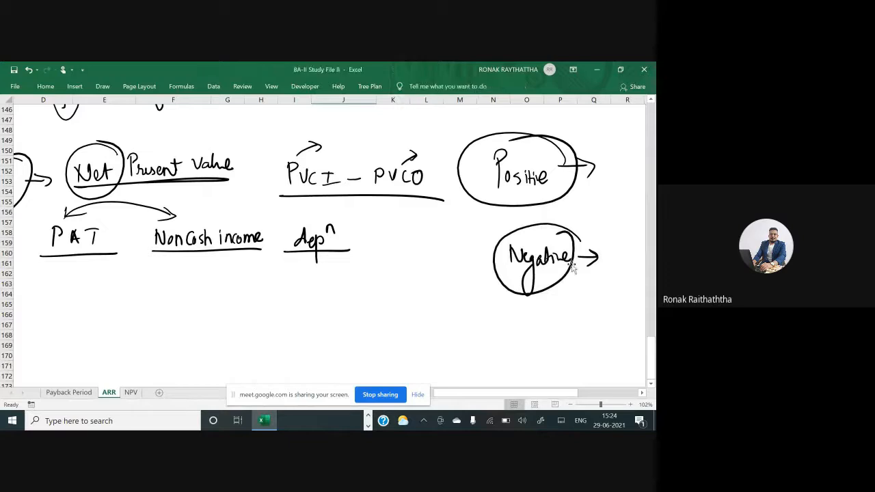
pyautogui.click(573, 268)
pyautogui.press('Delete')
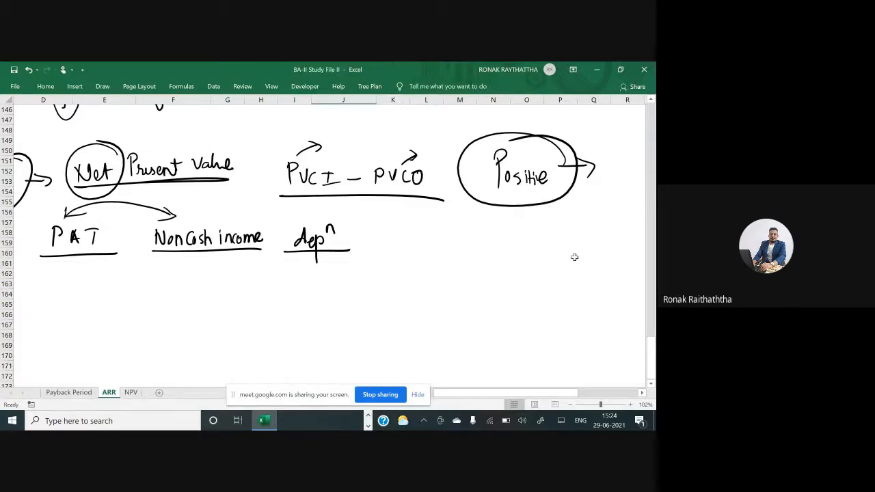
# Handwrite and underline the column heading Cash inflow after dep^n
pyautogui.hscroll(-3, 575, 257)
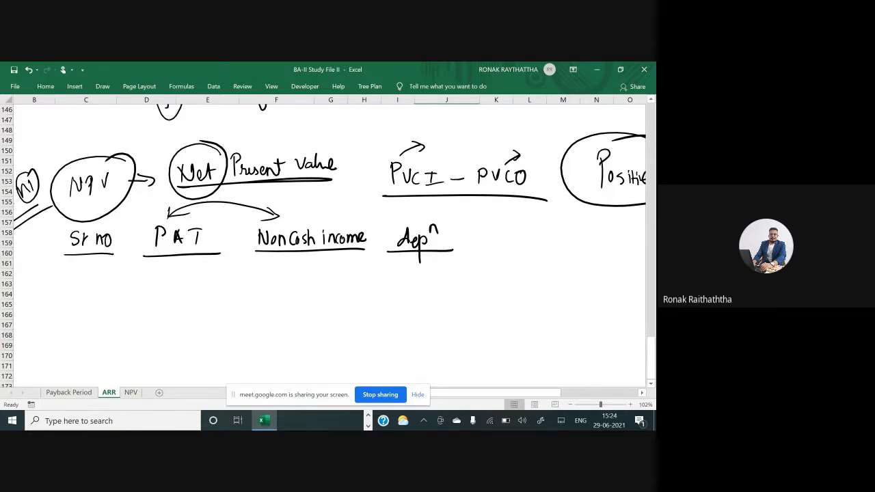
pyautogui.hscroll(1, 328, 239)
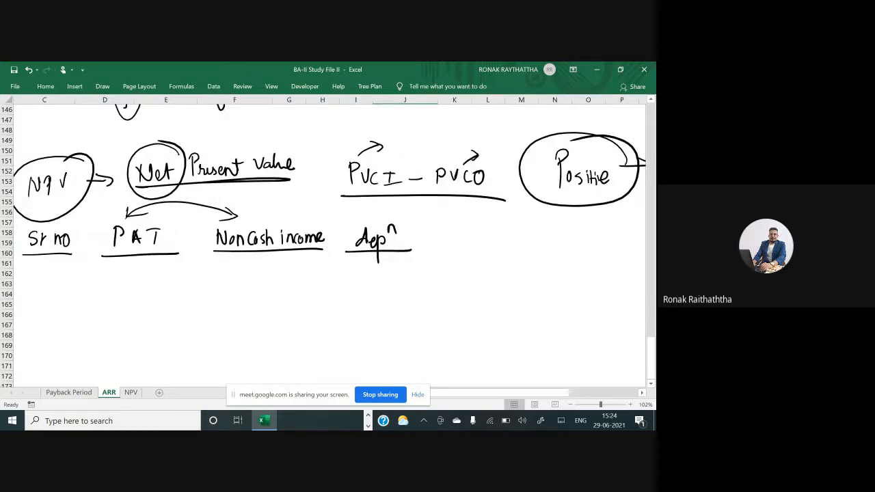
pyautogui.moveTo(467, 228)
pyautogui.mouseDown()
pyautogui.moveTo(469, 245)
pyautogui.moveTo(500, 245)
pyautogui.moveTo(514, 233)
pyautogui.moveTo(511, 272)
pyautogui.mouseUp()
pyautogui.moveTo(506, 239); pyautogui.dragTo(517, 236)
pyautogui.moveTo(521, 222)
pyautogui.mouseDown()
pyautogui.moveTo(524, 245)
pyautogui.moveTo(534, 241)
pyautogui.mouseUp()
pyautogui.moveTo(532, 232); pyautogui.dragTo(544, 232)
pyautogui.moveTo(442, 250); pyautogui.dragTo(546, 250)
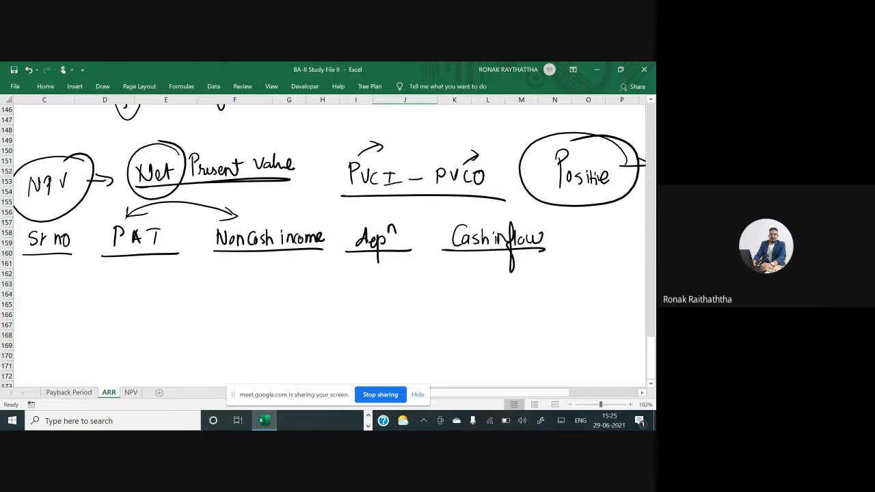
# Handwrite the column headings discounting factor and P.V., each underlined, after Cash inflow
pyautogui.hscroll(8, 328, 239)
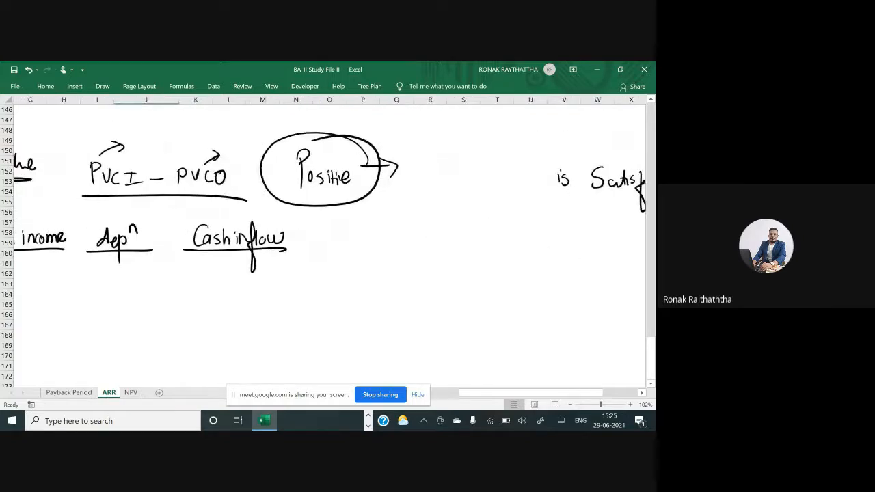
pyautogui.moveTo(349, 220)
pyautogui.mouseDown()
pyautogui.moveTo(341, 238)
pyautogui.moveTo(412, 228)
pyautogui.moveTo(409, 267)
pyautogui.mouseUp()
pyautogui.moveTo(430, 222)
pyautogui.mouseDown()
pyautogui.moveTo(425, 252)
pyautogui.moveTo(430, 233)
pyautogui.moveTo(446, 238)
pyautogui.mouseUp()
pyautogui.moveTo(448, 235)
pyautogui.mouseDown()
pyautogui.moveTo(454, 230)
pyautogui.moveTo(448, 236)
pyautogui.mouseUp()
pyautogui.moveTo(457, 236); pyautogui.dragTo(465, 228)
pyautogui.moveTo(345, 244); pyautogui.dragTo(439, 243)
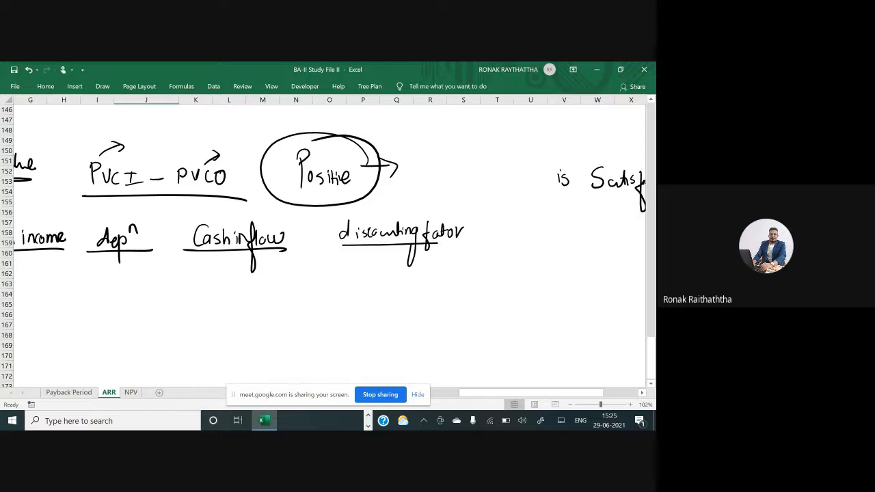
pyautogui.click(506, 234)
pyautogui.moveTo(499, 236)
pyautogui.mouseDown()
pyautogui.moveTo(500, 226)
pyautogui.moveTo(521, 226)
pyautogui.moveTo(528, 243)
pyautogui.mouseUp()
pyautogui.click(528, 232)
# Handwrite the serial numbers 1 to 6 down the Sr no column
pyautogui.hscroll(3, 328, 239)
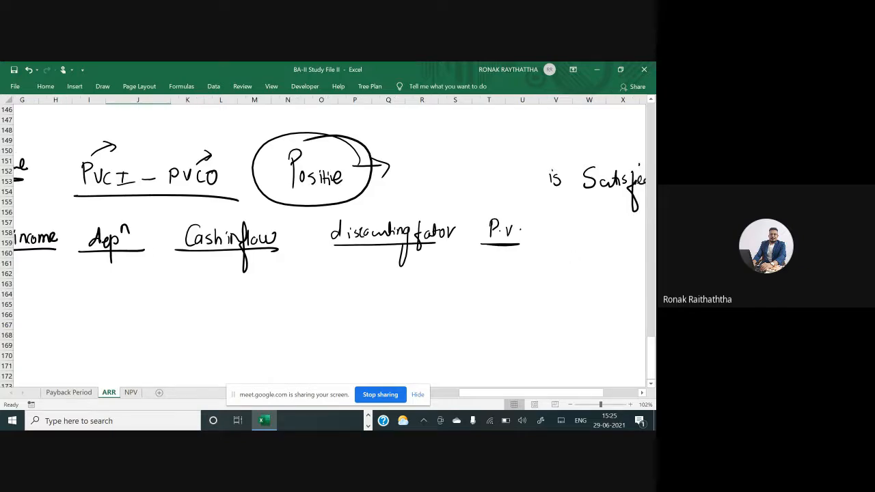
pyautogui.hscroll(-6, 328, 239)
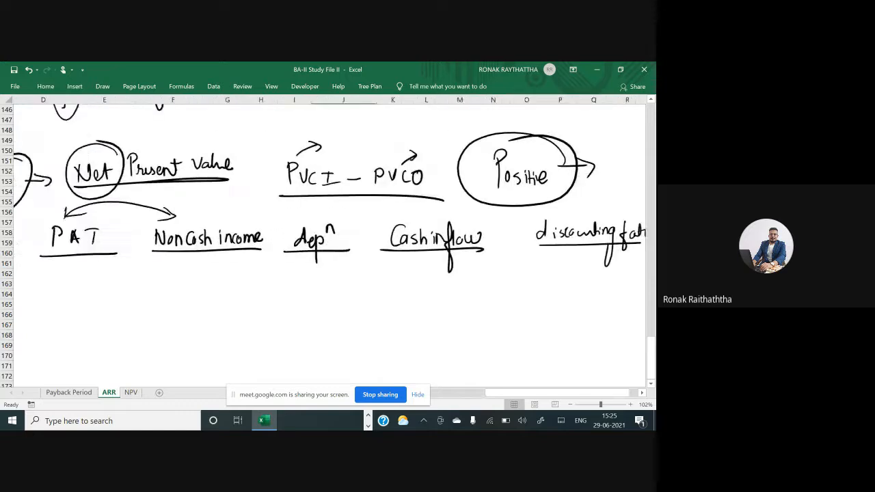
pyautogui.hscroll(-3, 328, 239)
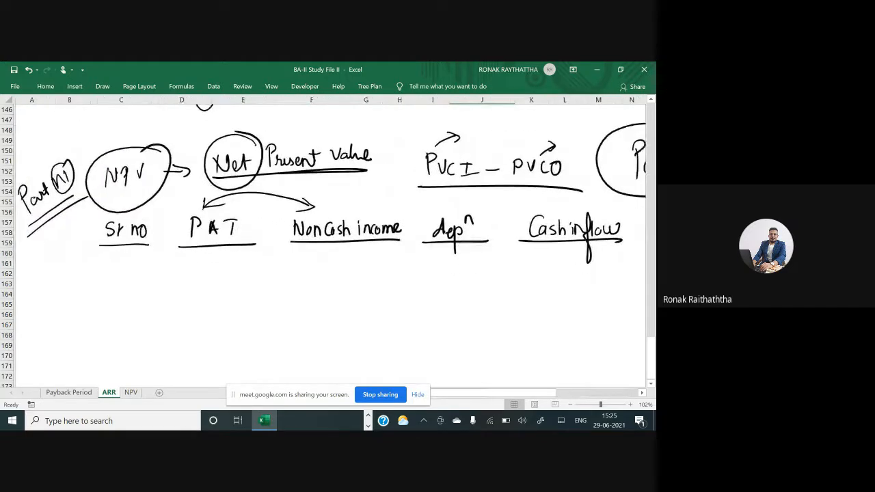
pyautogui.scroll(-3, 328, 239)
pyautogui.moveTo(124, 191)
pyautogui.mouseDown()
pyautogui.moveTo(132, 308)
pyautogui.moveTo(126, 338)
pyautogui.mouseUp()
pyautogui.scroll(-1, 324, 245)
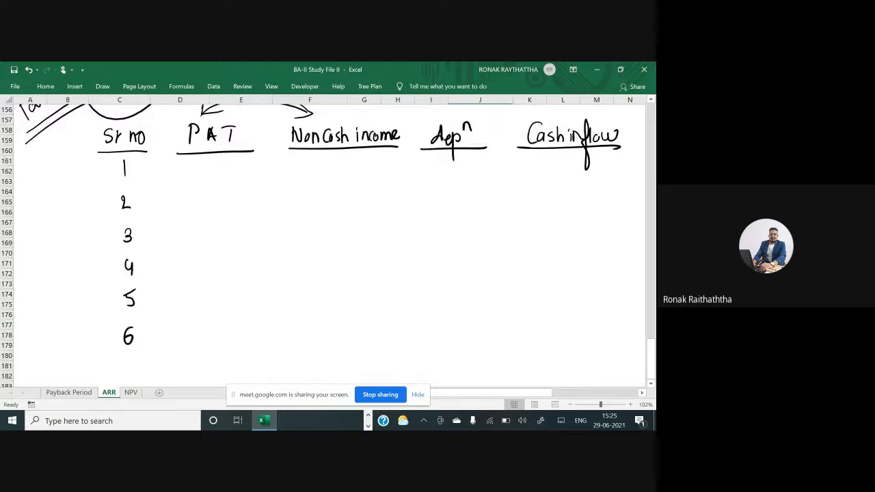
# Handwrite PAT values 14,00,000, 12,00,000 and 10,50,000 for serial numbers 1 to 3, copying from the earlier table
pyautogui.scroll(15, 324, 245)
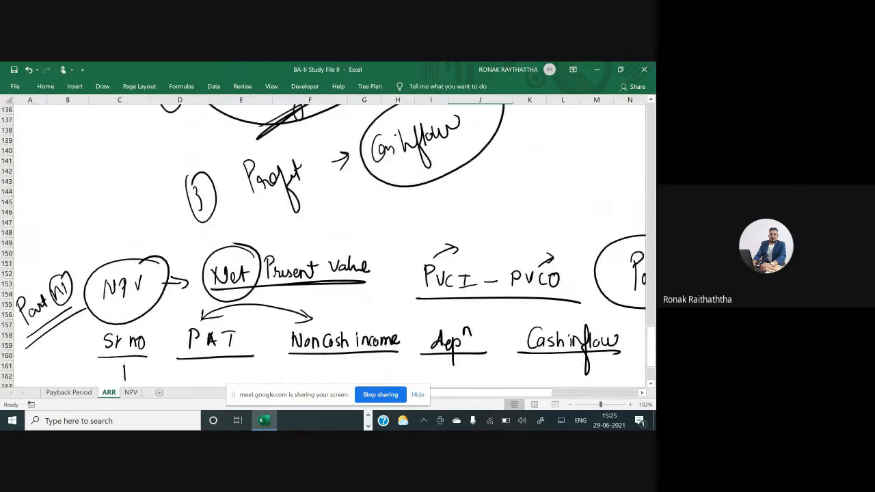
pyautogui.scroll(9, 323, 245)
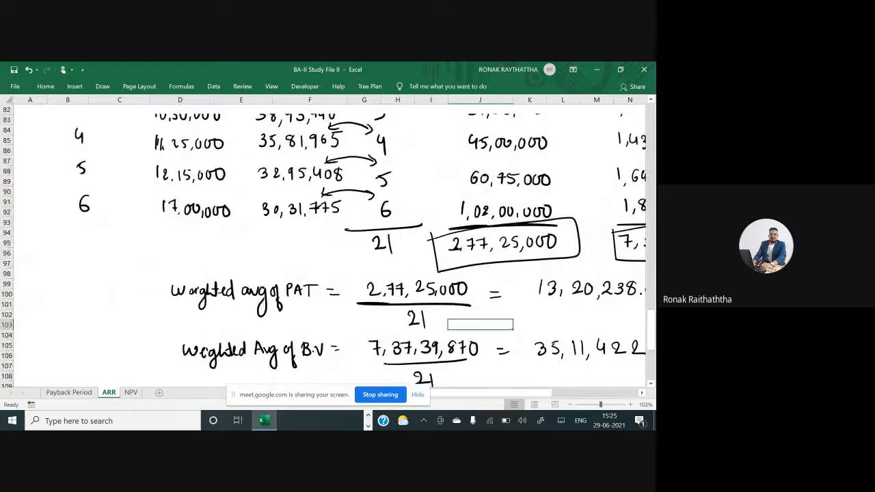
pyautogui.scroll(4, 324, 244)
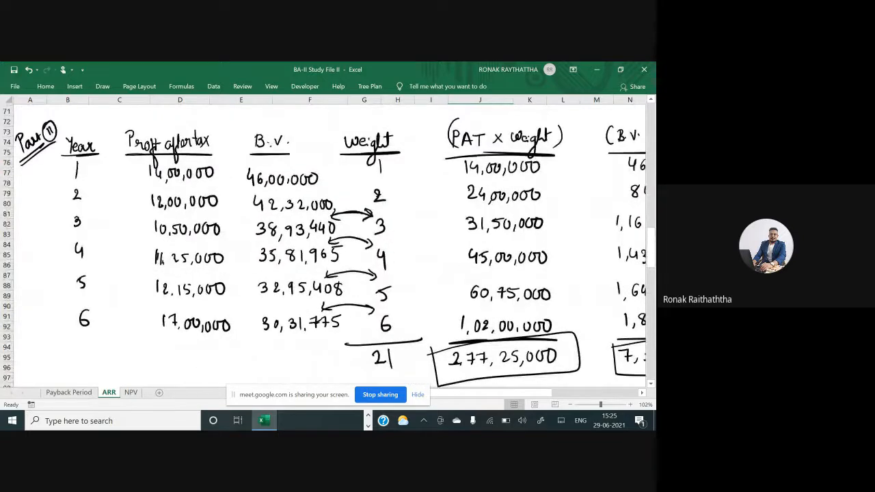
pyautogui.scroll(-20, 323, 244)
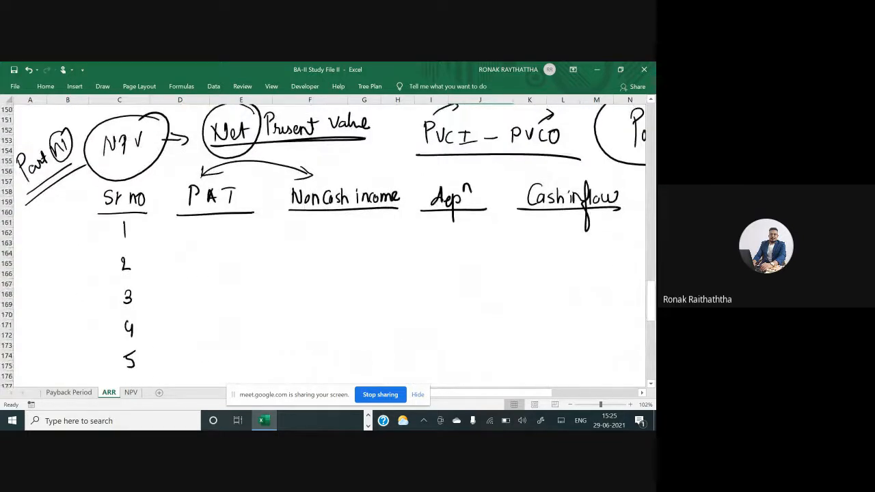
pyautogui.moveTo(177, 224); pyautogui.dragTo(250, 236)
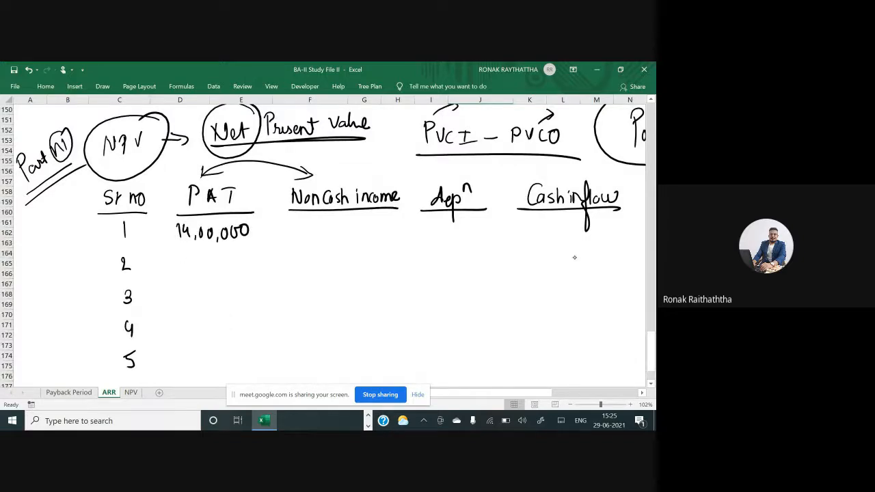
pyautogui.moveTo(181, 260)
pyautogui.mouseDown()
pyautogui.moveTo(183, 273)
pyautogui.moveTo(208, 272)
pyautogui.mouseUp()
pyautogui.moveTo(213, 262); pyautogui.dragTo(219, 274)
pyautogui.moveTo(225, 260)
pyautogui.mouseDown()
pyautogui.moveTo(229, 272)
pyautogui.moveTo(250, 271)
pyautogui.mouseUp()
pyautogui.moveTo(183, 291)
pyautogui.mouseDown()
pyautogui.moveTo(184, 305)
pyautogui.moveTo(217, 305)
pyautogui.mouseUp()
pyautogui.moveTo(225, 303); pyautogui.dragTo(238, 296)
pyautogui.moveTo(248, 294); pyautogui.dragTo(247, 296)
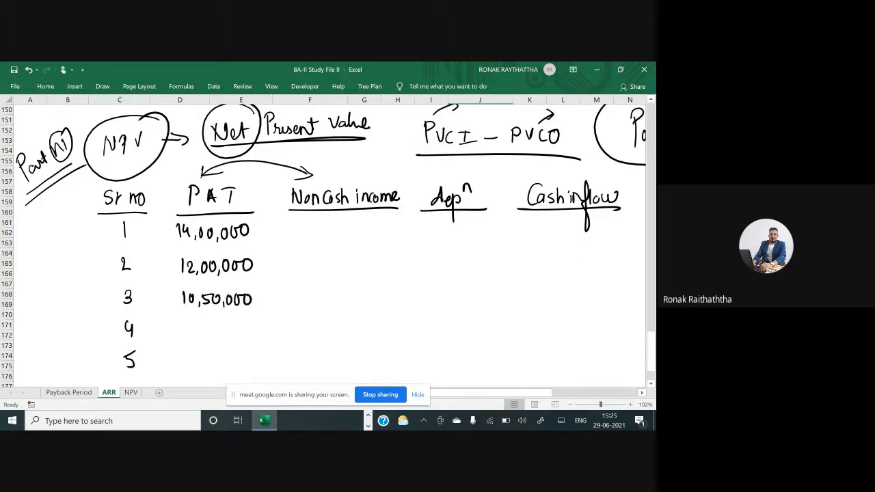
# Handwrite the PAT value 11,25,000 for serial number 4
pyautogui.scroll(5, 328, 243)
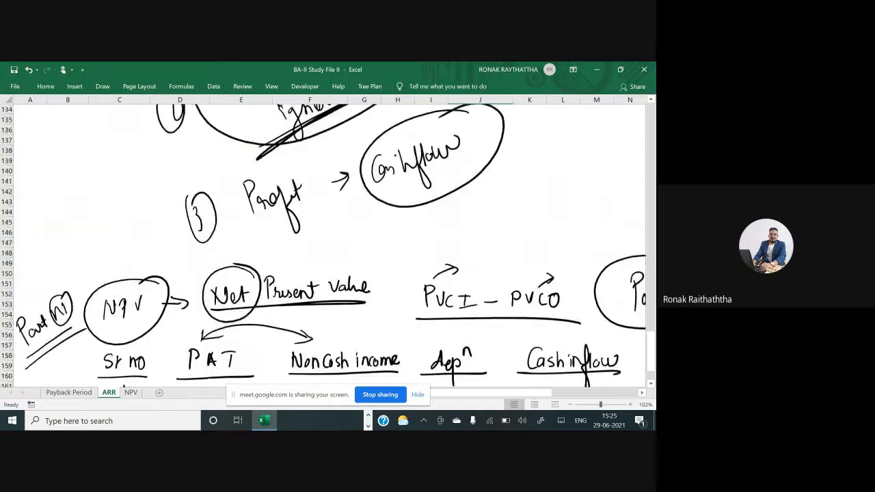
pyautogui.scroll(18, 329, 243)
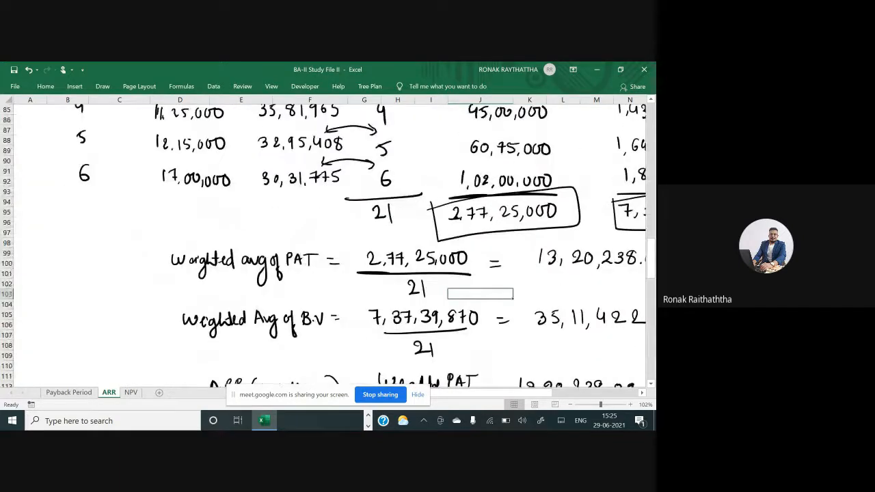
pyautogui.scroll(-20, 328, 242)
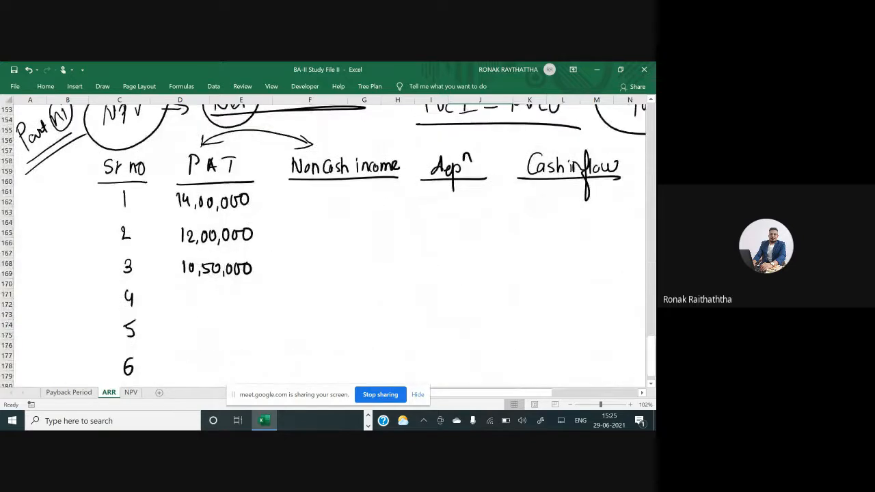
pyautogui.moveTo(186, 290)
pyautogui.mouseDown()
pyautogui.moveTo(186, 306)
pyautogui.moveTo(212, 308)
pyautogui.mouseUp()
pyautogui.click(197, 305)
pyautogui.moveTo(214, 295)
pyautogui.mouseDown()
pyautogui.moveTo(214, 306)
pyautogui.moveTo(223, 293)
pyautogui.mouseUp()
pyautogui.moveTo(226, 305); pyautogui.dragTo(233, 296)
pyautogui.moveTo(243, 295); pyautogui.dragTo(253, 295)
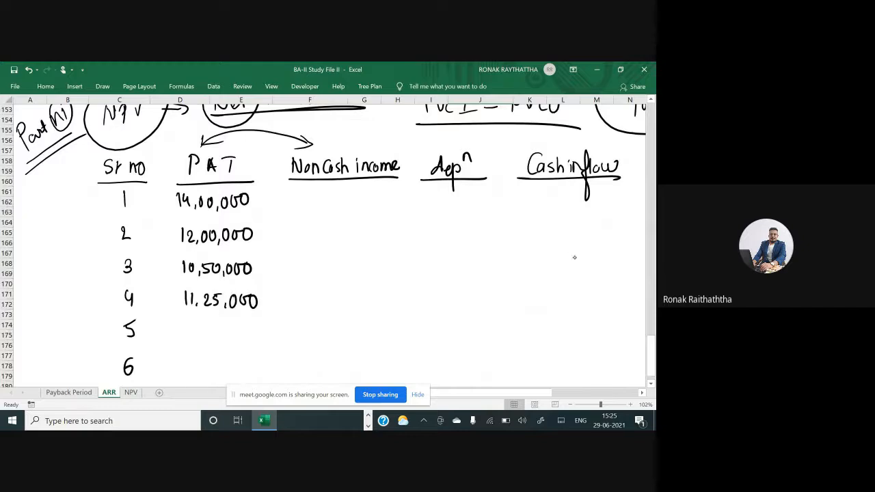
# Handwrite PAT values 12,25,000 and 17,00,000 for serial numbers 5 and 6
pyautogui.moveTo(188, 323); pyautogui.dragTo(189, 340)
pyautogui.moveTo(193, 328); pyautogui.dragTo(214, 337)
pyautogui.moveTo(218, 329)
pyautogui.mouseDown()
pyautogui.moveTo(223, 342)
pyautogui.moveTo(236, 330)
pyautogui.mouseUp()
pyautogui.moveTo(248, 329); pyautogui.dragTo(258, 329)
pyautogui.moveTo(188, 360); pyautogui.dragTo(188, 375)
pyautogui.moveTo(192, 361)
pyautogui.mouseDown()
pyautogui.moveTo(197, 375)
pyautogui.moveTo(212, 366)
pyautogui.mouseUp()
pyautogui.moveTo(223, 365); pyautogui.dragTo(230, 377)
pyautogui.moveTo(240, 365)
pyautogui.mouseDown()
pyautogui.moveTo(238, 375)
pyautogui.moveTo(250, 376)
pyautogui.mouseUp()
pyautogui.moveTo(262, 365); pyautogui.dragTo(260, 376)
# Handwrite non-cash income values 50,000, 40,000 and 35,000 for serial numbers 1 to 3, referring to the question table
pyautogui.scroll(19, 324, 246)
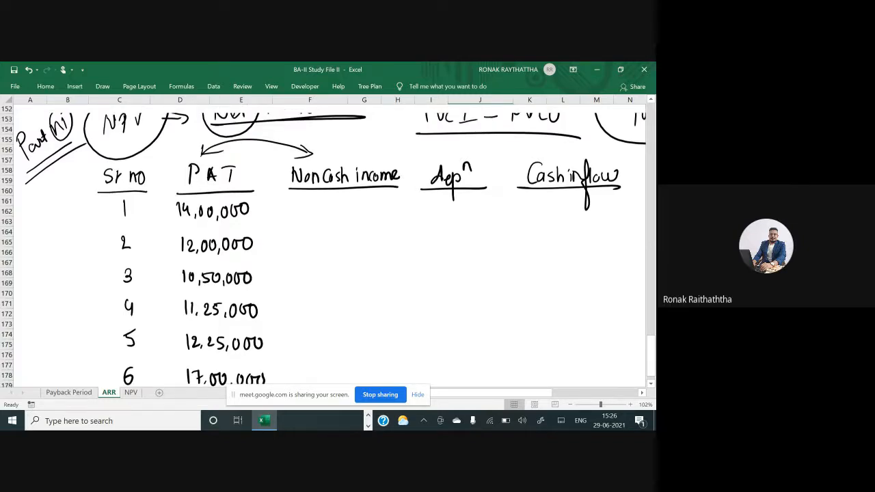
pyautogui.scroll(20, 325, 246)
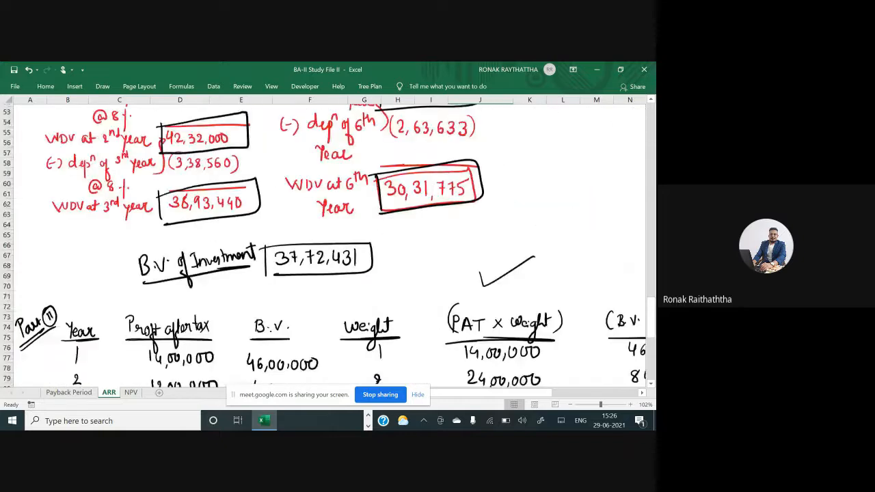
pyautogui.scroll(8, 325, 246)
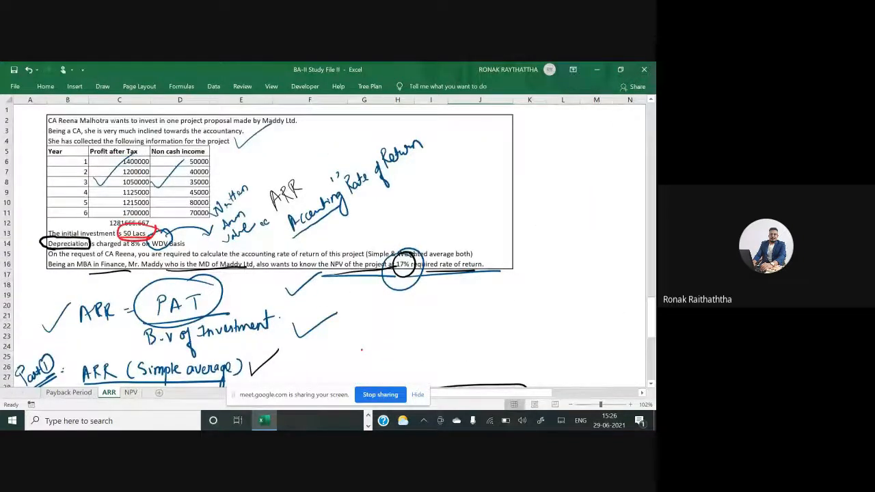
pyautogui.scroll(-20, 325, 246)
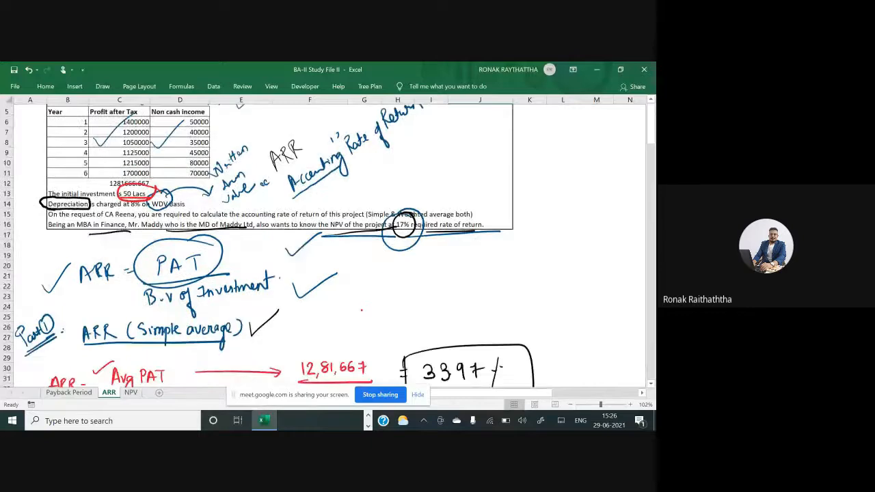
pyautogui.scroll(-10, 324, 246)
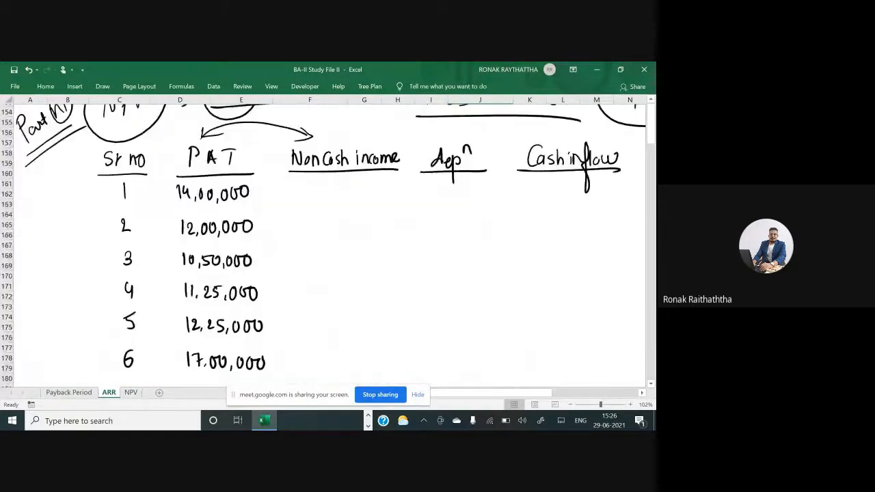
pyautogui.scroll(3, 325, 246)
pyautogui.scroll(-1, 325, 246)
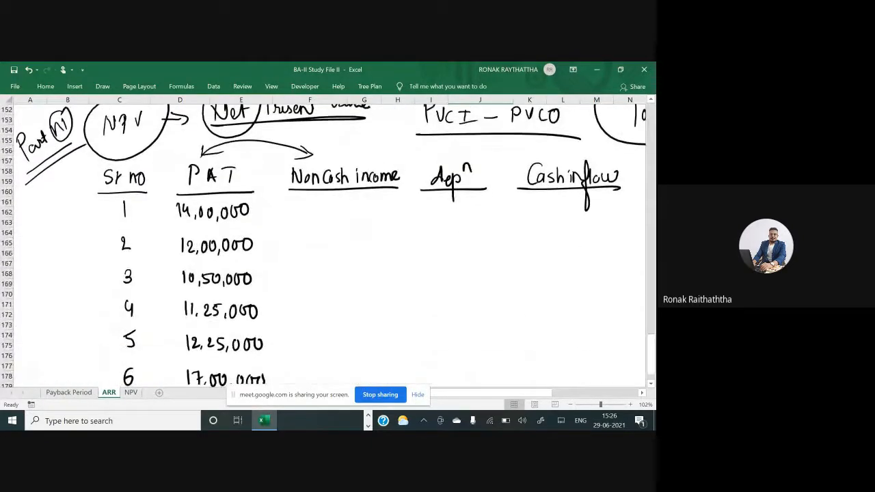
pyautogui.moveTo(315, 201); pyautogui.dragTo(314, 214)
pyautogui.moveTo(315, 202); pyautogui.dragTo(329, 204)
pyautogui.moveTo(334, 211); pyautogui.dragTo(343, 203)
pyautogui.moveTo(353, 202); pyautogui.dragTo(360, 201)
pyautogui.moveTo(314, 233); pyautogui.dragTo(319, 243)
pyautogui.moveTo(317, 235); pyautogui.dragTo(317, 248)
pyautogui.moveTo(329, 237)
pyautogui.mouseDown()
pyautogui.moveTo(325, 248)
pyautogui.moveTo(330, 237)
pyautogui.mouseUp()
pyautogui.moveTo(338, 247); pyautogui.dragTo(353, 238)
pyautogui.moveTo(363, 236); pyautogui.dragTo(362, 237)
pyautogui.moveTo(317, 268); pyautogui.dragTo(317, 279)
pyautogui.moveTo(329, 269); pyautogui.dragTo(333, 283)
pyautogui.moveTo(334, 269); pyautogui.dragTo(340, 279)
pyautogui.moveTo(347, 269); pyautogui.dragTo(346, 280)
pyautogui.moveTo(350, 269); pyautogui.dragTo(355, 276)
pyautogui.moveTo(358, 268)
pyautogui.mouseDown()
pyautogui.moveTo(357, 279)
pyautogui.moveTo(364, 271)
pyautogui.mouseUp()
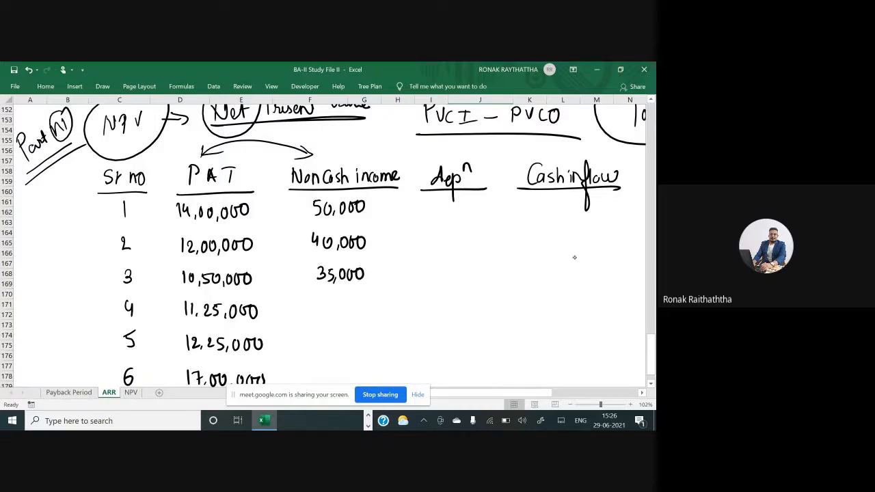
# Handwrite the non-cash income value 45,000 for serial number 4
pyautogui.moveTo(316, 301)
pyautogui.mouseDown()
pyautogui.moveTo(313, 313)
pyautogui.moveTo(321, 312)
pyautogui.mouseUp()
pyautogui.moveTo(334, 304)
pyautogui.mouseDown()
pyautogui.moveTo(327, 316)
pyautogui.moveTo(354, 318)
pyautogui.mouseUp()
pyautogui.moveTo(363, 303); pyautogui.dragTo(363, 316)
pyautogui.scroll(2, 328, 243)
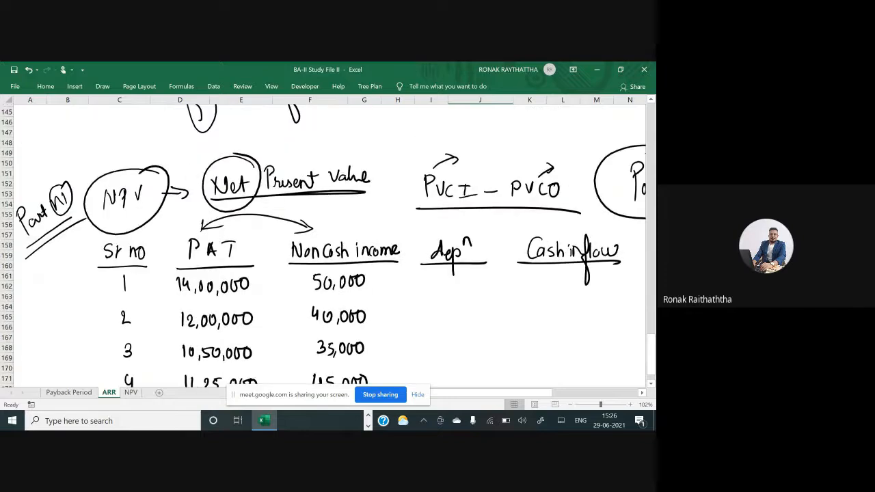
pyautogui.scroll(20, 328, 243)
pyautogui.scroll(17, 328, 242)
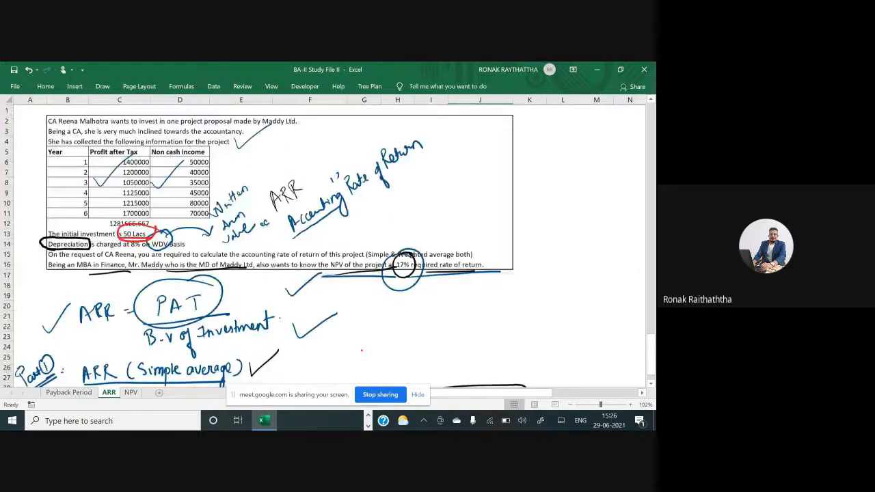
pyautogui.scroll(-14, 328, 243)
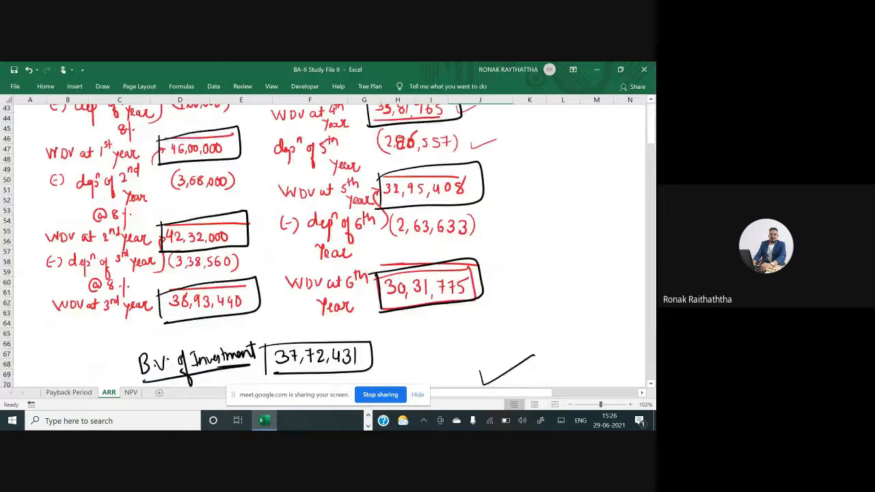
pyautogui.scroll(-20, 328, 243)
pyautogui.scroll(-18, 328, 243)
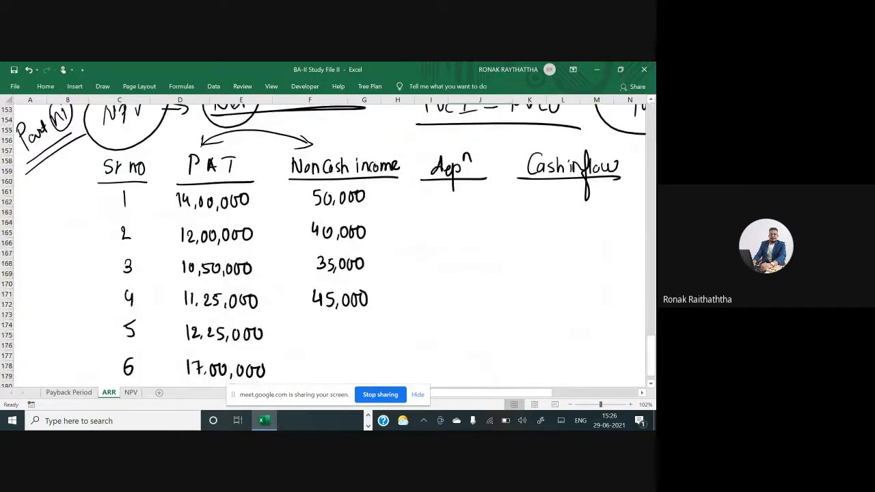
# Handwrite non-cash income values 80,000 and 70,000 for serial numbers 5 and 6
pyautogui.moveTo(322, 329)
pyautogui.mouseDown()
pyautogui.moveTo(316, 342)
pyautogui.moveTo(322, 328)
pyautogui.mouseUp()
pyautogui.moveTo(330, 329)
pyautogui.mouseDown()
pyautogui.moveTo(326, 337)
pyautogui.moveTo(329, 330)
pyautogui.mouseUp()
pyautogui.moveTo(336, 340); pyautogui.dragTo(346, 331)
pyautogui.moveTo(356, 329); pyautogui.dragTo(367, 331)
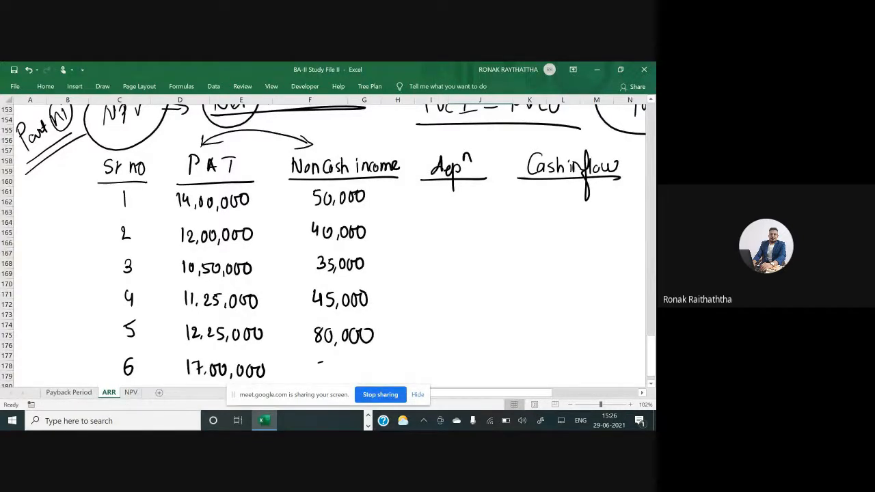
pyautogui.moveTo(319, 361)
pyautogui.mouseDown()
pyautogui.moveTo(321, 375)
pyautogui.moveTo(335, 366)
pyautogui.moveTo(342, 380)
pyautogui.mouseUp()
pyautogui.moveTo(349, 366); pyautogui.dragTo(368, 366)
# Go back to the WDV of investment working and underline the second-year depreciation figure 3,68,000
pyautogui.scroll(11, 329, 243)
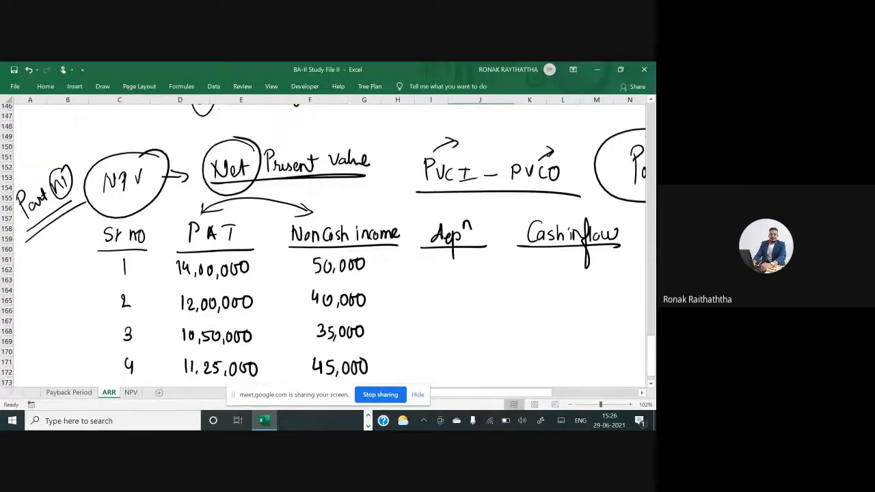
pyautogui.scroll(9, 328, 243)
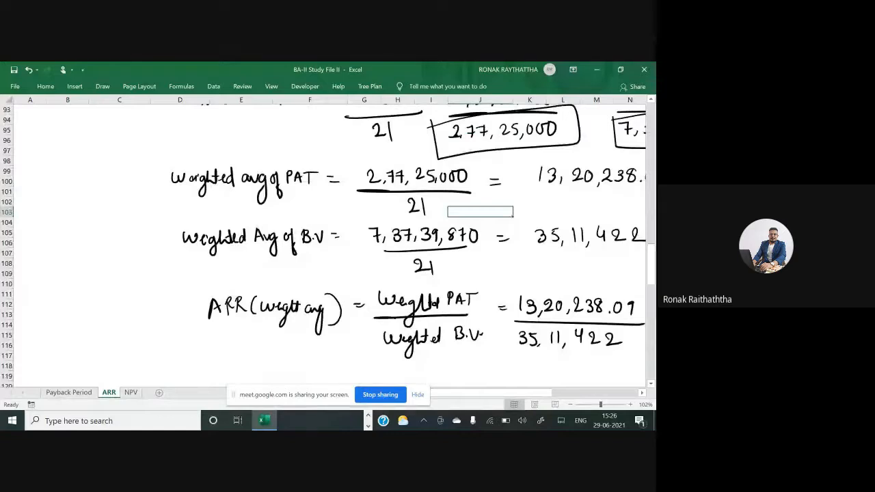
pyautogui.scroll(6, 329, 243)
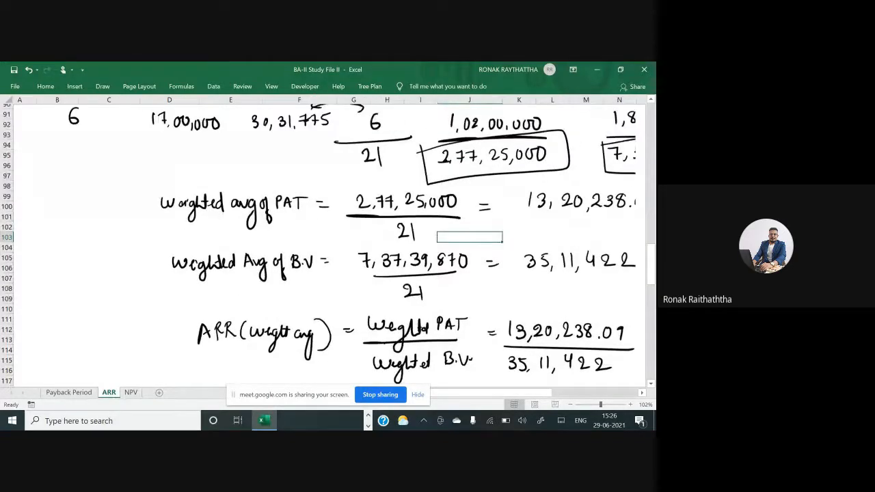
pyautogui.scroll(-6, 328, 242)
pyautogui.hscroll(1, 328, 243)
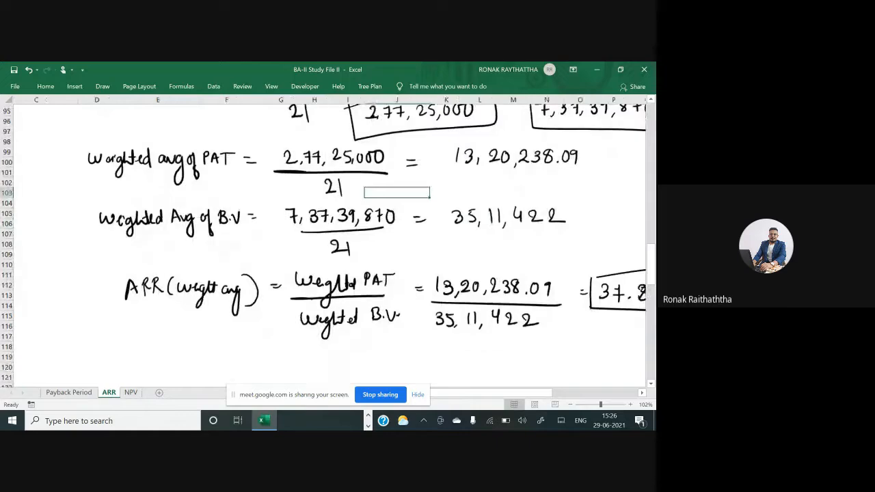
pyautogui.scroll(5, 328, 242)
pyautogui.hscroll(-1, 329, 243)
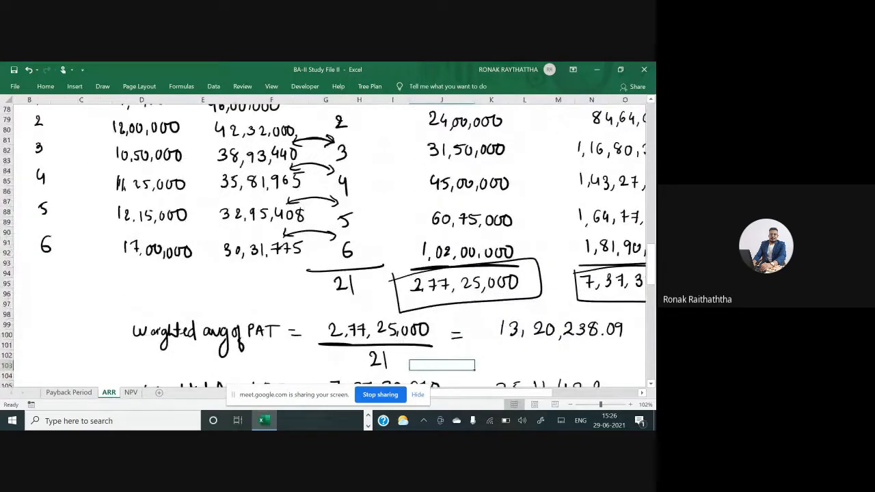
pyautogui.scroll(12, 328, 242)
pyautogui.scroll(3, 329, 243)
pyautogui.hscroll(-1, 329, 243)
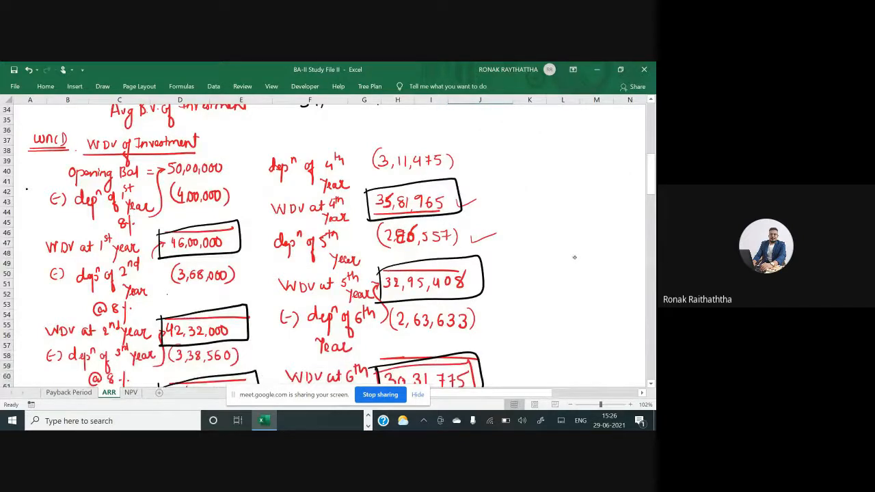
pyautogui.moveTo(166, 296); pyautogui.dragTo(241, 294)
# Handwrite depreciation values 4,00,000 and 3,68,000 in the Depⁿ column for serial numbers 1 and 2
pyautogui.scroll(-14, 328, 243)
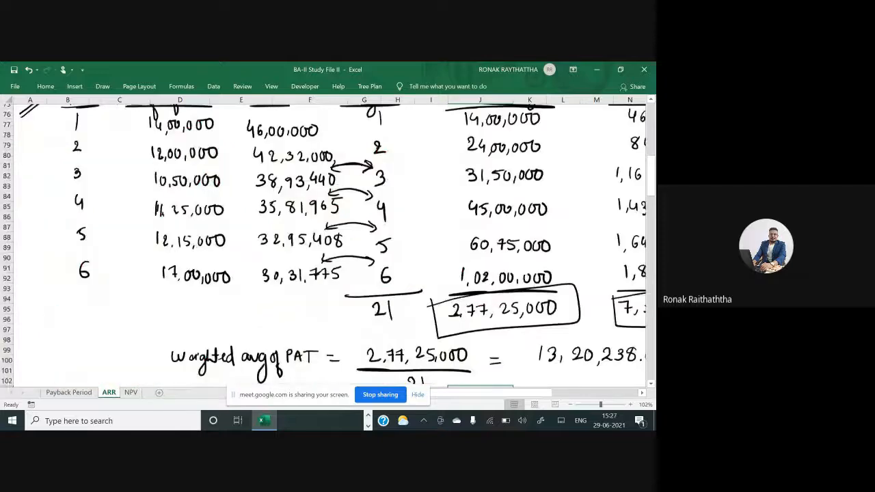
pyautogui.scroll(-20, 328, 243)
pyautogui.scroll(-2, 328, 242)
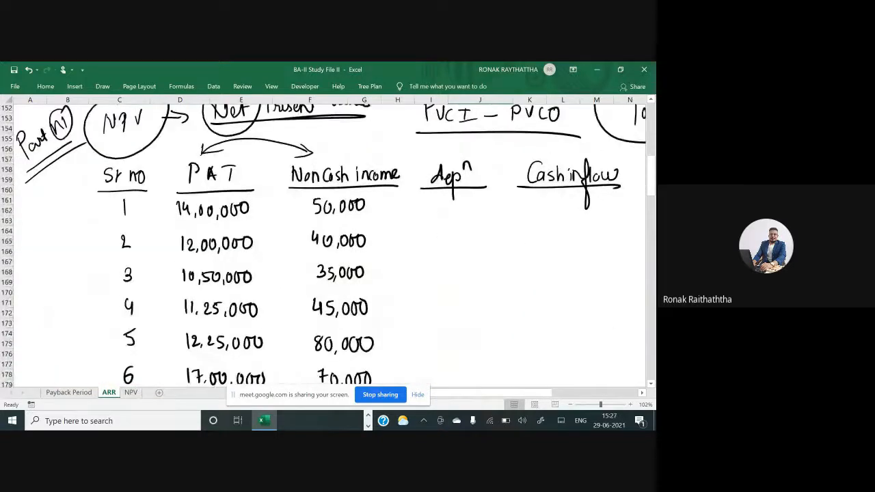
pyautogui.scroll(1, 575, 257)
pyautogui.moveTo(424, 219)
pyautogui.mouseDown()
pyautogui.moveTo(448, 234)
pyautogui.moveTo(489, 232)
pyautogui.mouseUp()
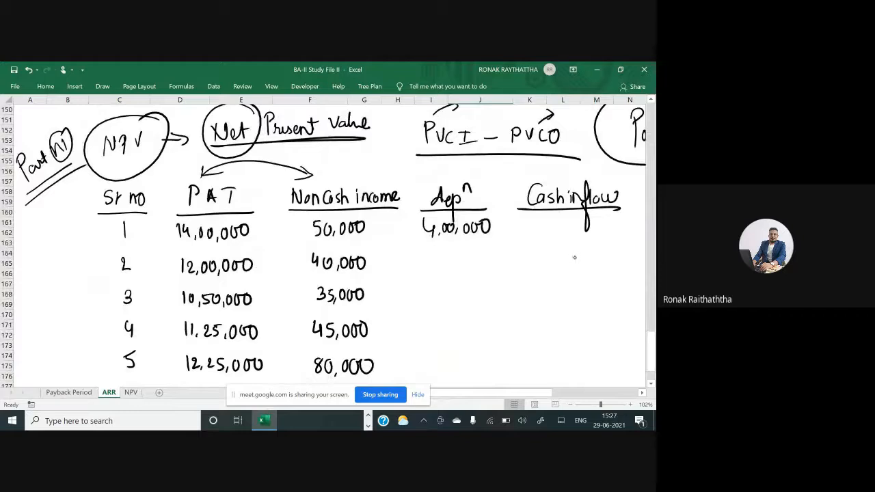
pyautogui.moveTo(428, 253); pyautogui.dragTo(431, 266)
pyautogui.moveTo(441, 261); pyautogui.dragTo(460, 256)
pyautogui.moveTo(468, 261); pyautogui.dragTo(483, 255)
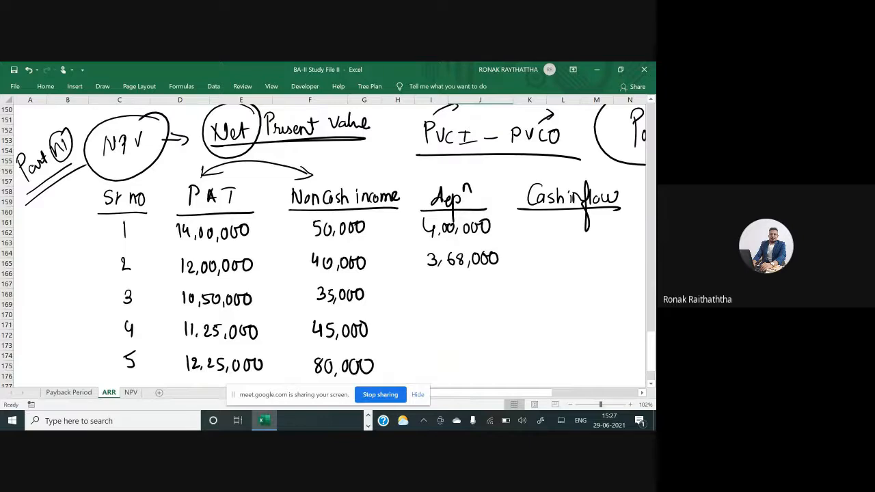
# Handwrite depreciation 3,38,560 for serial number 3, referring back to the WDV working
pyautogui.scroll(20, 329, 243)
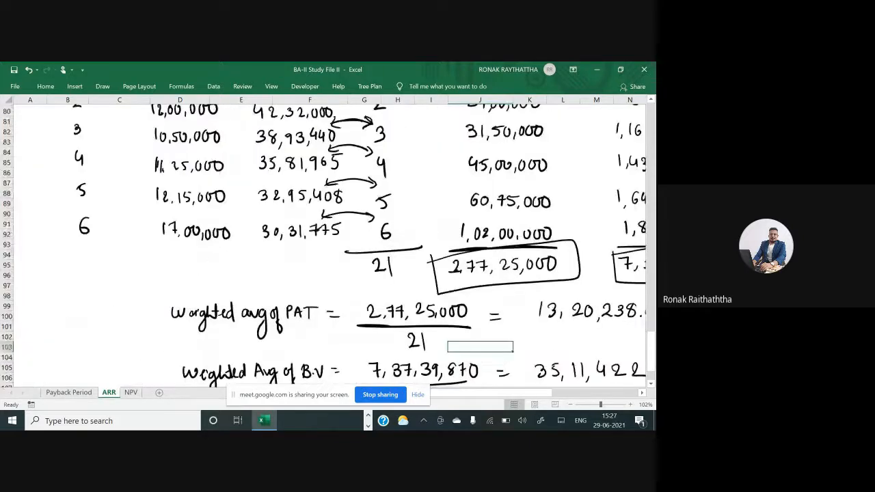
pyautogui.scroll(13, 328, 243)
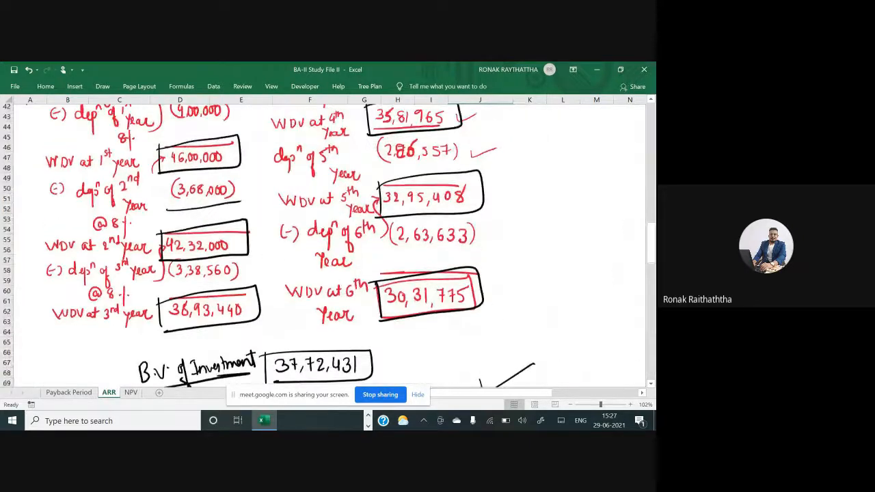
pyautogui.scroll(-10, 329, 243)
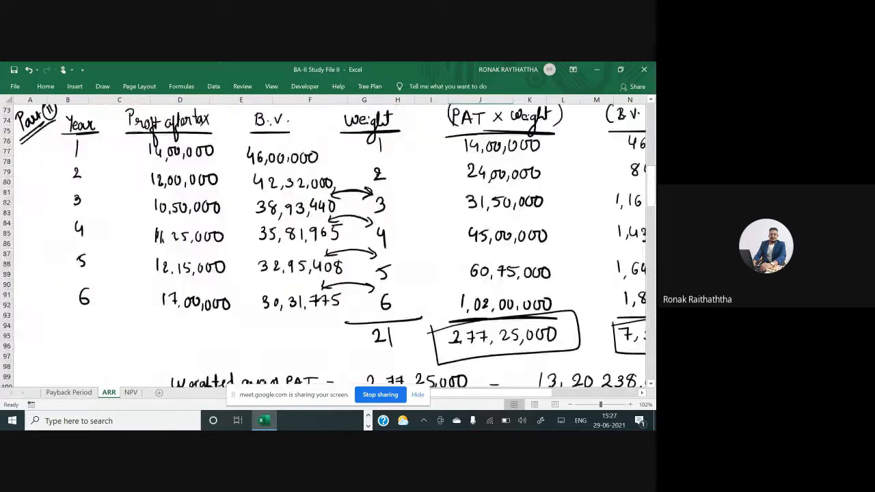
pyautogui.scroll(-20, 328, 243)
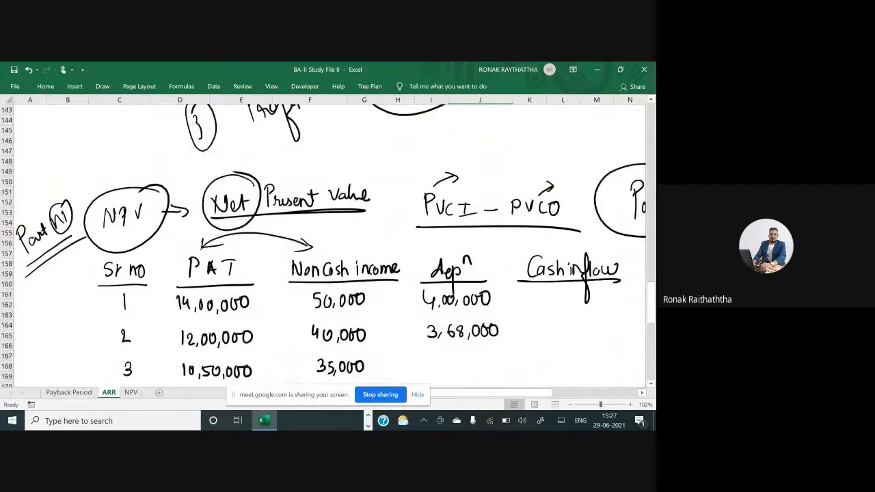
pyautogui.moveTo(430, 296)
pyautogui.mouseDown()
pyautogui.moveTo(440, 308)
pyautogui.moveTo(463, 298)
pyautogui.moveTo(463, 307)
pyautogui.mouseUp()
pyautogui.moveTo(482, 296)
pyautogui.mouseDown()
pyautogui.moveTo(475, 308)
pyautogui.moveTo(490, 308)
pyautogui.mouseUp()
pyautogui.moveTo(499, 294); pyautogui.dragTo(500, 296)
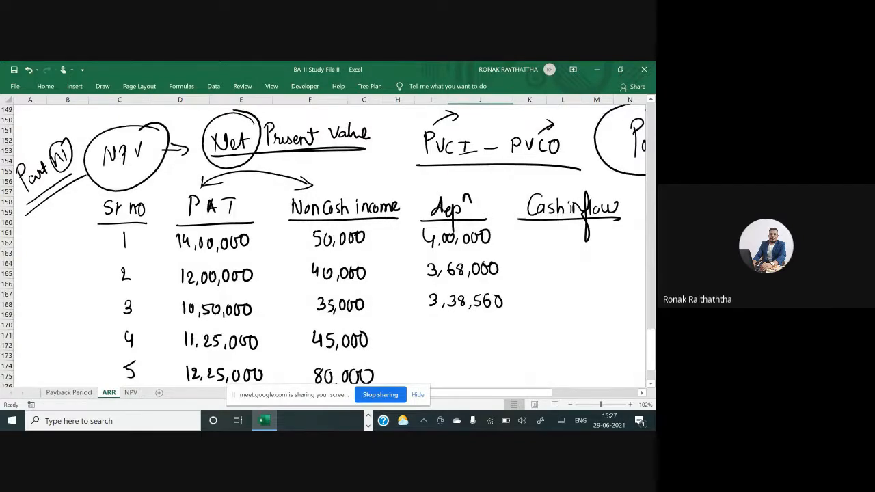
# Handwrite depreciation values 3,11,475, 2,86,557 and 2,63,633 for serial numbers 4 to 6, referring to the WDV working
pyautogui.scroll(-2, 328, 242)
pyautogui.scroll(20, 328, 243)
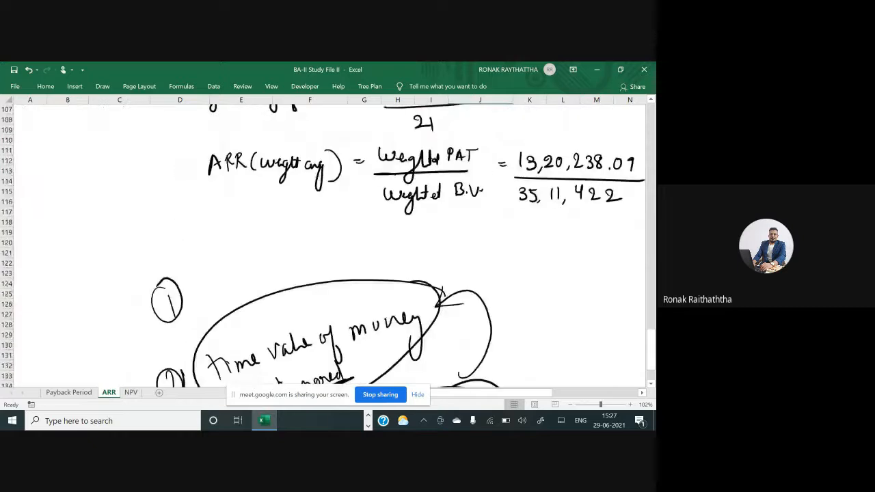
pyautogui.scroll(9, 328, 243)
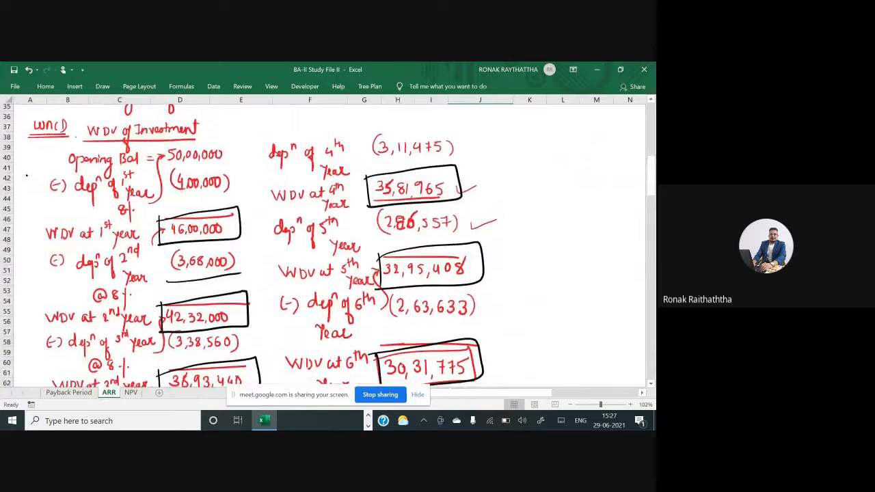
pyautogui.scroll(-20, 328, 243)
pyautogui.scroll(-14, 329, 242)
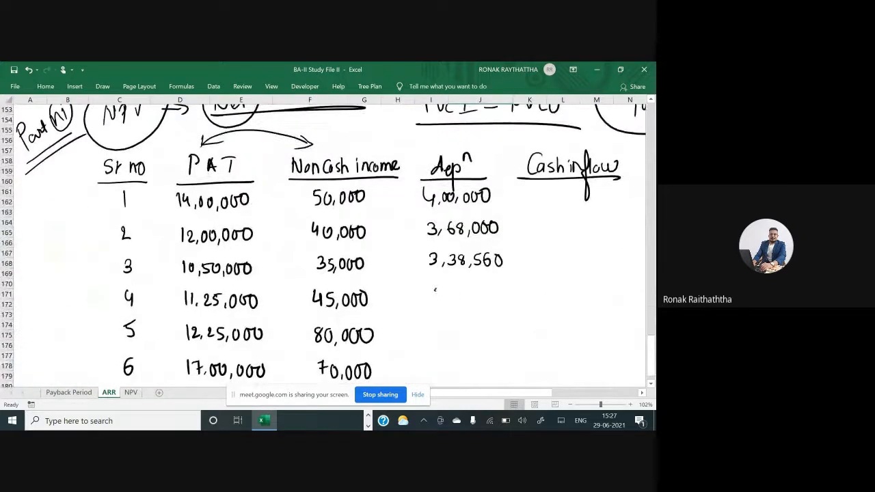
pyautogui.moveTo(433, 289)
pyautogui.mouseDown()
pyautogui.moveTo(436, 299)
pyautogui.moveTo(484, 292)
pyautogui.moveTo(494, 303)
pyautogui.moveTo(506, 289)
pyautogui.mouseUp()
pyautogui.scroll(6, 328, 243)
pyautogui.scroll(20, 329, 243)
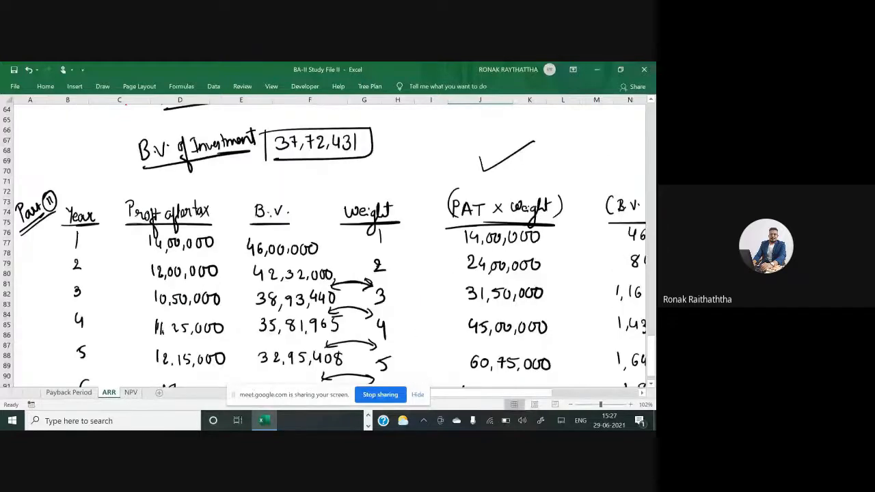
pyautogui.scroll(4, 328, 243)
pyautogui.scroll(4, 329, 242)
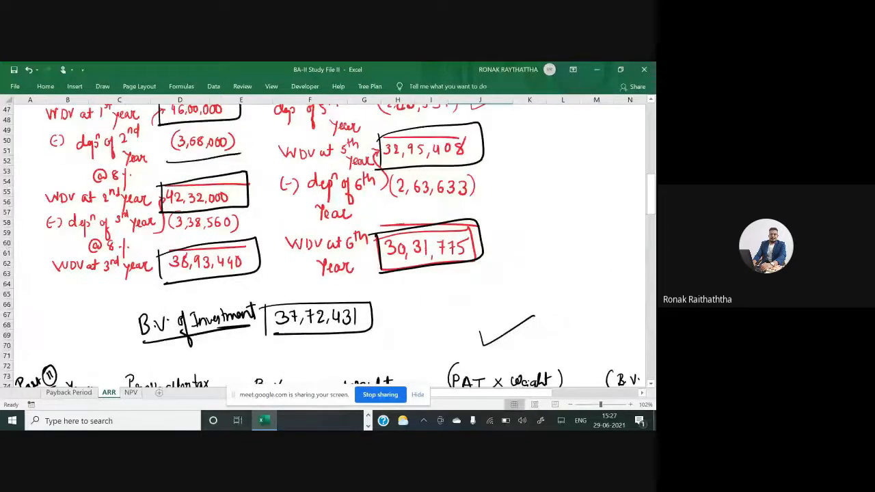
pyautogui.scroll(2, 328, 243)
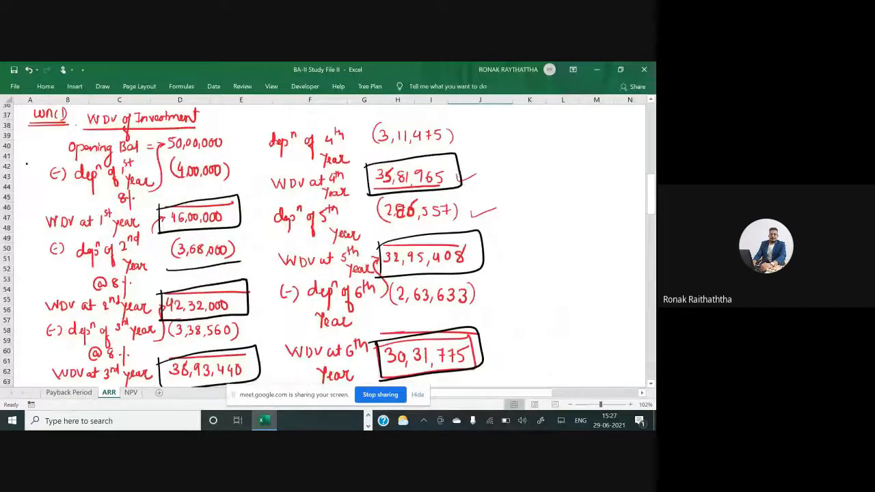
pyautogui.scroll(-20, 328, 243)
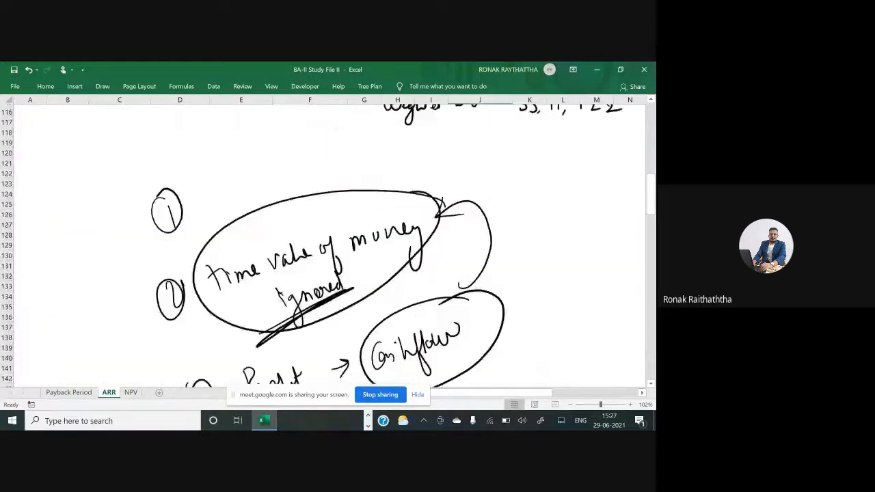
pyautogui.scroll(-12, 328, 243)
pyautogui.scroll(-1, 328, 243)
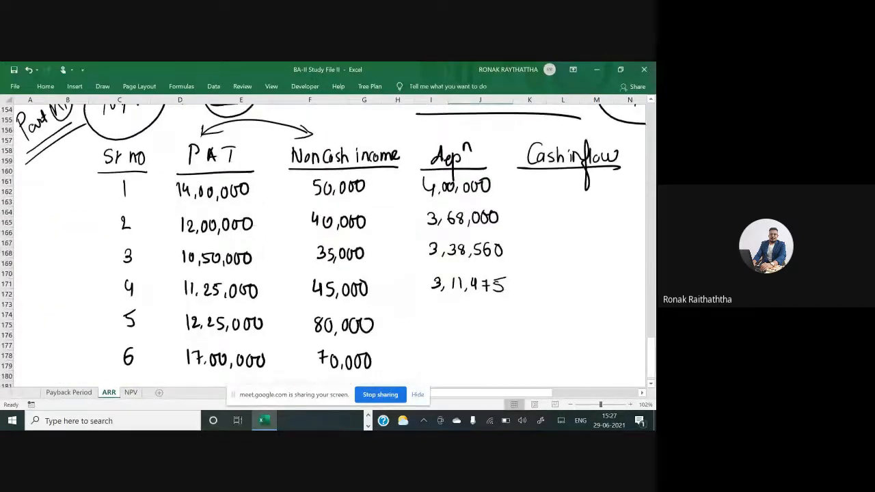
pyautogui.moveTo(437, 319)
pyautogui.mouseDown()
pyautogui.moveTo(440, 332)
pyautogui.moveTo(487, 331)
pyautogui.mouseUp()
pyautogui.click(471, 328)
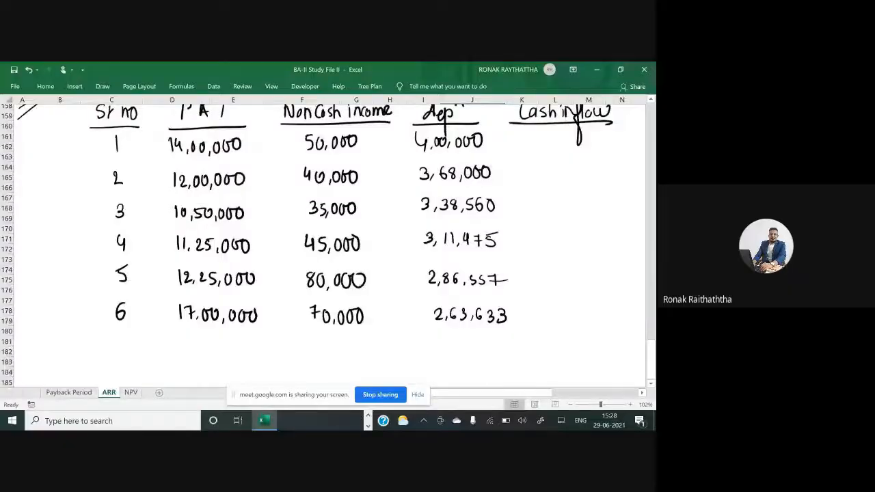
# Draw arrows linking PAT to non-cash income and depreciation, labelling PAT (A) and non-cash income (B)
pyautogui.scroll(3, 328, 239)
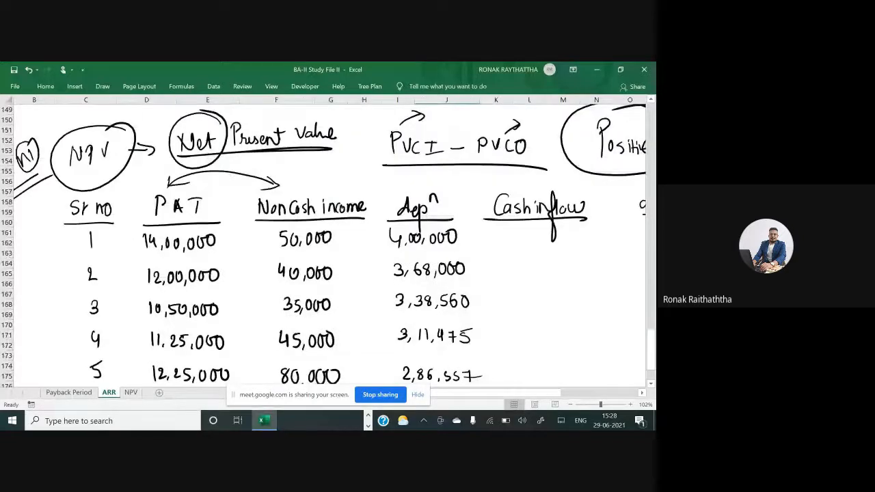
pyautogui.moveTo(305, 189); pyautogui.dragTo(206, 193)
pyautogui.moveTo(293, 184); pyautogui.dragTo(400, 190)
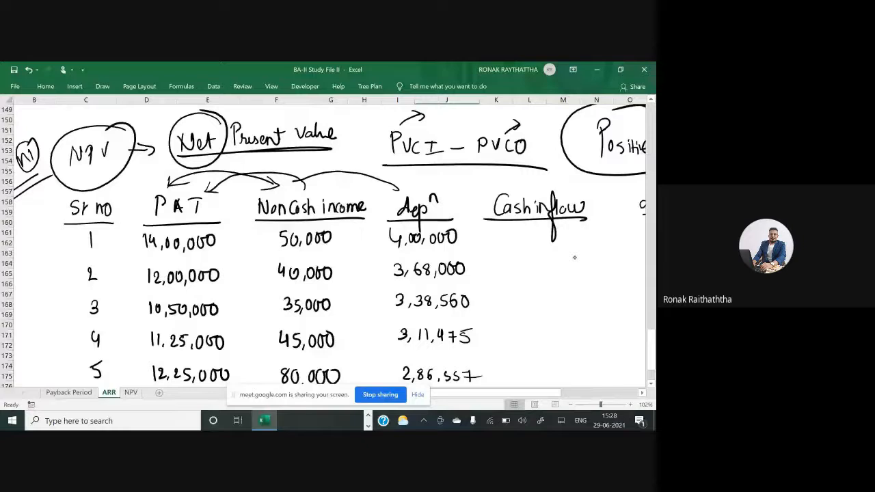
pyautogui.moveTo(219, 199); pyautogui.dragTo(214, 213)
pyautogui.moveTo(224, 212); pyautogui.dragTo(229, 199)
pyautogui.moveTo(235, 194); pyautogui.dragTo(235, 219)
pyautogui.moveTo(330, 181); pyautogui.dragTo(328, 196)
pyautogui.moveTo(339, 182); pyautogui.dragTo(342, 195)
pyautogui.moveTo(350, 180); pyautogui.dragTo(352, 197)
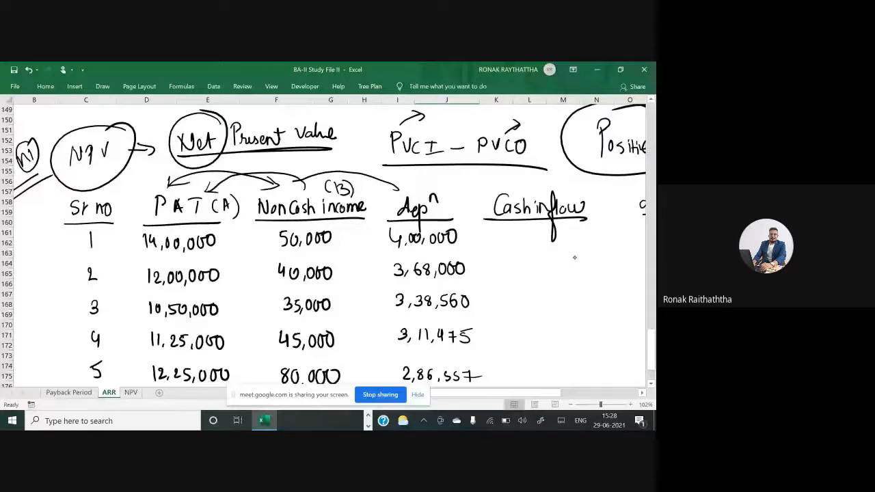
# Label depreciation (C) and write the formula (A−B+C) above the Cash inflow heading
pyautogui.moveTo(428, 175); pyautogui.dragTo(422, 183)
pyautogui.moveTo(424, 170); pyautogui.dragTo(425, 172)
pyautogui.moveTo(508, 183); pyautogui.dragTo(517, 184)
pyautogui.moveTo(510, 179); pyautogui.dragTo(529, 179)
pyautogui.moveTo(537, 172); pyautogui.dragTo(537, 184)
pyautogui.moveTo(537, 172); pyautogui.dragTo(538, 184)
pyautogui.moveTo(547, 179); pyautogui.dragTo(556, 179)
pyautogui.moveTo(551, 175); pyautogui.dragTo(551, 184)
pyautogui.moveTo(568, 174); pyautogui.dragTo(566, 183)
pyautogui.moveTo(578, 170); pyautogui.dragTo(578, 193)
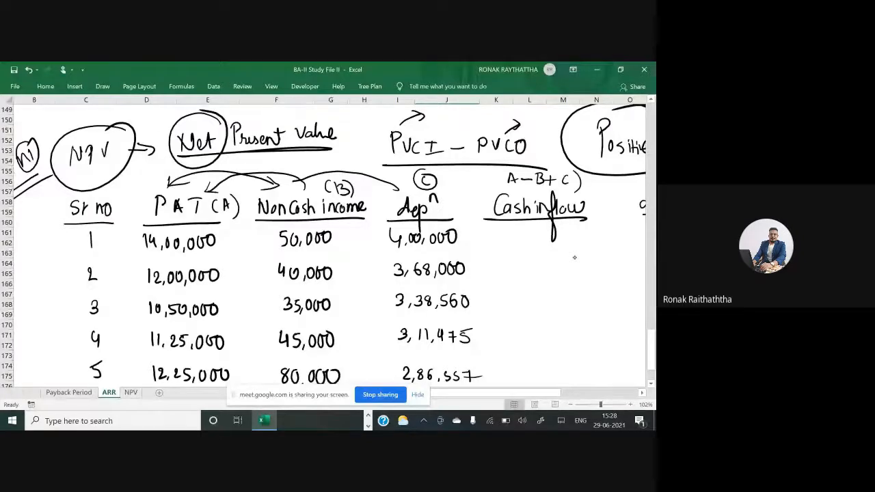
pyautogui.moveTo(504, 169); pyautogui.dragTo(502, 186)
# Handwrite the cash inflow 17,50,000 for serial number 1
pyautogui.scroll(-1, 575, 258)
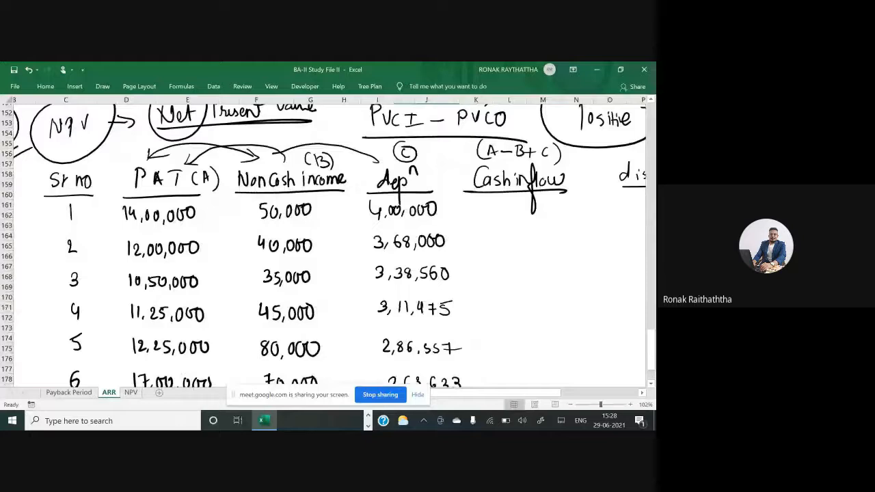
pyautogui.scroll(-1, 329, 246)
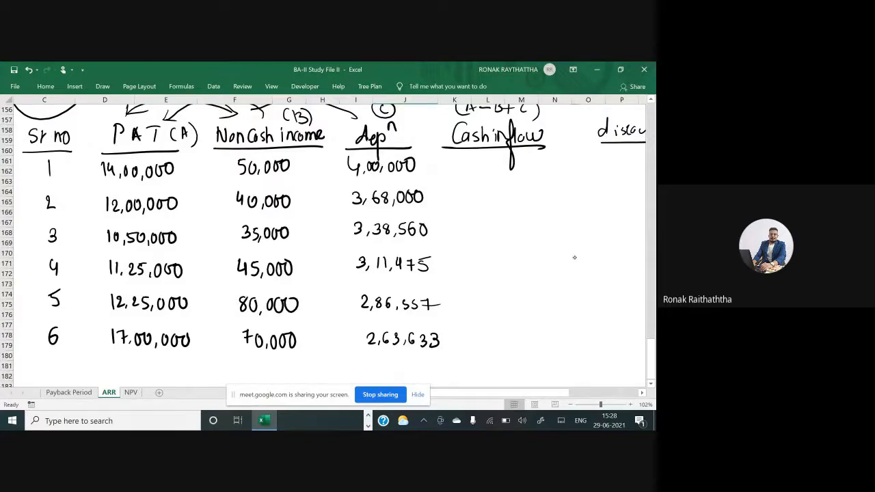
pyautogui.moveTo(464, 157); pyautogui.dragTo(470, 170)
pyautogui.moveTo(477, 166); pyautogui.dragTo(494, 162)
pyautogui.moveTo(495, 161)
pyautogui.mouseDown()
pyautogui.moveTo(502, 174)
pyautogui.moveTo(541, 158)
pyautogui.mouseUp()
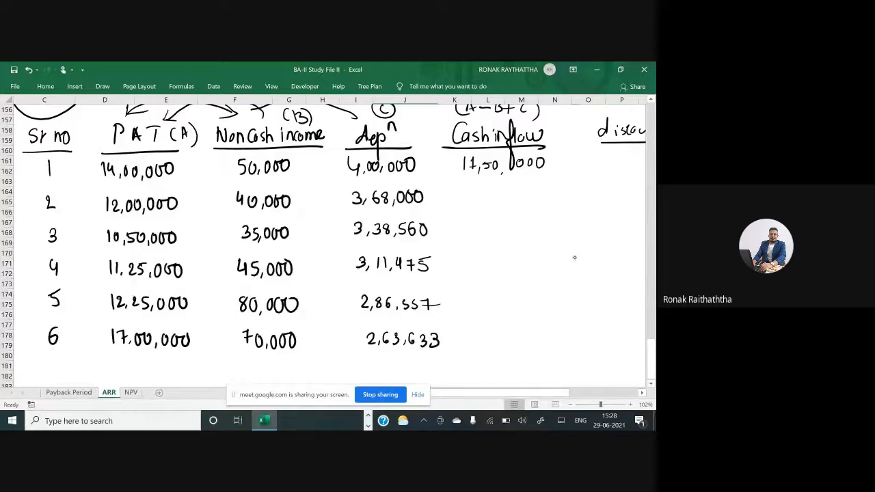
pyautogui.moveTo(463, 157)
pyautogui.mouseDown()
pyautogui.moveTo(465, 175)
pyautogui.moveTo(473, 158)
pyautogui.moveTo(471, 173)
pyautogui.mouseUp()
# Handwrite cash inflows 15,28,000 and 13,53,360 for serial numbers 2 and 3
pyautogui.moveTo(464, 187)
pyautogui.mouseDown()
pyautogui.moveTo(466, 201)
pyautogui.moveTo(497, 199)
pyautogui.mouseUp()
pyautogui.moveTo(505, 189); pyautogui.dragTo(504, 189)
pyautogui.moveTo(509, 198); pyautogui.dragTo(521, 189)
pyautogui.moveTo(530, 188)
pyautogui.mouseDown()
pyautogui.moveTo(528, 198)
pyautogui.moveTo(539, 199)
pyautogui.mouseUp()
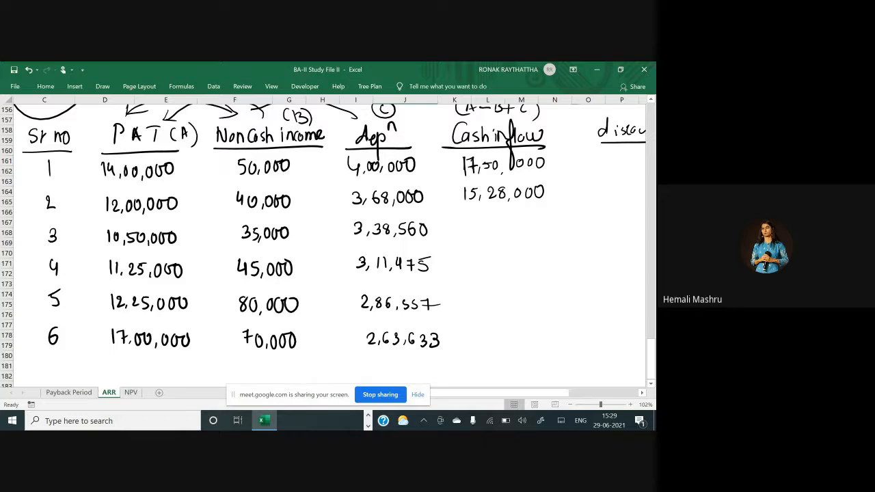
pyautogui.moveTo(469, 223)
pyautogui.mouseDown()
pyautogui.moveTo(469, 237)
pyautogui.moveTo(507, 225)
pyautogui.moveTo(515, 235)
pyautogui.moveTo(525, 229)
pyautogui.moveTo(519, 235)
pyautogui.mouseUp()
pyautogui.moveTo(536, 221); pyautogui.dragTo(530, 227)
pyautogui.moveTo(543, 220); pyautogui.dragTo(542, 221)
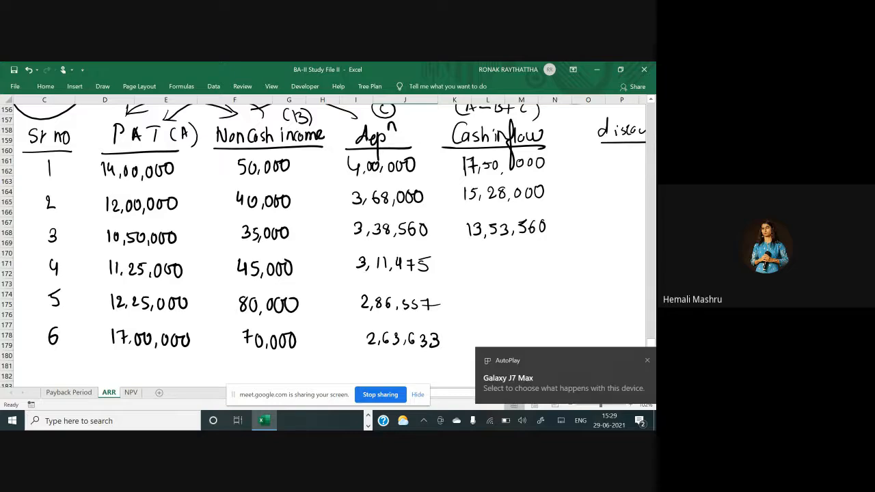
# Handwrite the cash inflow 13,91,475 for serial number 4
pyautogui.moveTo(469, 257)
pyautogui.mouseDown()
pyautogui.moveTo(476, 269)
pyautogui.moveTo(506, 269)
pyautogui.mouseUp()
pyautogui.moveTo(520, 256)
pyautogui.mouseDown()
pyautogui.moveTo(525, 268)
pyautogui.moveTo(542, 271)
pyautogui.mouseUp()
pyautogui.scroll(-1, 323, 245)
pyautogui.scroll(-1, 324, 245)
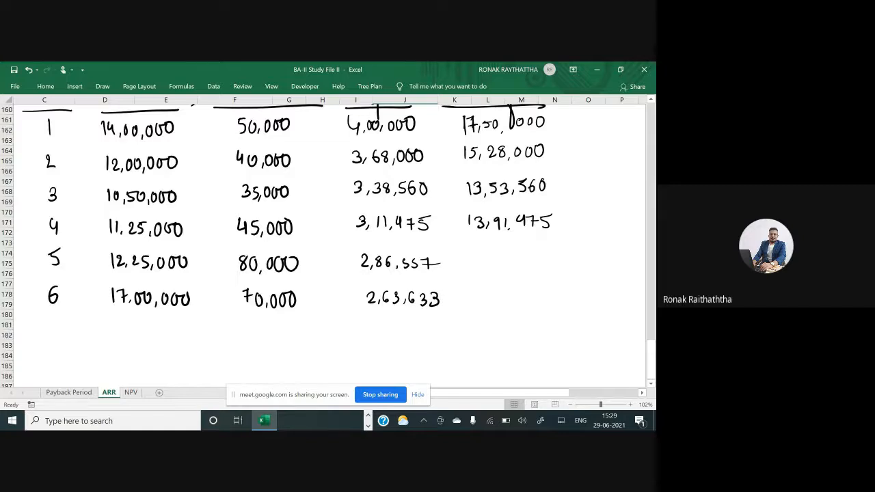
# Handwrite cash inflows 14,21,557 and 18,93,663 for serial numbers 5 and 6
pyautogui.scroll(2, 324, 245)
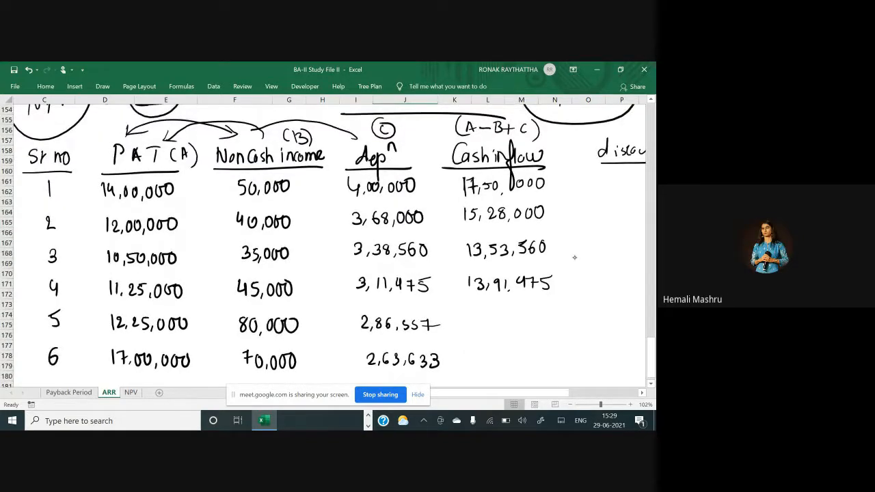
pyautogui.moveTo(472, 314)
pyautogui.mouseDown()
pyautogui.moveTo(472, 330)
pyautogui.moveTo(548, 332)
pyautogui.moveTo(557, 325)
pyautogui.mouseUp()
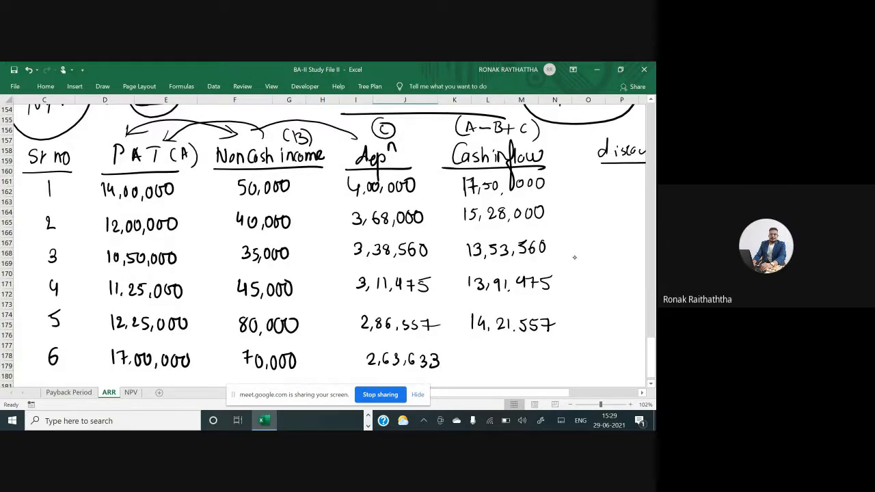
pyautogui.scroll(-2, 574, 257)
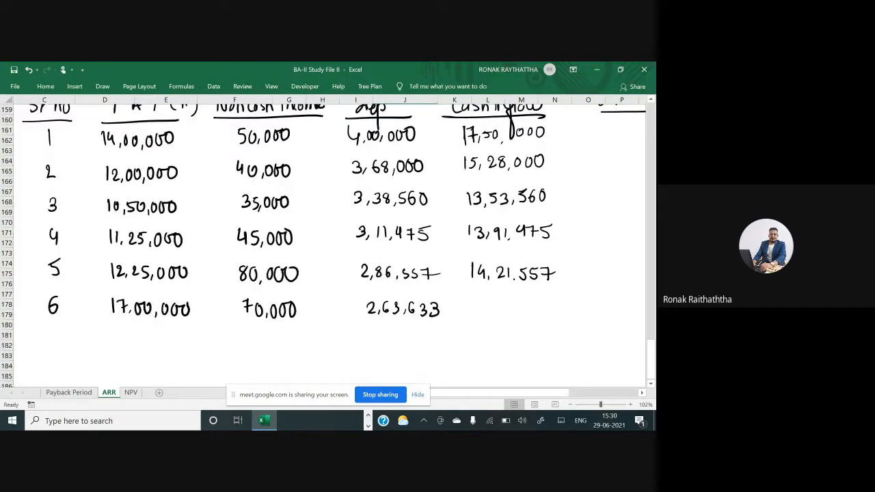
pyautogui.moveTo(473, 299)
pyautogui.mouseDown()
pyautogui.moveTo(474, 311)
pyautogui.moveTo(508, 313)
pyautogui.mouseUp()
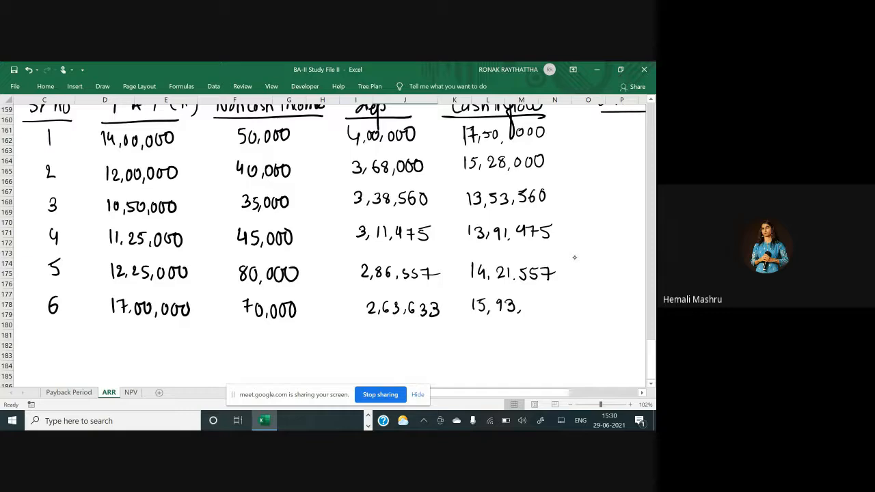
pyautogui.moveTo(487, 300)
pyautogui.mouseDown()
pyautogui.moveTo(482, 307)
pyautogui.moveTo(486, 296)
pyautogui.moveTo(525, 309)
pyautogui.moveTo(550, 305)
pyautogui.moveTo(547, 313)
pyautogui.mouseUp()
pyautogui.hscroll(1, 328, 243)
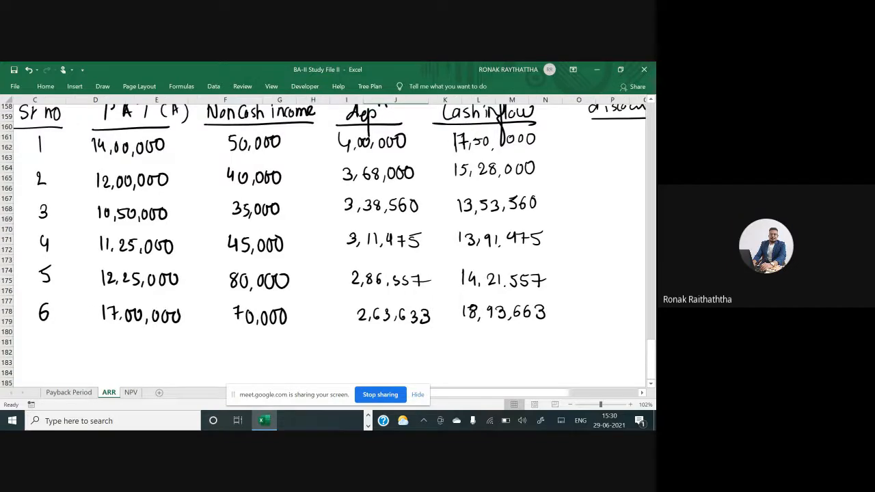
# Handwrite the formula P.V = F.V / (1+r)^n below the table and draw a box around it
pyautogui.scroll(-4, 328, 242)
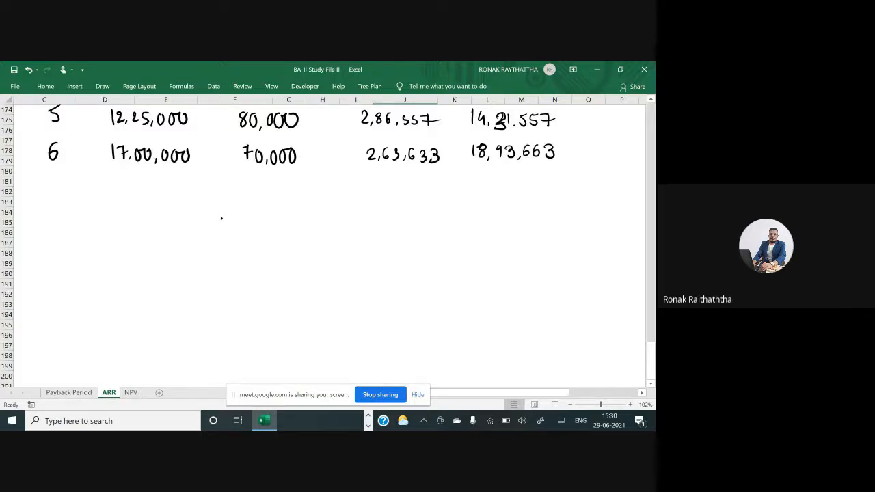
pyautogui.moveTo(222, 218)
pyautogui.mouseDown()
pyautogui.moveTo(221, 234)
pyautogui.moveTo(239, 212)
pyautogui.moveTo(272, 217)
pyautogui.mouseUp()
pyautogui.click(233, 223)
pyautogui.moveTo(262, 223); pyautogui.dragTo(272, 223)
pyautogui.moveTo(300, 207)
pyautogui.mouseDown()
pyautogui.moveTo(299, 226)
pyautogui.moveTo(306, 206)
pyautogui.mouseUp()
pyautogui.moveTo(300, 216); pyautogui.dragTo(324, 206)
pyautogui.moveTo(282, 234)
pyautogui.mouseDown()
pyautogui.moveTo(350, 233)
pyautogui.moveTo(286, 262)
pyautogui.moveTo(299, 260)
pyautogui.mouseUp()
pyautogui.moveTo(307, 253); pyautogui.dragTo(322, 253)
pyautogui.moveTo(314, 246)
pyautogui.mouseDown()
pyautogui.moveTo(315, 260)
pyautogui.moveTo(335, 247)
pyautogui.moveTo(342, 264)
pyautogui.mouseUp()
pyautogui.moveTo(345, 243); pyautogui.dragTo(353, 246)
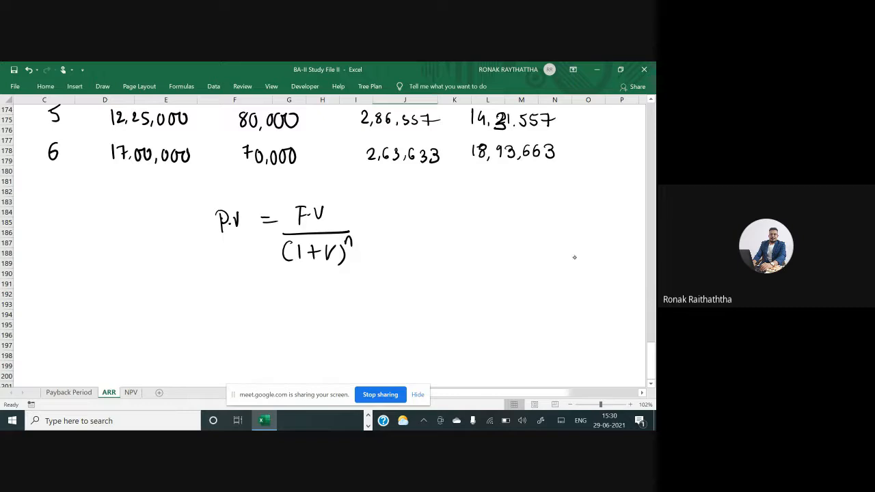
pyautogui.moveTo(269, 198)
pyautogui.mouseDown()
pyautogui.moveTo(265, 270)
pyautogui.moveTo(393, 270)
pyautogui.moveTo(263, 273)
pyautogui.mouseUp()
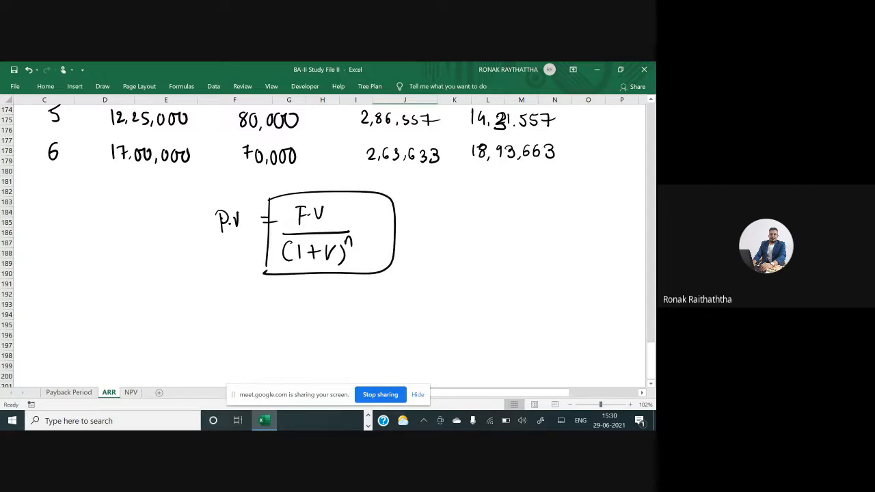
# Draw an arrow to the rewritten form F.V × 1/(1+r)^n and box the 1/(1+r)^n part
pyautogui.hscroll(3, 328, 240)
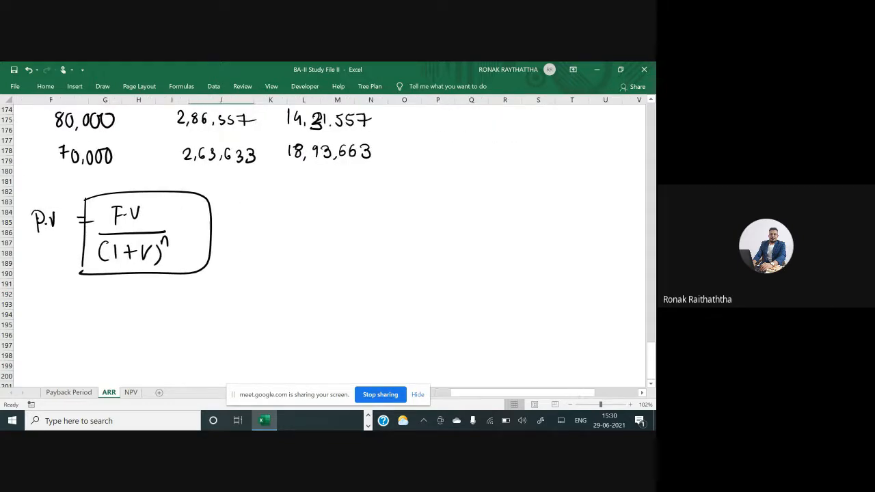
pyautogui.moveTo(174, 215)
pyautogui.mouseDown()
pyautogui.moveTo(259, 212)
pyautogui.moveTo(253, 221)
pyautogui.moveTo(291, 225)
pyautogui.moveTo(301, 207)
pyautogui.mouseUp()
pyautogui.moveTo(290, 216)
pyautogui.mouseDown()
pyautogui.moveTo(312, 223)
pyautogui.moveTo(316, 209)
pyautogui.mouseUp()
pyautogui.click(303, 217)
pyautogui.moveTo(331, 212)
pyautogui.mouseDown()
pyautogui.moveTo(339, 220)
pyautogui.moveTo(329, 222)
pyautogui.mouseUp()
pyautogui.moveTo(387, 204)
pyautogui.mouseDown()
pyautogui.moveTo(388, 218)
pyautogui.moveTo(432, 224)
pyautogui.mouseUp()
pyautogui.moveTo(360, 234); pyautogui.dragTo(355, 250)
pyautogui.moveTo(370, 233)
pyautogui.mouseDown()
pyautogui.moveTo(370, 250)
pyautogui.moveTo(382, 247)
pyautogui.mouseUp()
pyautogui.moveTo(377, 241)
pyautogui.mouseDown()
pyautogui.moveTo(399, 238)
pyautogui.moveTo(407, 251)
pyautogui.mouseUp()
pyautogui.moveTo(416, 242)
pyautogui.mouseDown()
pyautogui.moveTo(421, 234)
pyautogui.moveTo(426, 242)
pyautogui.mouseUp()
pyautogui.moveTo(335, 193)
pyautogui.mouseDown()
pyautogui.moveTo(335, 270)
pyautogui.moveTo(465, 200)
pyautogui.moveTo(469, 268)
pyautogui.mouseUp()
pyautogui.moveTo(340, 270); pyautogui.dragTo(470, 266)
# Label the boxed fraction as discounting factor and draw a box around the label
pyautogui.moveTo(348, 291); pyautogui.dragTo(347, 298)
pyautogui.moveTo(350, 278)
pyautogui.mouseDown()
pyautogui.moveTo(350, 298)
pyautogui.moveTo(368, 295)
pyautogui.mouseUp()
pyautogui.moveTo(373, 290); pyautogui.dragTo(387, 296)
pyautogui.moveTo(391, 280)
pyautogui.mouseDown()
pyautogui.moveTo(392, 295)
pyautogui.moveTo(398, 287)
pyautogui.mouseUp()
pyautogui.moveTo(400, 287); pyautogui.dragTo(406, 319)
pyautogui.moveTo(428, 277)
pyautogui.mouseDown()
pyautogui.moveTo(425, 305)
pyautogui.moveTo(432, 287)
pyautogui.mouseUp()
pyautogui.moveTo(436, 280)
pyautogui.mouseDown()
pyautogui.moveTo(428, 305)
pyautogui.moveTo(446, 286)
pyautogui.mouseUp()
pyautogui.moveTo(447, 271); pyautogui.dragTo(443, 289)
pyautogui.moveTo(446, 279); pyautogui.dragTo(454, 278)
pyautogui.moveTo(456, 279); pyautogui.dragTo(467, 277)
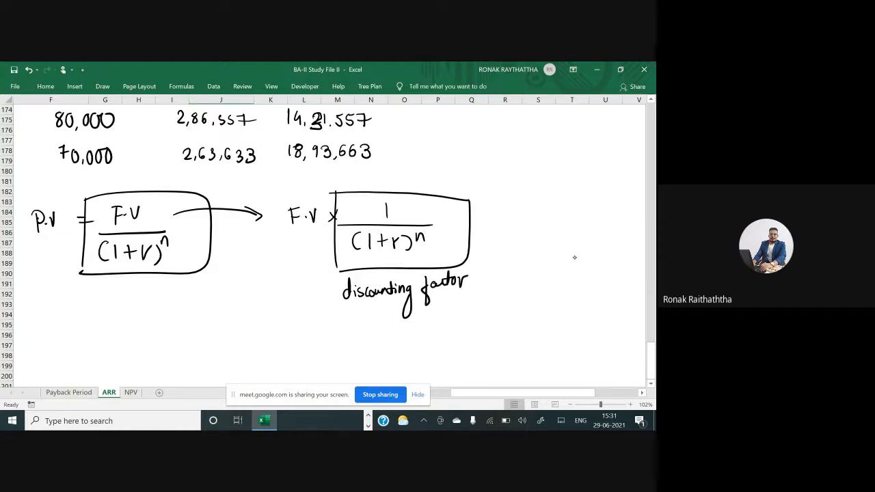
pyautogui.moveTo(331, 272)
pyautogui.mouseDown()
pyautogui.moveTo(331, 312)
pyautogui.moveTo(483, 272)
pyautogui.moveTo(329, 312)
pyautogui.mouseUp()
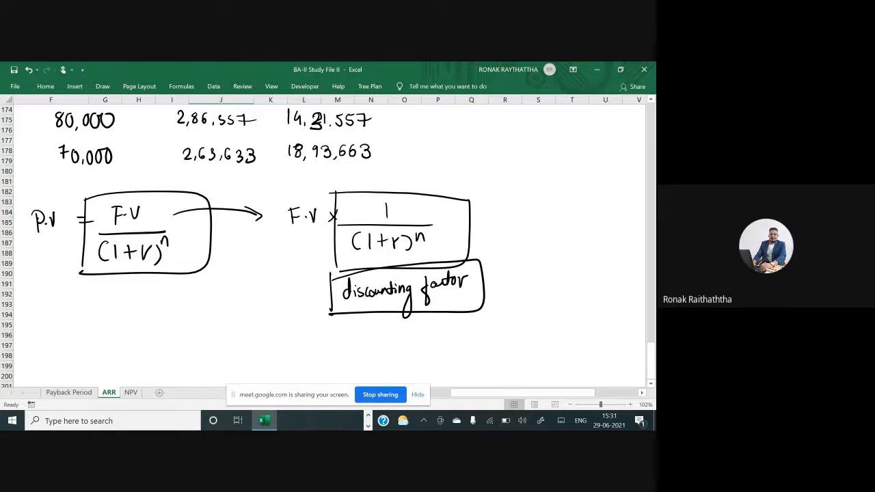
# Handwrite the fraction 1/(1.17) with a closing bracket beside the Positive circle
pyautogui.hscroll(2, 329, 239)
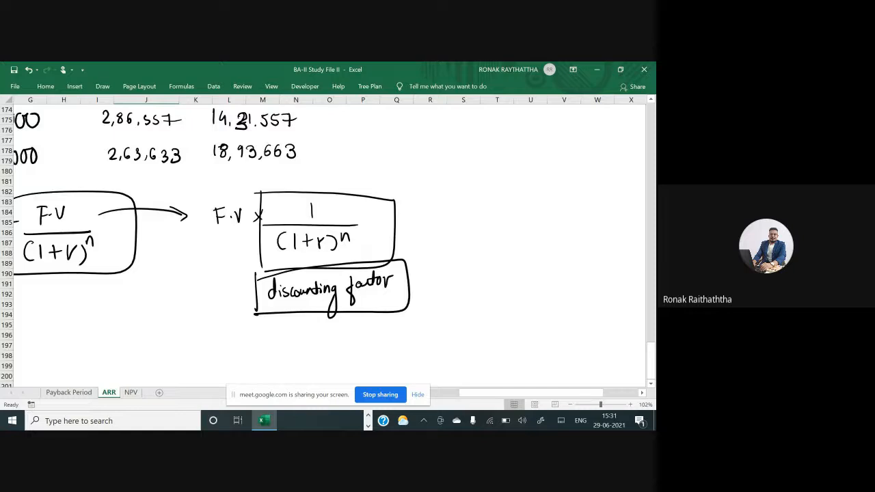
pyautogui.moveTo(253, 330); pyautogui.dragTo(313, 303)
pyautogui.scroll(5, 329, 240)
pyautogui.scroll(4, 329, 240)
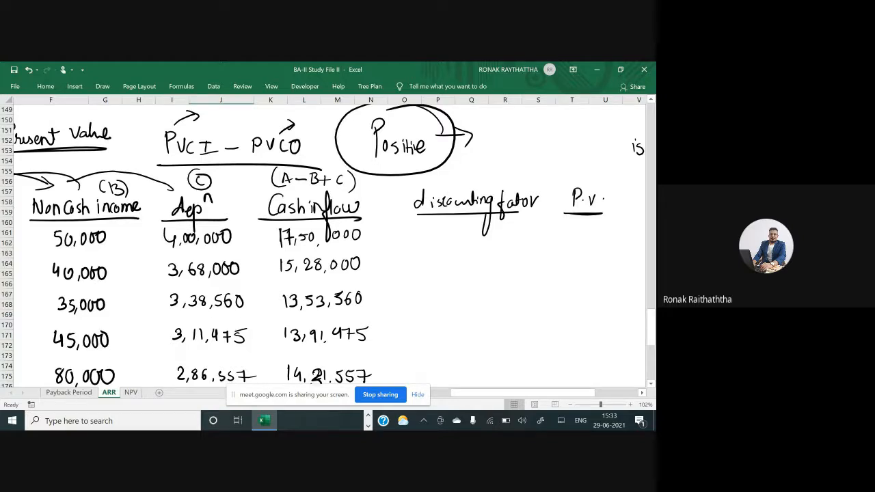
pyautogui.scroll(2, 323, 247)
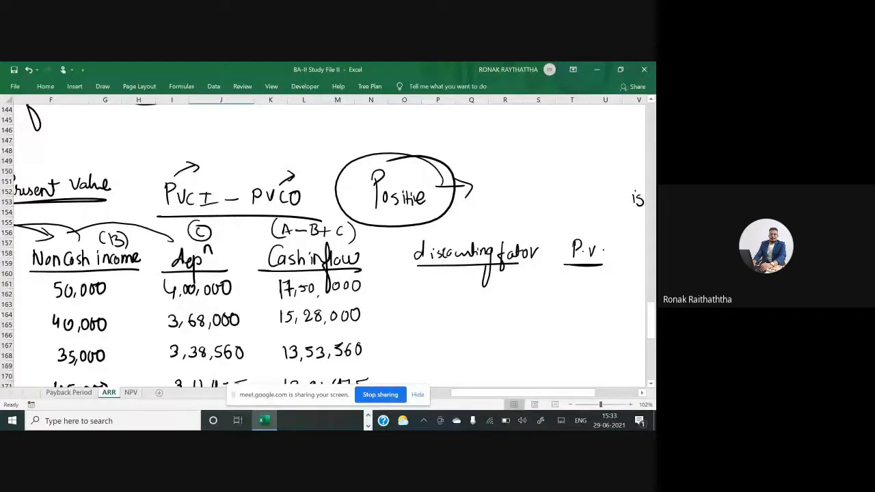
pyautogui.scroll(3, 329, 243)
pyautogui.hscroll(1, 329, 243)
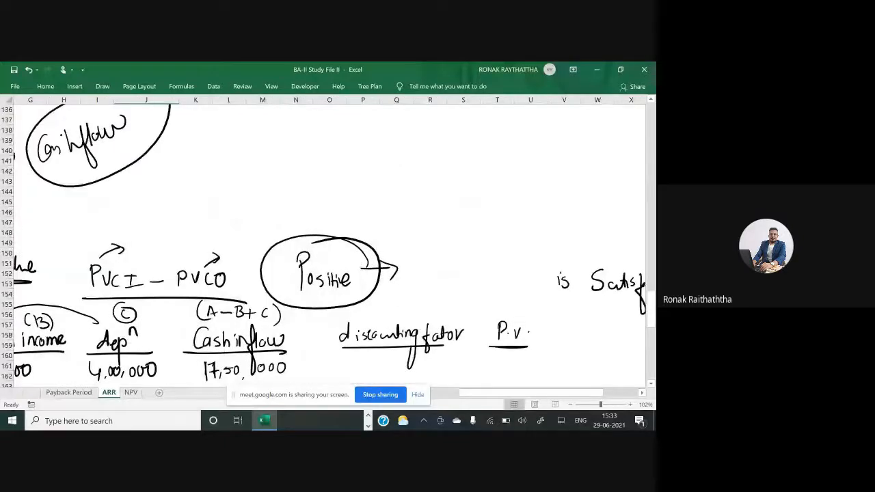
pyautogui.moveTo(422, 266); pyautogui.dragTo(423, 284)
pyautogui.moveTo(388, 293)
pyautogui.mouseDown()
pyautogui.moveTo(479, 286)
pyautogui.moveTo(408, 315)
pyautogui.mouseUp()
pyautogui.moveTo(417, 301); pyautogui.dragTo(420, 315)
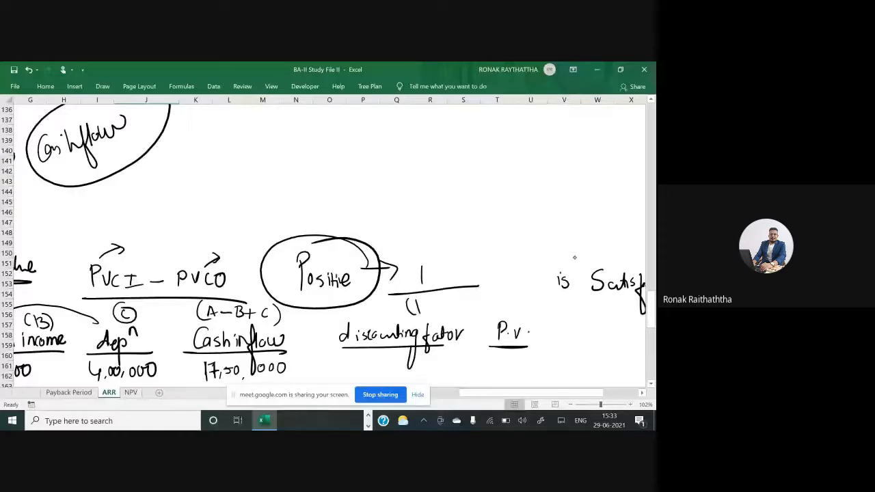
pyautogui.click(427, 312)
pyautogui.moveTo(437, 299); pyautogui.dragTo(436, 314)
pyautogui.moveTo(442, 299); pyautogui.dragTo(448, 312)
pyautogui.moveTo(444, 305); pyautogui.dragTo(458, 301)
pyautogui.moveTo(471, 264); pyautogui.dragTo(477, 315)
# Handwrite the discounting factor 0.8547 for year 1 and begin the factor for year 2
pyautogui.scroll(-2, 328, 239)
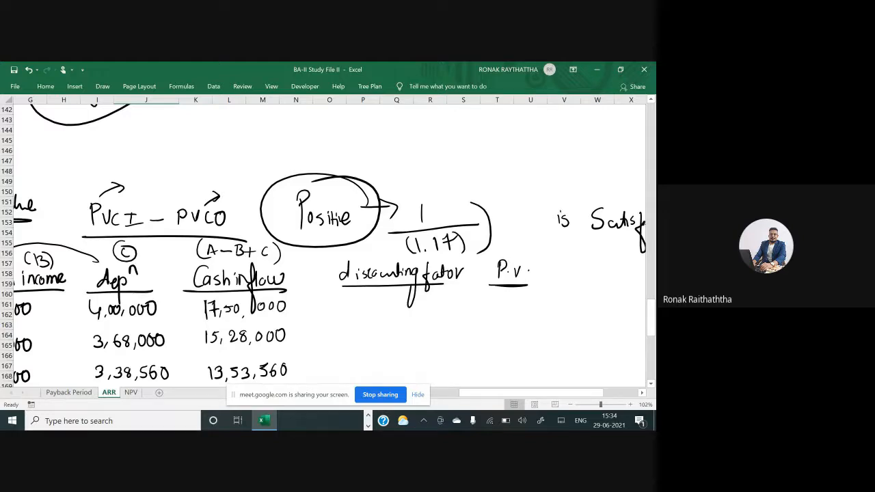
pyautogui.scroll(-2, 324, 246)
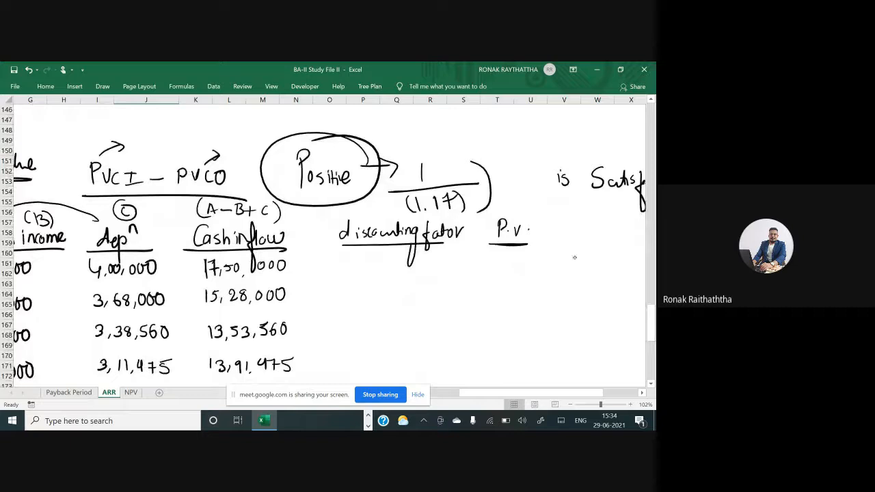
pyautogui.moveTo(357, 260)
pyautogui.mouseDown()
pyautogui.moveTo(352, 272)
pyautogui.moveTo(357, 260)
pyautogui.mouseUp()
pyautogui.hscroll(-1, 330, 240)
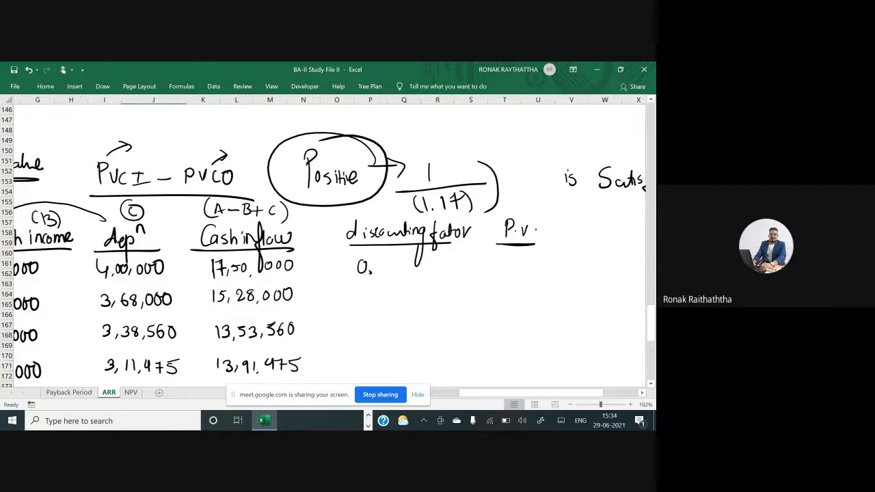
pyautogui.hscroll(-4, 329, 240)
pyautogui.hscroll(-3, 330, 240)
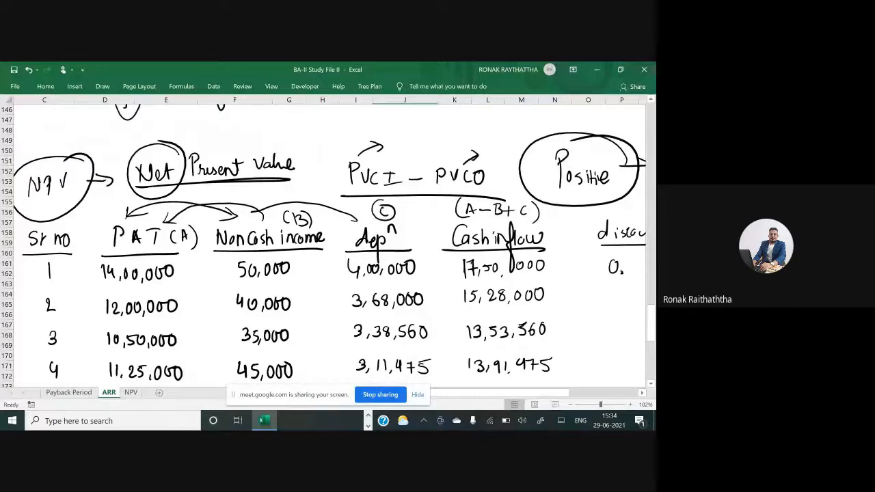
pyautogui.hscroll(5, 330, 239)
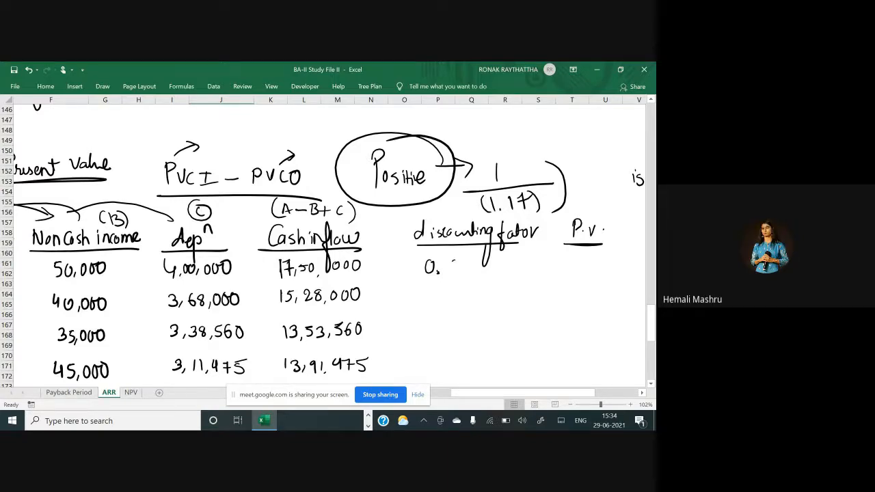
pyautogui.moveTo(459, 261)
pyautogui.mouseDown()
pyautogui.moveTo(454, 271)
pyautogui.moveTo(459, 261)
pyautogui.mouseUp()
pyautogui.moveTo(466, 263)
pyautogui.mouseDown()
pyautogui.moveTo(465, 272)
pyautogui.moveTo(476, 260)
pyautogui.mouseUp()
pyautogui.moveTo(481, 262)
pyautogui.mouseDown()
pyautogui.moveTo(480, 276)
pyautogui.moveTo(499, 259)
pyautogui.moveTo(499, 272)
pyautogui.mouseUp()
pyautogui.moveTo(490, 264); pyautogui.dragTo(506, 260)
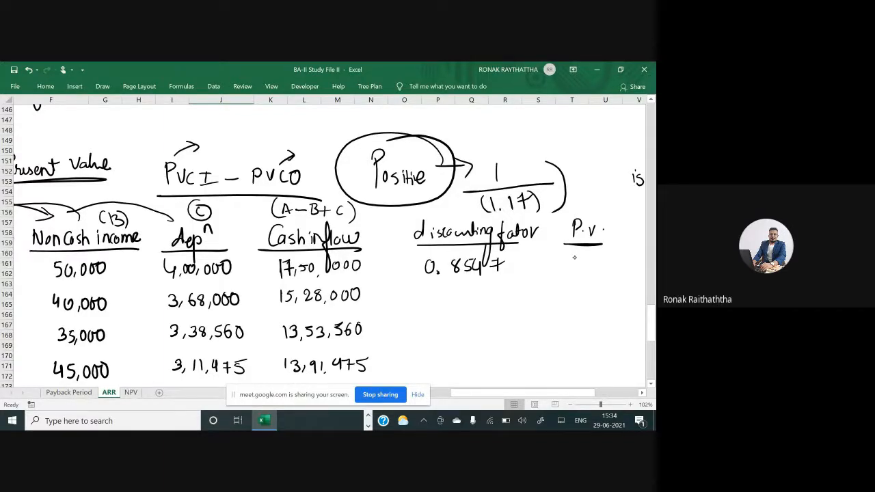
pyautogui.moveTo(432, 292); pyautogui.dragTo(431, 294)
pyautogui.click(445, 301)
# Enter the 17% discount rate in a cell to the right of the P.V. heading
pyautogui.scroll(-2, 322, 246)
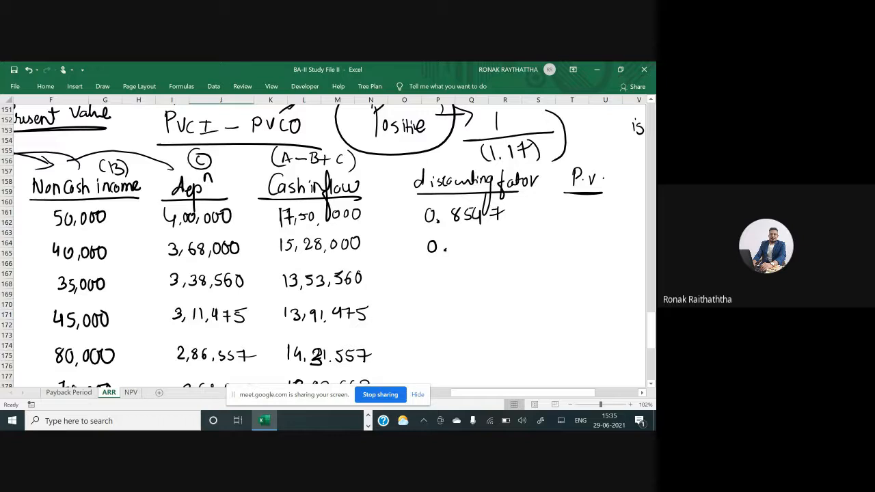
pyautogui.hscroll(1, 574, 256)
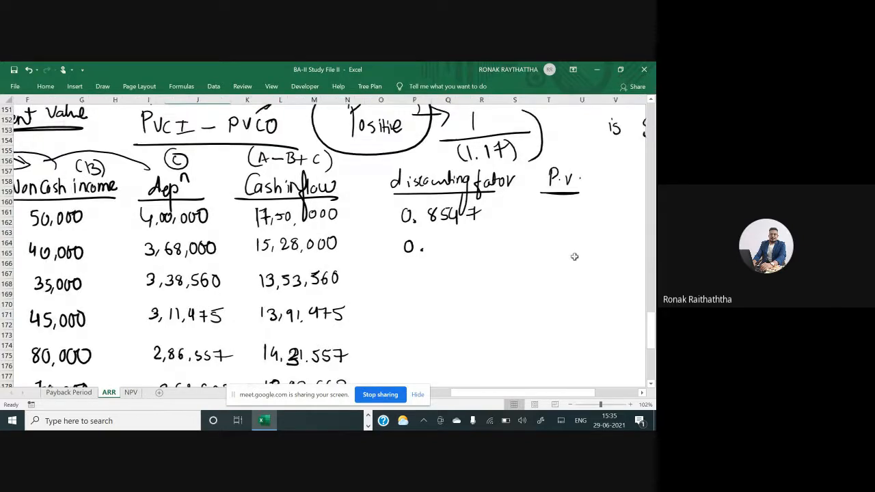
pyautogui.hscroll(5, 574, 257)
pyautogui.click(407, 184)
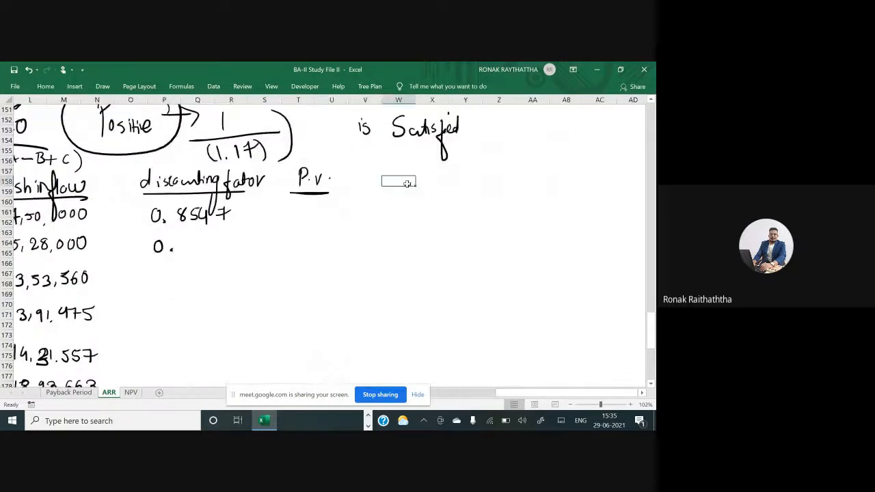
pyautogui.write('1')
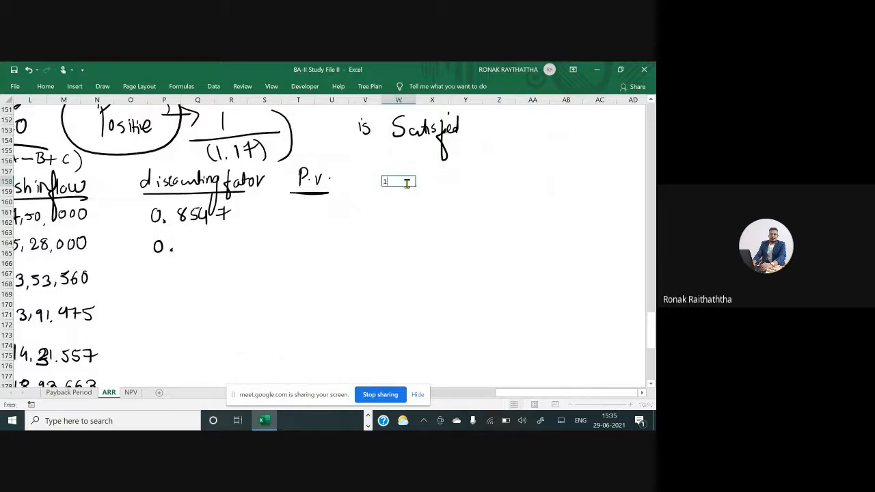
pyautogui.write('7%')
pyautogui.press('Return')
# Number the years 1 to 6 in the column below the rate, using a previous-cell-plus-1 formula copied down
pyautogui.write('=')
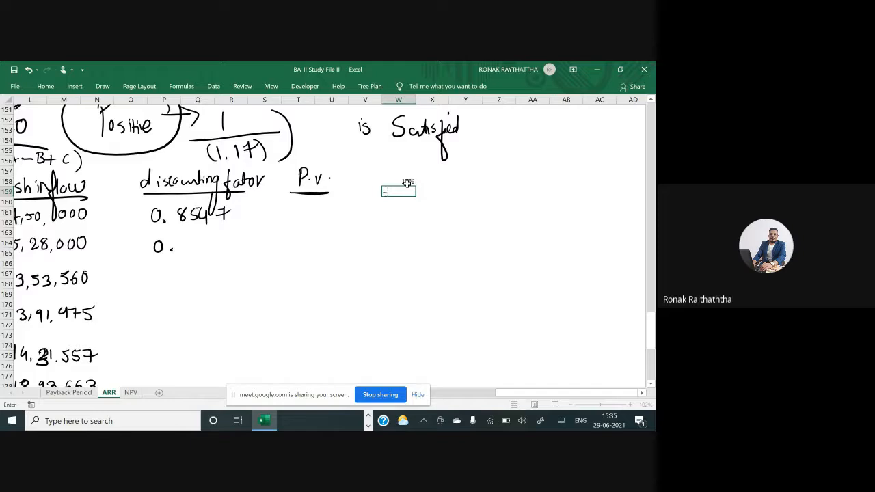
pyautogui.press('Escape')
pyautogui.press('Left')
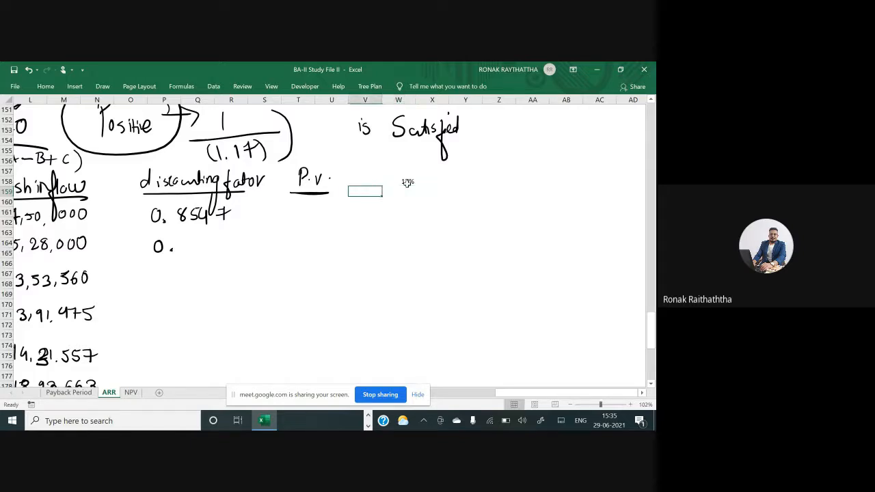
pyautogui.write('1')
pyautogui.press('Return')
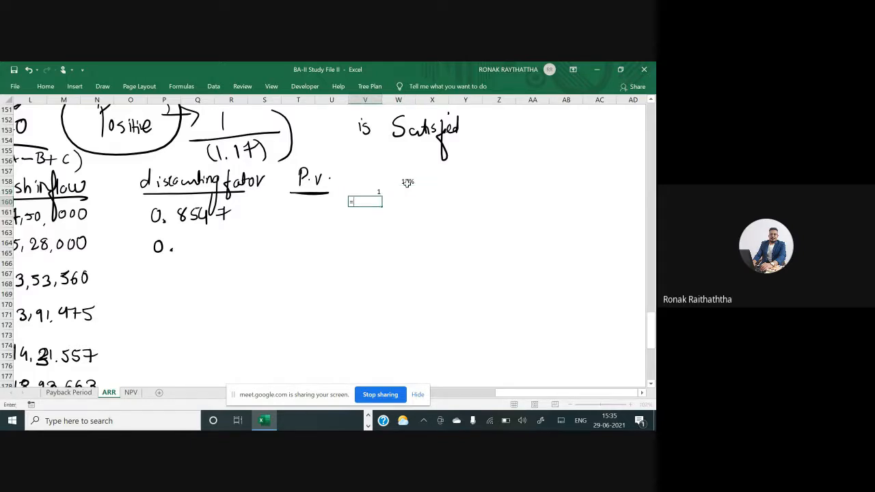
pyautogui.write('=')
pyautogui.press('Up')
pyautogui.write('+1')
pyautogui.hotkey('ctrl', 'Return')
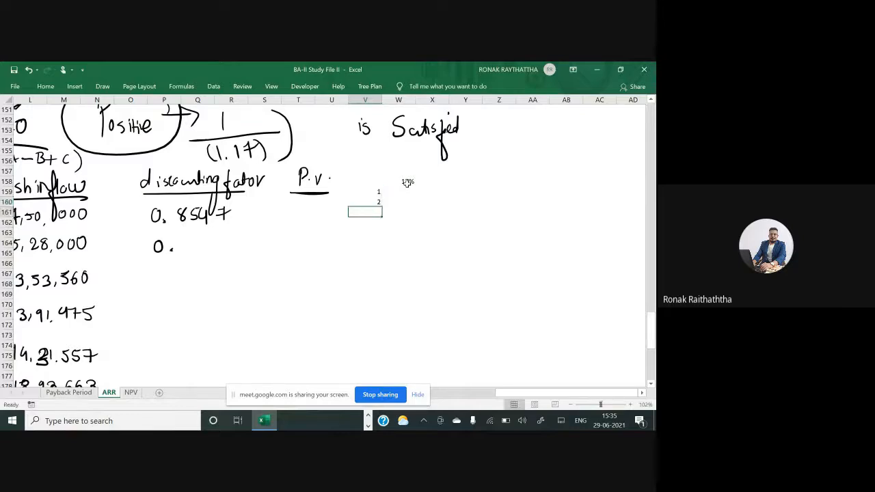
pyautogui.hotkey('ctrl', 'c')
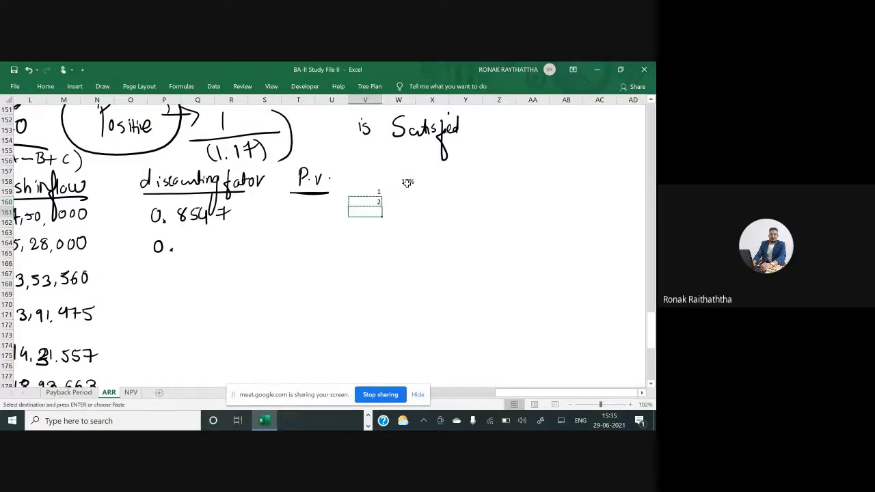
pyautogui.hotkey('shift', 'Down')
pyautogui.hotkey('shift', 'Down')
pyautogui.hotkey('shift', 'Down')
pyautogui.hotkey('shift', 'Down')
pyautogui.press('Return')
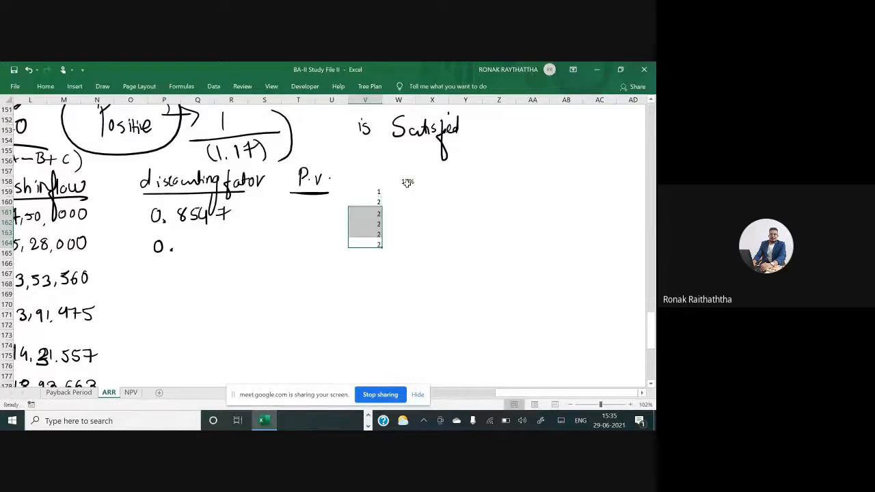
# Enter the discounting factor formula =1/(1+$W$158)^V159 beside year 1 and fill it down for all six years
pyautogui.press('Down')
pyautogui.press('Down')
pyautogui.press('Right')
pyautogui.press('Right')
pyautogui.press('Up')
pyautogui.press('Up')
pyautogui.press('Left')
pyautogui.press('Up')
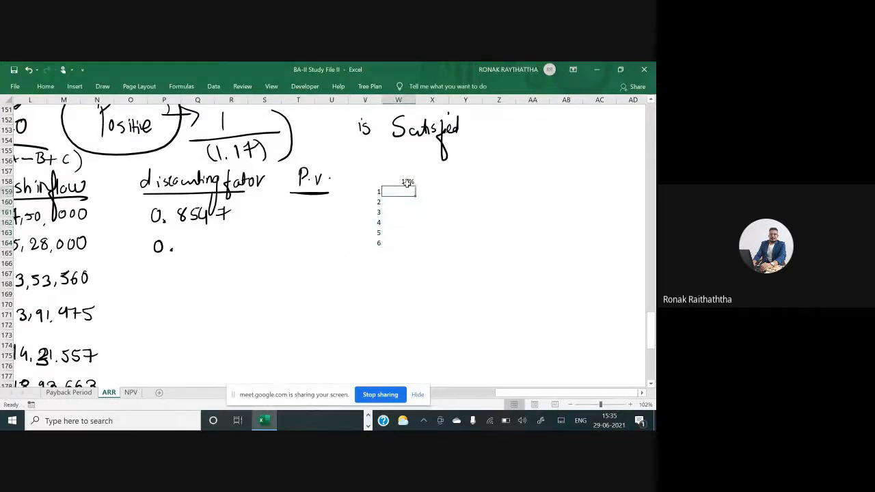
pyautogui.write('=(')
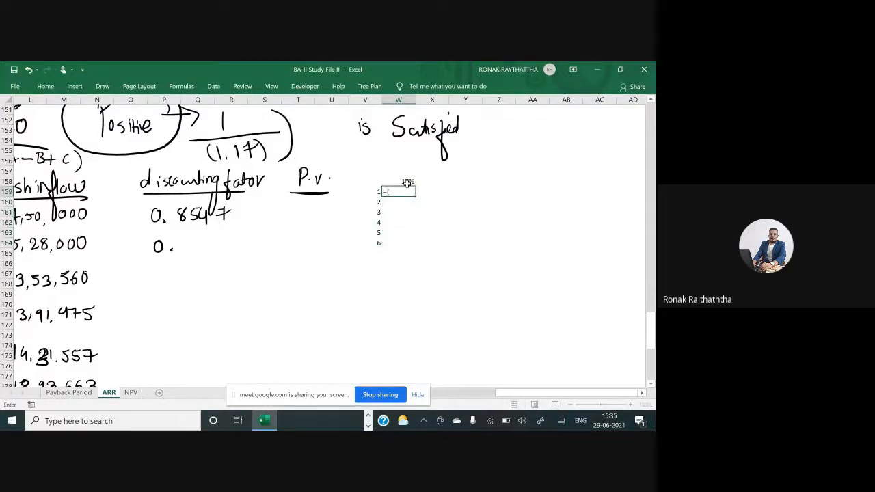
pyautogui.press('BackSpace')
pyautogui.write('1/(1+')
pyautogui.click(407, 183)
pyautogui.press('F4')
pyautogui.write(')^')
pyautogui.click(371, 194)
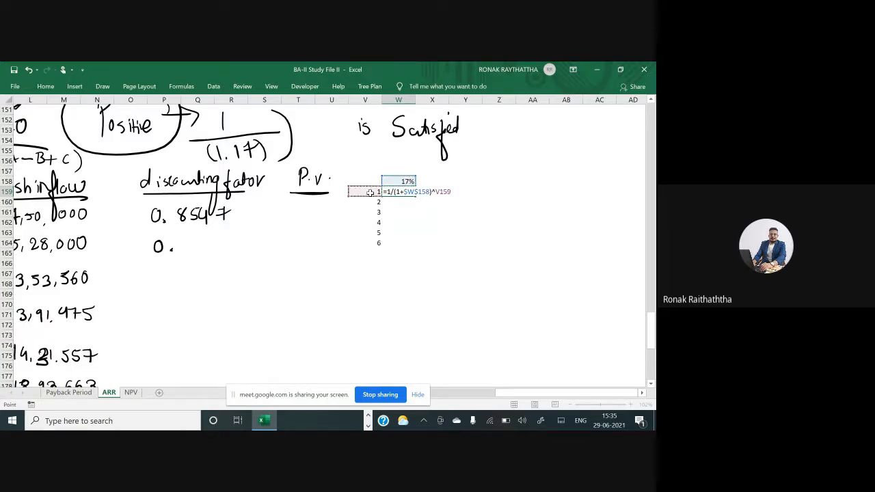
pyautogui.hotkey('ctrl', 'Return')
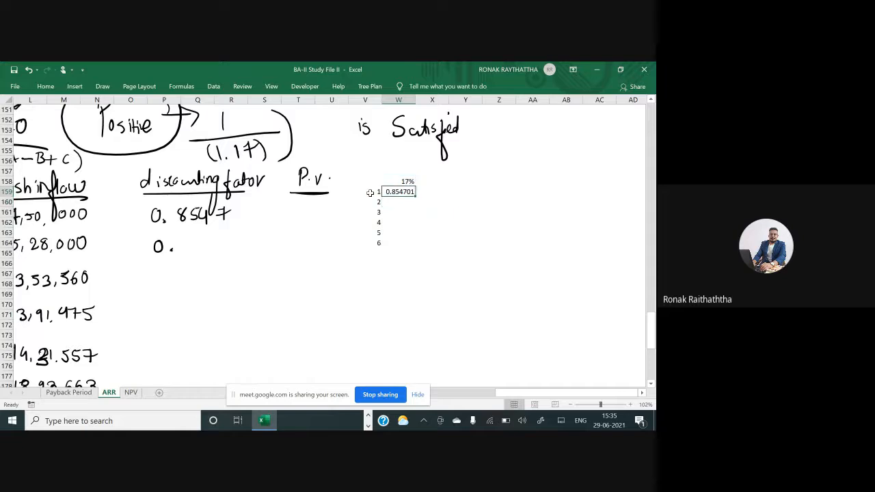
pyautogui.hotkey('shift', 'Down')
pyautogui.hotkey('shift', 'Down')
pyautogui.hotkey('shift', 'Down')
pyautogui.hotkey('shift', 'Down')
pyautogui.hotkey('shift', 'Down')
pyautogui.hotkey('ctrl', 'd')
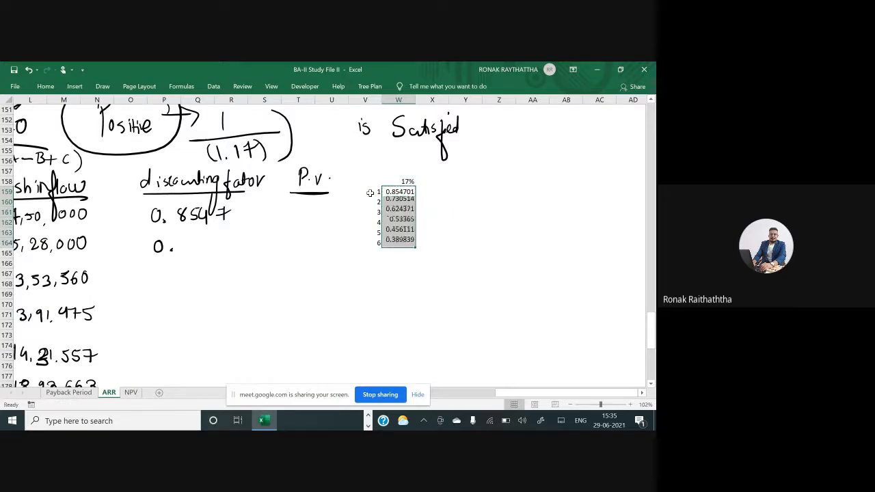
# Handwrite the discounting factor 0.7305 for year 2 under the first factor
pyautogui.press('Down')
pyautogui.press('Left')
pyautogui.press('Left')
pyautogui.press('Down')
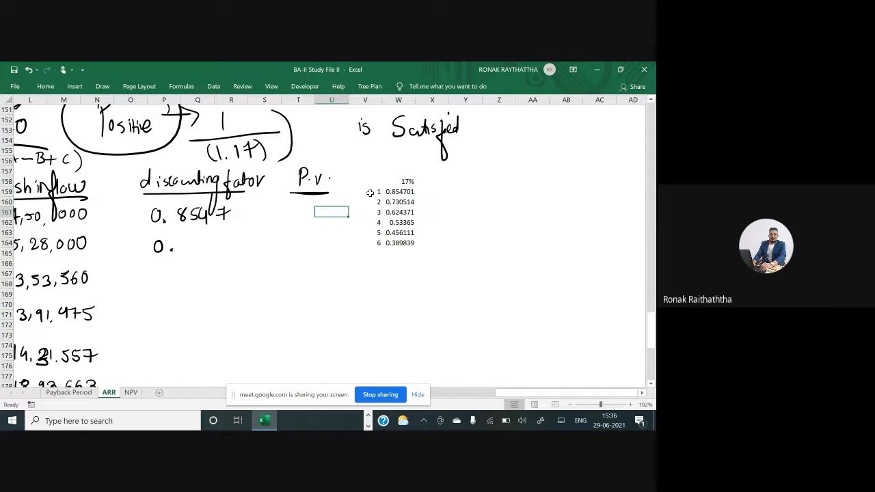
pyautogui.scroll(3, 370, 193)
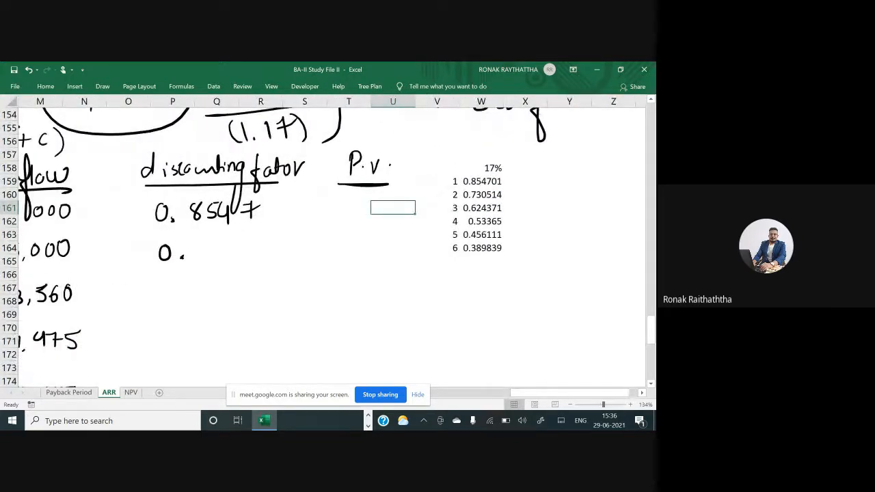
pyautogui.moveTo(200, 240)
pyautogui.mouseDown()
pyautogui.moveTo(207, 241)
pyautogui.moveTo(202, 257)
pyautogui.moveTo(230, 253)
pyautogui.moveTo(235, 243)
pyautogui.moveTo(245, 253)
pyautogui.mouseUp()
pyautogui.moveTo(247, 240); pyautogui.dragTo(257, 236)
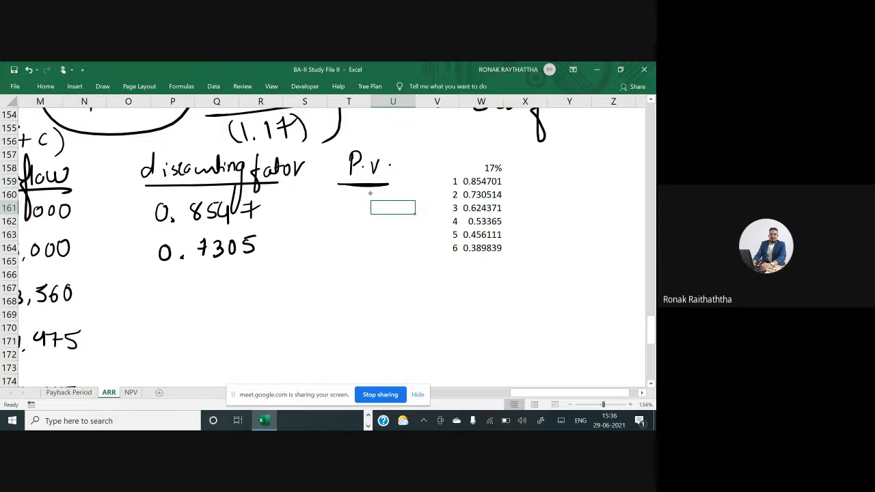
# Handwrite the discounting factor 0.6249 for year 3
pyautogui.moveTo(170, 285); pyautogui.dragTo(227, 295)
pyautogui.click(184, 295)
pyautogui.moveTo(232, 278)
pyautogui.mouseDown()
pyautogui.moveTo(228, 292)
pyautogui.moveTo(239, 289)
pyautogui.mouseUp()
pyautogui.moveTo(236, 281); pyautogui.dragTo(236, 298)
pyautogui.moveTo(250, 279); pyautogui.dragTo(250, 299)
# Handwrite the discounting factors 0.5336 and 0.4561 for years 4 and 5
pyautogui.scroll(-1, 273, 246)
pyautogui.scroll(-2, 328, 246)
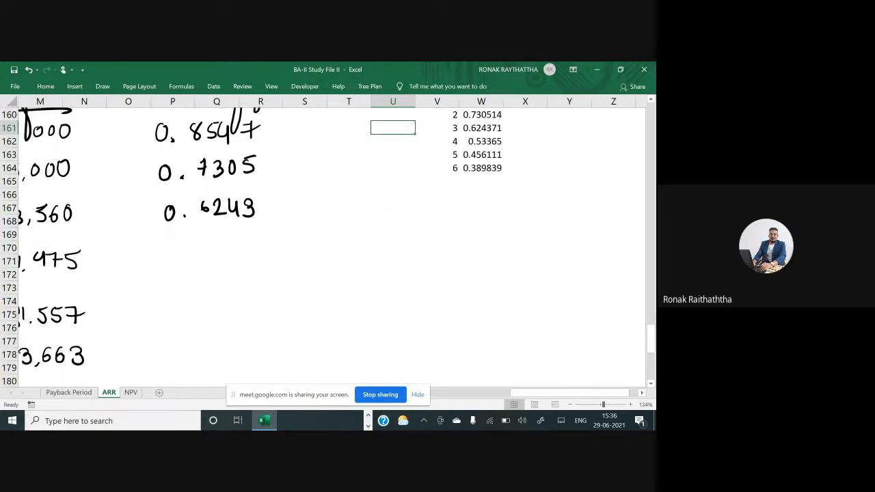
pyautogui.moveTo(210, 198)
pyautogui.mouseDown()
pyautogui.moveTo(202, 201)
pyautogui.moveTo(210, 212)
pyautogui.mouseUp()
pyautogui.moveTo(176, 253)
pyautogui.mouseDown()
pyautogui.moveTo(215, 248)
pyautogui.moveTo(232, 257)
pyautogui.moveTo(220, 266)
pyautogui.moveTo(257, 258)
pyautogui.mouseUp()
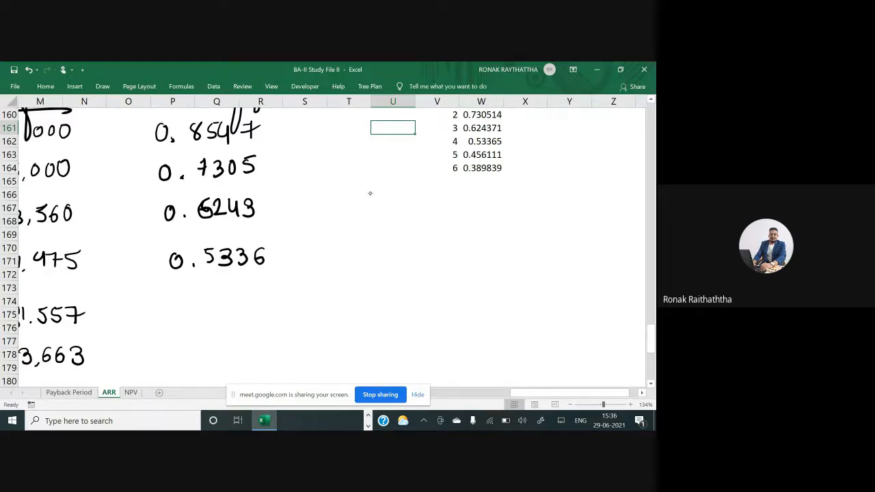
pyautogui.moveTo(181, 304); pyautogui.dragTo(213, 316)
pyautogui.click(192, 315)
pyautogui.moveTo(224, 301)
pyautogui.mouseDown()
pyautogui.moveTo(223, 316)
pyautogui.moveTo(233, 299)
pyautogui.moveTo(257, 319)
pyautogui.mouseUp()
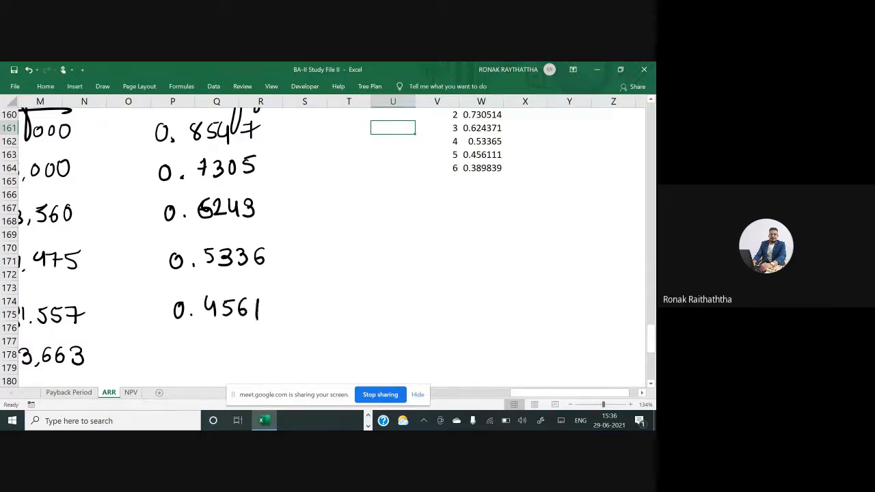
# Handwrite the discounting factor 0.3898 for year 6 beside the last cash inflow
pyautogui.scroll(-1, 332, 246)
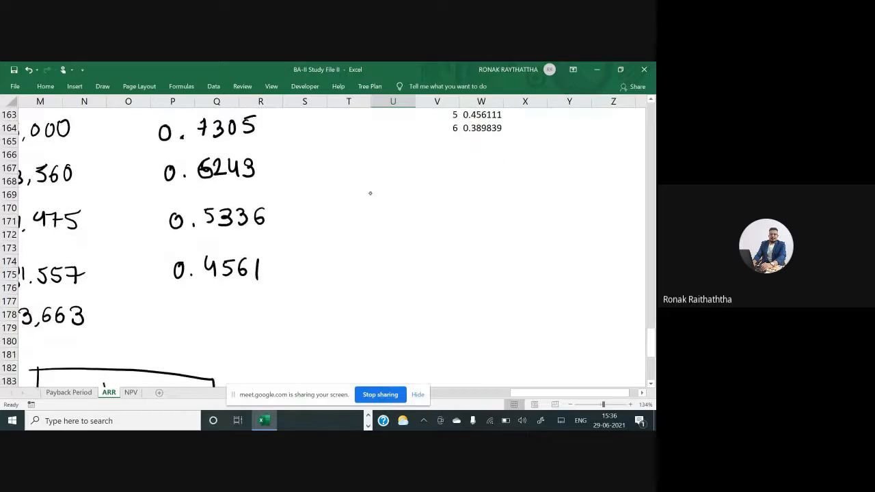
pyautogui.moveTo(190, 297); pyautogui.dragTo(189, 299)
pyautogui.click(207, 308)
pyautogui.moveTo(217, 297)
pyautogui.mouseDown()
pyautogui.moveTo(216, 311)
pyautogui.moveTo(245, 301)
pyautogui.moveTo(250, 314)
pyautogui.mouseUp()
pyautogui.moveTo(258, 300); pyautogui.dragTo(266, 316)
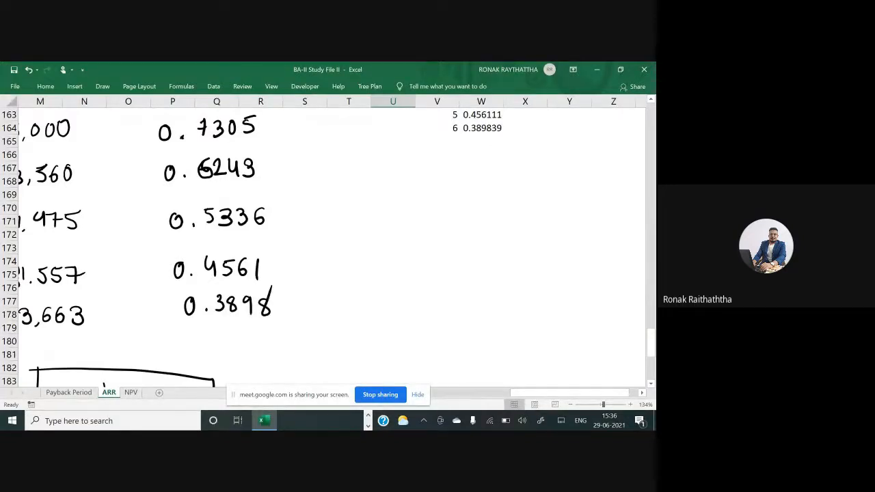
pyautogui.scroll(4, 328, 247)
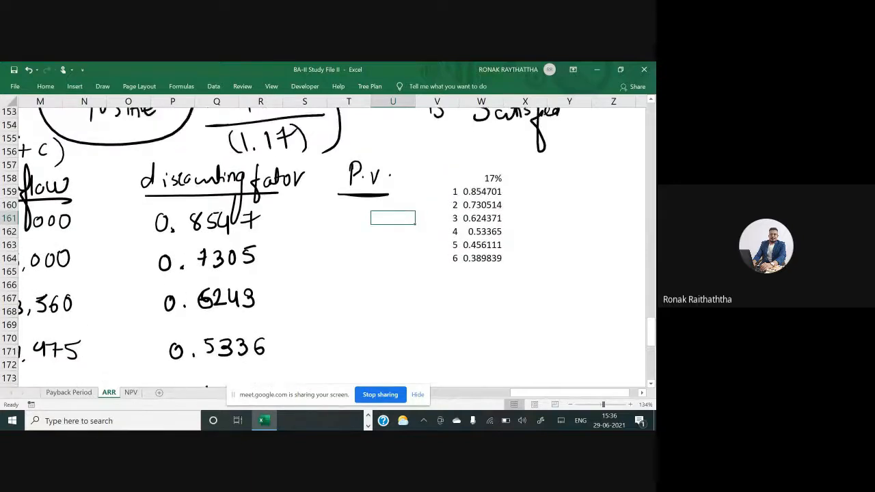
pyautogui.hscroll(-3, 328, 239)
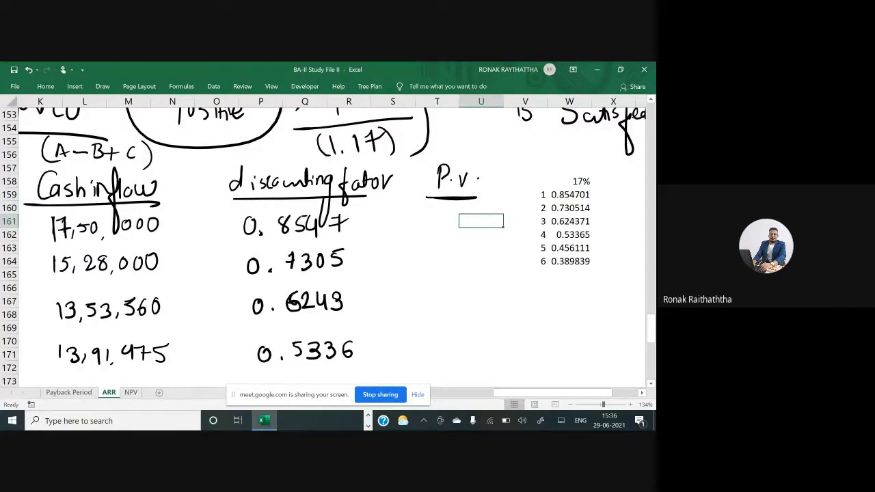
pyautogui.click(499, 143)
pyautogui.scroll(-1, 482, 178)
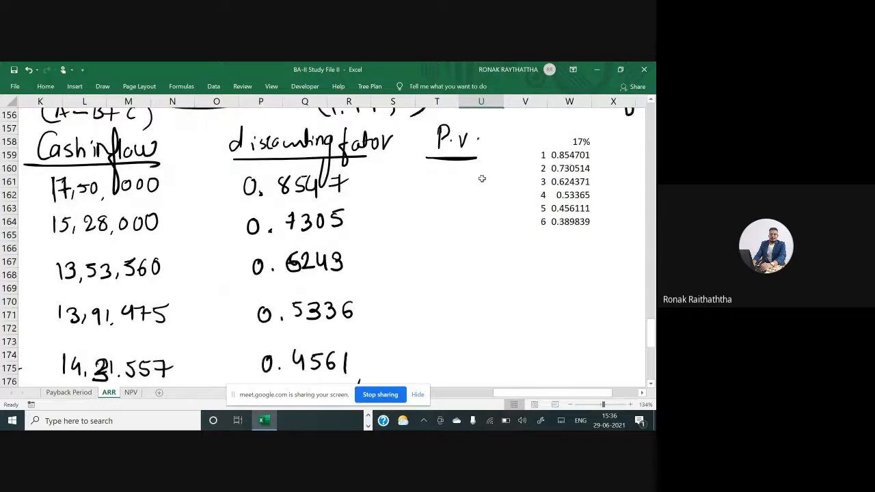
pyautogui.scroll(-1, 482, 178)
pyautogui.scroll(-1, 482, 178)
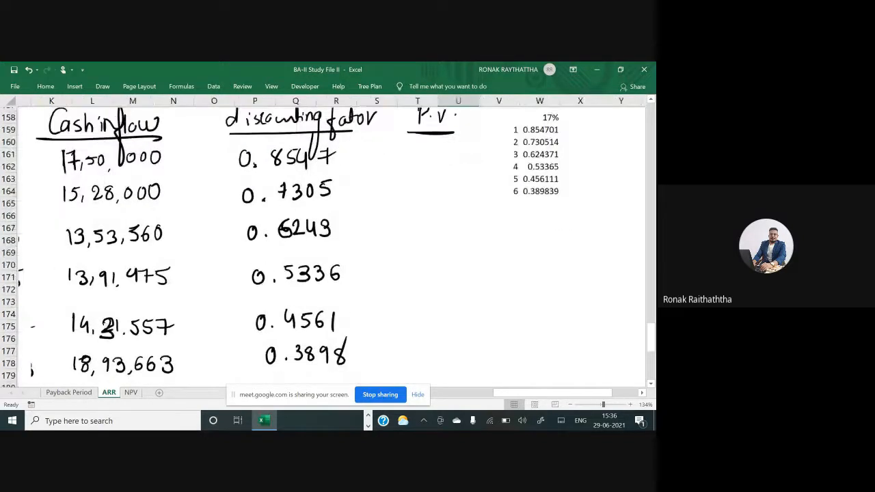
pyautogui.scroll(-2, 482, 182)
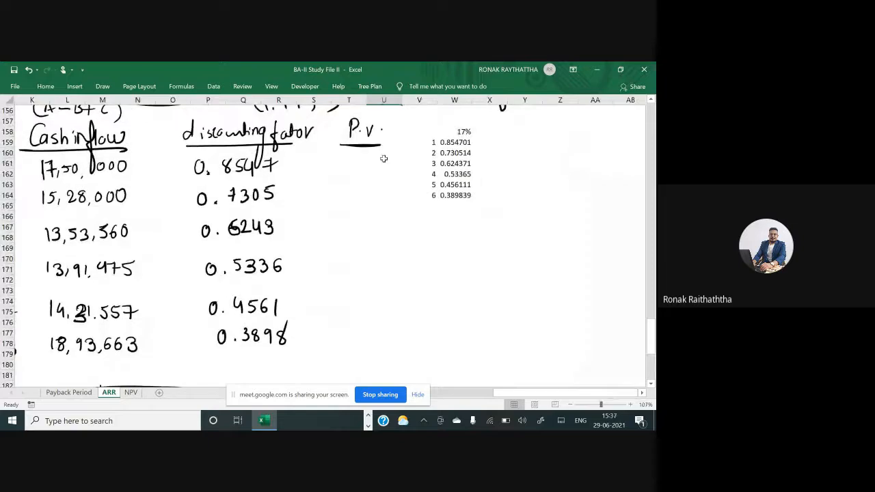
pyautogui.click(499, 140)
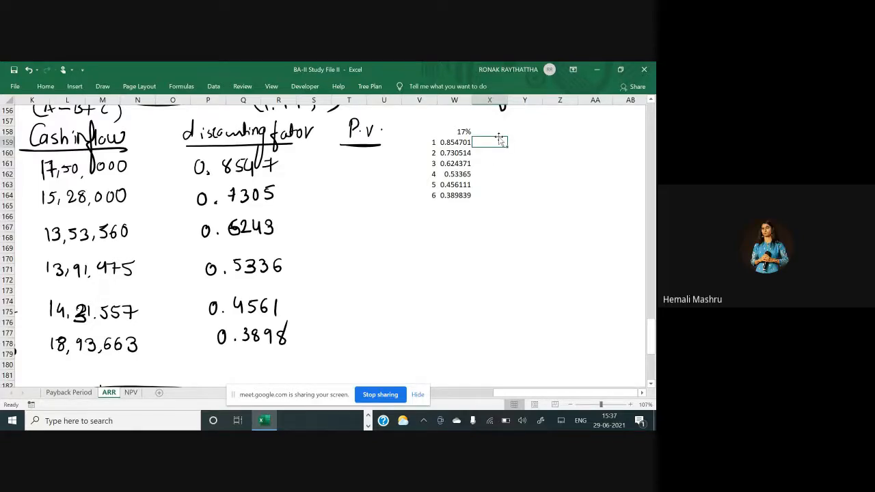
pyautogui.write('1')
pyautogui.press('Escape')
# Handwrite the present value 14,95,726 for year 1 under the P.V. heading
pyautogui.moveTo(318, 157); pyautogui.dragTo(318, 168)
pyautogui.moveTo(327, 159); pyautogui.dragTo(331, 165)
pyautogui.moveTo(329, 160); pyautogui.dragTo(329, 170)
pyautogui.moveTo(335, 167); pyautogui.dragTo(352, 169)
pyautogui.moveTo(353, 158); pyautogui.dragTo(376, 168)
pyautogui.moveTo(384, 158); pyautogui.dragTo(394, 166)
pyautogui.moveTo(400, 155); pyautogui.dragTo(404, 163)
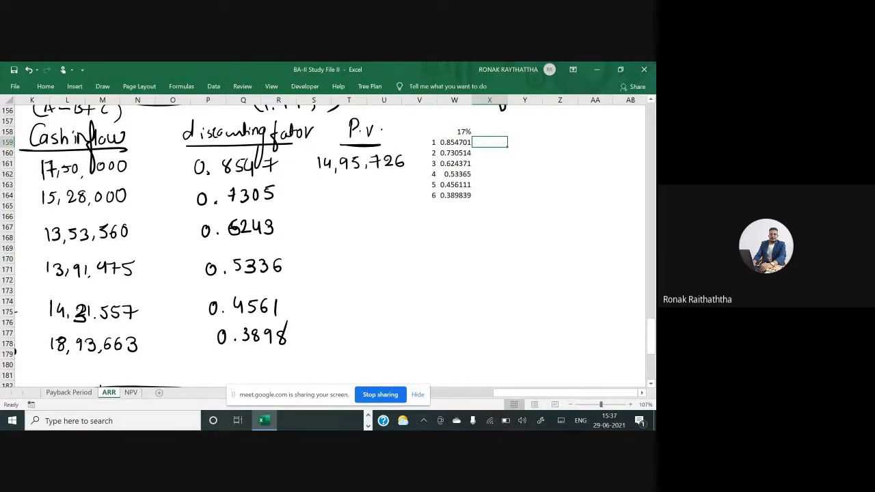
pyautogui.moveTo(383, 187); pyautogui.dragTo(400, 180)
# Delete the black ink circle and line drawn around the 17% rate in the problem statement
pyautogui.scroll(-1, 254, 245)
pyautogui.scroll(-3, 329, 240)
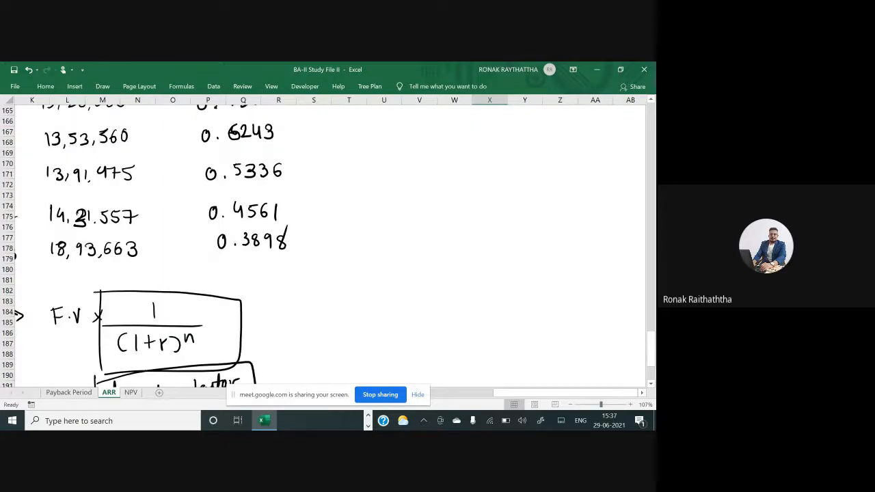
pyautogui.moveTo(312, 258); pyautogui.dragTo(436, 249)
pyautogui.scroll(3, 328, 240)
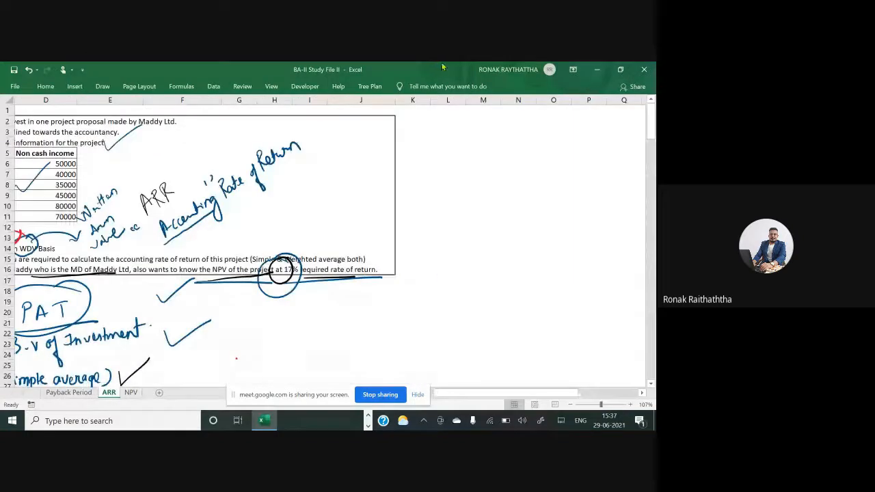
pyautogui.moveTo(510, 395); pyautogui.dragTo(483, 394)
pyautogui.scroll(8, 482, 322)
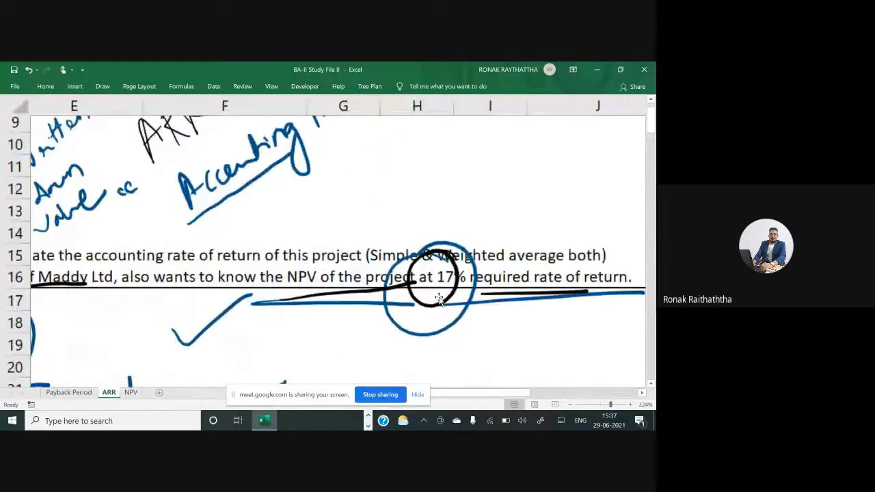
pyautogui.click(465, 311)
pyautogui.press('Delete')
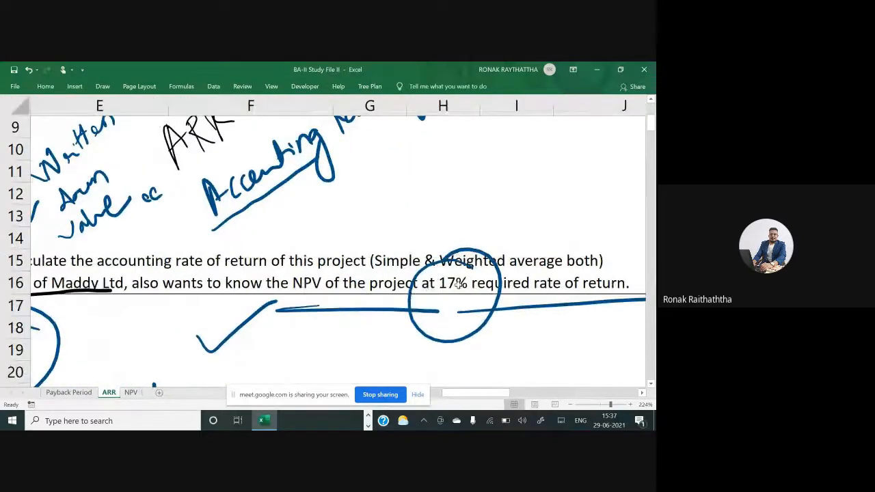
pyautogui.click(457, 255)
pyautogui.press('Delete')
# Scroll through the worksheet to review the problem data, NPV formulas and cash inflow table
pyautogui.scroll(-5, 457, 255)
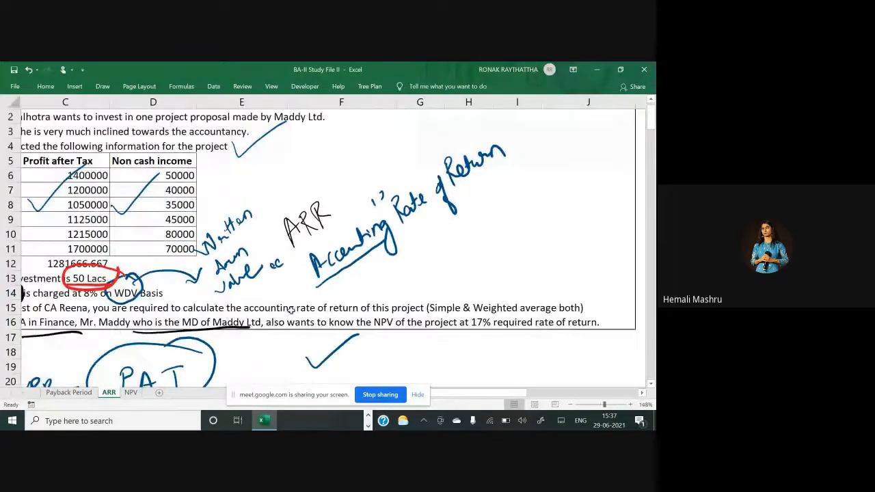
pyautogui.moveTo(441, 393); pyautogui.dragTo(413, 399)
pyautogui.scroll(-9, 393, 349)
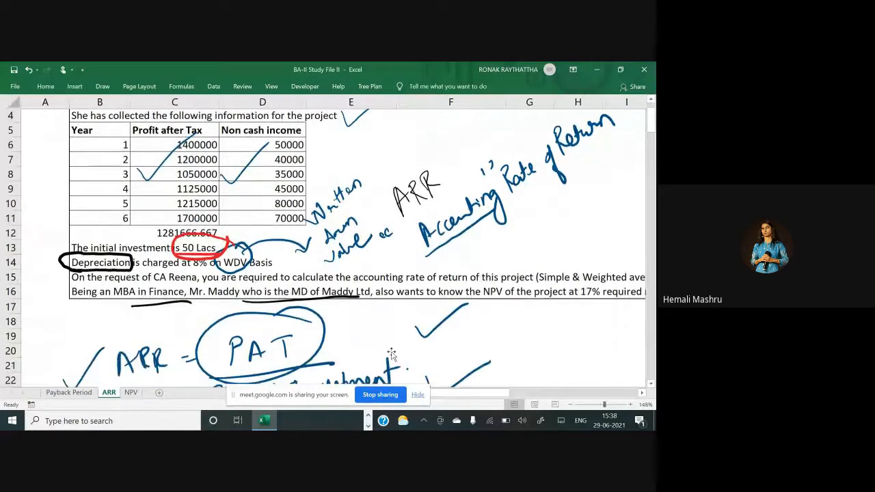
pyautogui.scroll(-20, 394, 349)
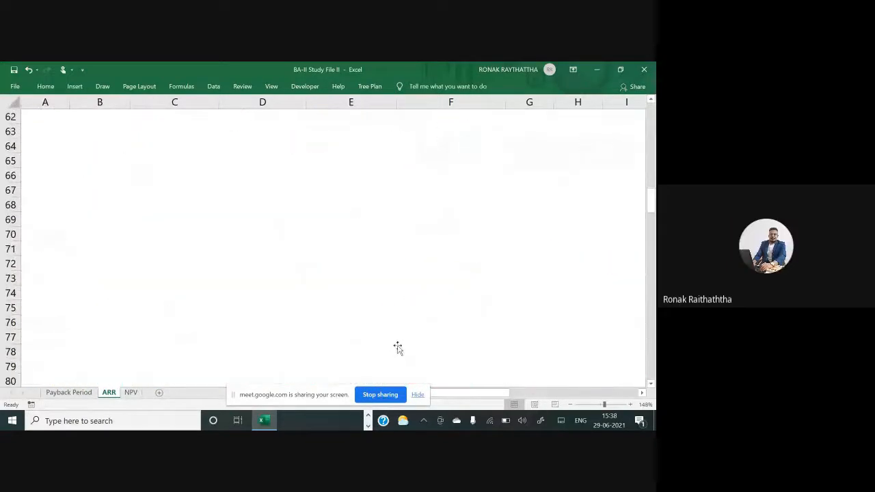
pyautogui.scroll(-20, 399, 344)
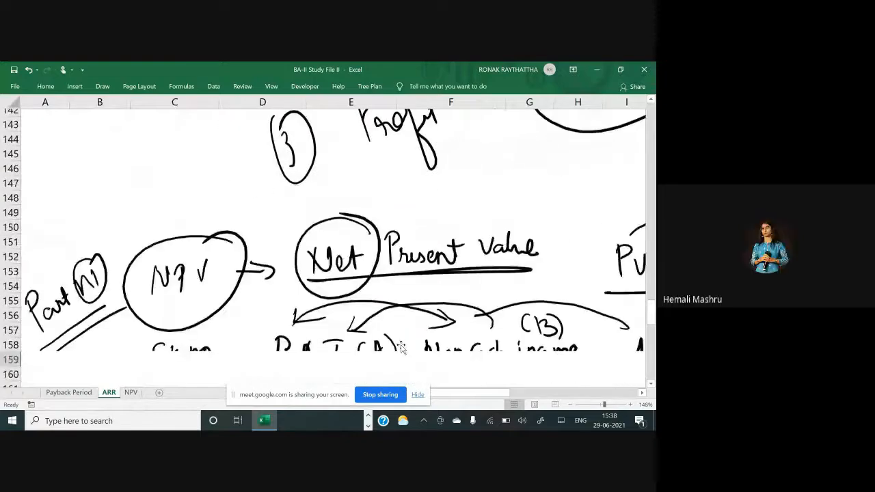
pyautogui.scroll(-6, 402, 344)
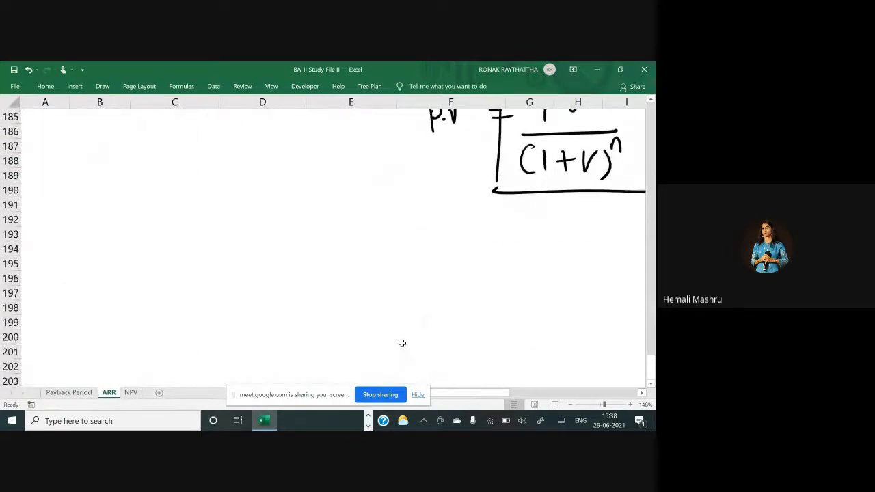
pyautogui.scroll(3, 402, 345)
pyautogui.hscroll(1, 402, 344)
pyautogui.hscroll(3, 404, 342)
pyautogui.scroll(-4, 404, 343)
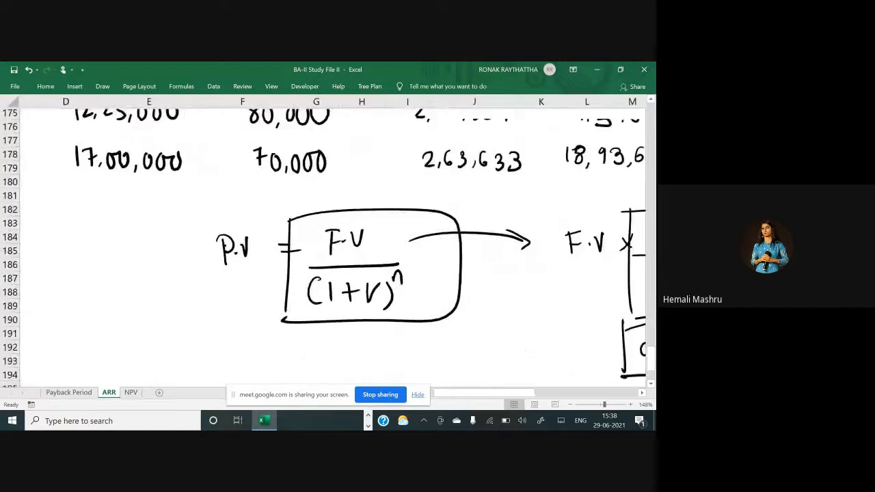
pyautogui.scroll(3, 391, 317)
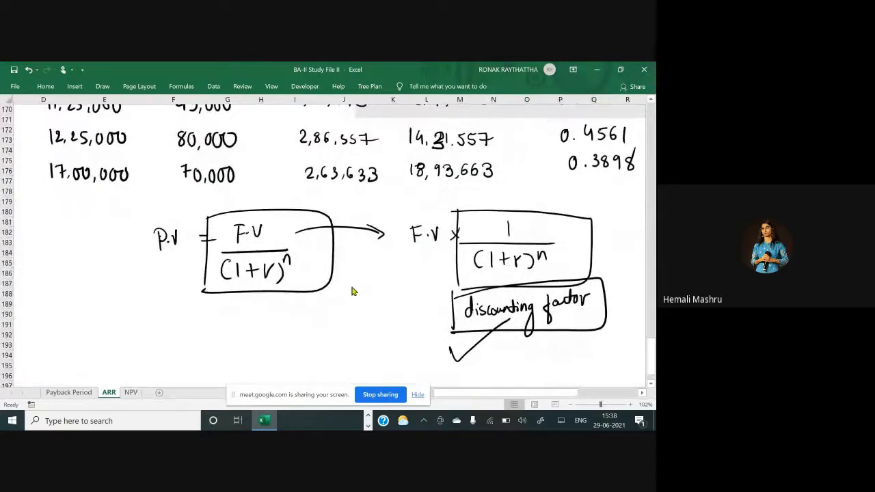
pyautogui.scroll(3, 351, 290)
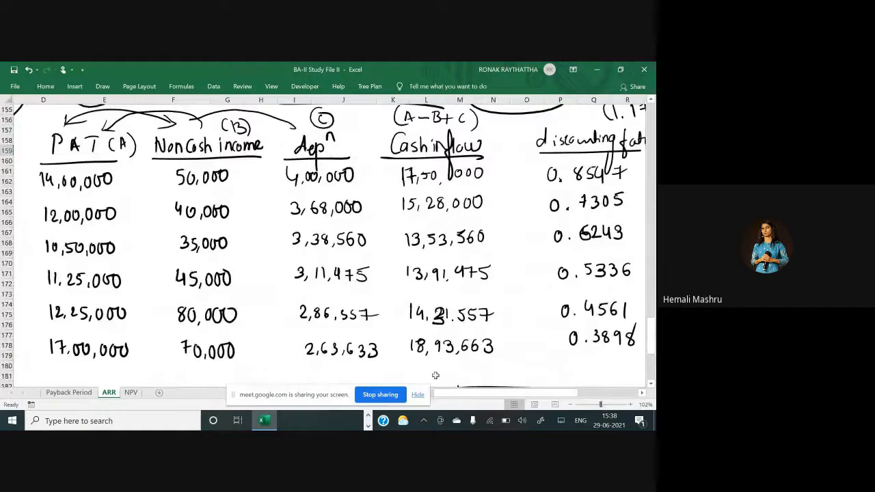
pyautogui.moveTo(444, 395); pyautogui.dragTo(442, 398)
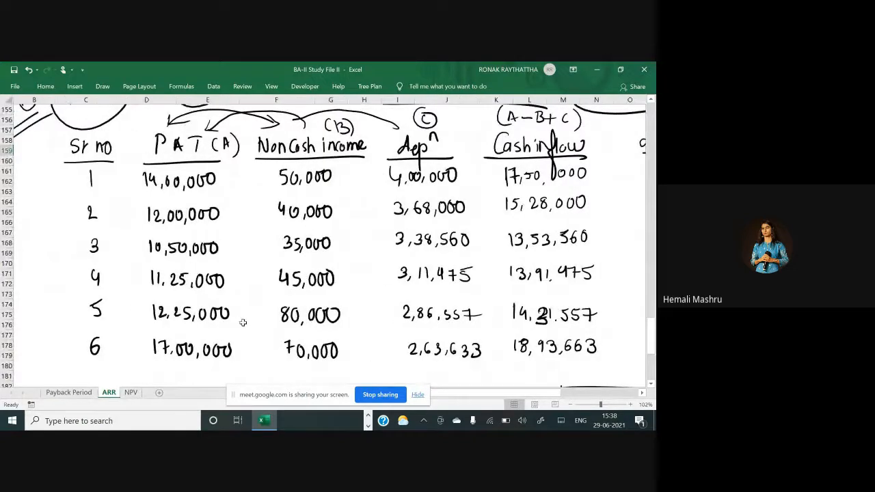
pyautogui.scroll(-1, 240, 320)
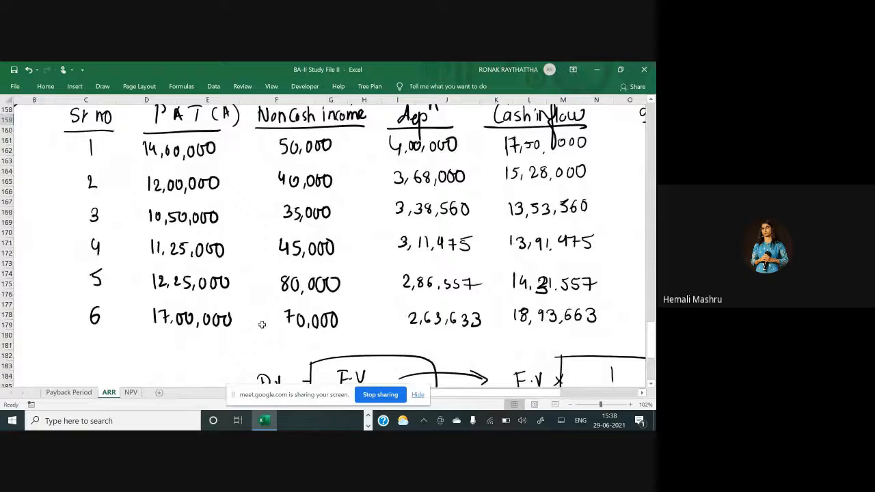
pyautogui.scroll(1, 262, 324)
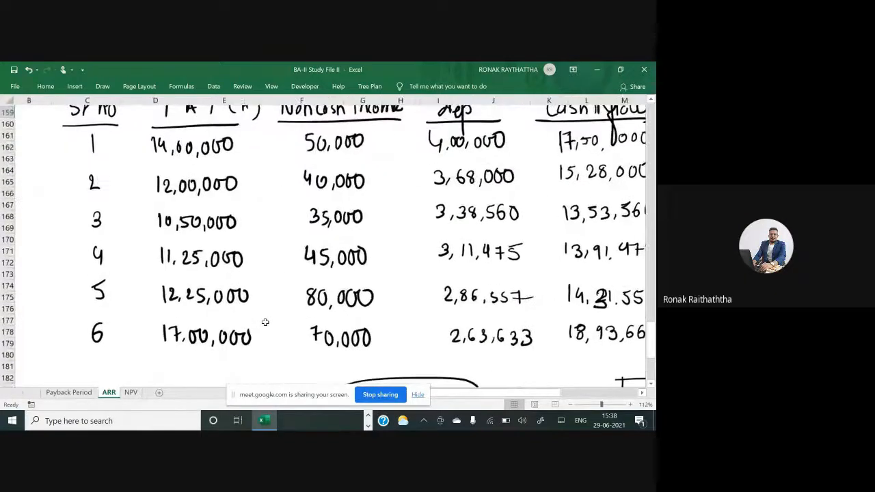
# Scroll up to the problem statement and back down to the cash inflow table
pyautogui.scroll(1, 267, 318)
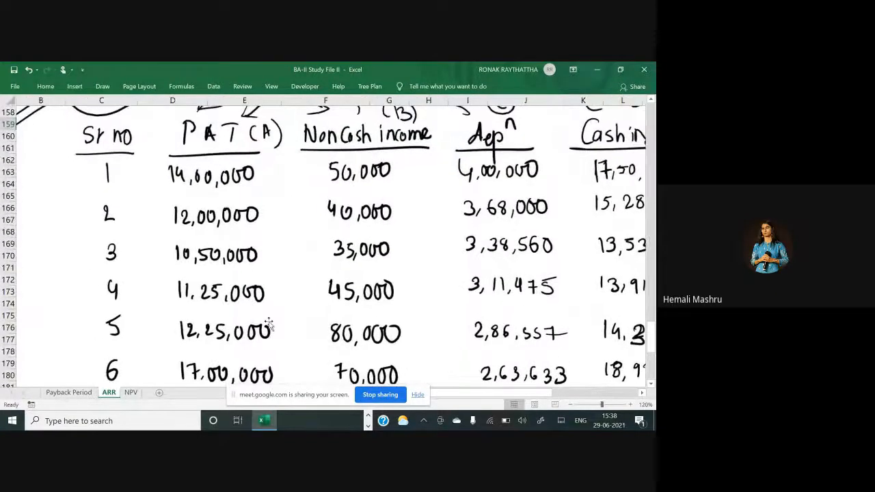
pyautogui.click(172, 328)
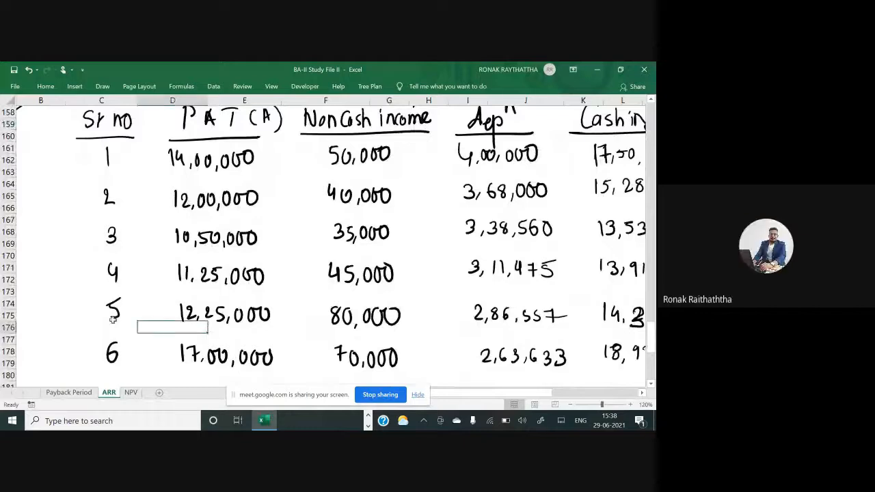
pyautogui.scroll(1, 61, 298)
pyautogui.scroll(20, 62, 299)
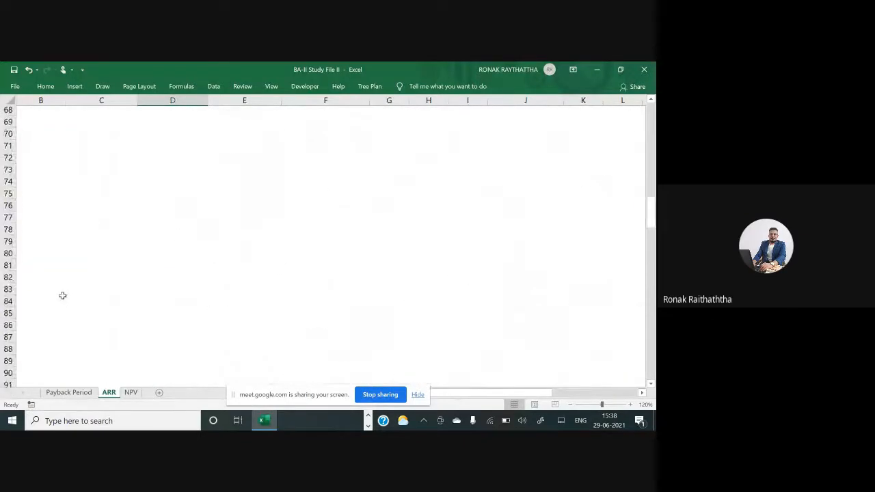
pyautogui.scroll(20, 62, 295)
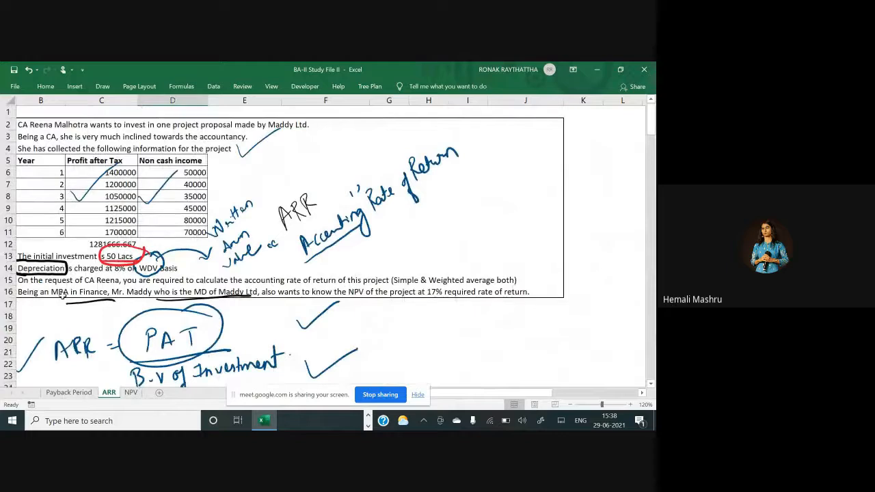
pyautogui.scroll(-11, 137, 272)
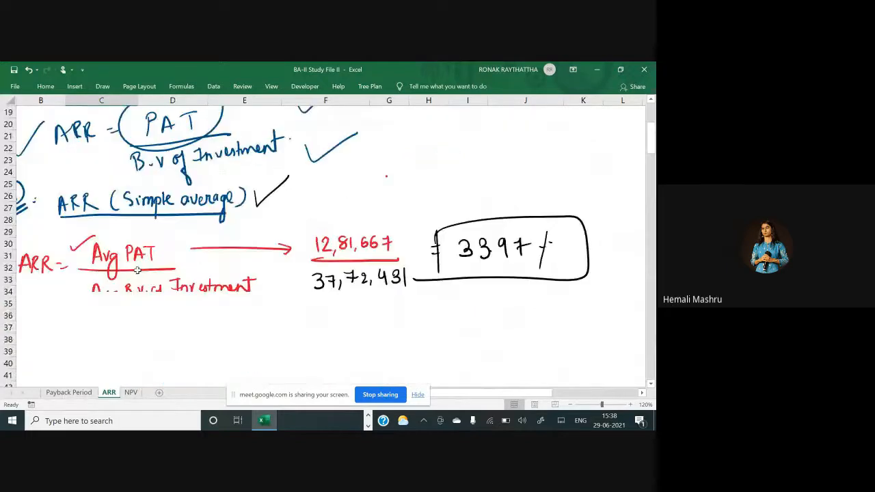
pyautogui.scroll(-20, 137, 272)
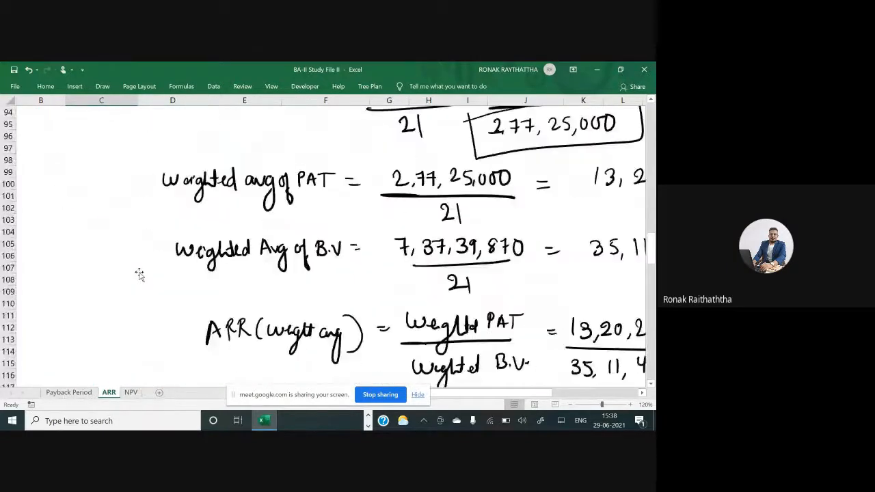
pyautogui.scroll(-18, 141, 271)
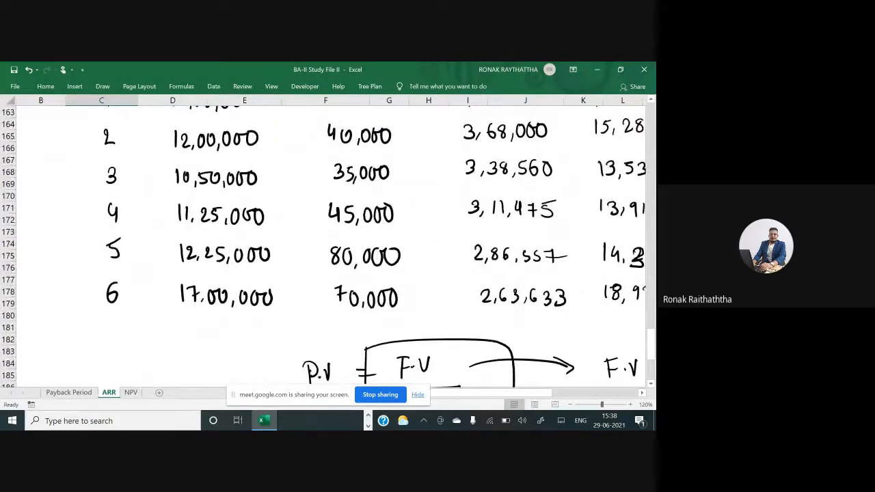
# Delete the handwritten year-5 cash inflow and rewrite it as 14,21,557
pyautogui.moveTo(206, 247); pyautogui.dragTo(211, 255)
pyautogui.hscroll(6, 334, 241)
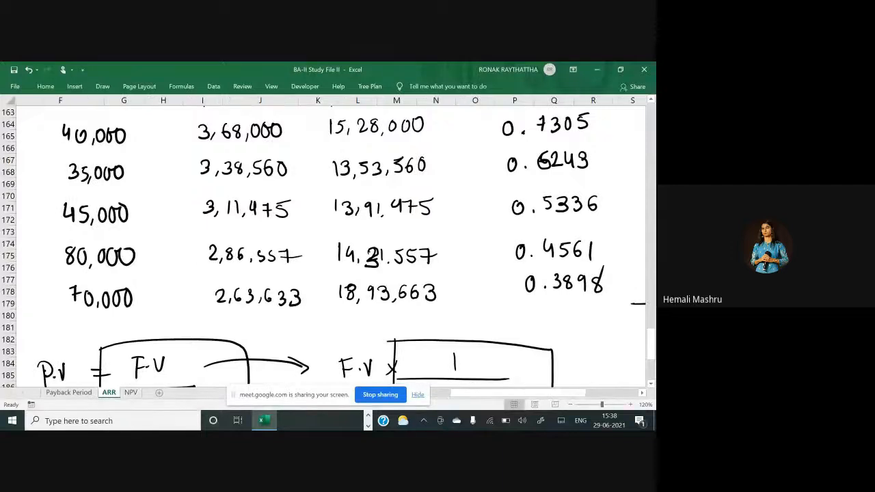
pyautogui.click(374, 263)
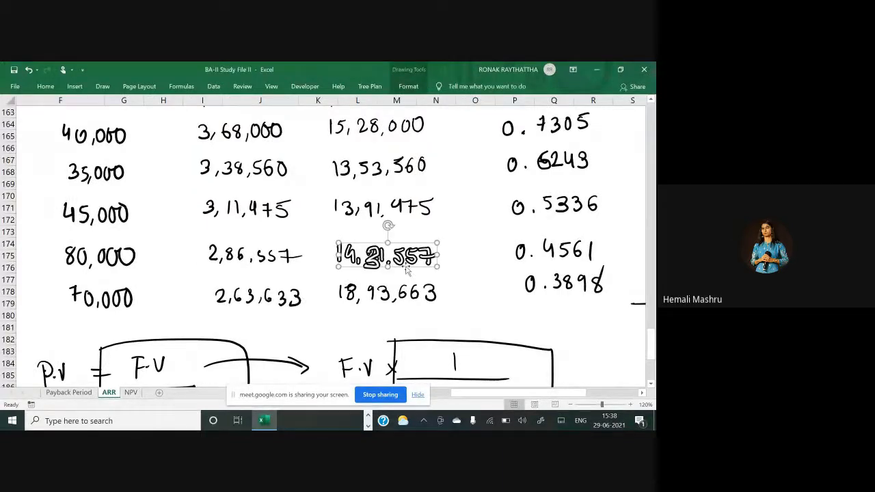
pyautogui.press('Delete')
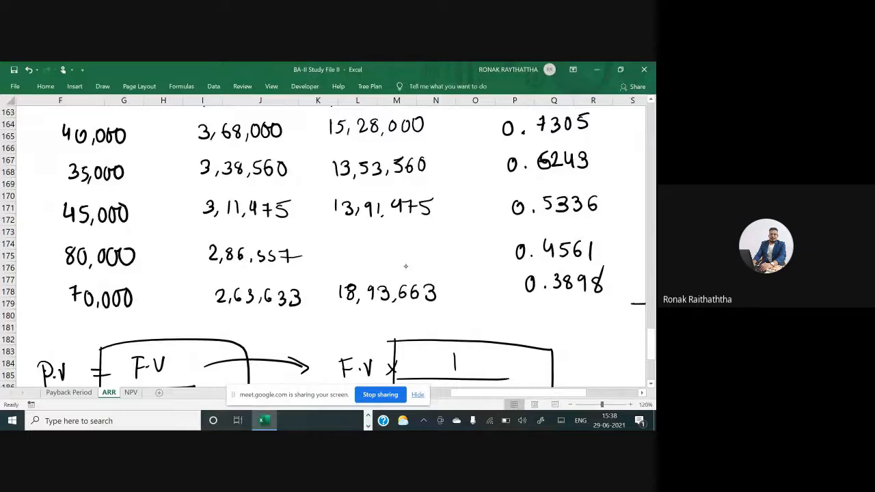
pyautogui.moveTo(338, 242); pyautogui.dragTo(338, 259)
pyautogui.moveTo(348, 244); pyautogui.dragTo(354, 257)
pyautogui.moveTo(364, 255); pyautogui.dragTo(384, 256)
pyautogui.moveTo(394, 254); pyautogui.dragTo(392, 261)
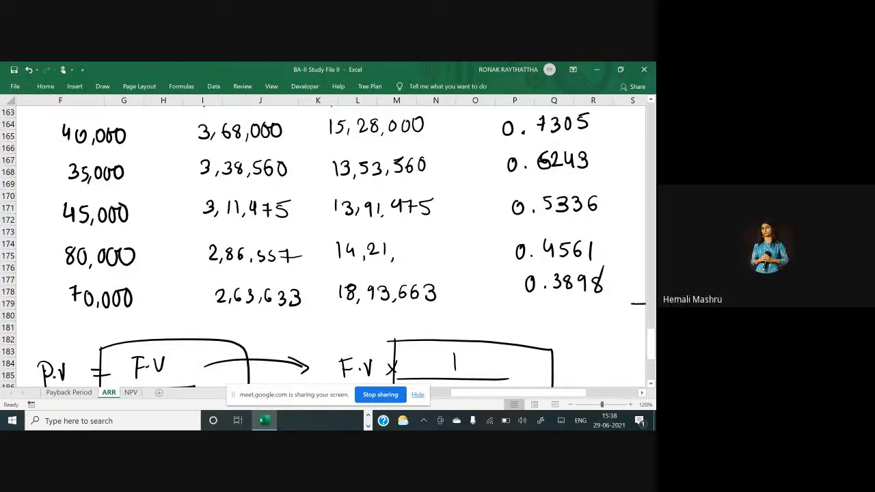
pyautogui.moveTo(408, 242)
pyautogui.mouseDown()
pyautogui.moveTo(400, 256)
pyautogui.moveTo(436, 258)
pyautogui.moveTo(452, 244)
pyautogui.mouseUp()
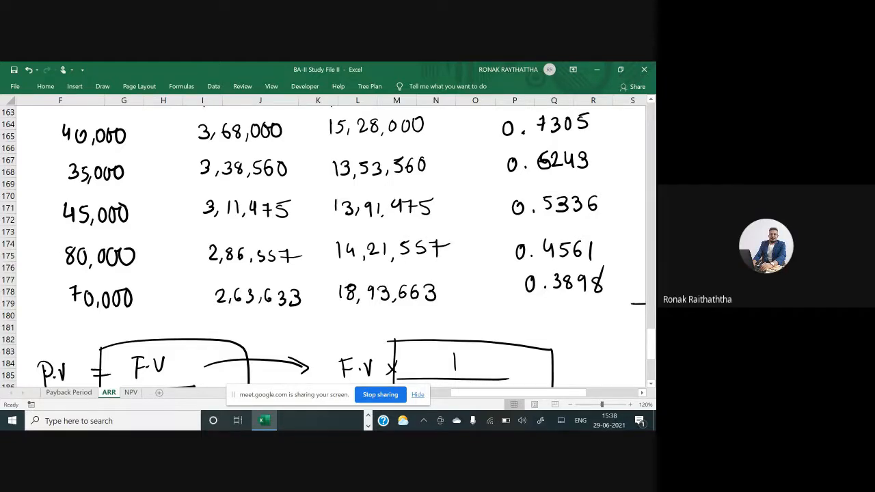
# Draw a box below the discounting factors and handwrite the total 55,86,234 inside it
pyautogui.hscroll(1, 332, 242)
pyautogui.hscroll(5, 301, 246)
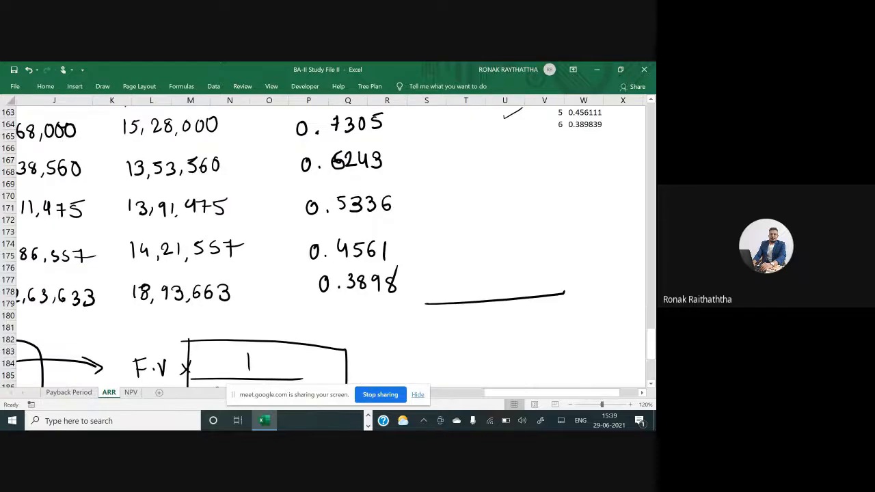
pyautogui.scroll(-2, 301, 246)
pyautogui.scroll(1, 301, 246)
pyautogui.scroll(1, 301, 247)
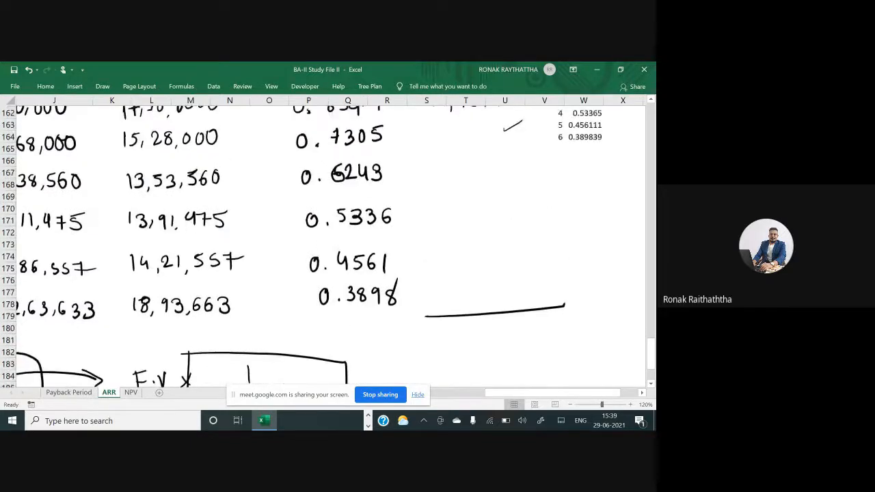
pyautogui.moveTo(435, 331)
pyautogui.mouseDown()
pyautogui.moveTo(438, 365)
pyautogui.moveTo(560, 307)
pyautogui.moveTo(506, 353)
pyautogui.moveTo(429, 335)
pyautogui.mouseUp()
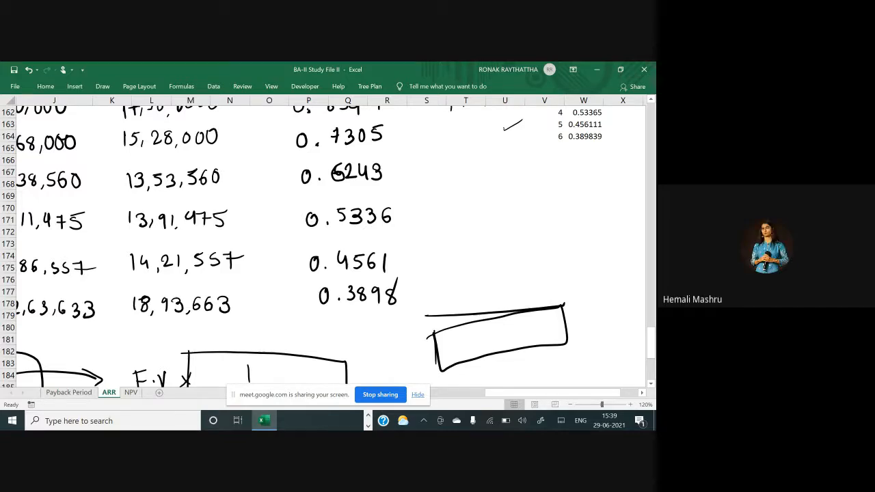
pyautogui.moveTo(443, 341)
pyautogui.mouseDown()
pyautogui.moveTo(442, 354)
pyautogui.moveTo(451, 338)
pyautogui.mouseUp()
pyautogui.moveTo(454, 337); pyautogui.dragTo(453, 349)
pyautogui.moveTo(455, 336); pyautogui.dragTo(462, 334)
pyautogui.moveTo(464, 350); pyautogui.dragTo(470, 346)
pyautogui.moveTo(485, 330)
pyautogui.mouseDown()
pyautogui.moveTo(482, 343)
pyautogui.moveTo(520, 332)
pyautogui.moveTo(512, 339)
pyautogui.mouseUp()
pyautogui.moveTo(526, 319)
pyautogui.mouseDown()
pyautogui.moveTo(523, 330)
pyautogui.moveTo(534, 329)
pyautogui.mouseUp()
pyautogui.moveTo(532, 320); pyautogui.dragTo(534, 339)
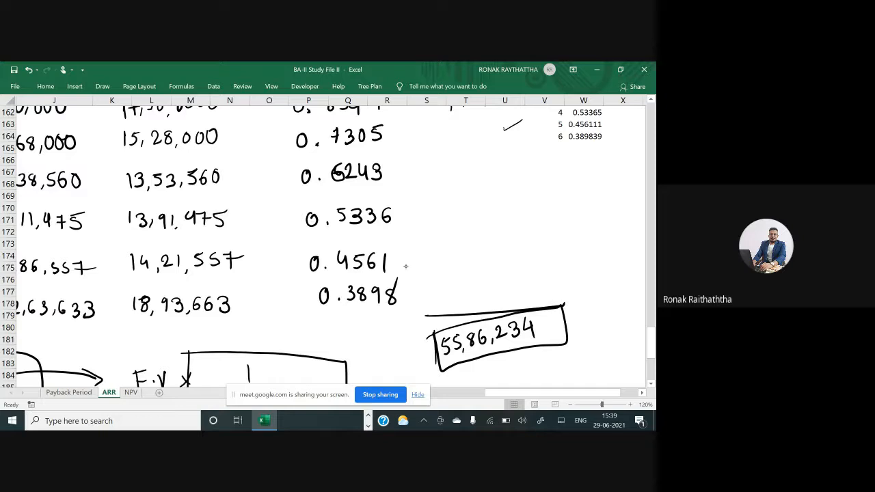
# Handwrite the label PVCI = in front of the boxed 55,86,234 total
pyautogui.moveTo(373, 358)
pyautogui.mouseDown()
pyautogui.moveTo(375, 376)
pyautogui.moveTo(380, 362)
pyautogui.mouseUp()
pyautogui.moveTo(380, 356); pyautogui.dragTo(392, 365)
pyautogui.moveTo(404, 353)
pyautogui.mouseDown()
pyautogui.moveTo(397, 365)
pyautogui.moveTo(417, 346)
pyautogui.mouseUp()
pyautogui.moveTo(413, 349); pyautogui.dragTo(420, 366)
pyautogui.moveTo(416, 374); pyautogui.dragTo(425, 369)
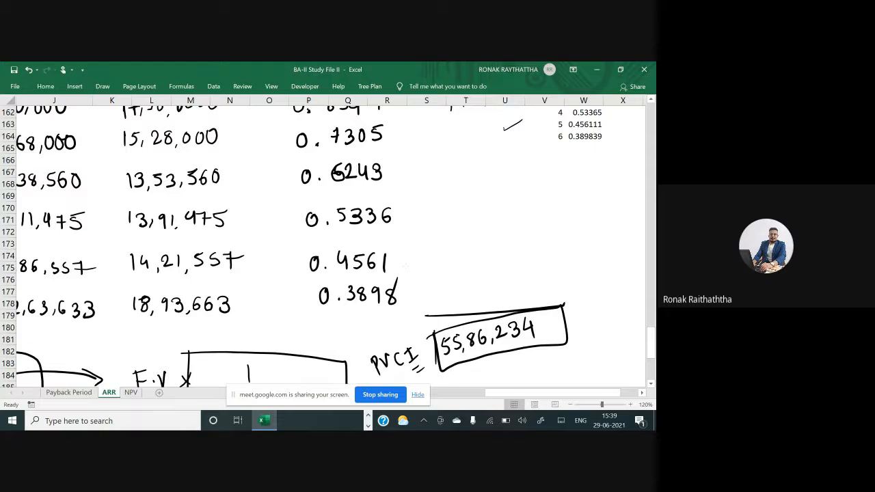
# Handwrite 55,86,234 followed by a minus sign above the PVCI – PVCO formula in the NPV heading
pyautogui.scroll(4, 328, 243)
pyautogui.hscroll(-2, 329, 243)
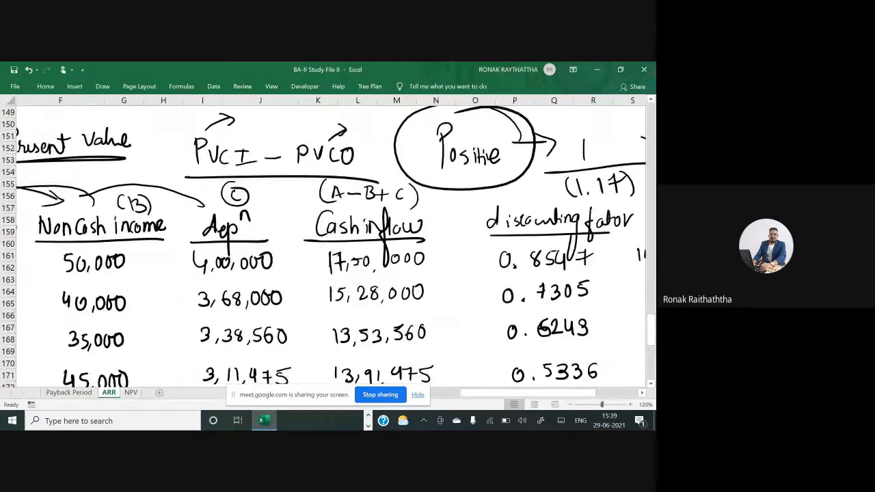
pyautogui.scroll(3, 328, 243)
pyautogui.hscroll(-1, 328, 242)
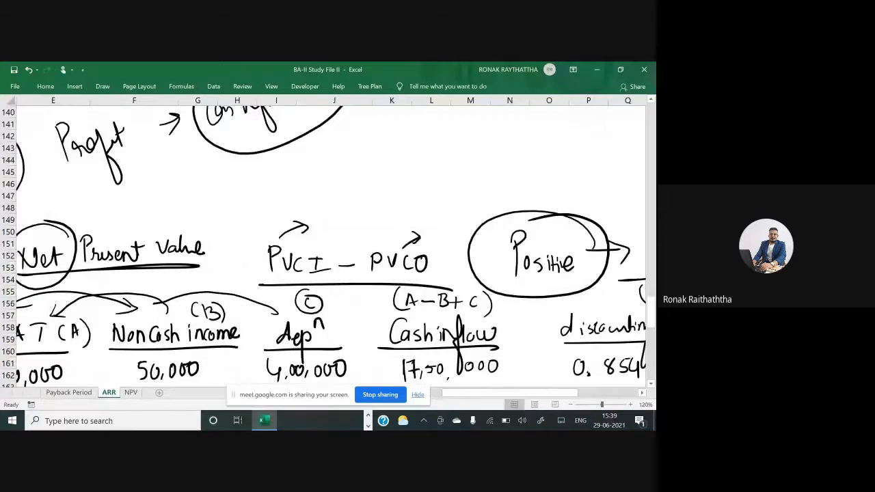
pyautogui.hscroll(-2, 328, 243)
pyautogui.scroll(1, 328, 243)
pyautogui.hscroll(1, 329, 243)
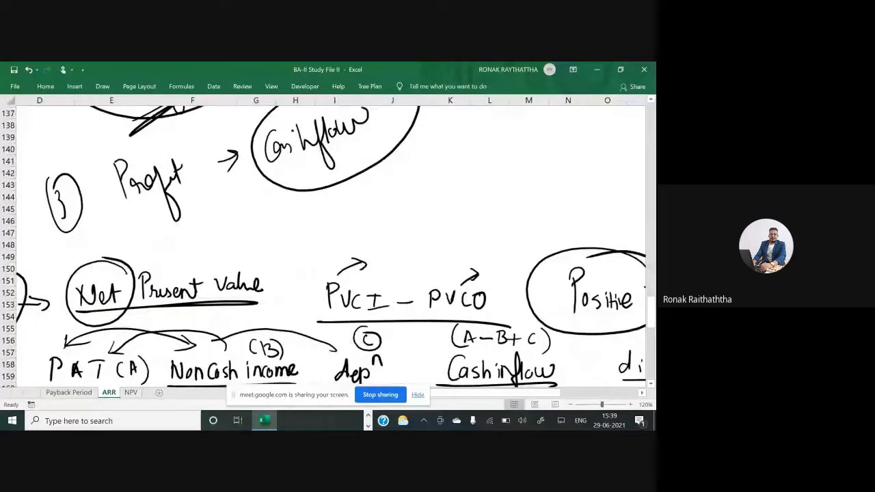
pyautogui.hscroll(-1, 405, 267)
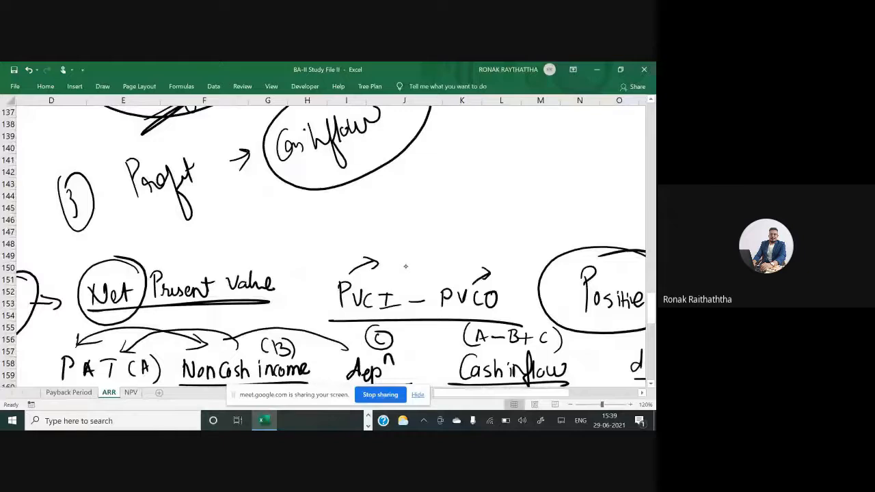
pyautogui.moveTo(312, 243); pyautogui.dragTo(307, 253)
pyautogui.moveTo(319, 238); pyautogui.dragTo(318, 251)
pyautogui.moveTo(319, 239); pyautogui.dragTo(328, 237)
pyautogui.moveTo(334, 246); pyautogui.dragTo(334, 248)
pyautogui.scroll(-5, 328, 246)
pyautogui.hscroll(2, 328, 247)
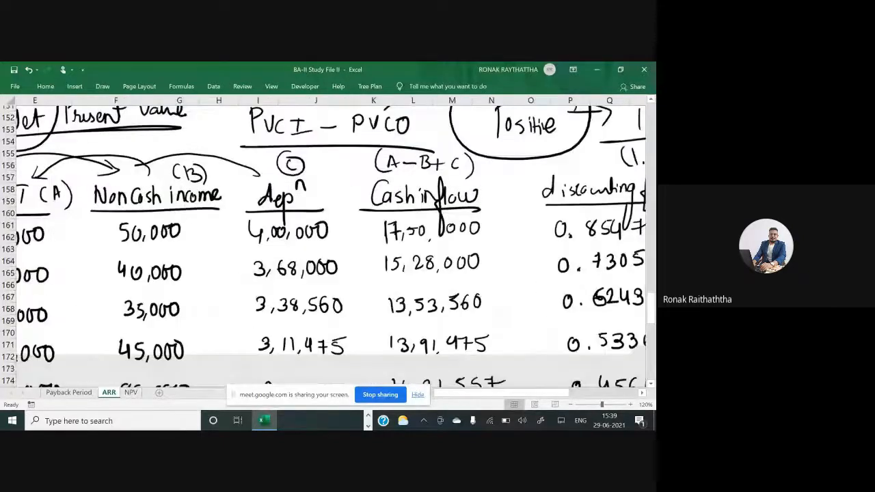
pyautogui.scroll(-7, 328, 246)
pyautogui.hscroll(2, 328, 247)
pyautogui.scroll(1, 328, 247)
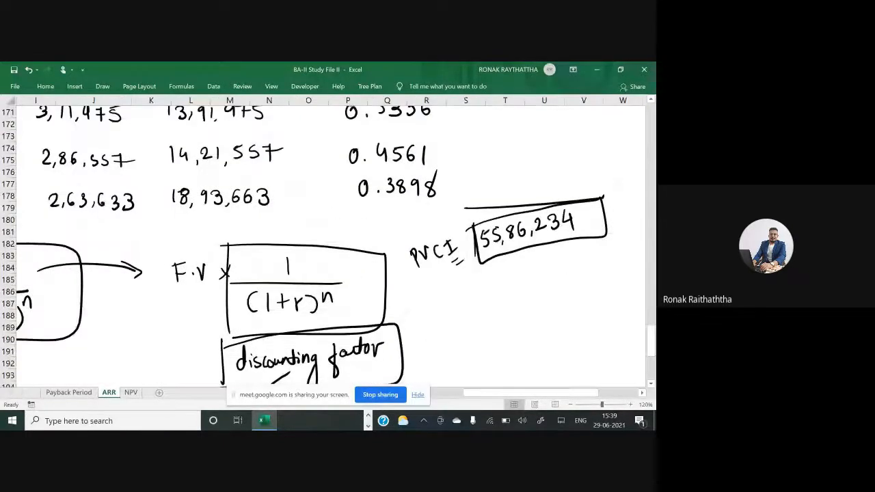
pyautogui.scroll(7, 328, 246)
pyautogui.hscroll(-2, 328, 246)
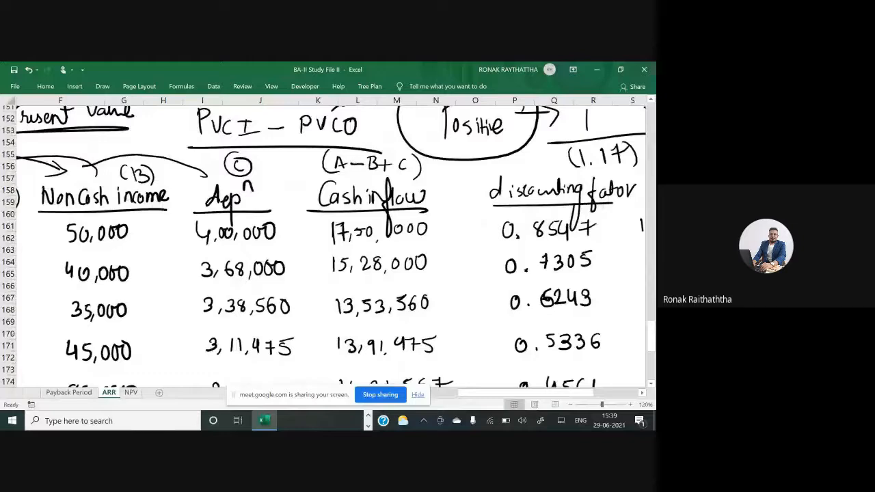
pyautogui.scroll(5, 328, 246)
pyautogui.hscroll(-1, 328, 246)
pyautogui.moveTo(277, 234); pyautogui.dragTo(276, 235)
pyautogui.moveTo(285, 231); pyautogui.dragTo(282, 240)
pyautogui.moveTo(294, 238); pyautogui.dragTo(293, 243)
pyautogui.moveTo(298, 231)
pyautogui.mouseDown()
pyautogui.moveTo(313, 239)
pyautogui.moveTo(364, 228)
pyautogui.mouseUp()
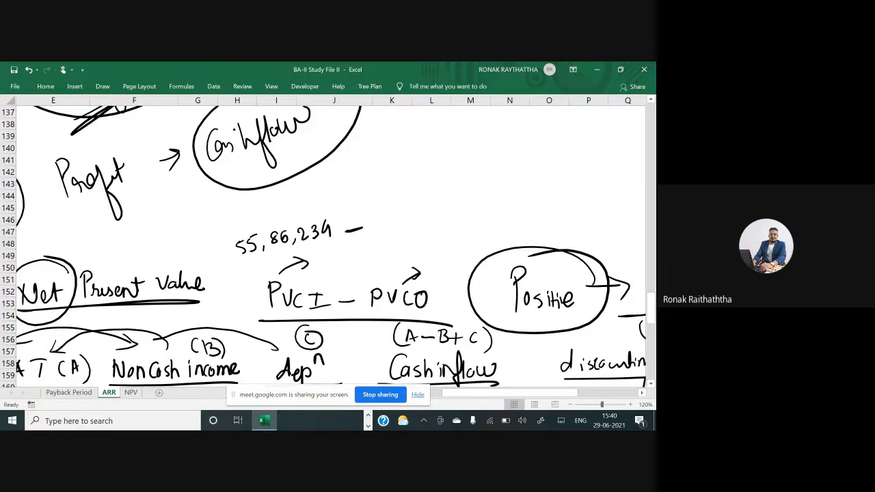
# Underline the 50 Lacs initial investment in the problem statement
pyautogui.hscroll(-3, 331, 244)
pyautogui.scroll(20, 331, 245)
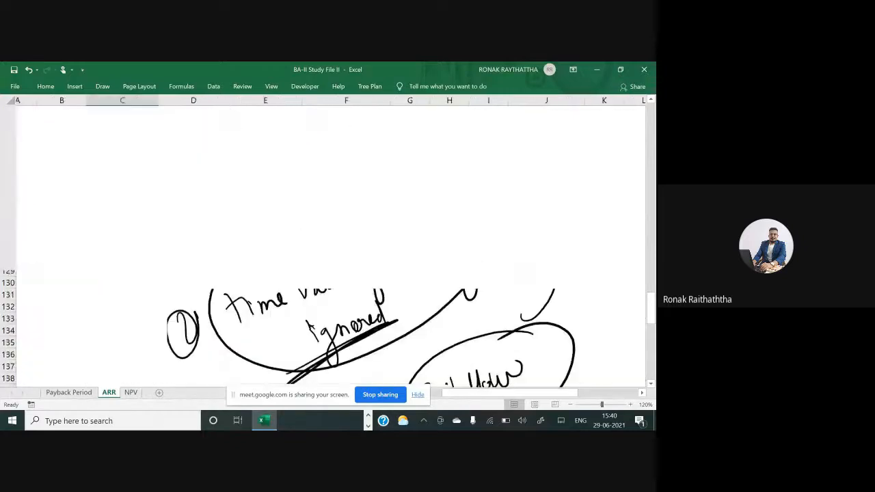
pyautogui.scroll(10, 331, 245)
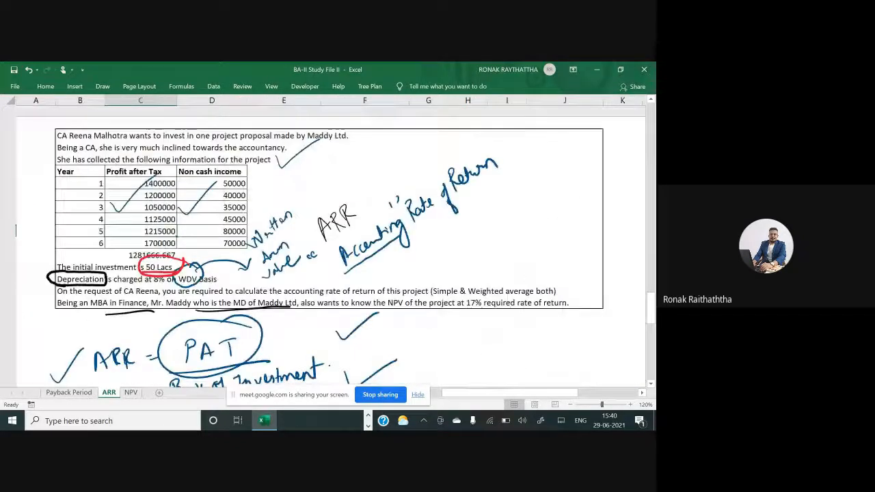
pyautogui.scroll(6, 17, 219)
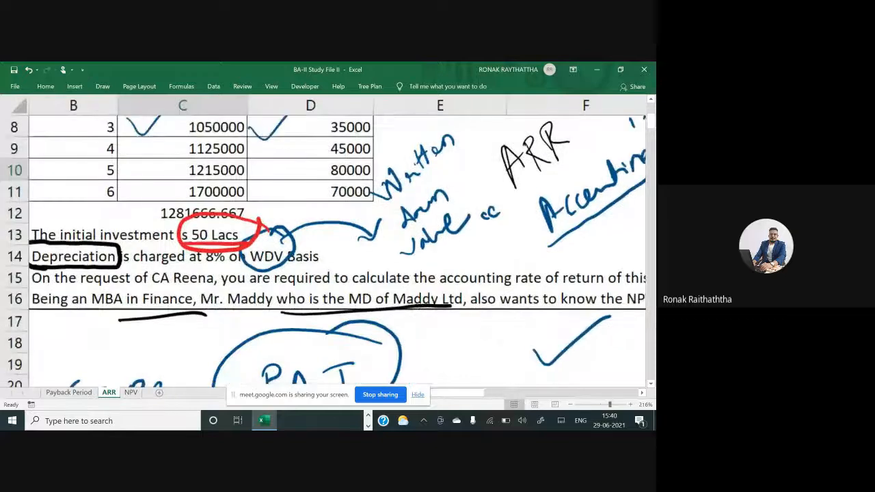
pyautogui.moveTo(260, 241)
pyautogui.mouseDown()
pyautogui.moveTo(152, 254)
pyautogui.moveTo(175, 249)
pyautogui.mouseUp()
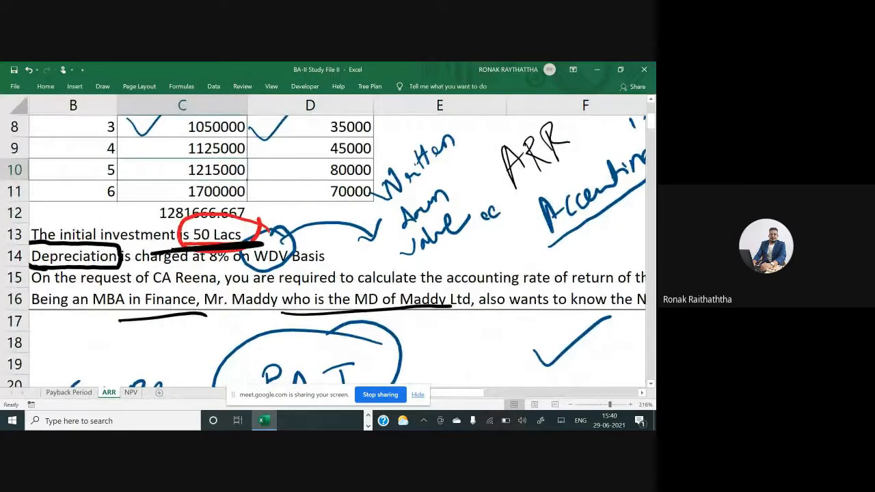
# Scroll down through the ARR working back toward the NPV section
pyautogui.scroll(-5, 327, 241)
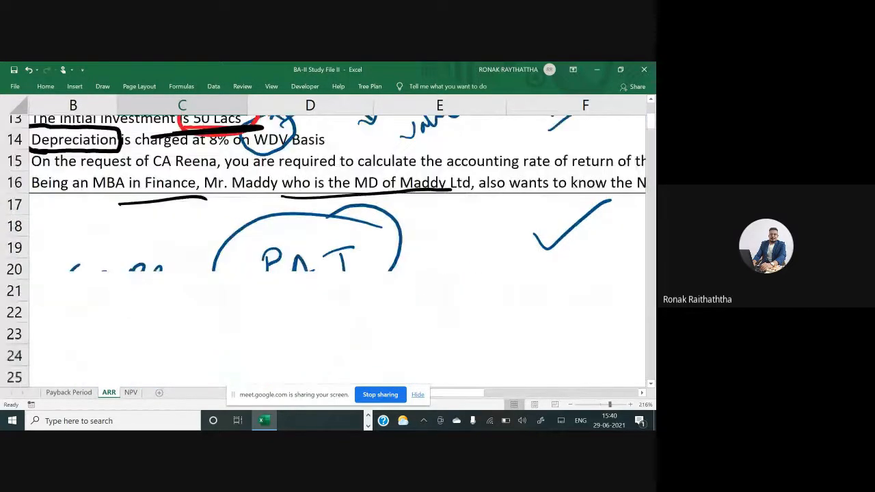
pyautogui.hscroll(2, 326, 242)
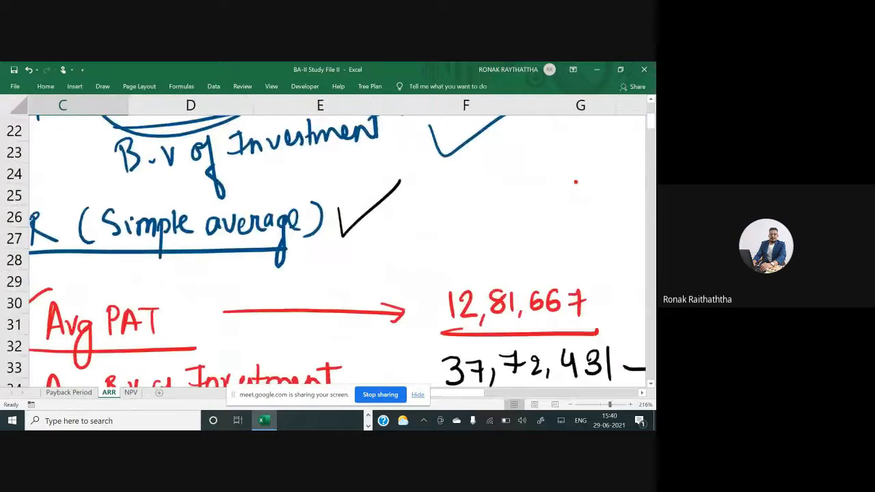
pyautogui.scroll(-3, 576, 182)
pyautogui.scroll(-3, 576, 182)
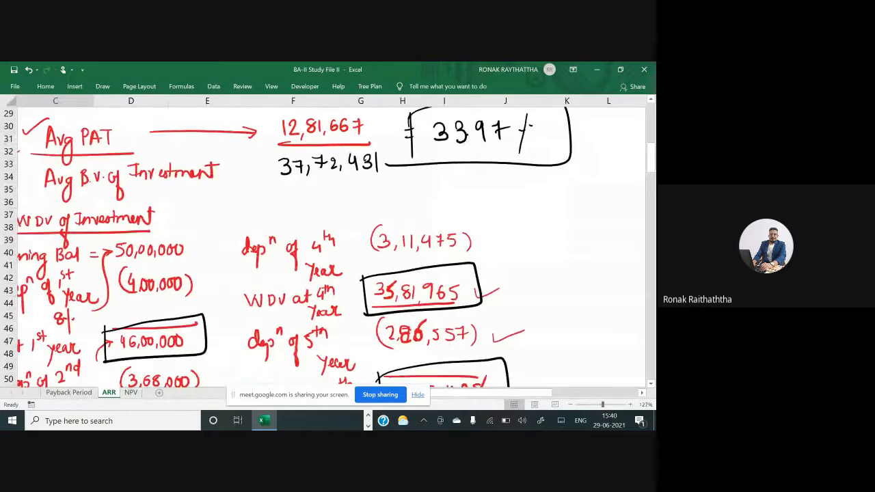
pyautogui.scroll(-7, 329, 239)
pyautogui.scroll(-10, 328, 240)
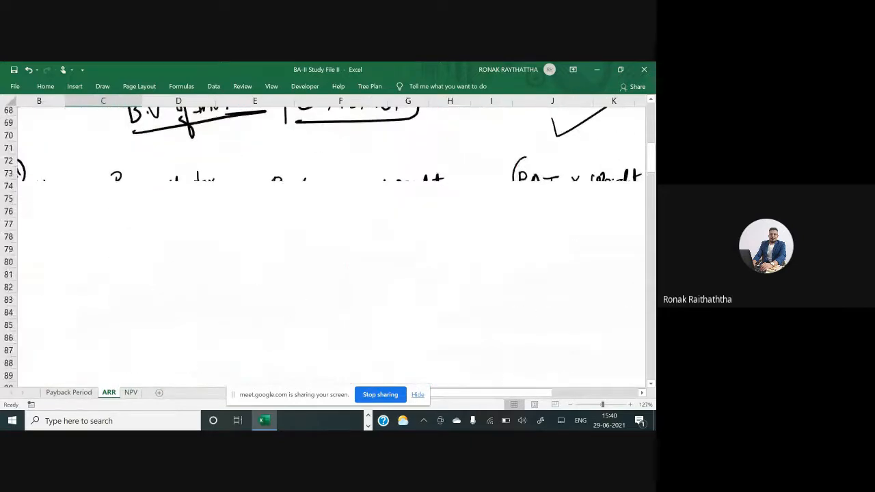
pyautogui.scroll(-9, 328, 240)
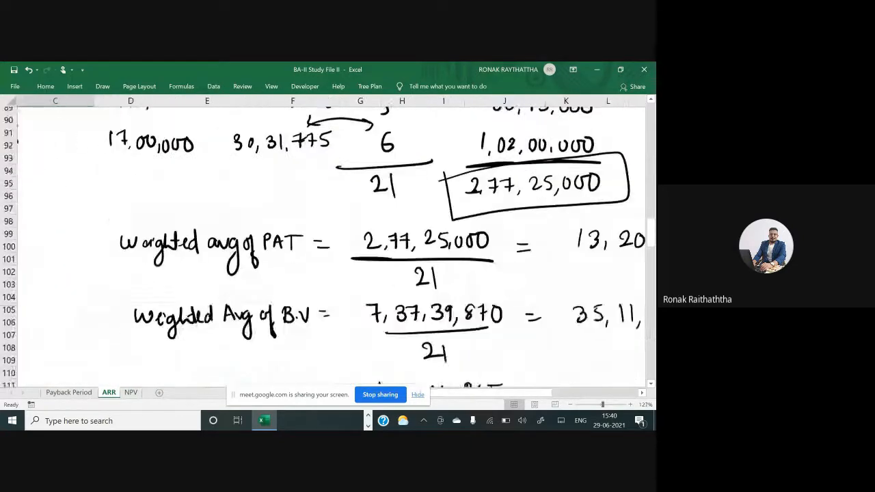
pyautogui.scroll(-10, 328, 240)
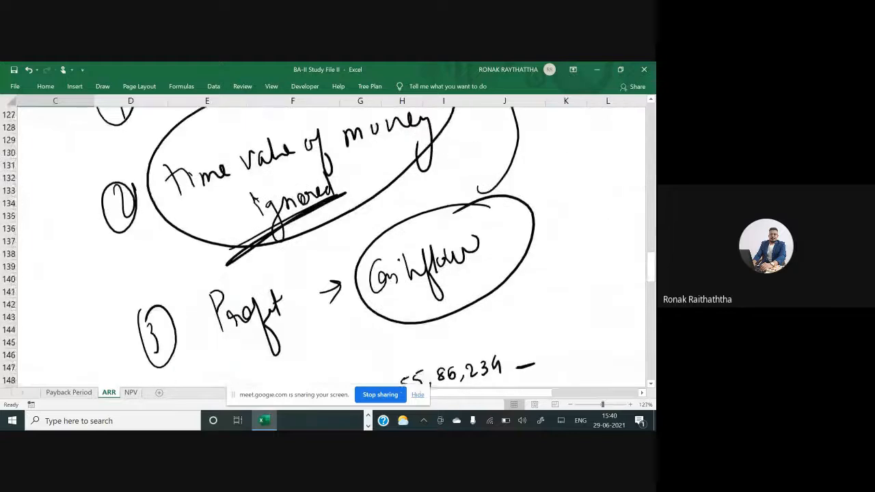
# Handwrite NPV = in front of the 55,86,234 – expression above the NPV heading
pyautogui.scroll(1, 328, 240)
pyautogui.hscroll(1, 328, 239)
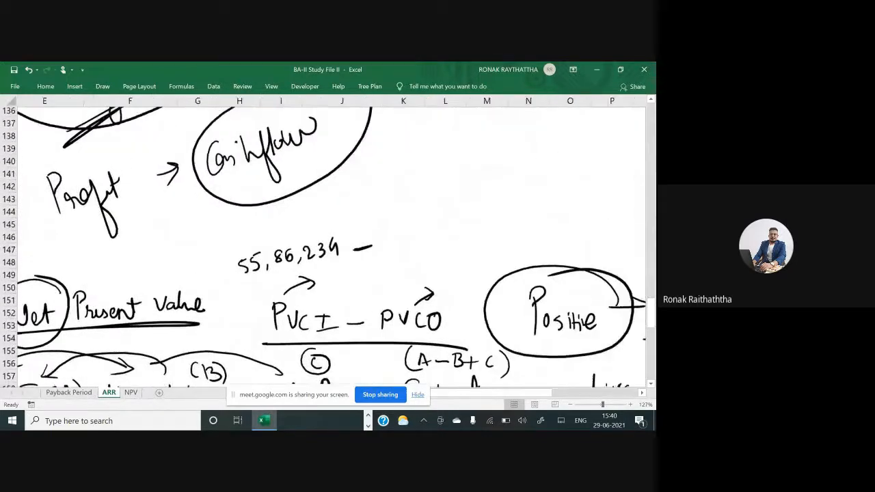
pyautogui.moveTo(165, 262); pyautogui.dragTo(166, 285)
pyautogui.moveTo(166, 264); pyautogui.dragTo(183, 262)
pyautogui.moveTo(190, 262)
pyautogui.mouseDown()
pyautogui.moveTo(193, 276)
pyautogui.moveTo(215, 258)
pyautogui.moveTo(243, 273)
pyautogui.mouseUp()
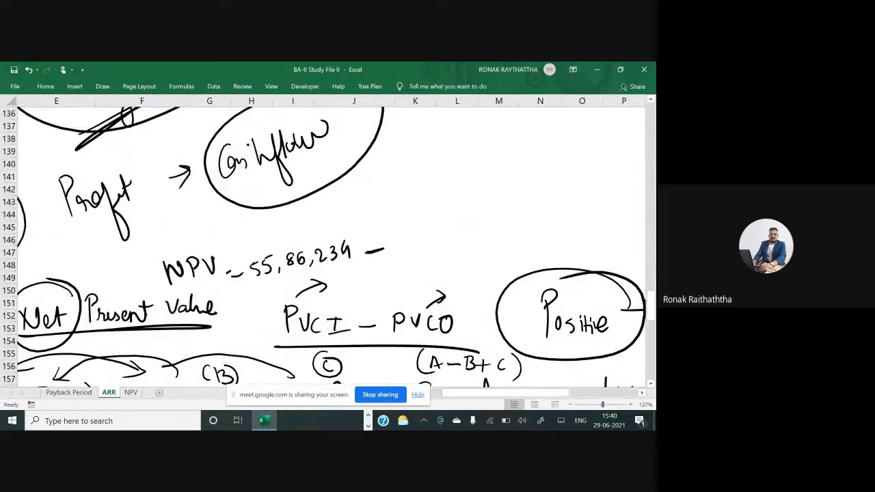
# Handwrite 50,00,000 after the minus sign to complete the NPV expression
pyautogui.moveTo(398, 228)
pyautogui.mouseDown()
pyautogui.moveTo(395, 243)
pyautogui.moveTo(408, 226)
pyautogui.mouseUp()
pyautogui.moveTo(415, 226)
pyautogui.mouseDown()
pyautogui.moveTo(418, 240)
pyautogui.moveTo(415, 227)
pyautogui.mouseUp()
pyautogui.moveTo(429, 236); pyautogui.dragTo(427, 243)
pyautogui.moveTo(434, 221)
pyautogui.mouseDown()
pyautogui.moveTo(439, 230)
pyautogui.moveTo(435, 223)
pyautogui.mouseUp()
pyautogui.moveTo(445, 219); pyautogui.dragTo(460, 240)
pyautogui.moveTo(472, 215); pyautogui.dragTo(477, 226)
pyautogui.moveTo(487, 207)
pyautogui.mouseDown()
pyautogui.moveTo(485, 225)
pyautogui.moveTo(496, 224)
pyautogui.mouseUp()
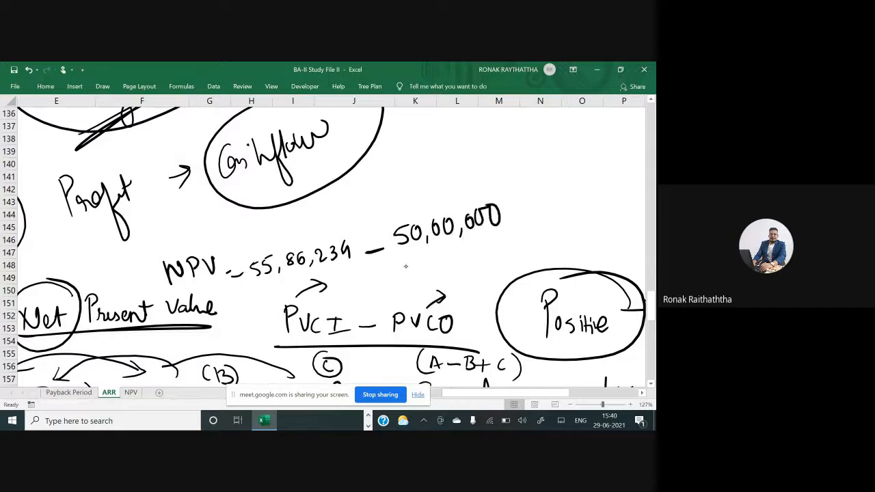
# Handwrite the NPV result = 5,86,234 ₹ above the expression and draw a box around it
pyautogui.moveTo(264, 234); pyautogui.dragTo(271, 232)
pyautogui.moveTo(290, 217); pyautogui.dragTo(289, 234)
pyautogui.moveTo(289, 217); pyautogui.dragTo(299, 215)
pyautogui.moveTo(306, 227); pyautogui.dragTo(320, 210)
pyautogui.moveTo(336, 205); pyautogui.dragTo(338, 219)
pyautogui.moveTo(351, 218); pyautogui.dragTo(348, 225)
pyautogui.moveTo(349, 194)
pyautogui.mouseDown()
pyautogui.moveTo(364, 209)
pyautogui.moveTo(400, 198)
pyautogui.mouseUp()
pyautogui.moveTo(394, 183); pyautogui.dragTo(396, 210)
pyautogui.moveTo(418, 169); pyautogui.dragTo(430, 190)
pyautogui.moveTo(414, 174); pyautogui.dragTo(428, 170)
pyautogui.moveTo(421, 180); pyautogui.dragTo(439, 171)
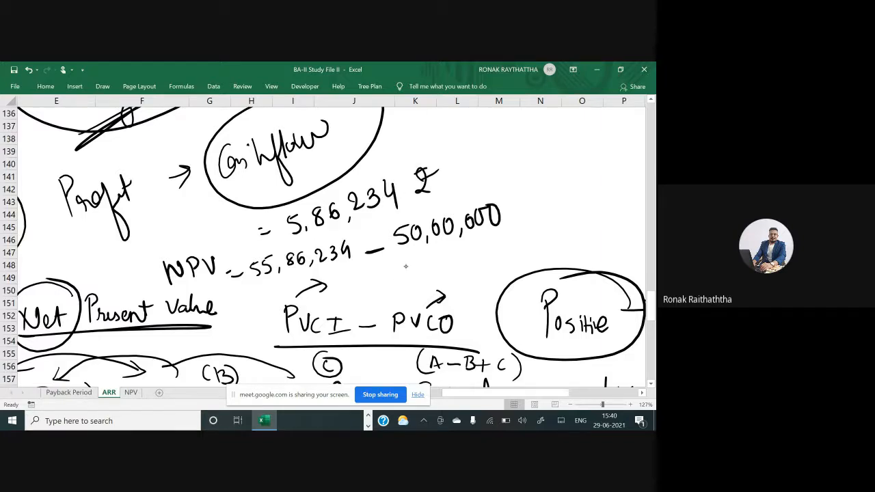
pyautogui.moveTo(277, 214)
pyautogui.mouseDown()
pyautogui.moveTo(356, 178)
pyautogui.moveTo(464, 148)
pyautogui.moveTo(281, 242)
pyautogui.mouseUp()
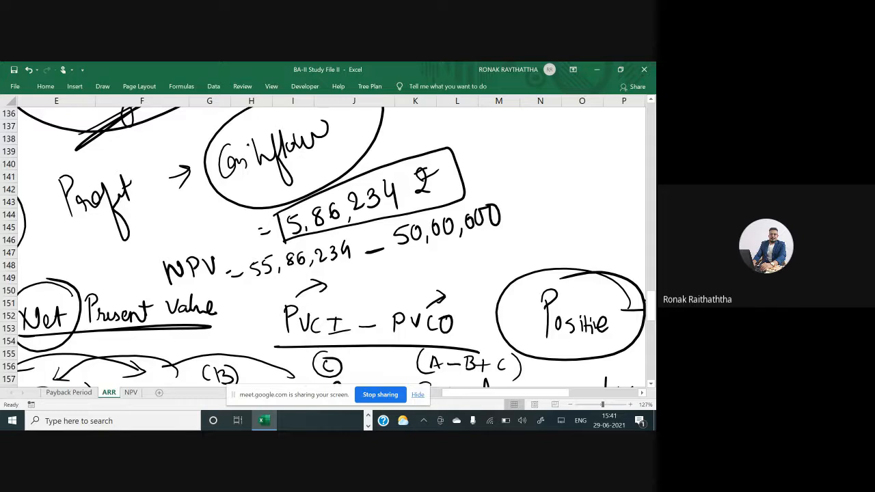
# Switch the pen to red and draw a red box around the boxed 5,86,234 NPV result
pyautogui.click(110, 88)
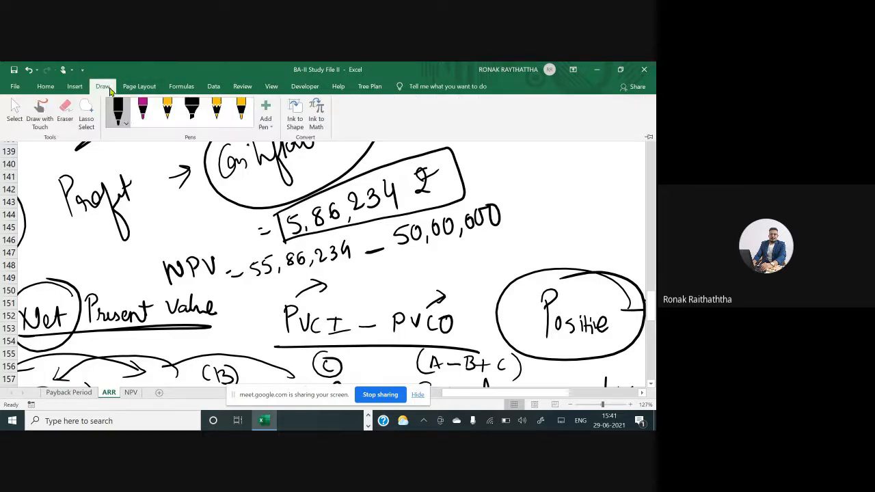
pyautogui.click(127, 123)
pyautogui.click(171, 206)
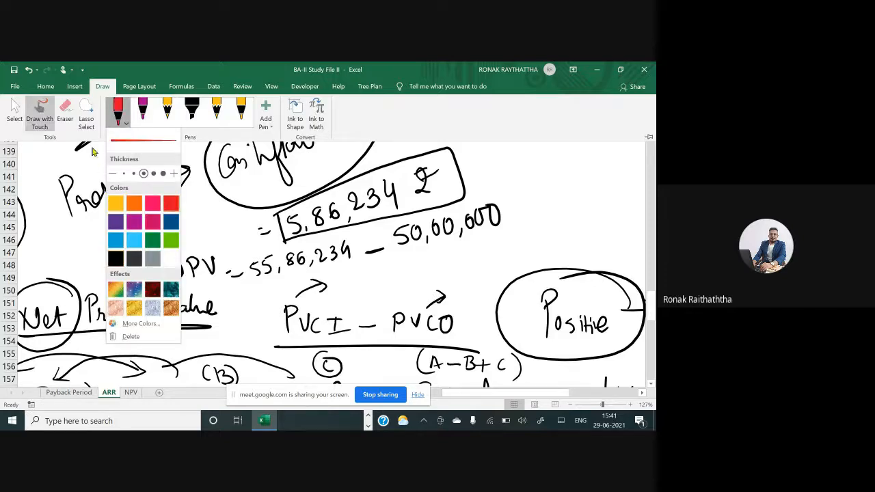
pyautogui.click(99, 154)
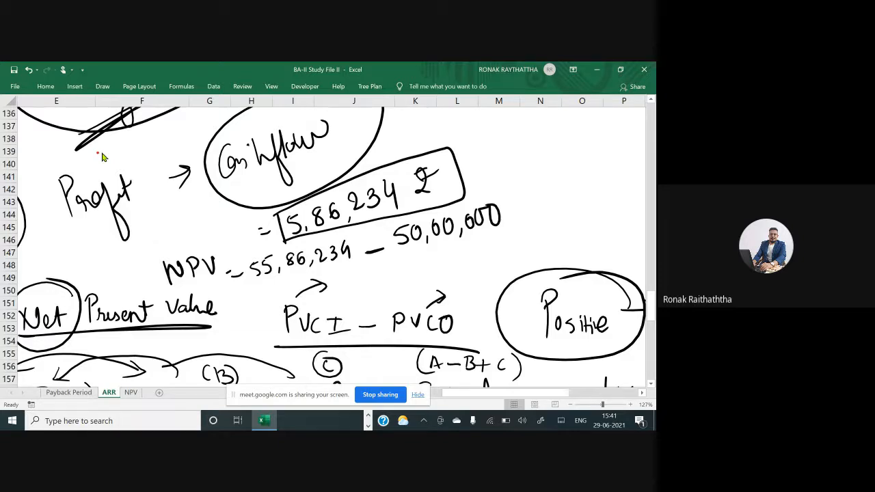
pyautogui.moveTo(283, 241)
pyautogui.mouseDown()
pyautogui.moveTo(342, 189)
pyautogui.moveTo(438, 159)
pyautogui.moveTo(283, 240)
pyautogui.moveTo(423, 215)
pyautogui.mouseUp()
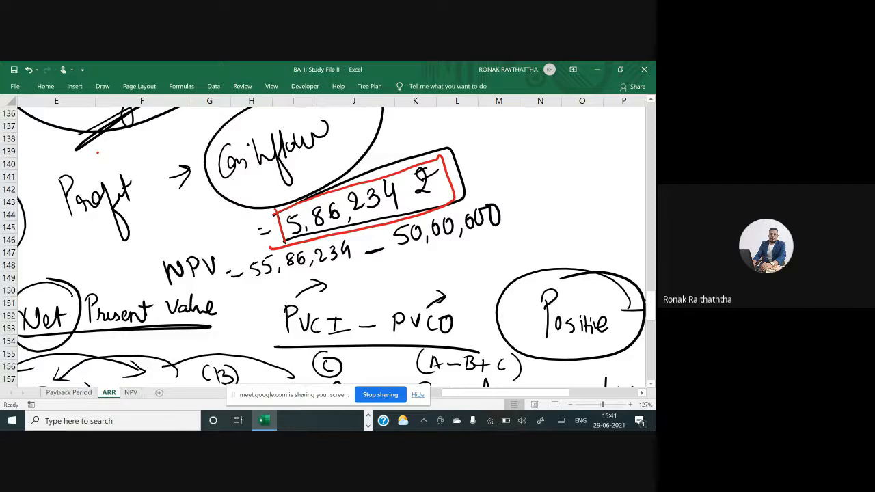
# Open the NPV worksheet and view its first problem about buying an office chamber
pyautogui.hscroll(-3, 329, 242)
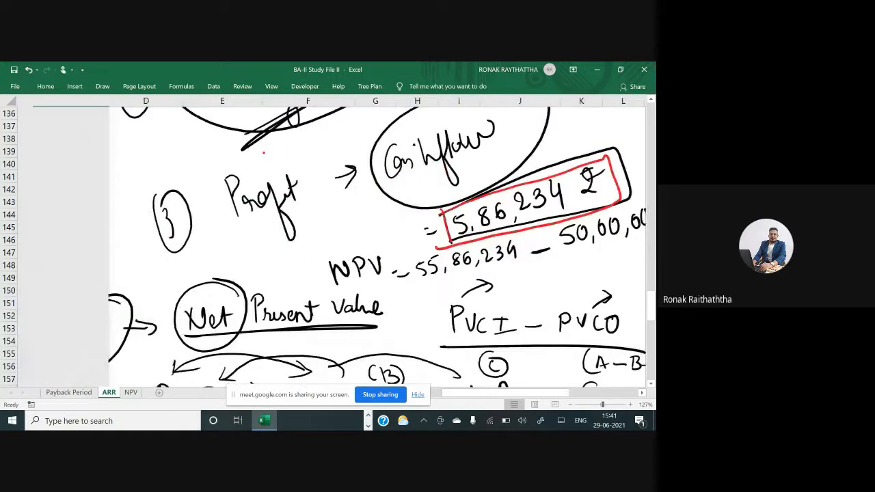
pyautogui.scroll(20, 328, 243)
pyautogui.hscroll(-2, 328, 243)
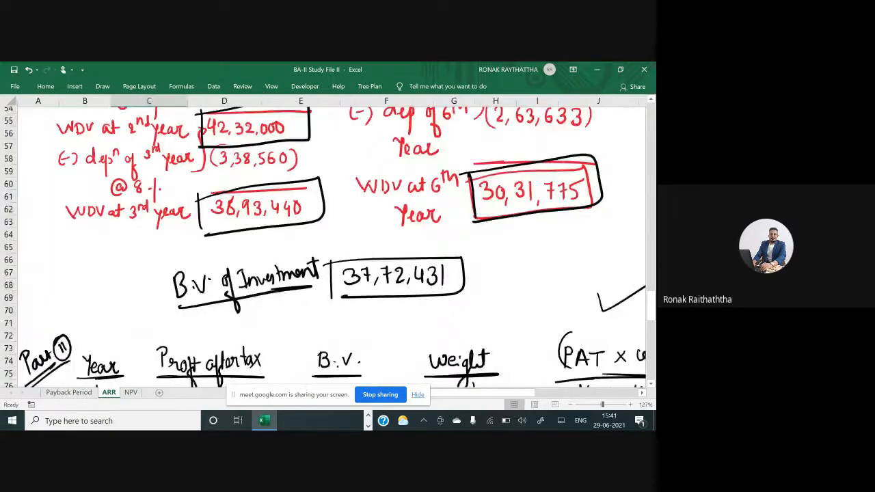
pyautogui.scroll(18, 328, 242)
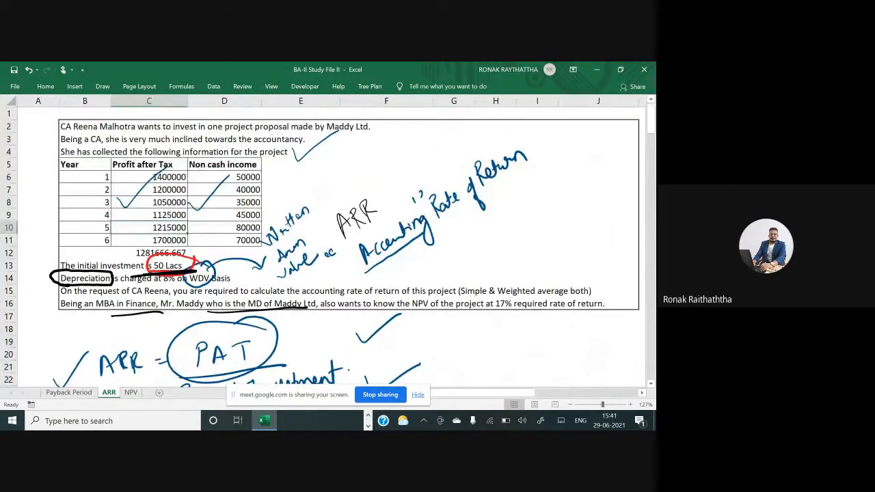
pyautogui.moveTo(307, 400); pyautogui.dragTo(374, 305)
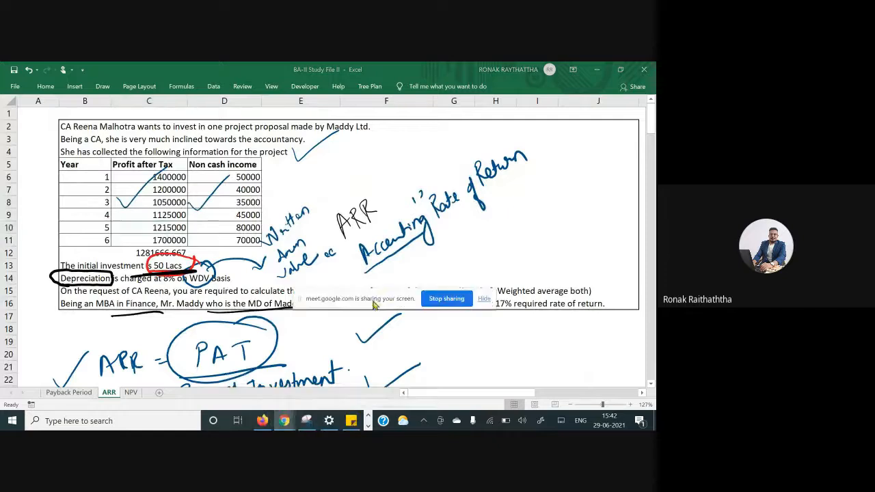
pyautogui.click(135, 394)
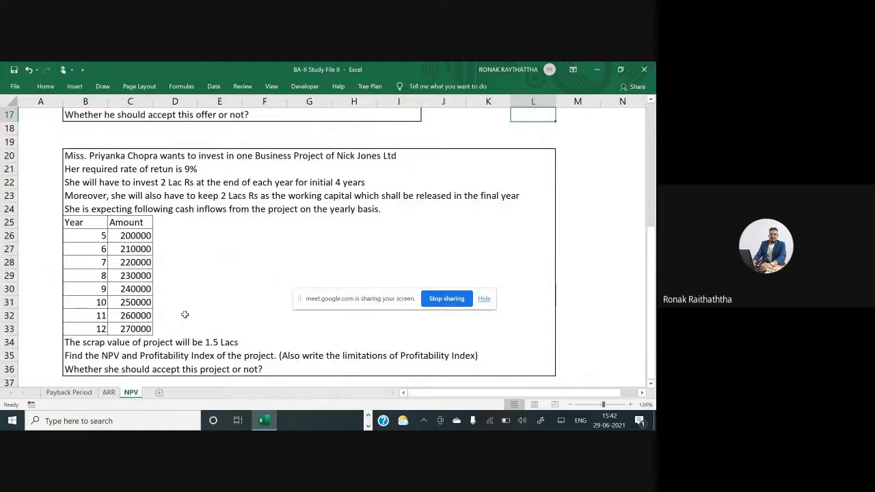
pyautogui.scroll(5, 185, 315)
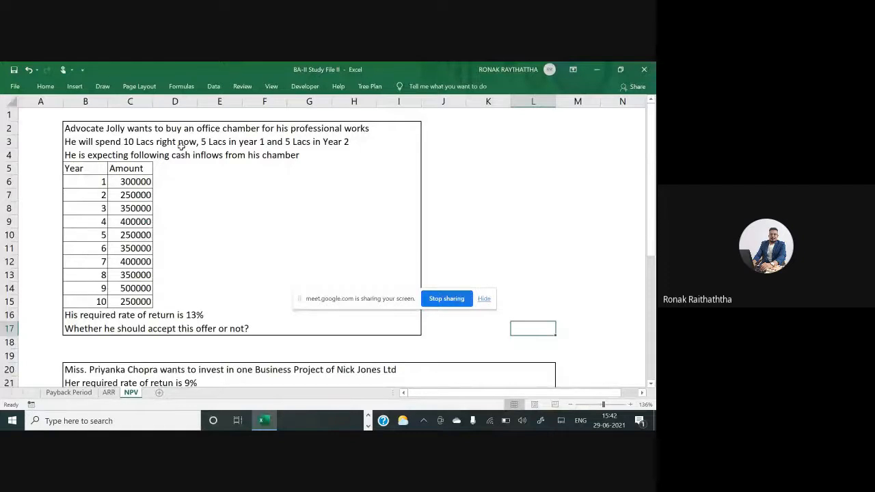
# Switch to Google Meet and scroll through the in-call messages
pyautogui.hotkey('alt', 'Tab')
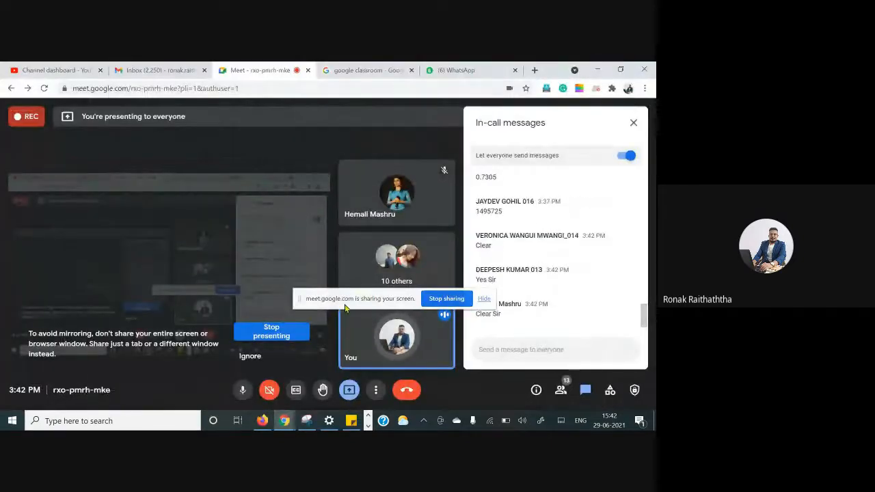
pyautogui.moveTo(341, 299); pyautogui.dragTo(96, 191)
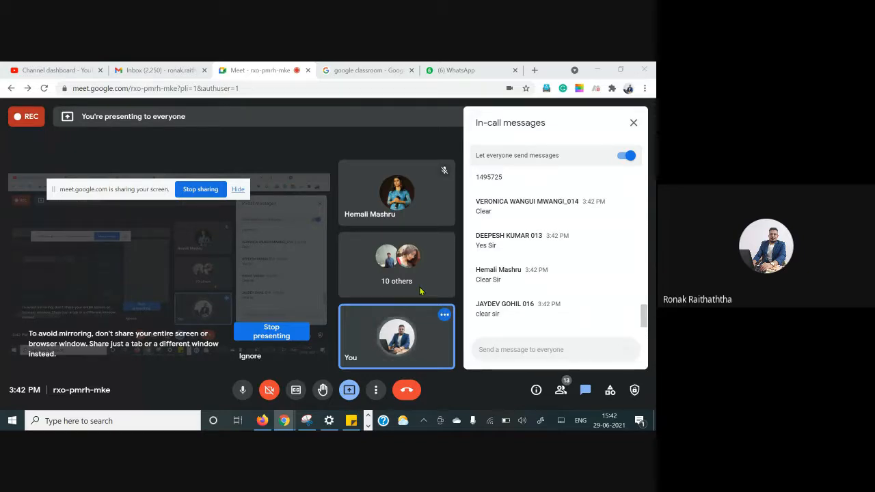
pyautogui.scroll(5, 555, 233)
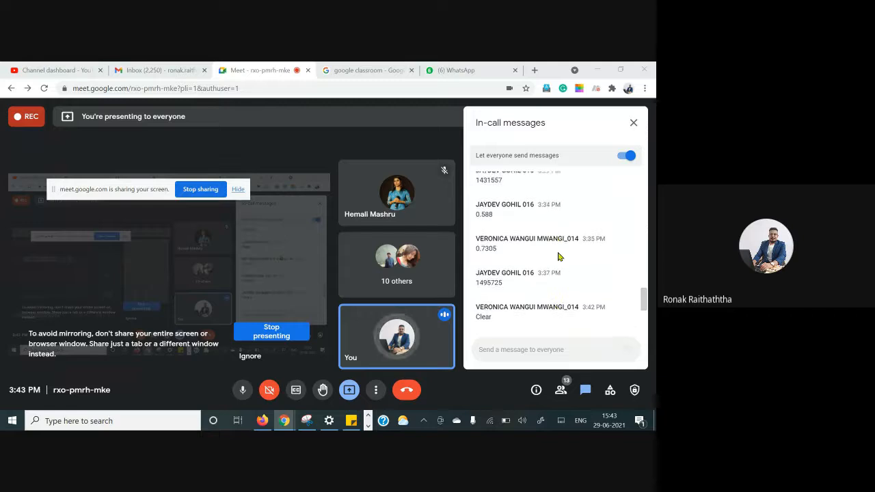
pyautogui.scroll(10, 557, 270)
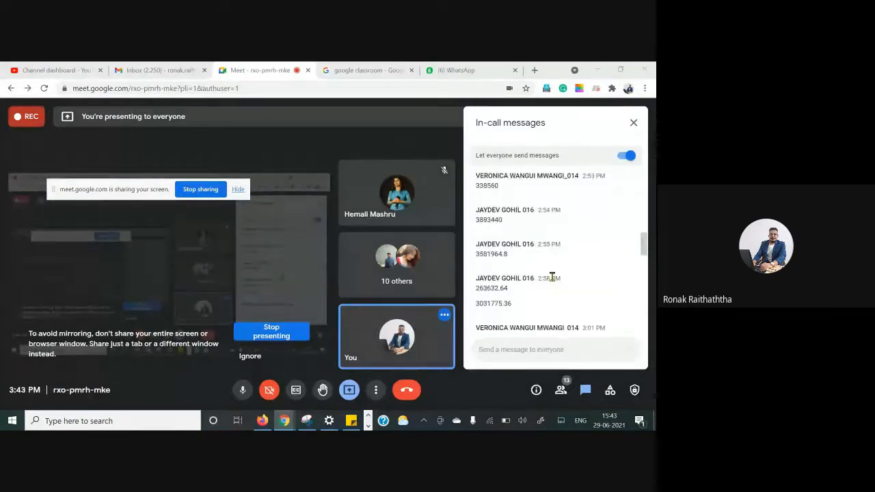
pyautogui.scroll(3, 555, 274)
pyautogui.scroll(-20, 555, 273)
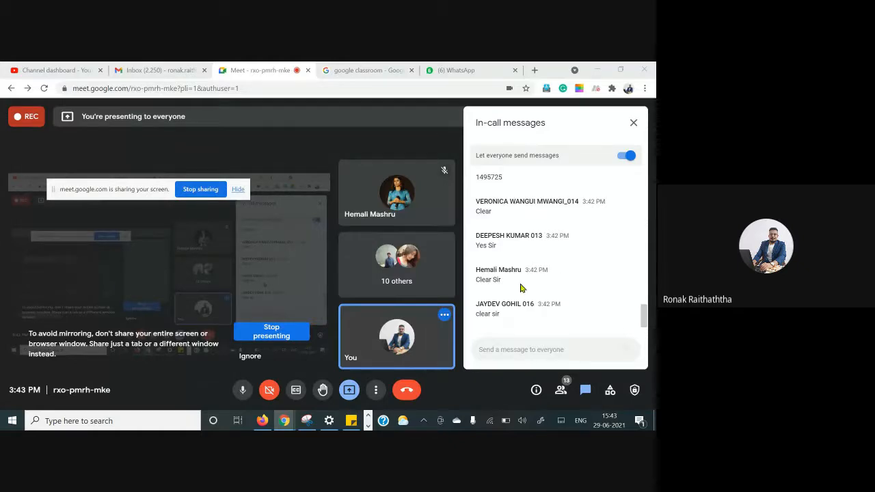
# Turn the microphone off and back on
pyautogui.click(242, 390)
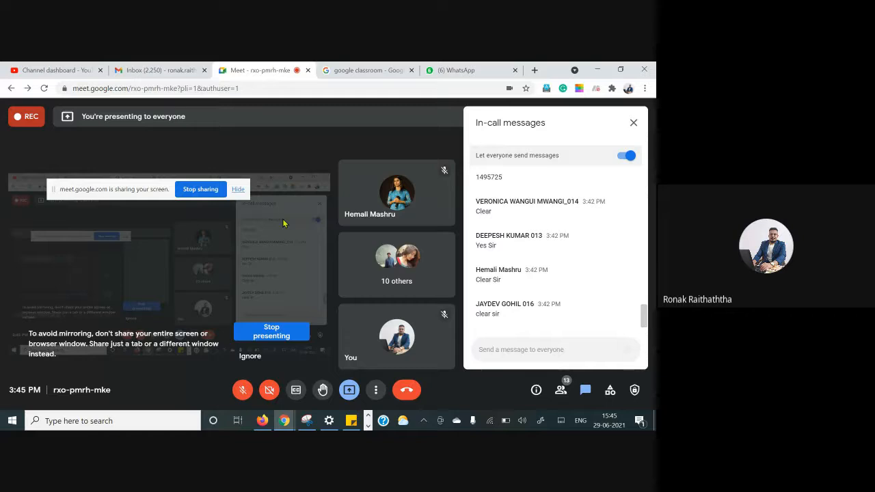
pyautogui.click(244, 391)
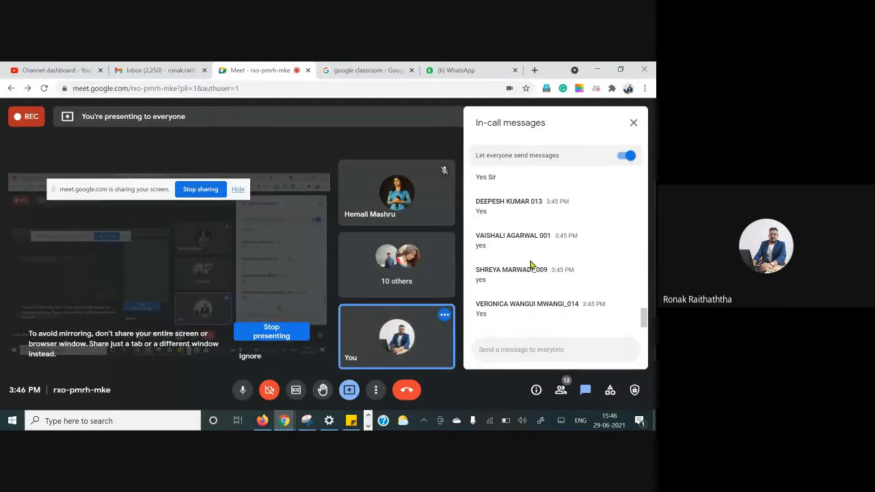
pyautogui.scroll(1, 531, 265)
pyautogui.scroll(-1, 531, 266)
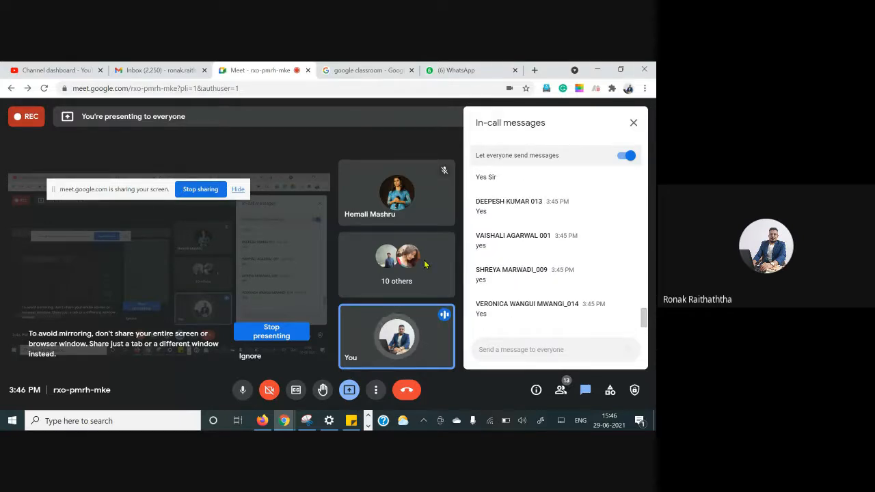
# Return to Excel and zoom in on the office chamber problem's yearly cash inflow table
pyautogui.hotkey('alt', 'Tab')
pyautogui.hotkey('alt', 'Tab')
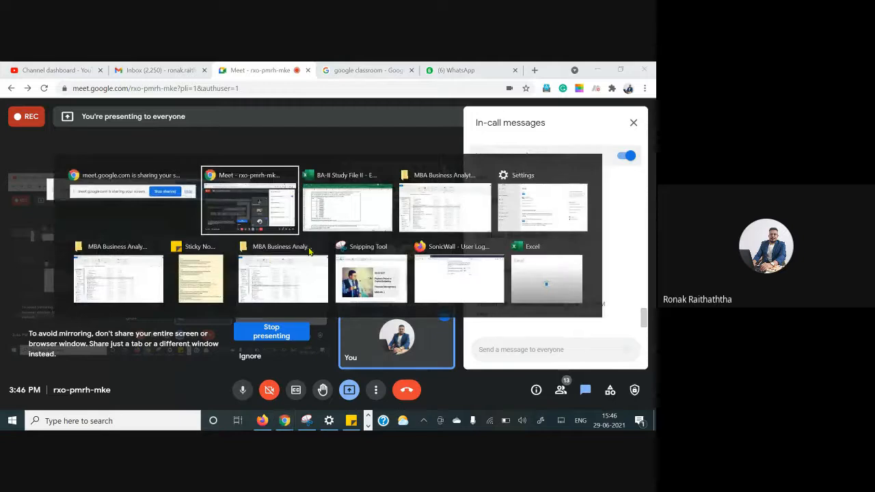
pyautogui.hotkey('alt', 'Tab')
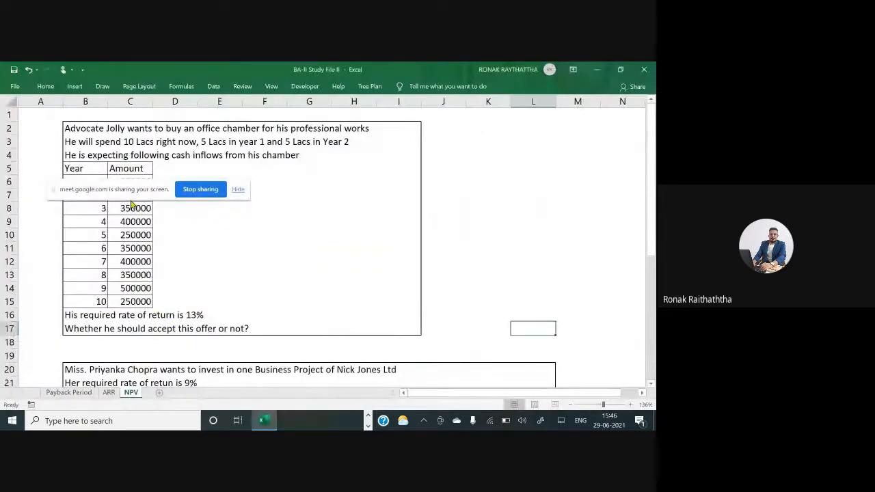
pyautogui.moveTo(130, 194); pyautogui.dragTo(536, 137)
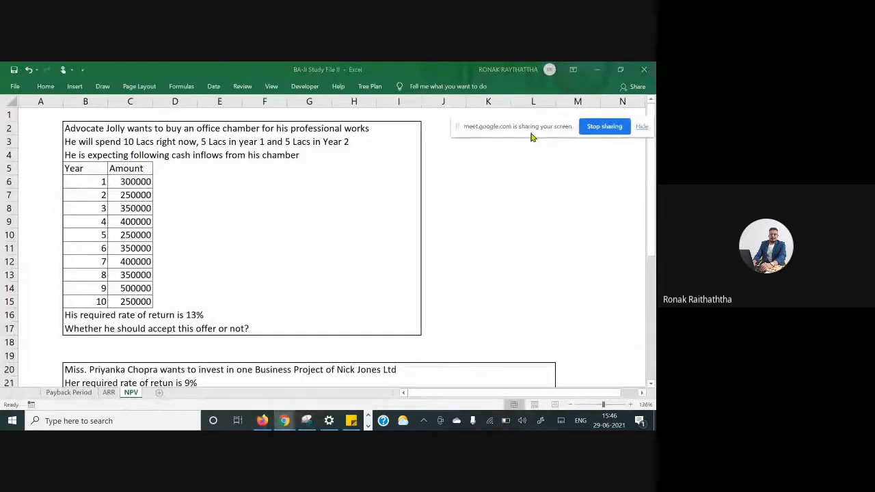
pyautogui.click(533, 329)
pyautogui.scroll(1, 534, 329)
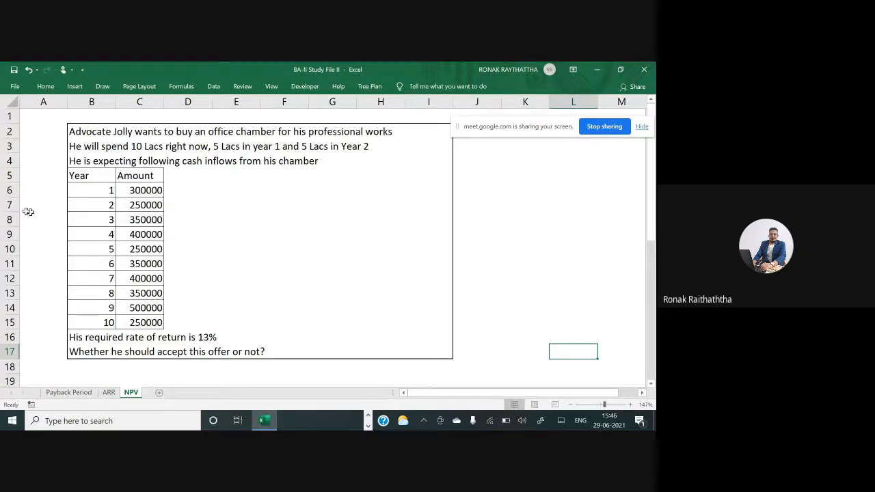
pyautogui.moveTo(92, 174); pyautogui.dragTo(142, 322)
pyautogui.click(234, 195)
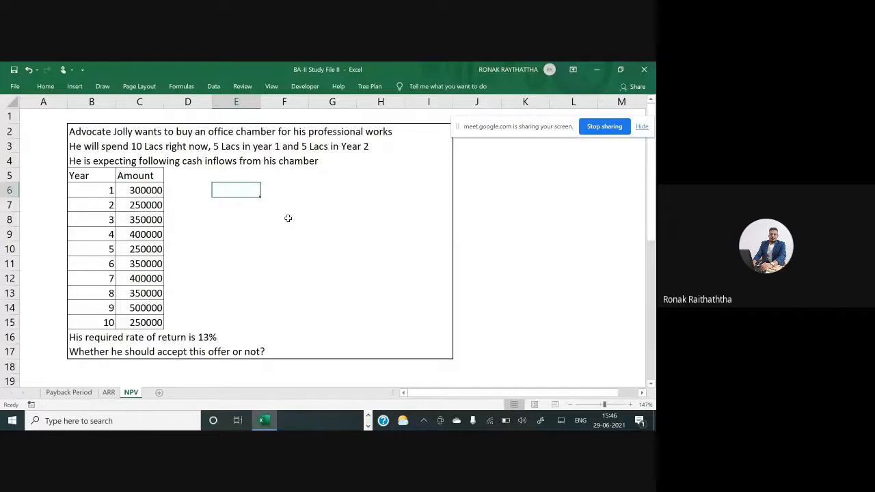
pyautogui.moveTo(82, 179); pyautogui.dragTo(168, 308)
pyautogui.click(236, 278)
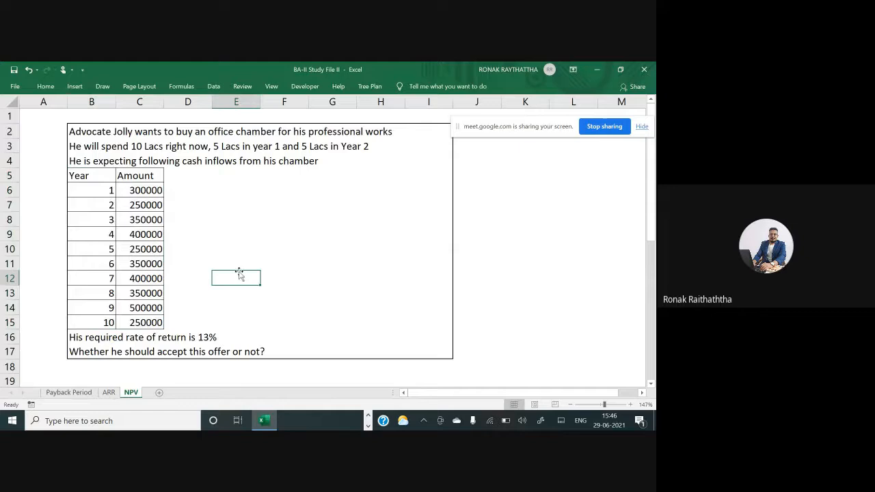
pyautogui.click(333, 177)
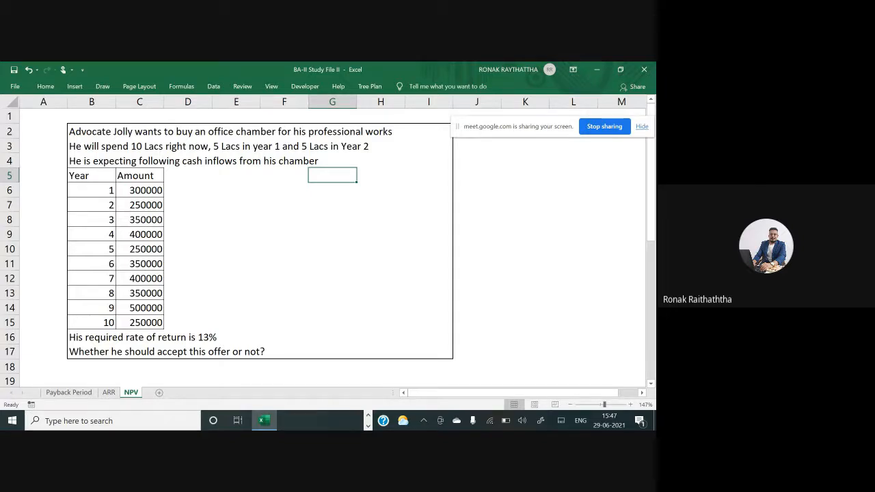
# Tick the required rate of return and the acceptance question in the office chamber problem with pen marks
pyautogui.scroll(-1, 312, 250)
pyautogui.scroll(-1, 328, 239)
pyautogui.scroll(2, 328, 239)
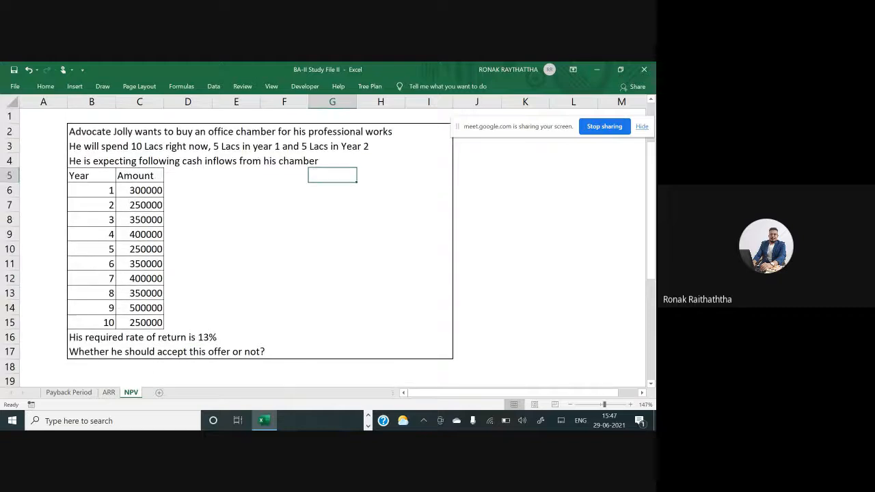
pyautogui.moveTo(222, 331); pyautogui.dragTo(251, 318)
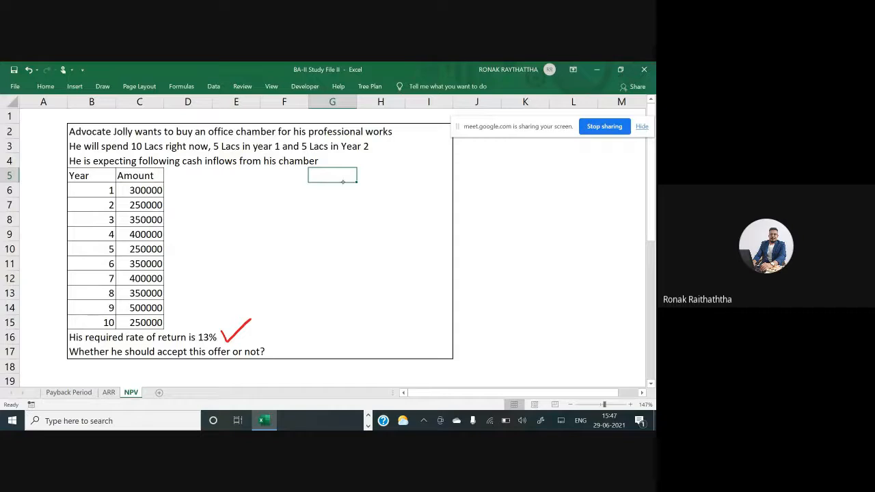
pyautogui.moveTo(271, 351); pyautogui.dragTo(308, 327)
# Enter column headers Year and Cash Inflow in J3 and K3 for a new working table
pyautogui.click(496, 147)
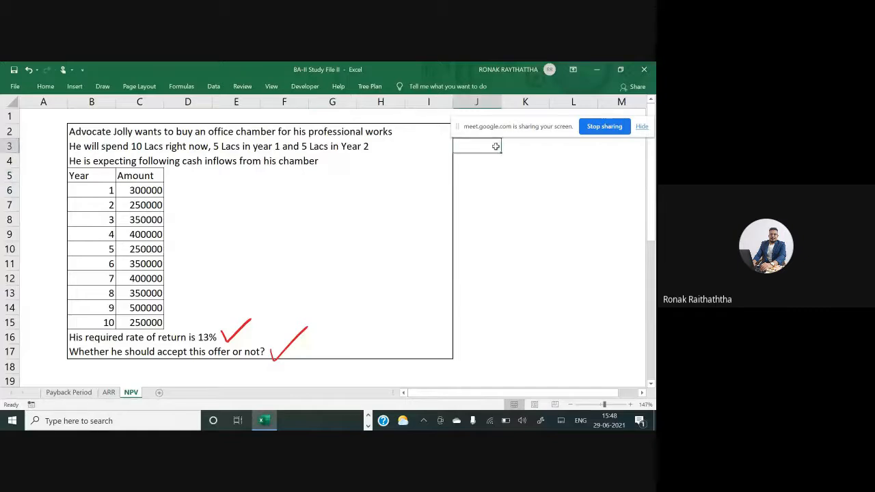
pyautogui.write('Year')
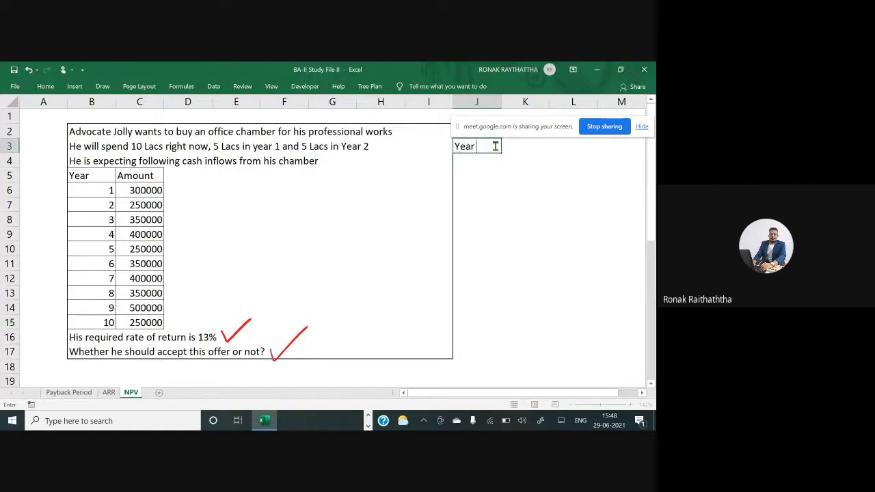
pyautogui.press('Tab')
pyautogui.write('Ca')
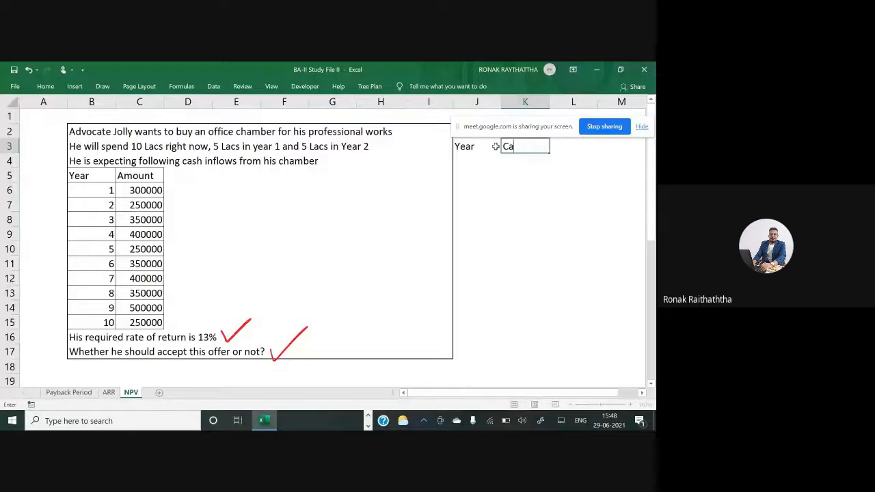
pyautogui.write('sh Inflow')
pyautogui.press('Return')
# Widen the Cash Inflow column slightly and return to cell J4
pyautogui.press('Right')
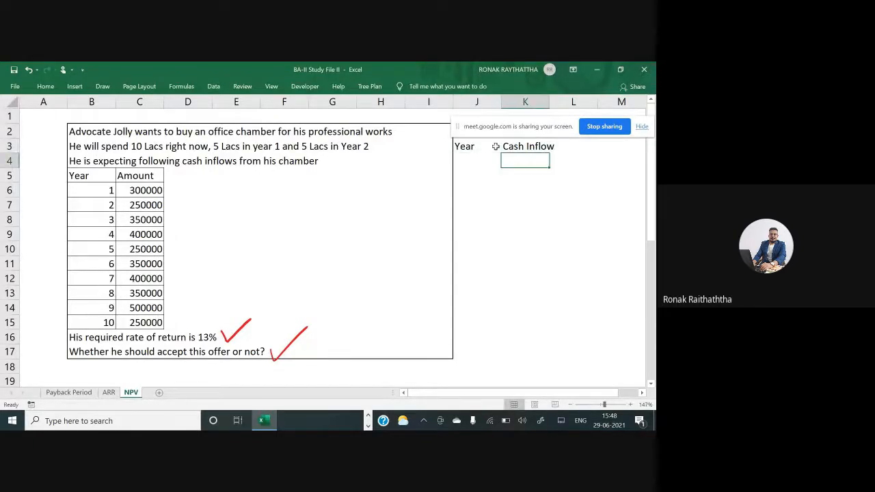
pyautogui.press('Right')
pyautogui.press('Right')
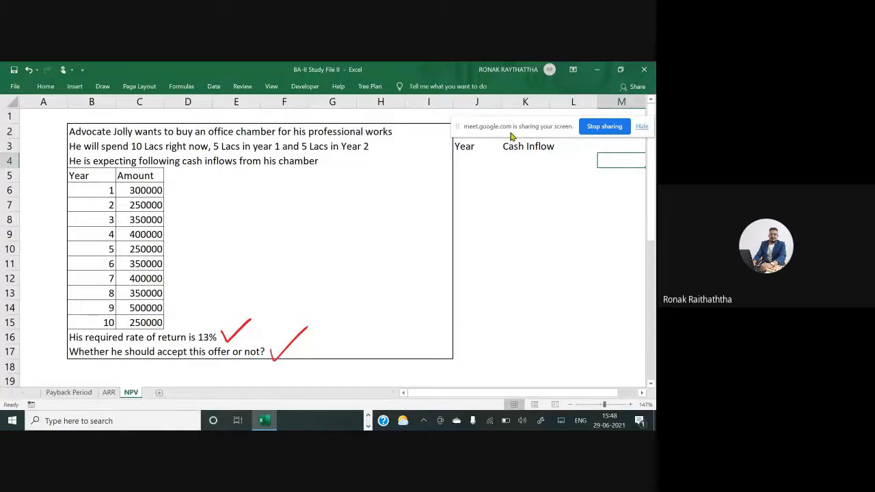
pyautogui.moveTo(512, 130); pyautogui.dragTo(452, 77)
pyautogui.click(527, 145)
pyautogui.moveTo(549, 104); pyautogui.dragTo(562, 105)
pyautogui.click(477, 158)
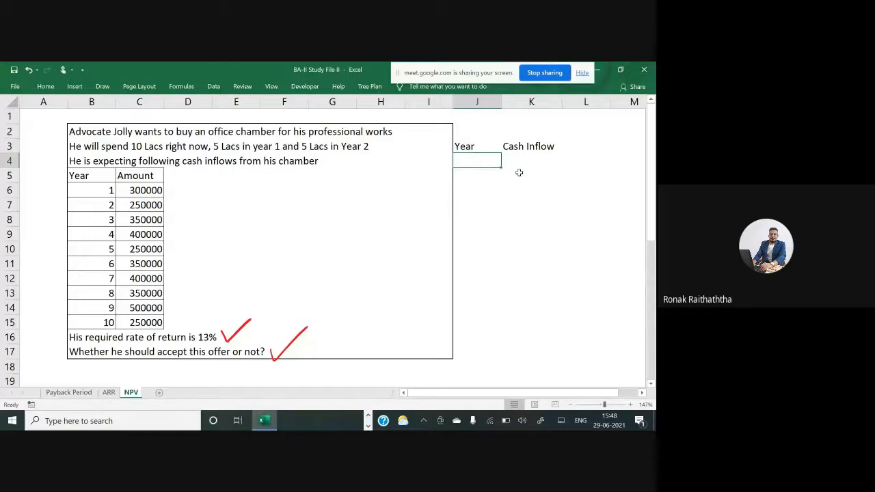
# Copy the ten years and amounts from the problem table into the new table under Year and Cash Inflow
pyautogui.press('Left')
pyautogui.press('Left')
pyautogui.press('Left')
pyautogui.press('Left')
pyautogui.press('Left')
pyautogui.press('Left')
pyautogui.press('Down')
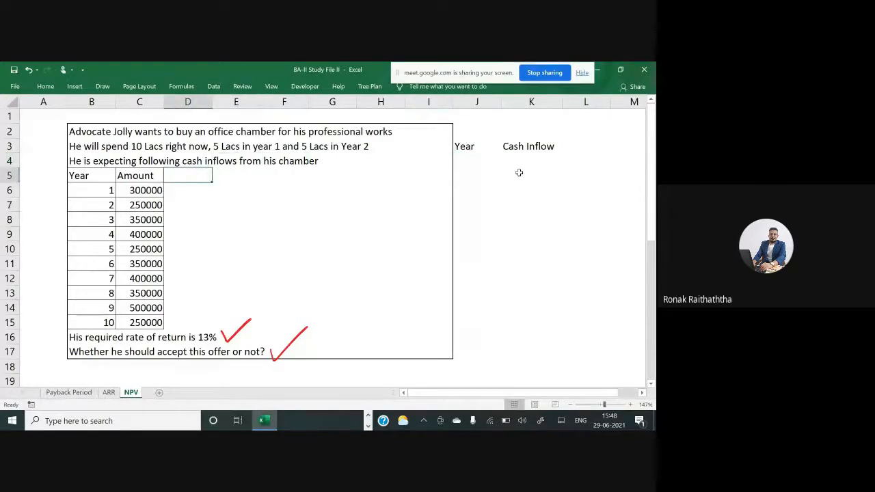
pyautogui.press('Left')
pyautogui.press('Left')
pyautogui.press('Down')
pyautogui.hotkey('shift', 'Right')
pyautogui.hotkey('ctrl', 'shift', 'Down')
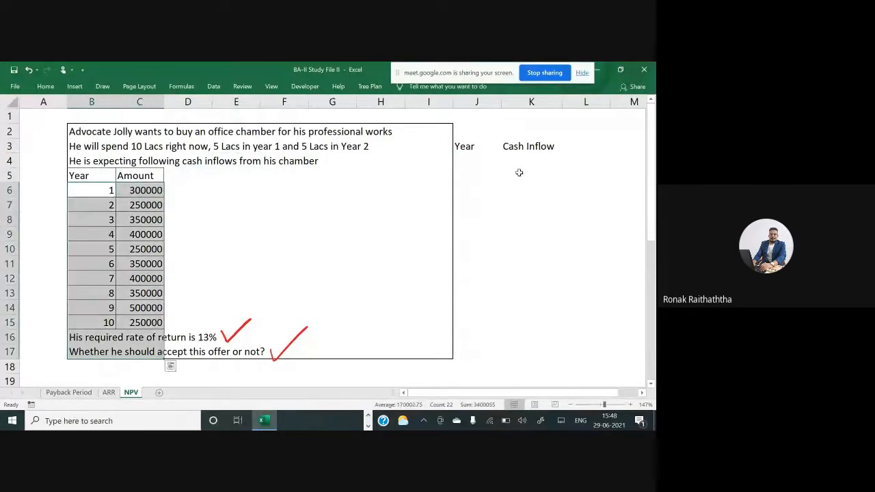
pyautogui.hotkey('shift', 'Up')
pyautogui.hotkey('shift', 'Up')
pyautogui.hotkey('ctrl', 'c')
pyautogui.press('Right')
pyautogui.press('Right')
pyautogui.press('Right')
pyautogui.press('Right')
pyautogui.press('Right')
pyautogui.press('Right')
pyautogui.press('Right')
pyautogui.press('Right')
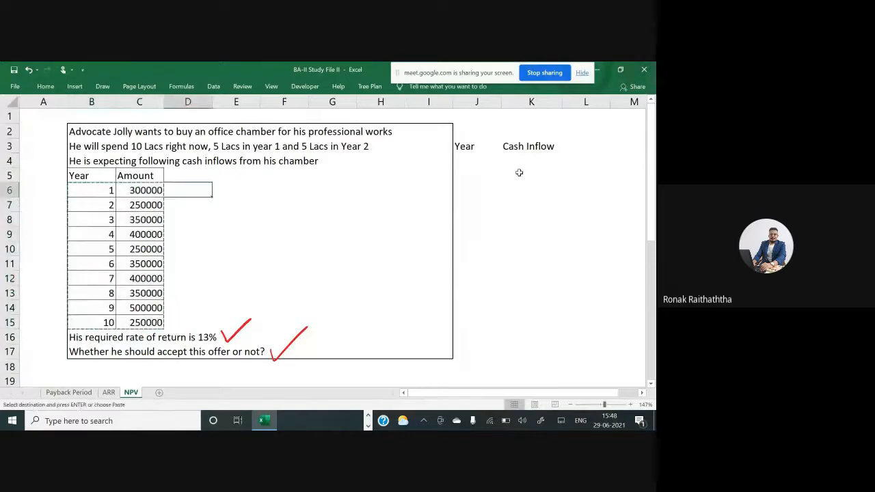
pyautogui.press('Up')
pyautogui.press('Up')
pyautogui.press('Return')
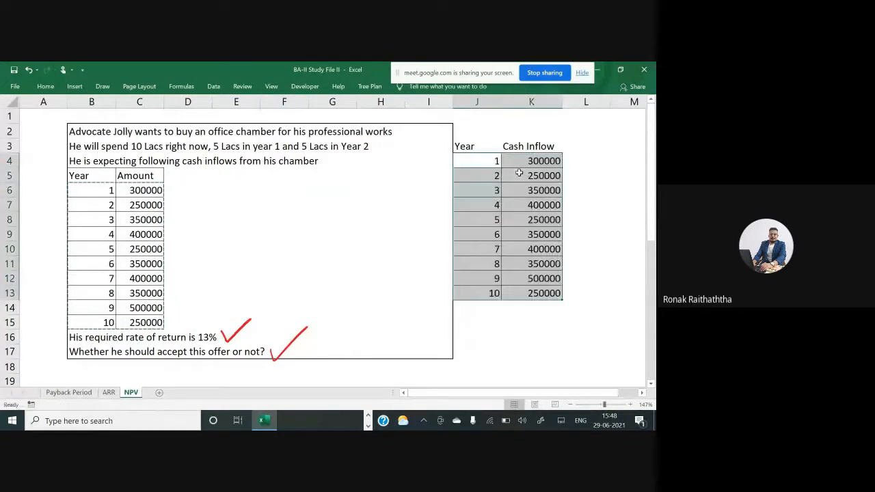
# Bold the Year and Cash Inflow headers and apply all borders to them
pyautogui.press('Up')
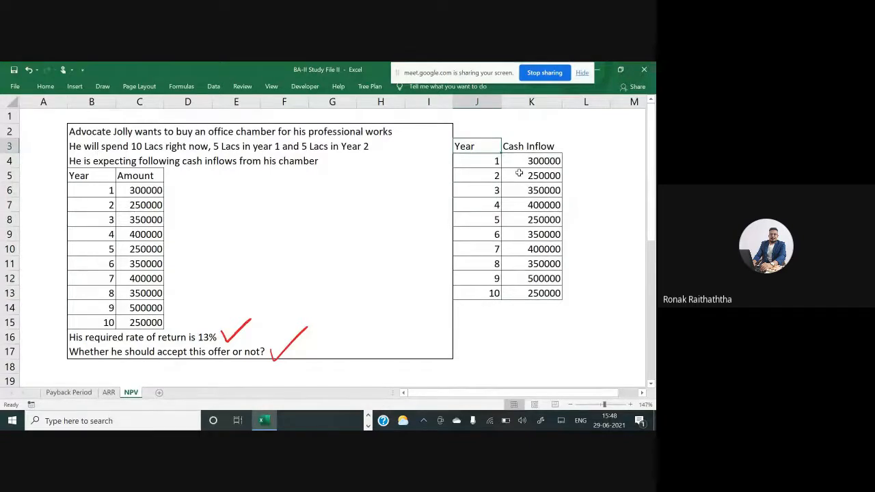
pyautogui.hotkey('shift', 'Right')
pyautogui.hotkey('ctrl', 'b')
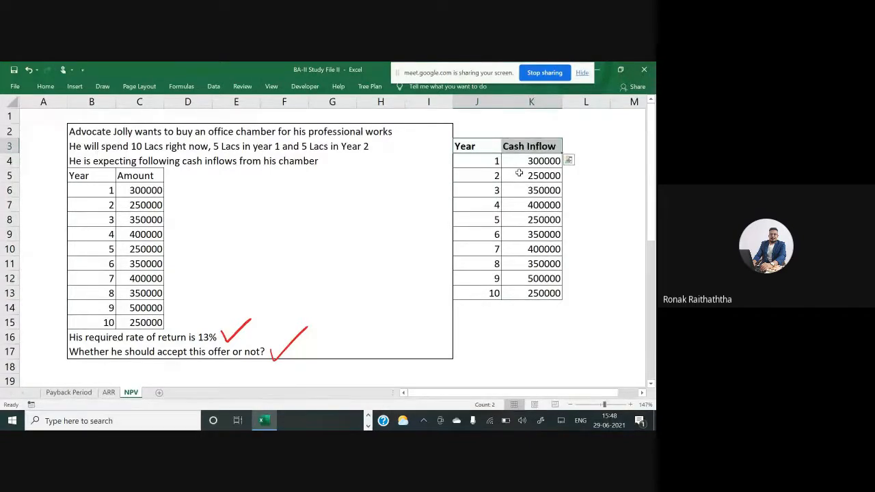
pyautogui.hotkey('alt', 'h')
pyautogui.press('b')
pyautogui.press('a')
pyautogui.press('Right')
pyautogui.press('Right')
pyautogui.press('Right')
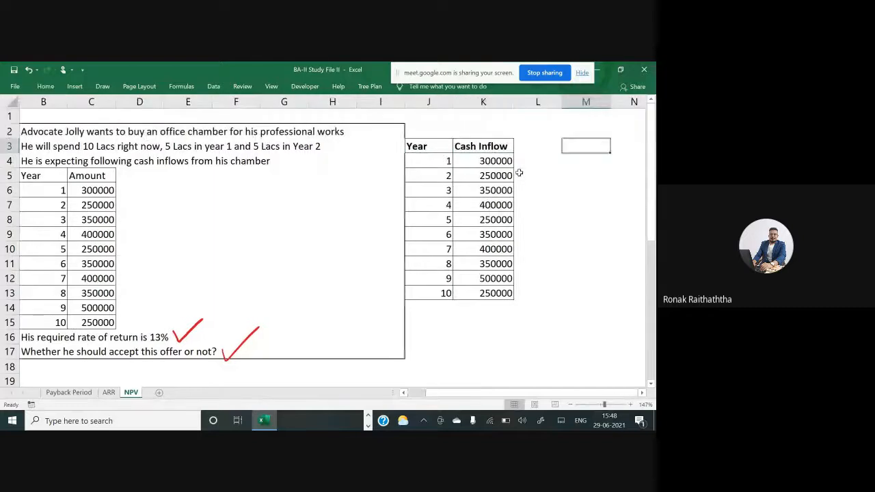
pyautogui.press('Left')
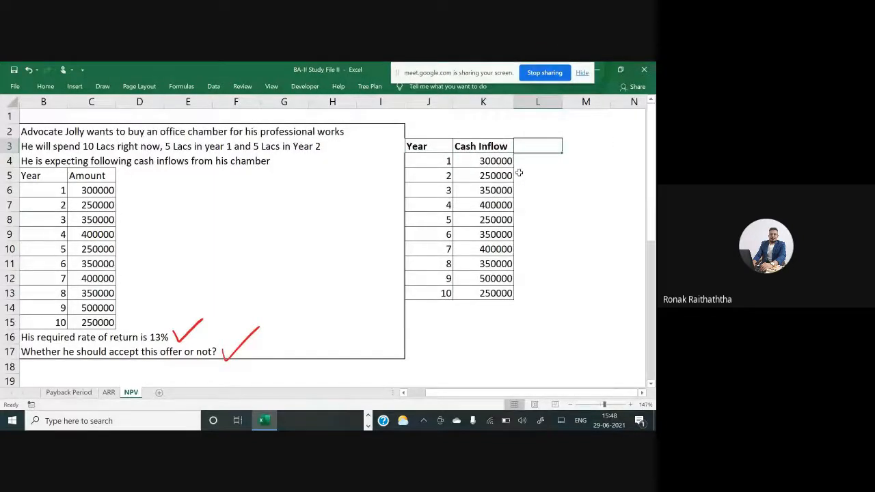
# Zoom in and handwrite NPV = PVCI – PVCO above the new table
pyautogui.scroll(4, 520, 173)
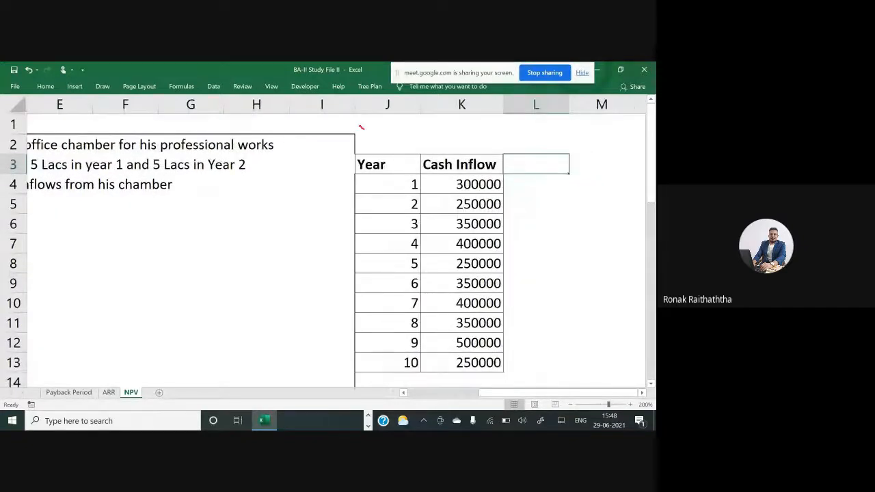
pyautogui.moveTo(359, 140)
pyautogui.mouseDown()
pyautogui.moveTo(372, 124)
pyautogui.moveTo(377, 133)
pyautogui.moveTo(396, 122)
pyautogui.moveTo(416, 125)
pyautogui.mouseUp()
pyautogui.moveTo(405, 131); pyautogui.dragTo(417, 131)
pyautogui.moveTo(431, 122)
pyautogui.mouseDown()
pyautogui.moveTo(432, 132)
pyautogui.moveTo(452, 120)
pyautogui.moveTo(461, 134)
pyautogui.mouseUp()
pyautogui.moveTo(465, 120); pyautogui.dragTo(477, 120)
pyautogui.moveTo(470, 121); pyautogui.dragTo(477, 133)
pyautogui.moveTo(486, 128); pyautogui.dragTo(508, 128)
pyautogui.moveTo(519, 122); pyautogui.dragTo(540, 134)
pyautogui.moveTo(547, 121); pyautogui.dragTo(547, 122)
pyautogui.moveTo(422, 143); pyautogui.dragTo(550, 139)
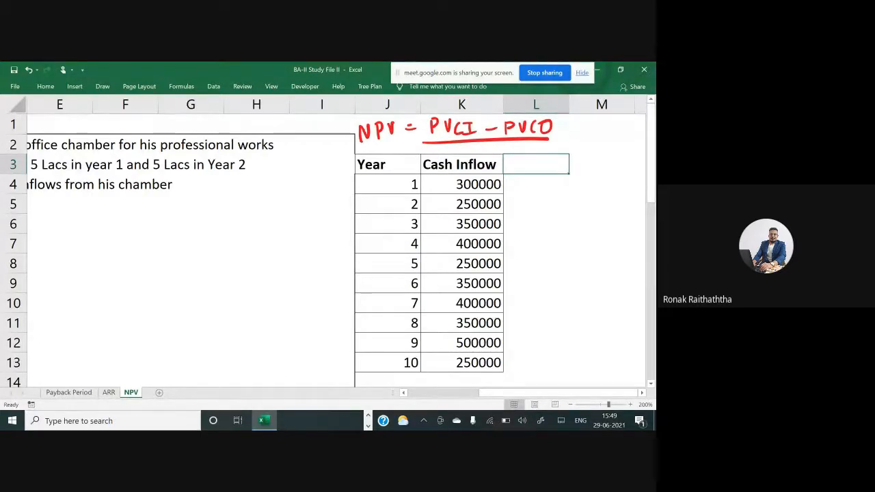
# Add a Discounting Factor header in L3 and autofit the column width
pyautogui.write('Dis')
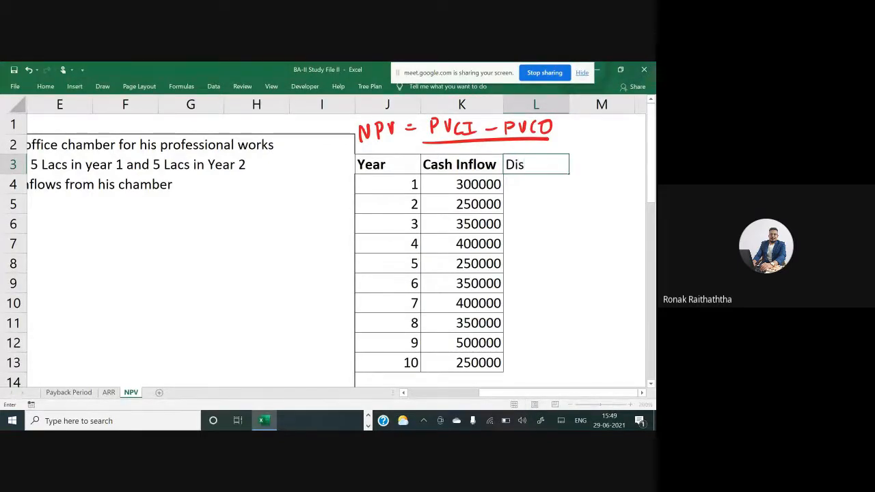
pyautogui.write('counting Factor')
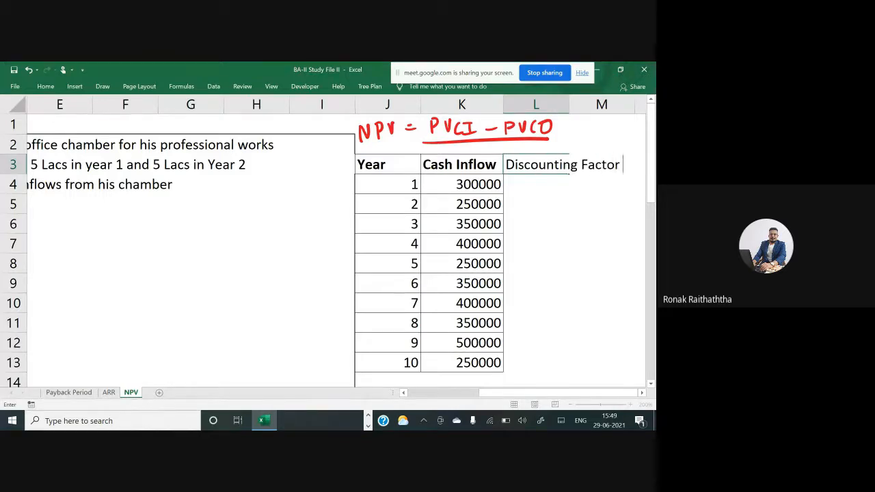
pyautogui.press('Return')
pyautogui.press('Up')
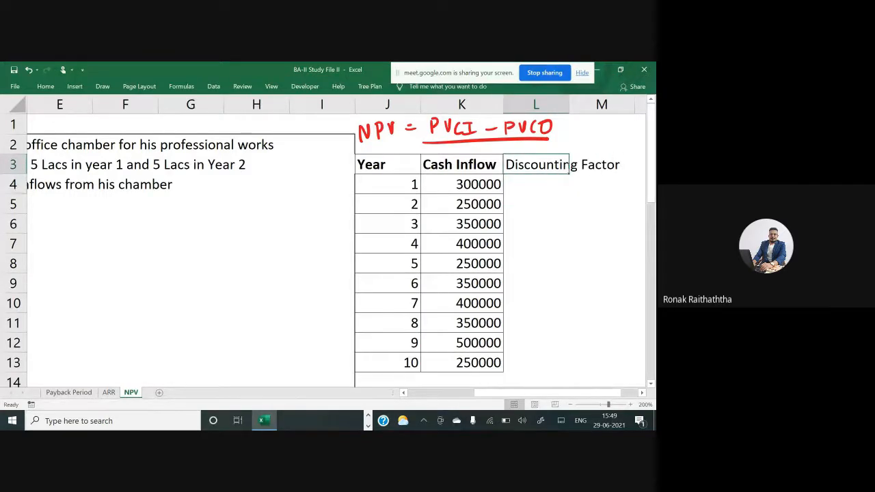
pyautogui.hotkey('alt', 'h')
pyautogui.press('o')
pyautogui.press('i')
# Apply all borders to the Discounting Factor cells for years 1 to 10
pyautogui.press('Right')
pyautogui.press('Left')
pyautogui.hotkey('shift', 'Down')
pyautogui.hotkey('shift', 'Down')
pyautogui.hotkey('shift', 'Down')
pyautogui.hotkey('shift', 'Down')
pyautogui.hotkey('shift', 'Down')
pyautogui.hotkey('shift', 'Down')
pyautogui.hotkey('shift', 'Down')
pyautogui.hotkey('shift', 'Down')
pyautogui.hotkey('shift', 'Down')
pyautogui.hotkey('shift', 'Down')
pyautogui.hotkey('shift', 'Down')
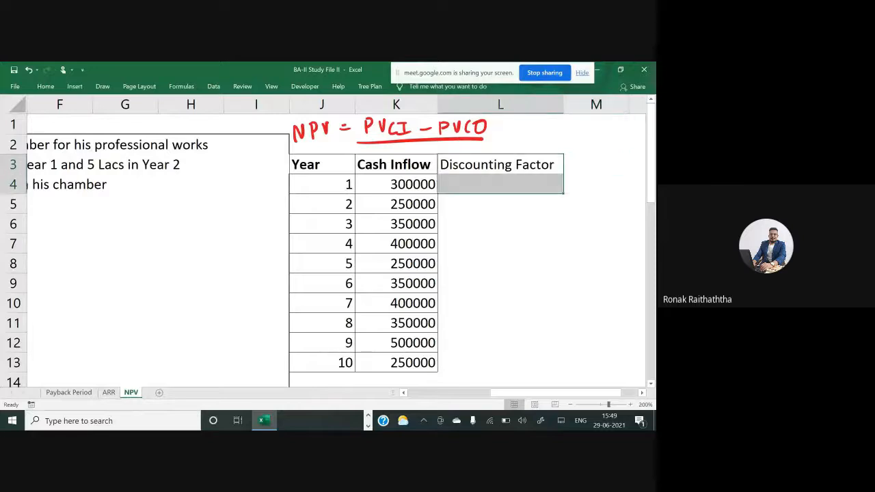
pyautogui.hotkey('shift', 'Down')
pyautogui.hotkey('shift', 'Up')
pyautogui.hotkey('shift', 'Up')
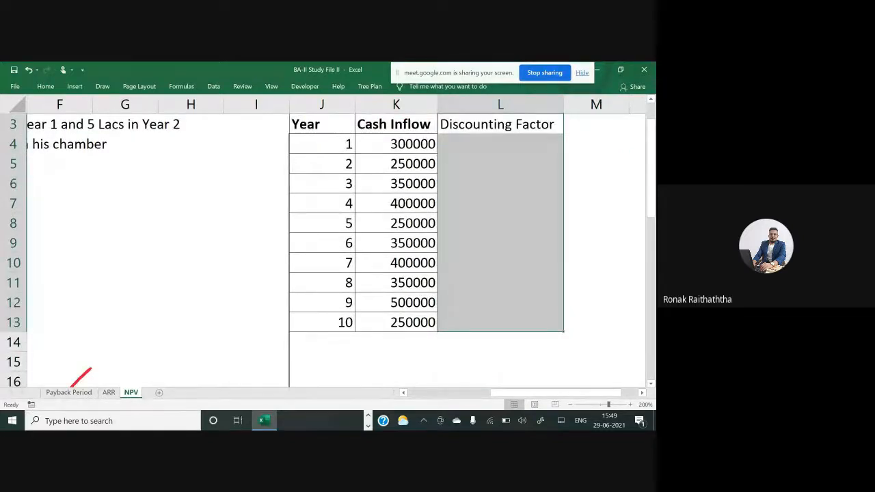
pyautogui.hotkey('alt', 'h')
pyautogui.press('b')
pyautogui.press('a')
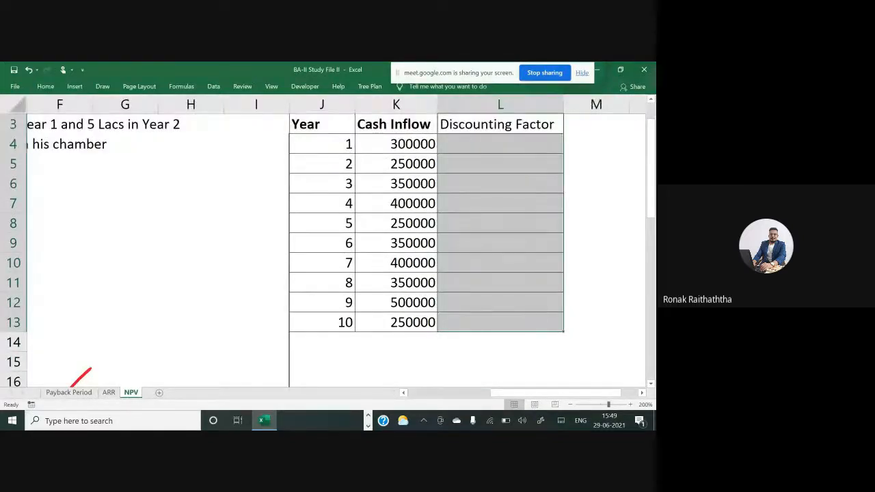
# Bold the Discounting Factor header
pyautogui.press('Down')
pyautogui.press('Up')
pyautogui.press('Down')
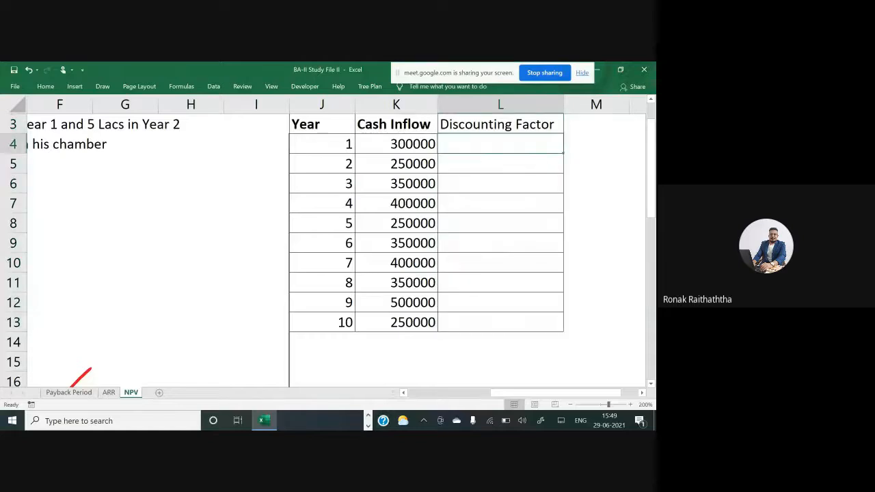
pyautogui.press('Up')
pyautogui.hotkey('ctrl', 'b')
pyautogui.press('Up')
pyautogui.press('Up')
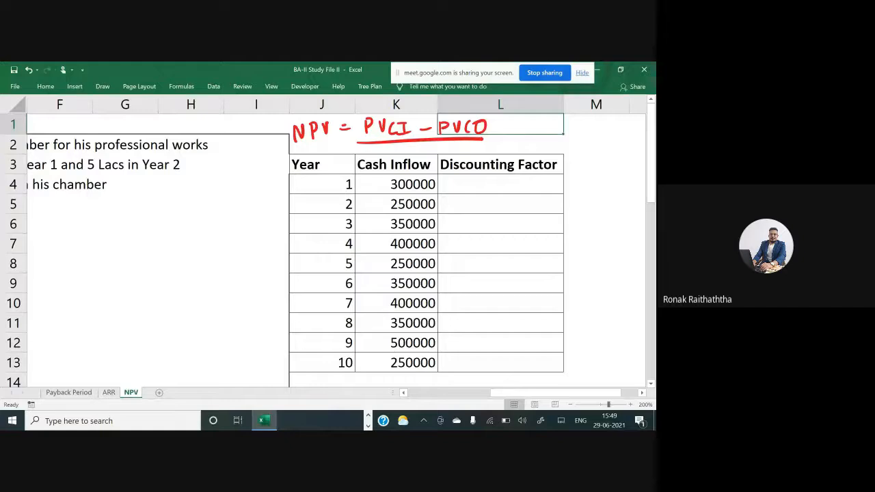
pyautogui.press('Down')
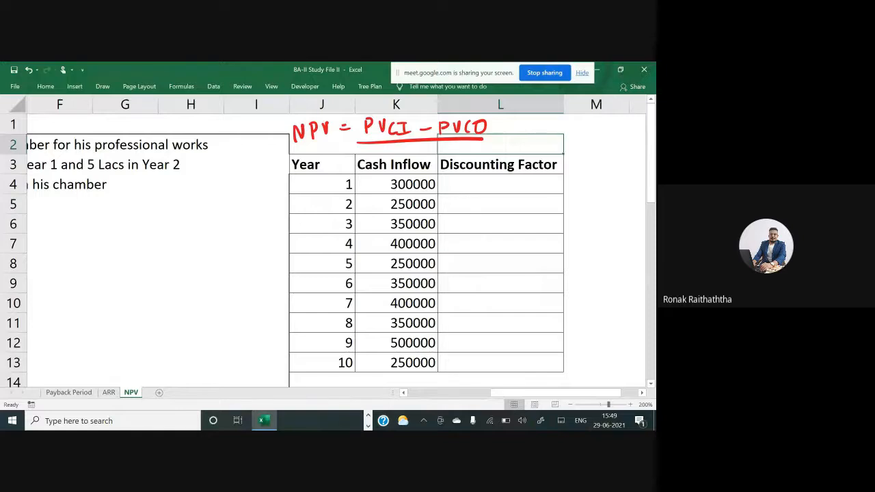
pyautogui.click(350, 186)
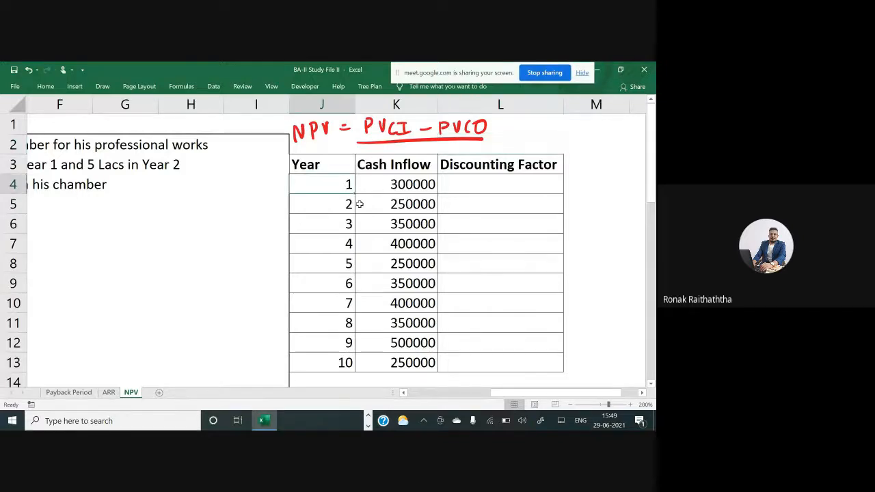
pyautogui.moveTo(360, 205); pyautogui.dragTo(416, 358)
pyautogui.click(417, 344)
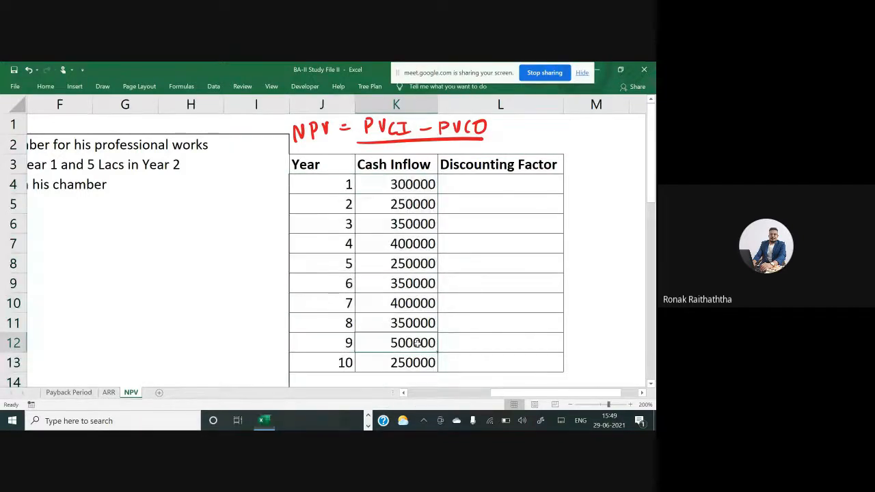
# Switch to Google Meet and scroll through the in-call messages
pyautogui.hotkey('alt', 'Tab')
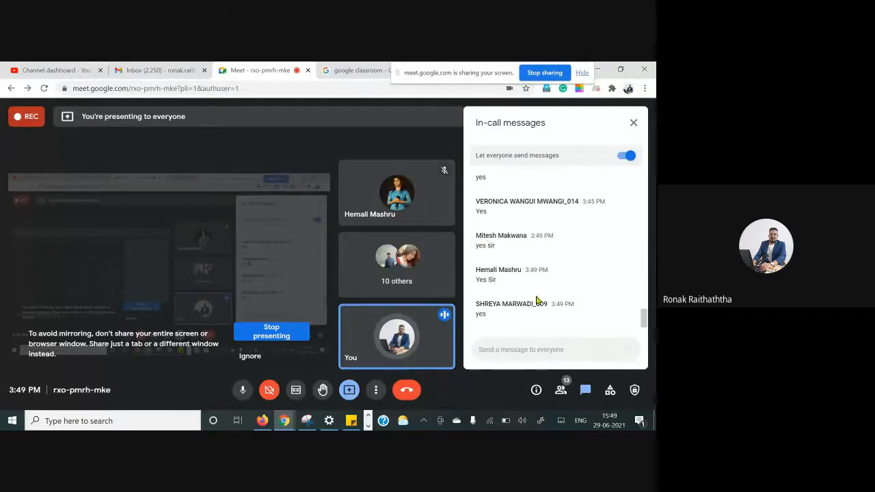
pyautogui.scroll(2, 513, 292)
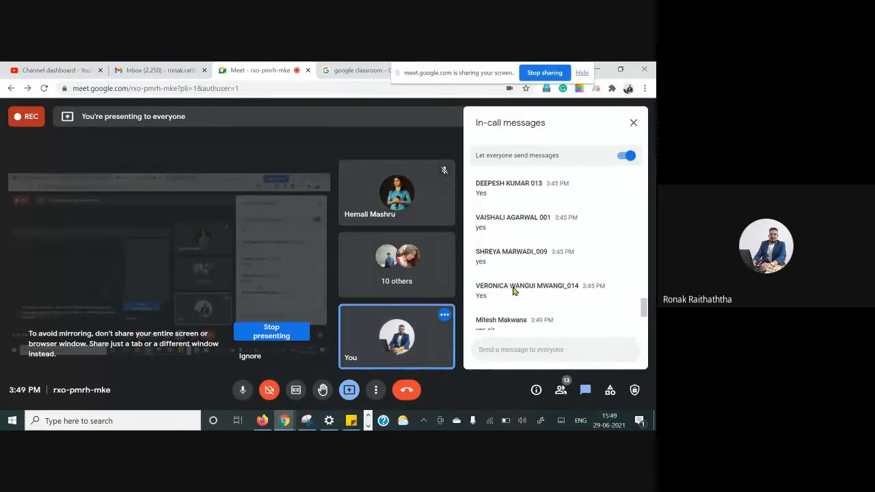
pyautogui.scroll(-4, 514, 291)
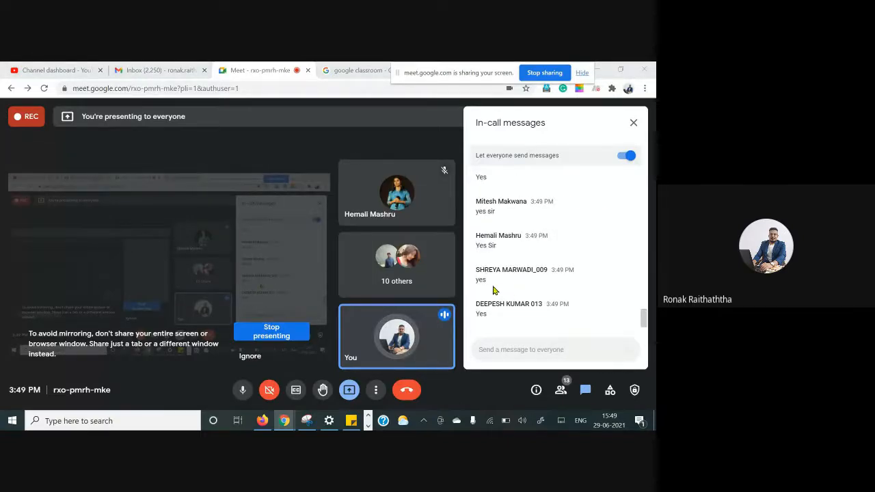
# Return to Excel and start, then cancel, a formula in the year 1 Discounting Factor cell
pyautogui.hotkey('alt', 'Tab')
pyautogui.click(348, 208)
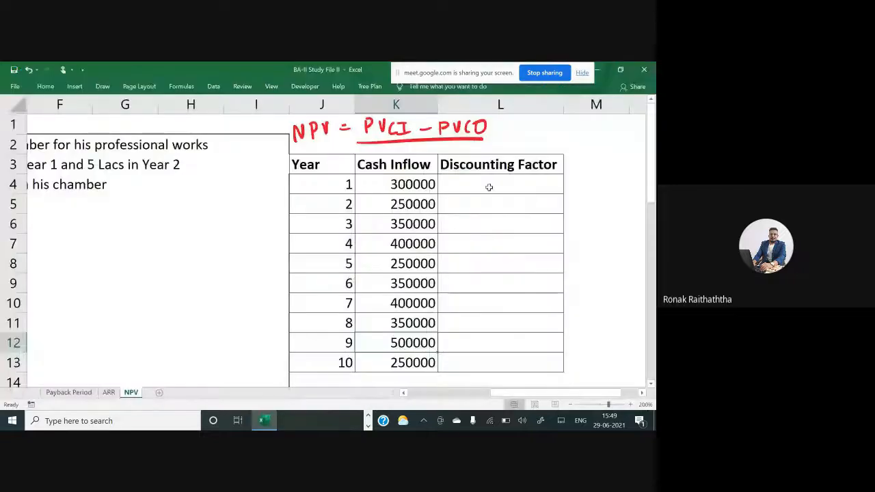
pyautogui.click(487, 185)
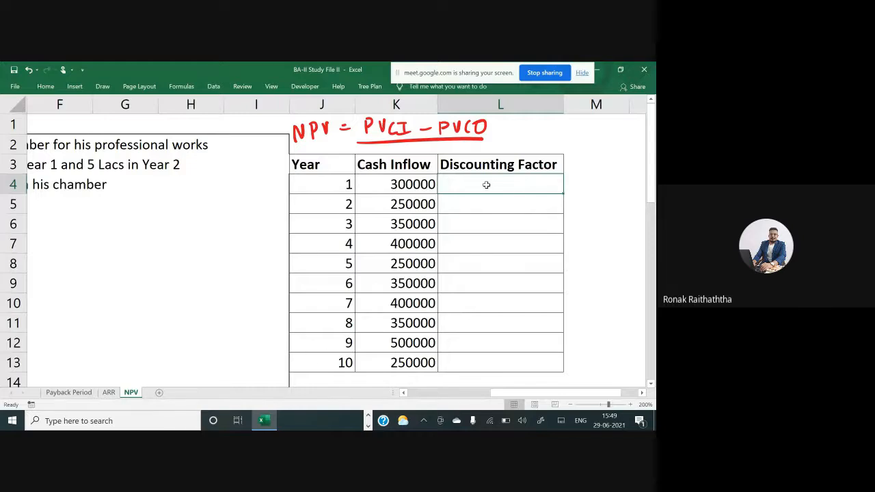
pyautogui.write('=')
pyautogui.press('Escape')
pyautogui.press('Left')
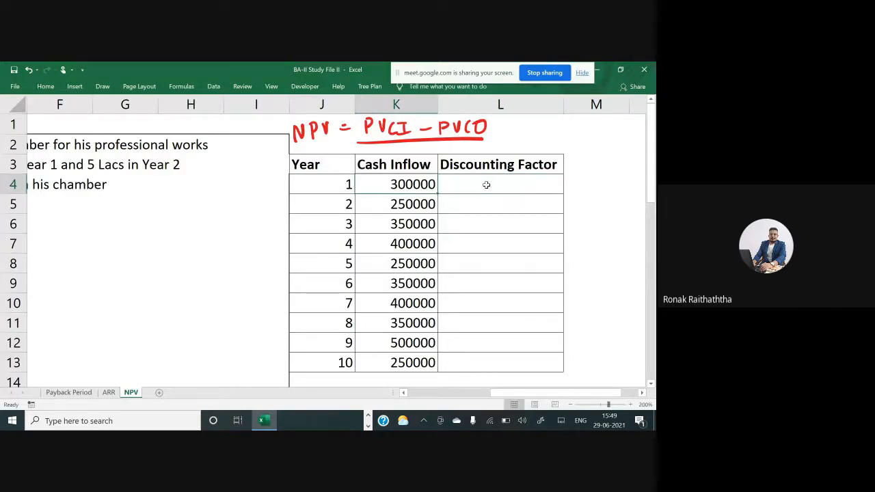
# Review the office chamber problem statement, including the required rate of return
pyautogui.press('Left')
pyautogui.press('Left')
pyautogui.press('Left')
pyautogui.press('Left')
pyautogui.press('Left')
pyautogui.press('Left')
pyautogui.press('Left')
pyautogui.press('Left')
pyautogui.press('Left')
pyautogui.press('Left')
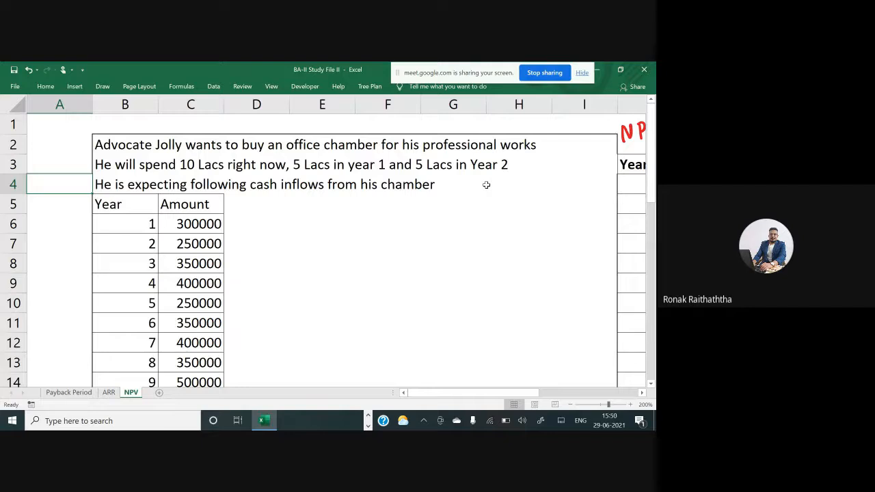
pyautogui.press('Right')
pyautogui.press('Down')
pyautogui.press('Down')
pyautogui.hotkey('ctrl', 'Down')
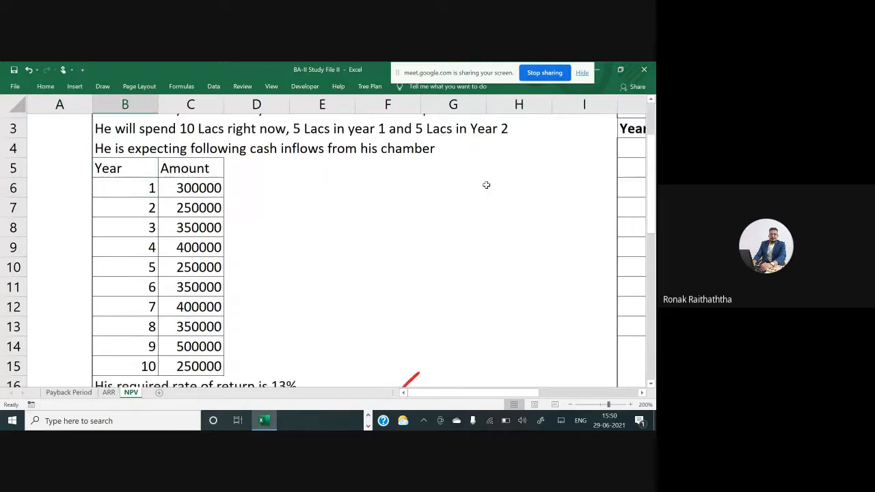
pyautogui.press('Up')
pyautogui.press('Up')
pyautogui.press('Up')
pyautogui.press('Up')
pyautogui.press('Up')
pyautogui.press('Up')
pyautogui.press('Up')
pyautogui.press('Up')
pyautogui.press('Up')
pyautogui.press('Up')
pyautogui.press('Up')
pyautogui.press('Up')
pyautogui.press('Up')
pyautogui.press('Up')
pyautogui.press('Up')
pyautogui.press('Up')
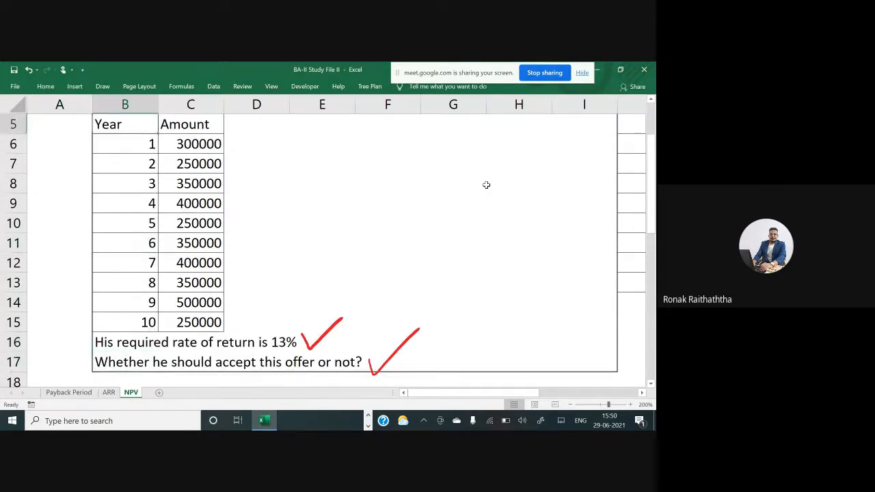
# Enter the label Rate with the value 13% beside it above the table
pyautogui.press('Right')
pyautogui.press('Right')
pyautogui.press('Right')
pyautogui.press('Right')
pyautogui.press('Right')
pyautogui.press('Right')
pyautogui.press('Right')
pyautogui.press('Right')
pyautogui.press('Right')
pyautogui.press('Right')
pyautogui.press('Right')
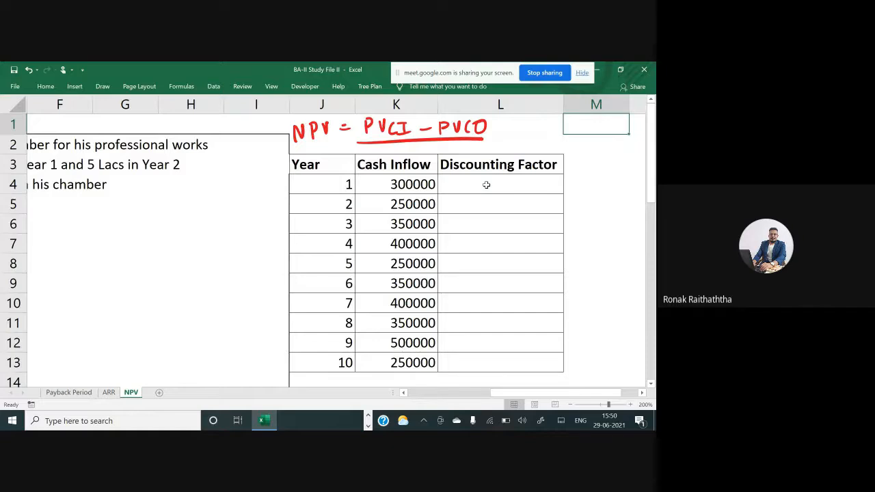
pyautogui.write('Rate')
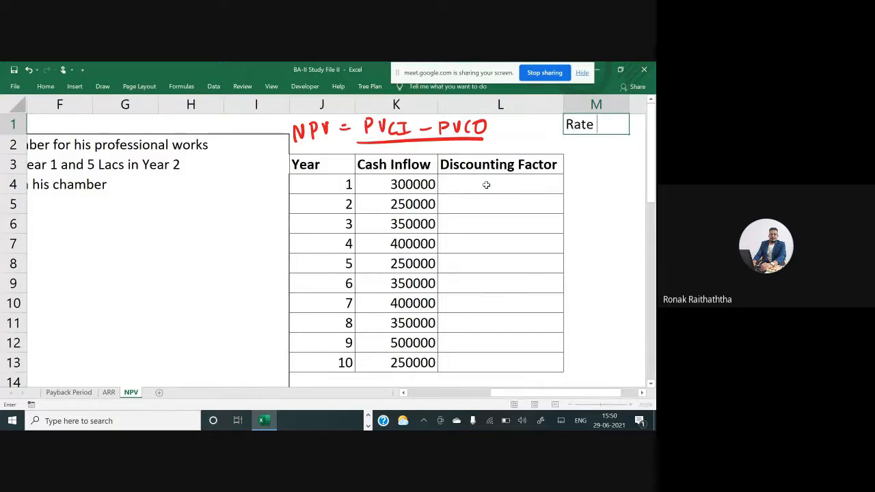
pyautogui.press('Tab')
pyautogui.write('13%')
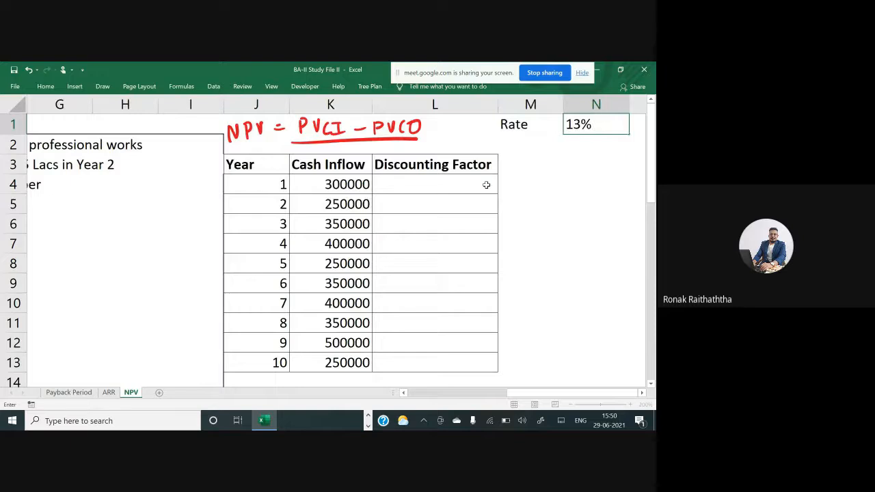
pyautogui.press('Left')
pyautogui.hotkey('shift', 'Right')
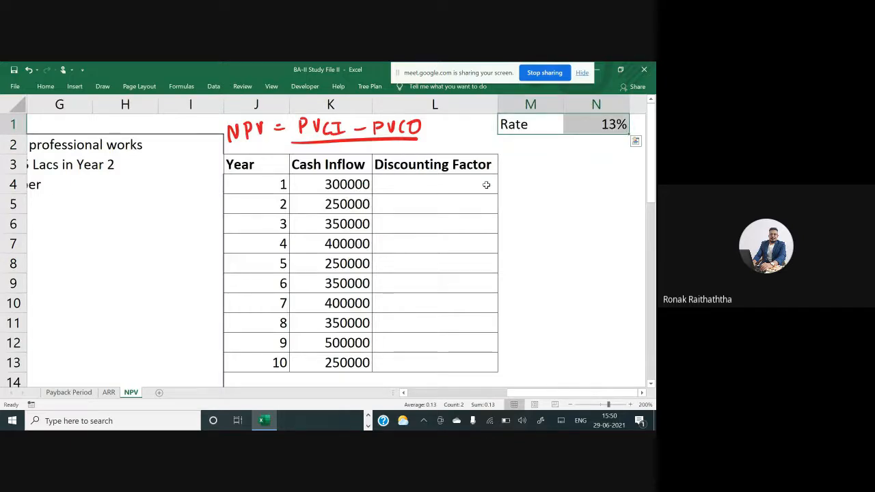
# Enter the year 1 discounting factor formula =1/(1+$N$1)^J4, locking the rate cell as an absolute reference
pyautogui.click(486, 185)
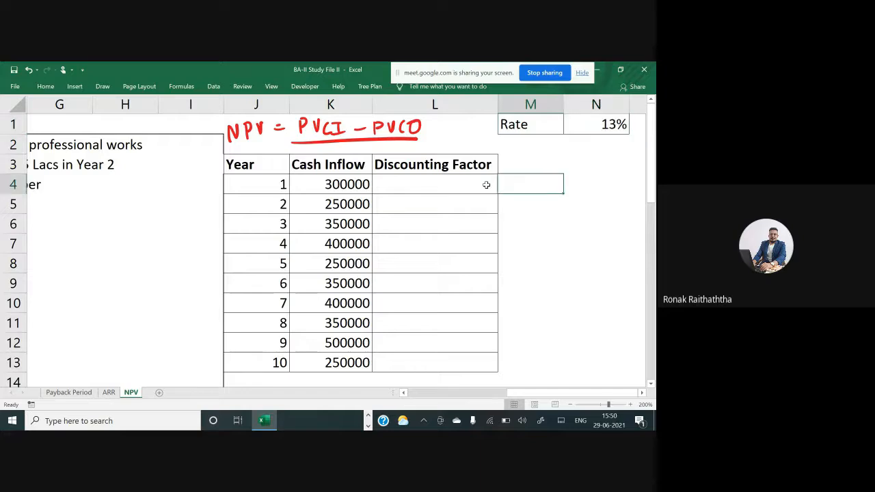
pyautogui.write('=')
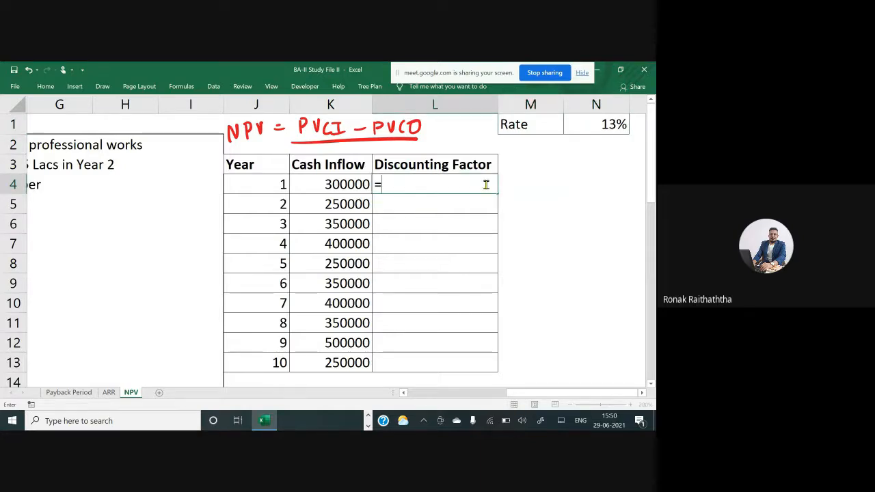
pyautogui.write('1/(1+')
pyautogui.click(598, 126)
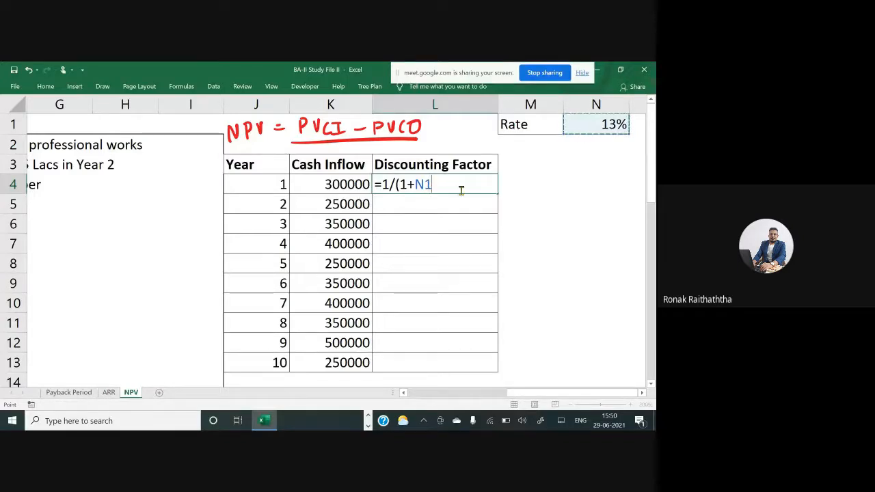
pyautogui.click(425, 185)
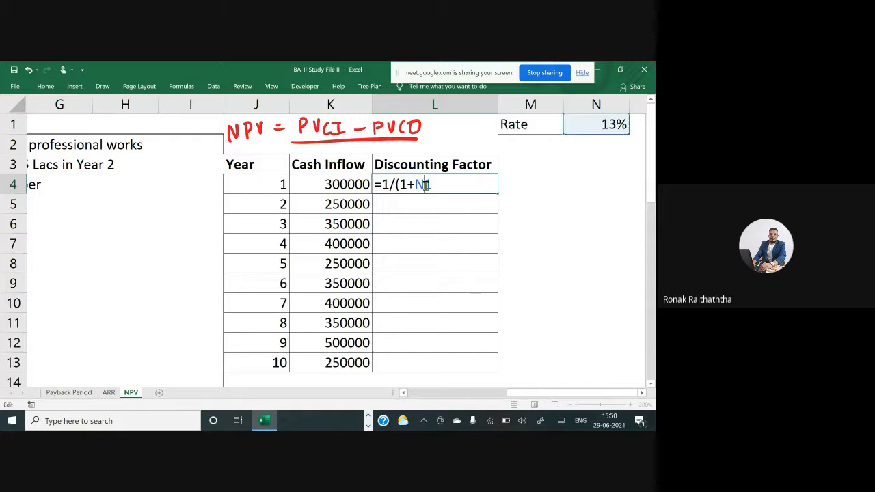
pyautogui.press('F4')
pyautogui.write(')')
pyautogui.press('BackSpace')
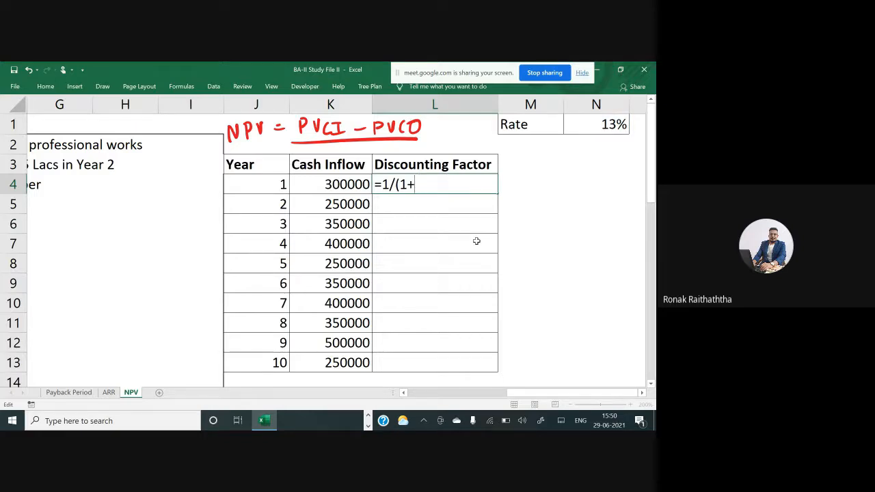
pyautogui.click(588, 127)
pyautogui.press('F4')
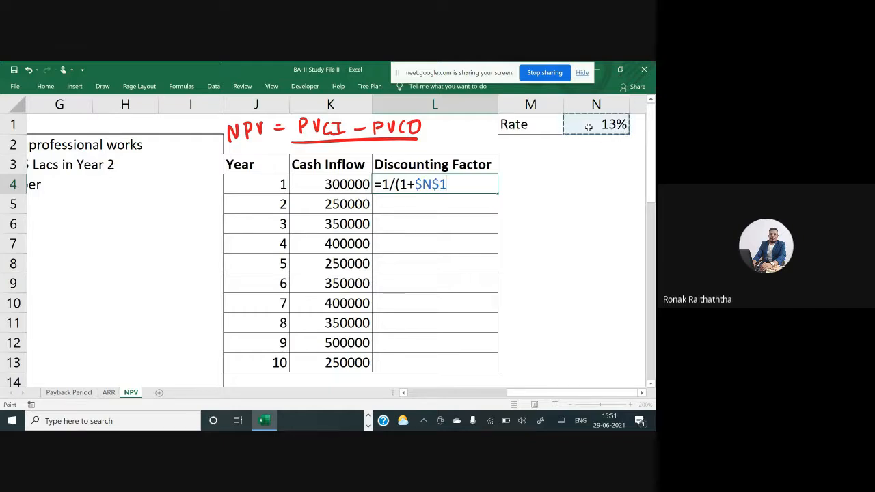
pyautogui.write(')')
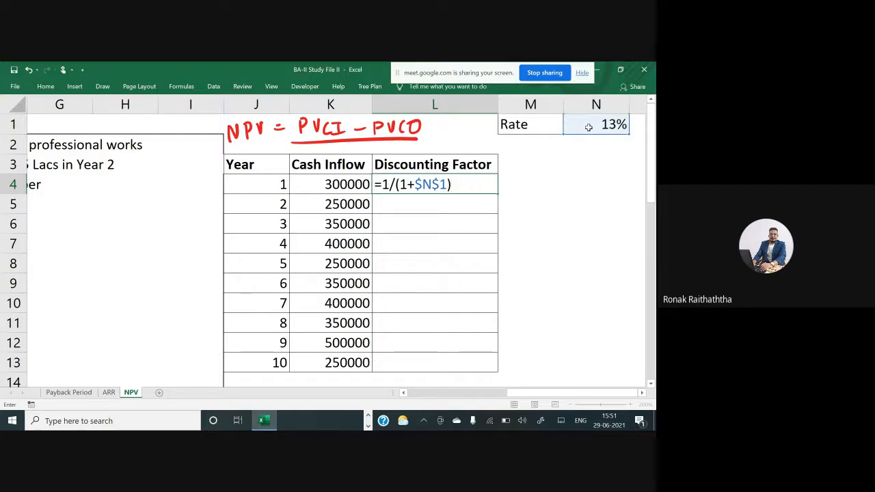
pyautogui.write('^')
pyautogui.click(261, 187)
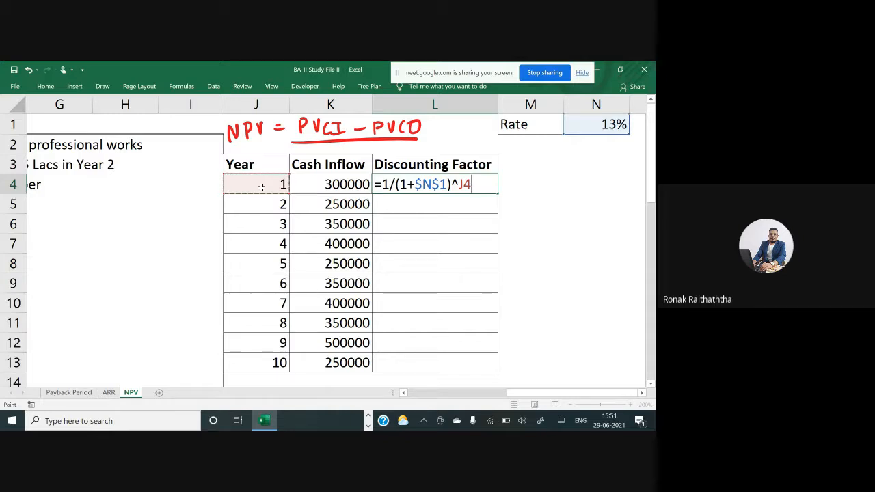
pyautogui.hotkey('ctrl', 'Return')
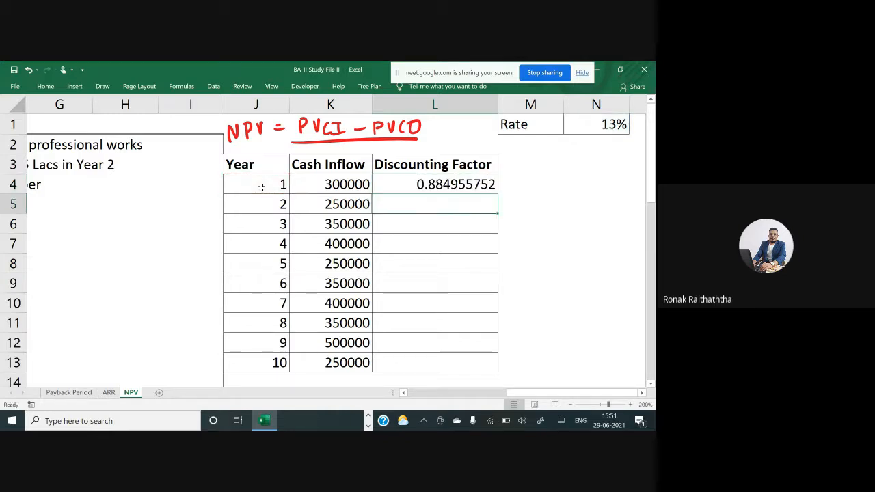
# Copy the discounting factor formula down to years 2 through 10
pyautogui.hotkey('ctrl', 'c')
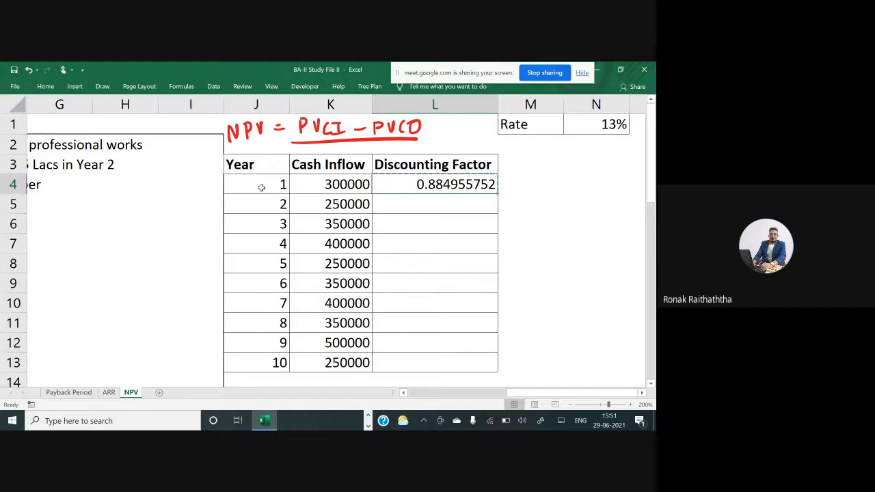
pyautogui.press('Down')
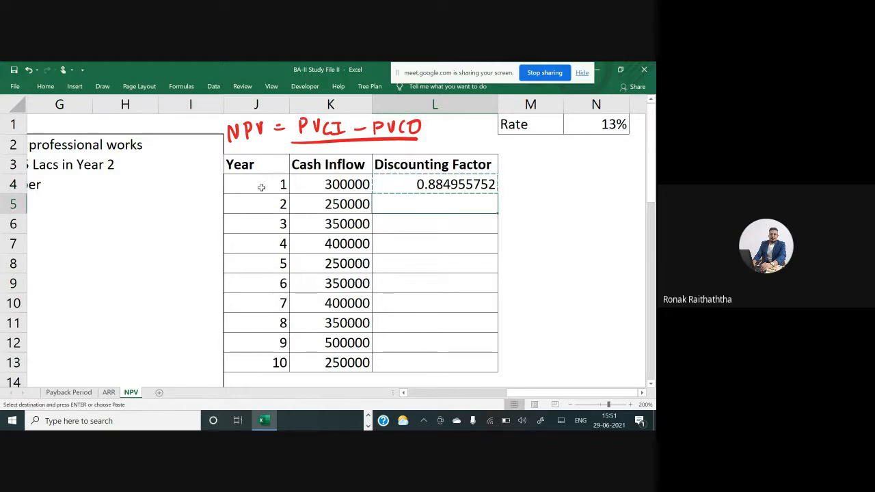
pyautogui.hotkey('shift', 'Down')
pyautogui.hotkey('shift', 'Down')
pyautogui.hotkey('shift', 'Down')
pyautogui.hotkey('shift', 'Down')
pyautogui.hotkey('shift', 'Down')
pyautogui.hotkey('shift', 'Down')
pyautogui.hotkey('shift', 'Down')
pyautogui.hotkey('shift', 'Down')
pyautogui.press('Return')
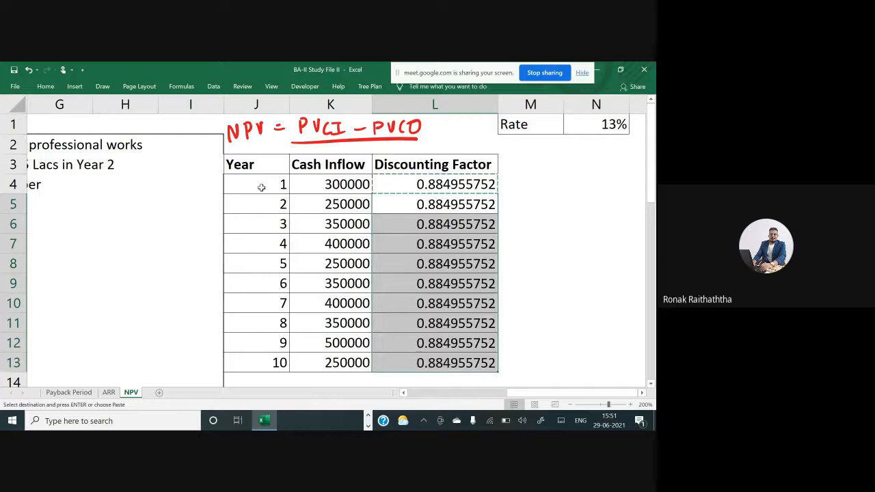
# Add a PV header in the column next to Discounting Factor
pyautogui.press('Up')
pyautogui.press('Up')
pyautogui.press('Right')
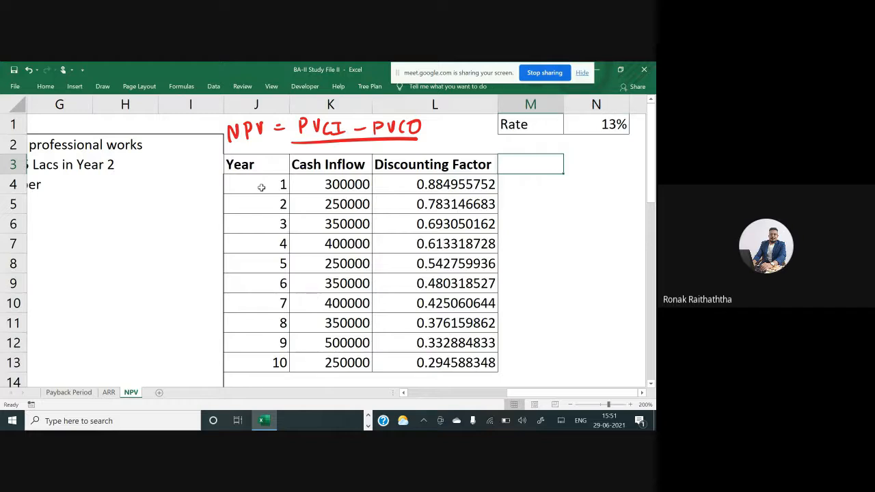
pyautogui.write('PV')
pyautogui.press('Return')
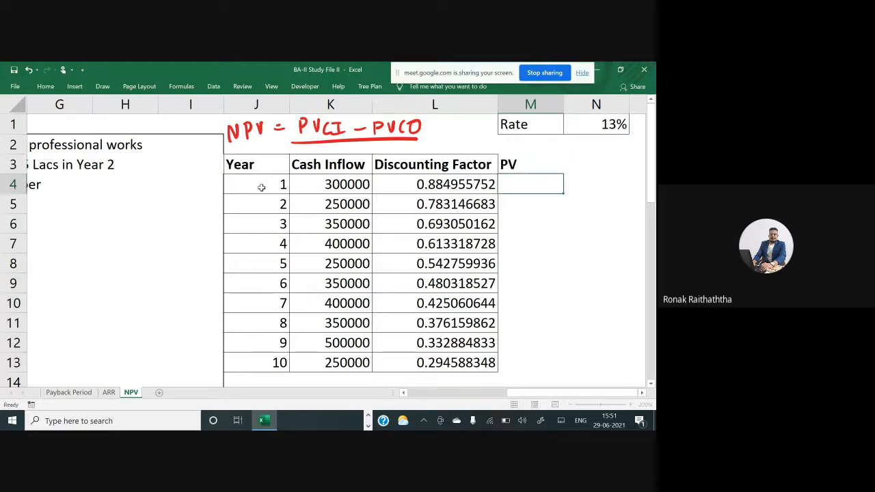
pyautogui.press('Up')
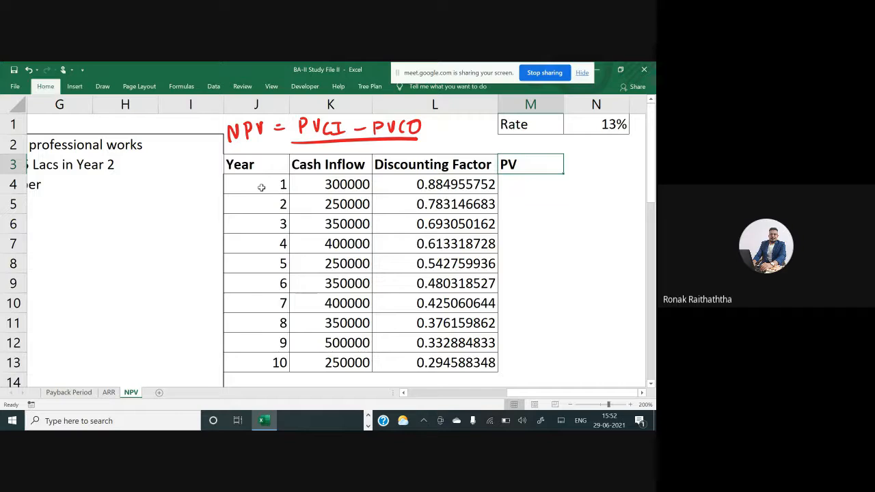
# Enter the year 1 PV formula multiplying the cash inflow by its discounting factor (=K4*L4)
pyautogui.press('Down')
pyautogui.write('=')
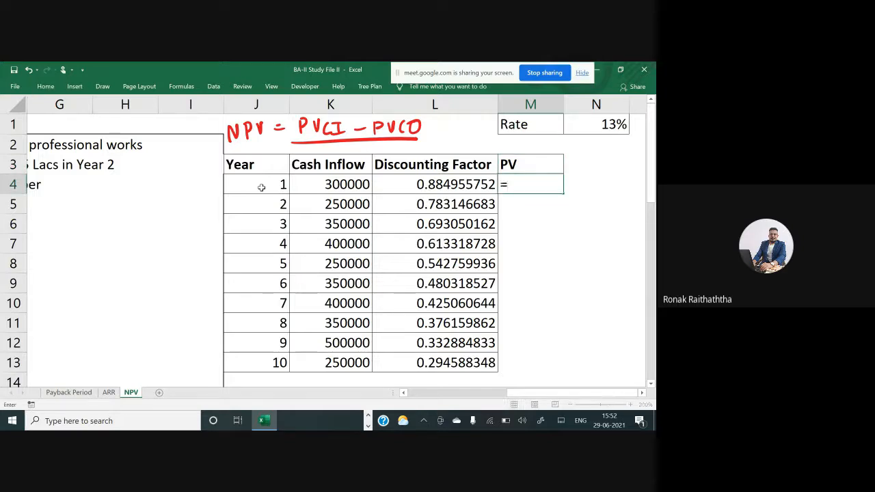
pyautogui.click(299, 183)
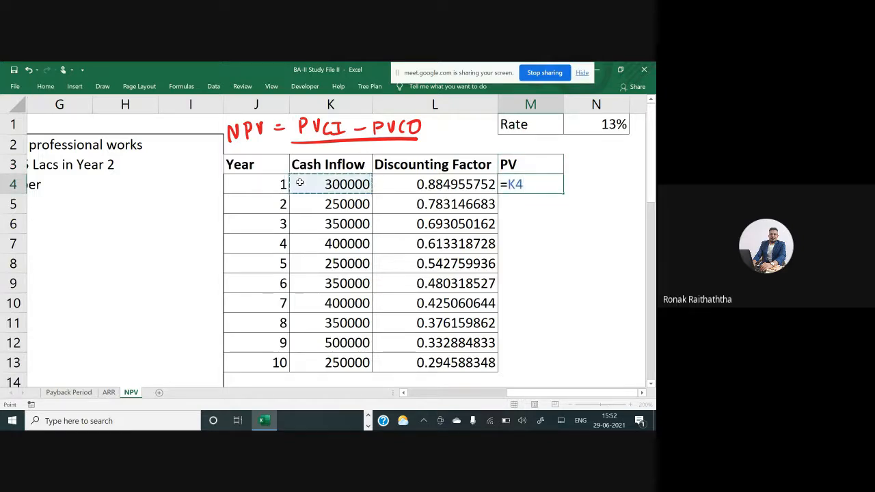
pyautogui.write('*')
pyautogui.click(428, 182)
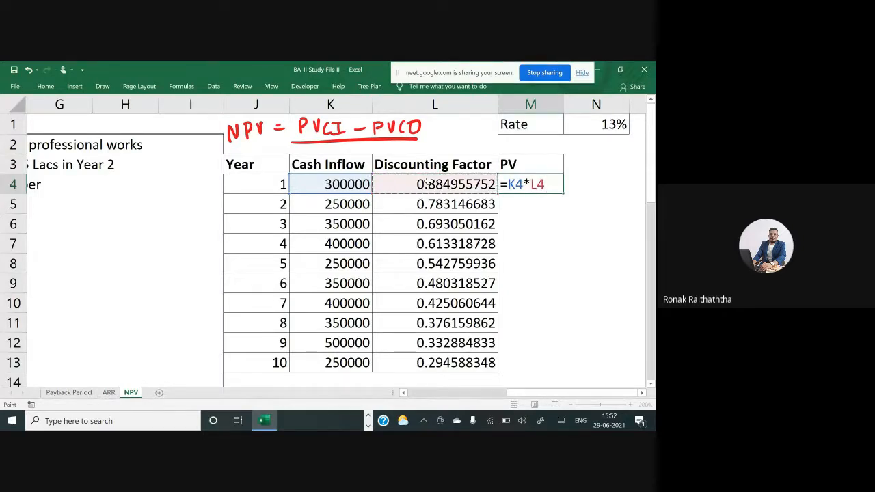
pyautogui.press('Return')
# Copy the PV formula down for years 2 through 10
pyautogui.press('Up')
pyautogui.hotkey('ctrl', 'c')
pyautogui.press('Down')
pyautogui.hotkey('shift', 'Down')
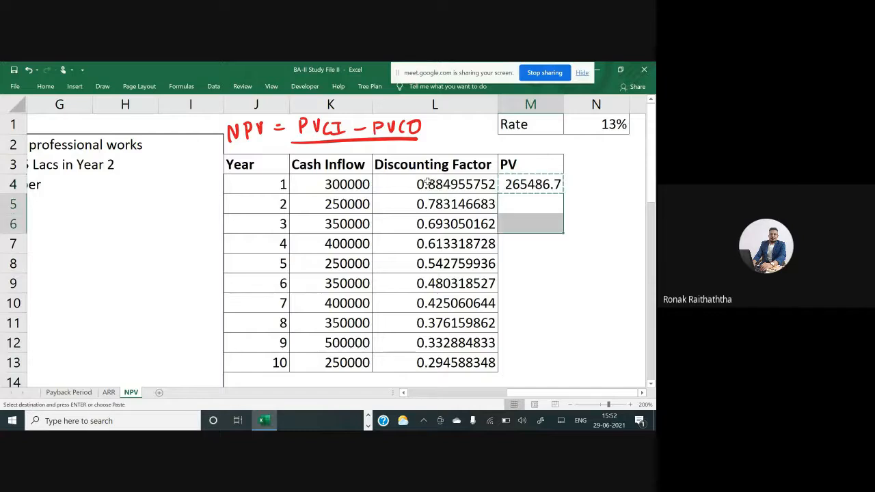
pyautogui.hotkey('shift', 'Down')
pyautogui.hotkey('shift', 'Down')
pyautogui.hotkey('shift', 'Down')
pyautogui.hotkey('shift', 'Down')
pyautogui.hotkey('shift', 'Down')
pyautogui.hotkey('shift', 'Down')
pyautogui.hotkey('shift', 'Down')
pyautogui.press('Return')
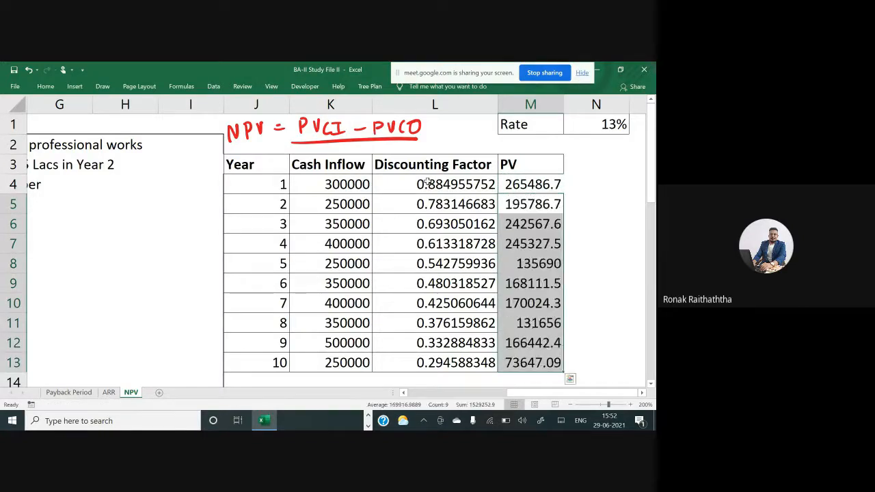
pyautogui.press('Up')
pyautogui.press('Up')
pyautogui.hotkey('ctrl', 'shift', 'Down')
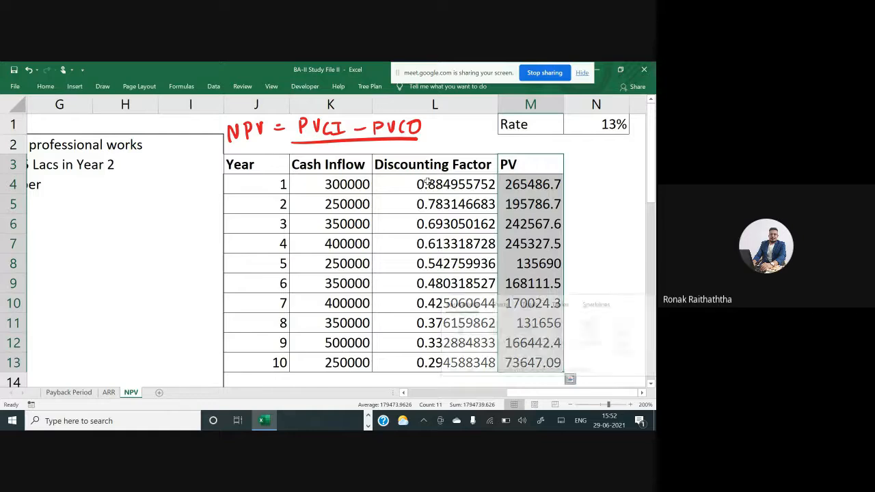
pyautogui.press('Escape')
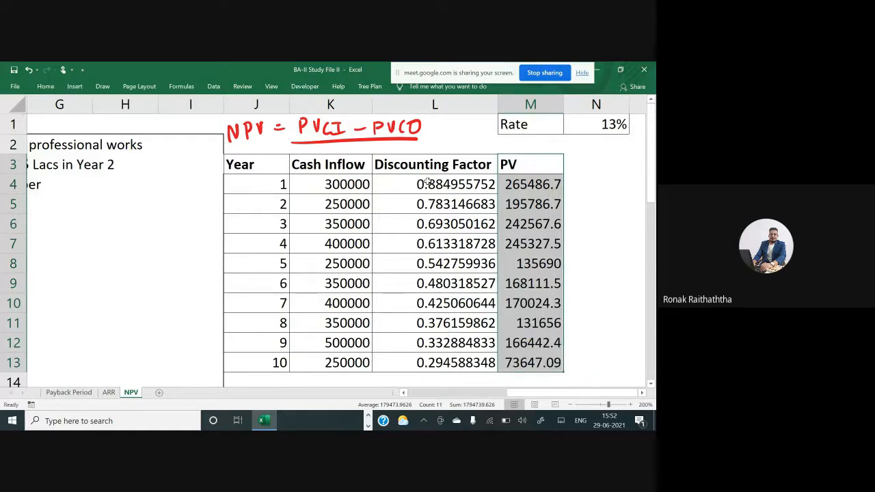
# Label the row below the table PVCI in the Discounting Factor column
pyautogui.press('Down')
pyautogui.press('Down')
pyautogui.press('Down')
pyautogui.press('Down')
pyautogui.press('Down')
pyautogui.press('Down')
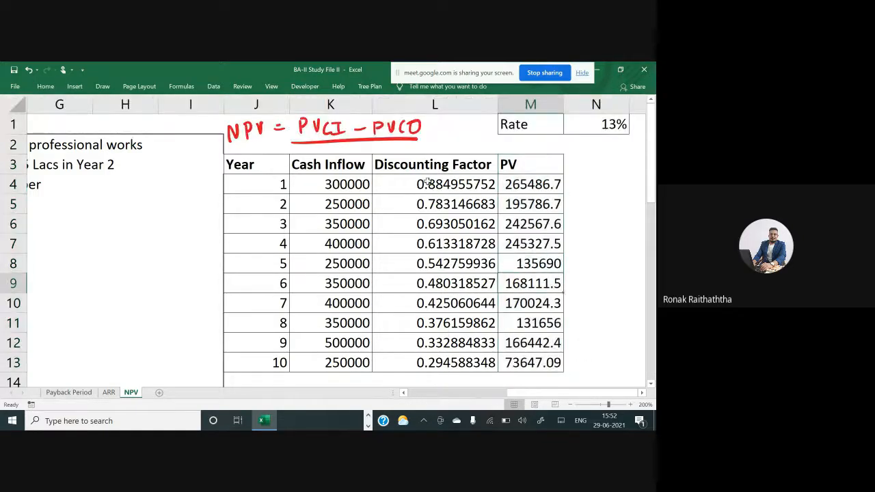
pyautogui.press('Down')
pyautogui.press('Down')
pyautogui.press('Down')
pyautogui.press('Down')
pyautogui.press('Down')
pyautogui.press('Left')
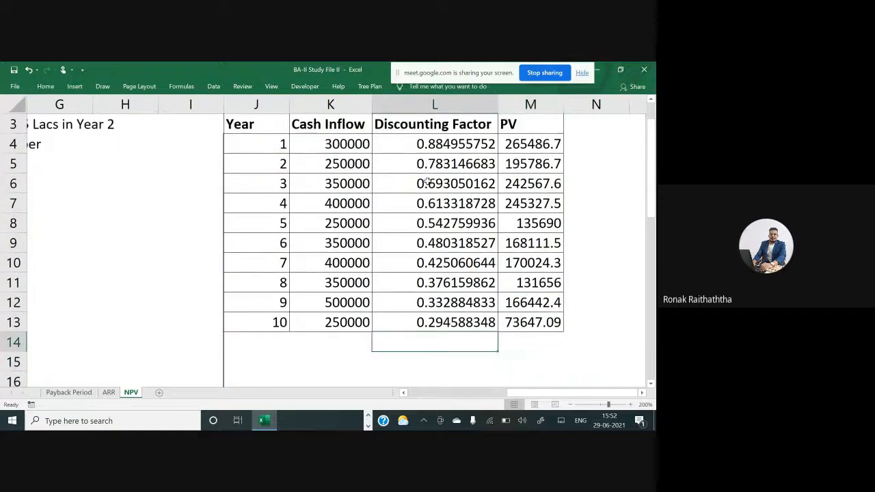
pyautogui.write('PVCI')
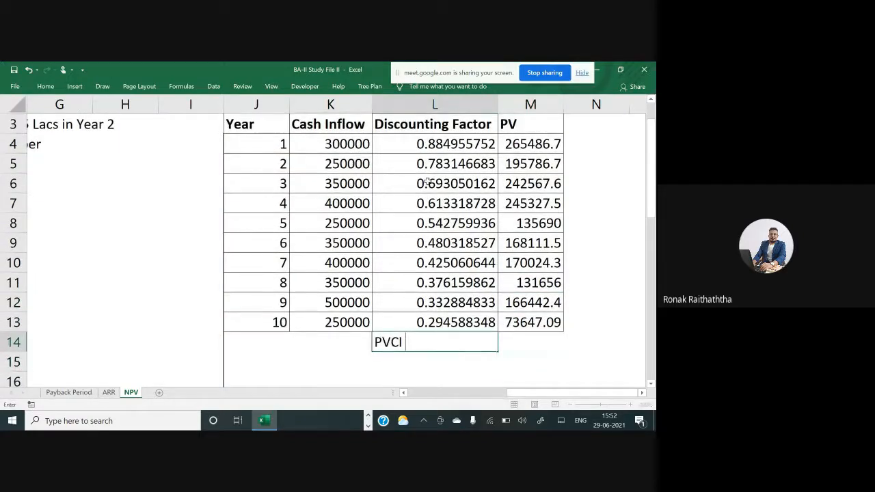
# Enter a PVCI formula summing the PV column for years 1 to 10 (=SUM(M4:M13))
pyautogui.press('Right')
pyautogui.write('=sum')
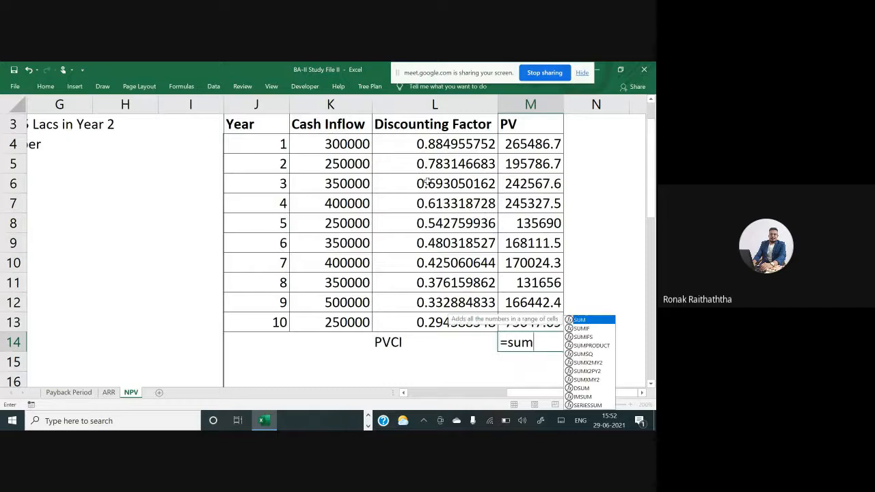
pyautogui.write('(')
pyautogui.press('Up')
pyautogui.hotkey('ctrl', 'shift', 'Up')
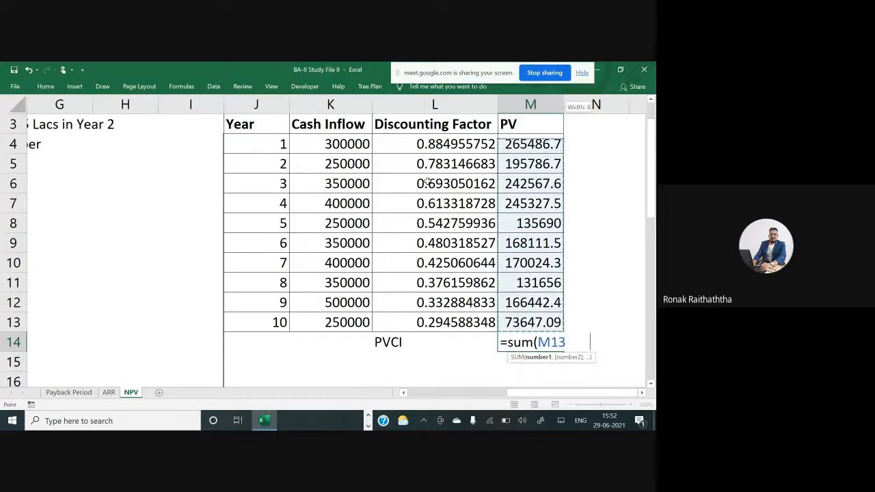
pyautogui.hotkey('shift', 'Down')
pyautogui.write(')')
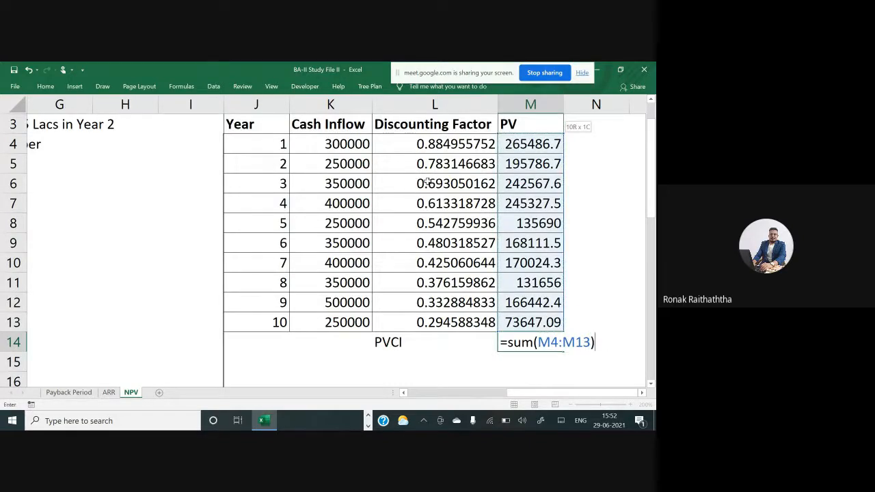
pyautogui.press('Return')
# Make the PVCI label and total bold and give them a yellow fill
pyautogui.press('Up')
pyautogui.hotkey('shift', 'Left')
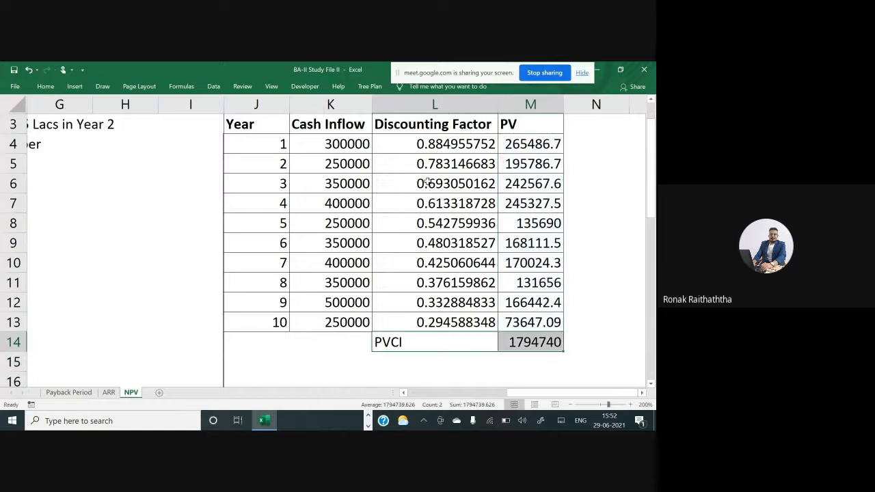
pyautogui.hotkey('ctrl', 'b')
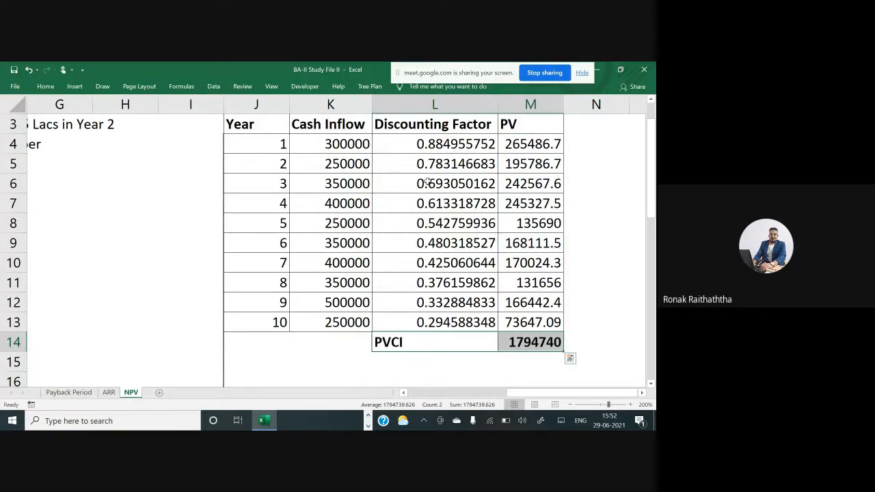
pyautogui.click(47, 87)
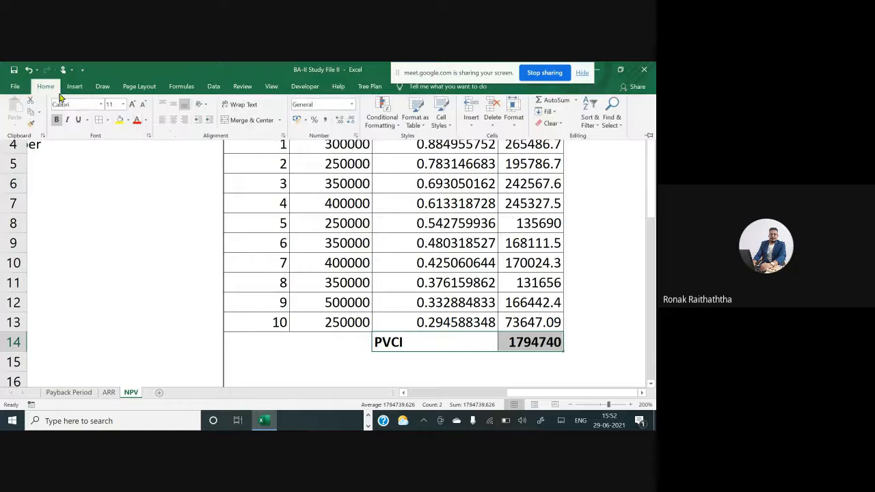
pyautogui.click(119, 121)
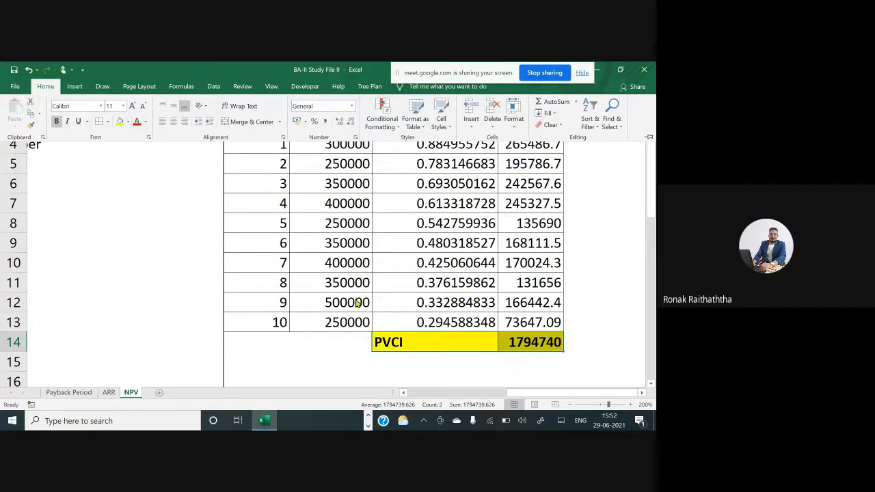
pyautogui.click(450, 299)
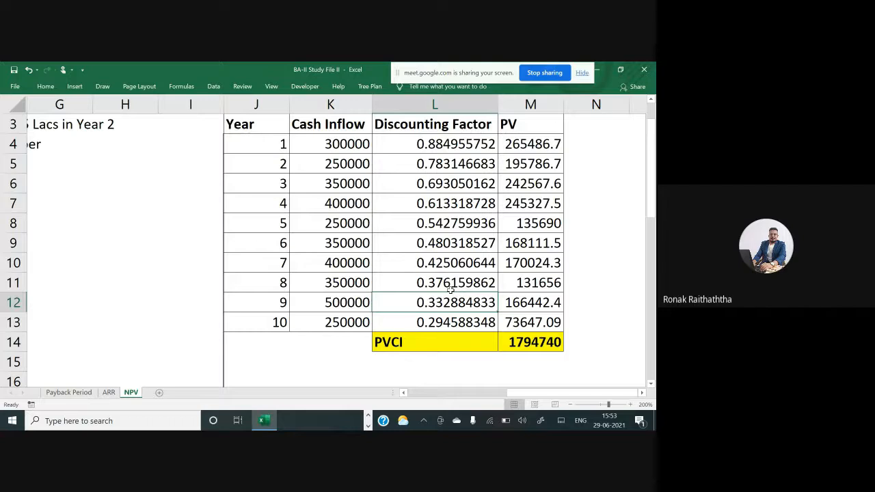
# Handwrite 1/(1.13) as an ink annotation on the sheet beside the table
pyautogui.scroll(2, 603, 238)
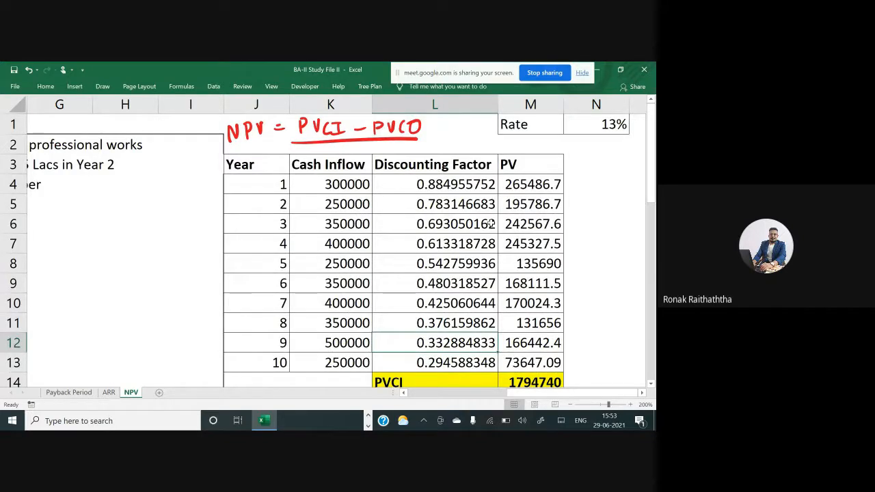
pyautogui.moveTo(168, 224)
pyautogui.mouseDown()
pyautogui.moveTo(170, 244)
pyautogui.moveTo(150, 272)
pyautogui.moveTo(161, 298)
pyautogui.moveTo(178, 286)
pyautogui.mouseUp()
pyautogui.moveTo(188, 270)
pyautogui.mouseDown()
pyautogui.moveTo(190, 282)
pyautogui.moveTo(200, 274)
pyautogui.moveTo(195, 287)
pyautogui.mouseUp()
pyautogui.moveTo(207, 249); pyautogui.dragTo(201, 293)
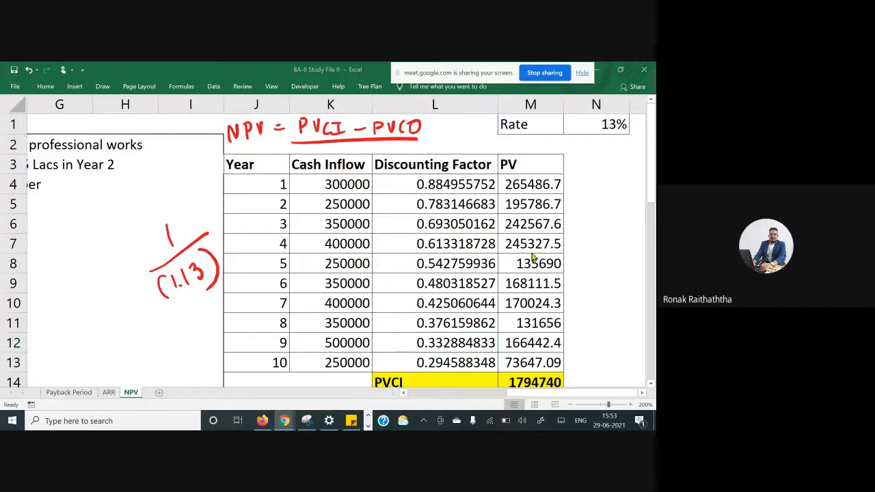
# Switch to the Google Meet window, read the in-call chat messages, and return to Excel
pyautogui.hotkey('alt', 'Tab')
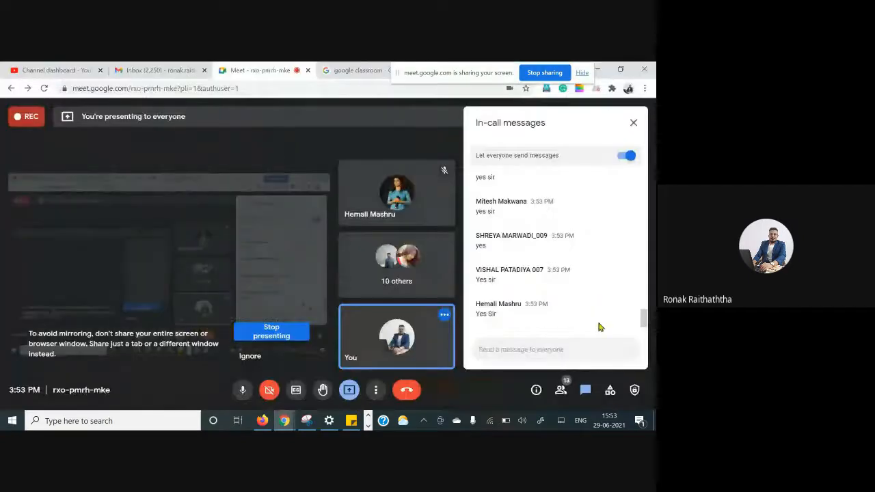
pyautogui.scroll(2, 588, 314)
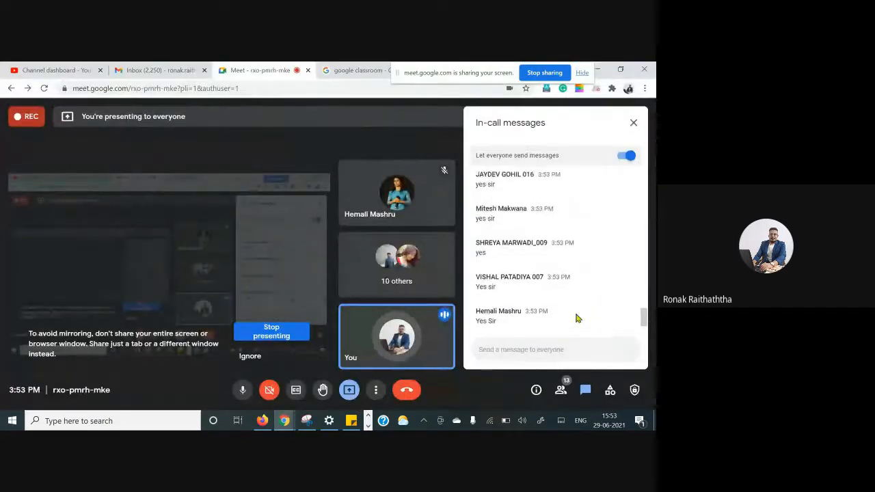
pyautogui.hotkey('alt', 'Tab')
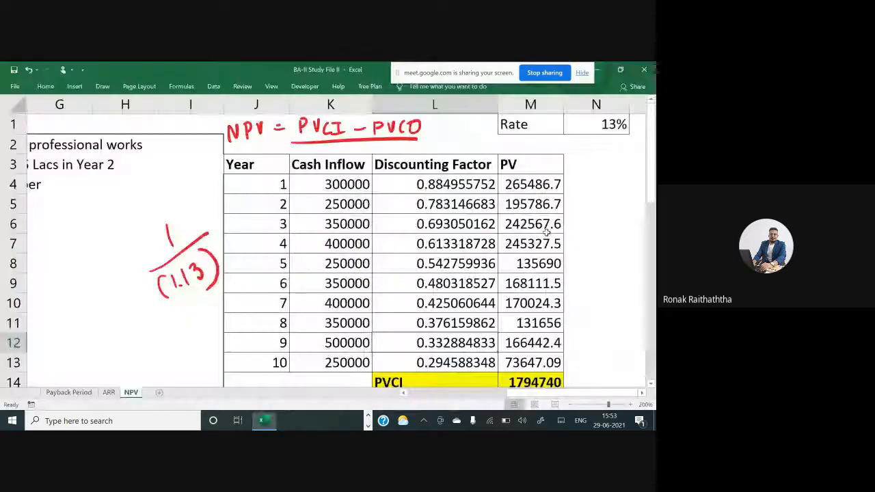
# Copy the table's header row (Year, Cash Inflow, Discounting Factor, PV) into row 15 below PVCI
pyautogui.scroll(-1, 593, 198)
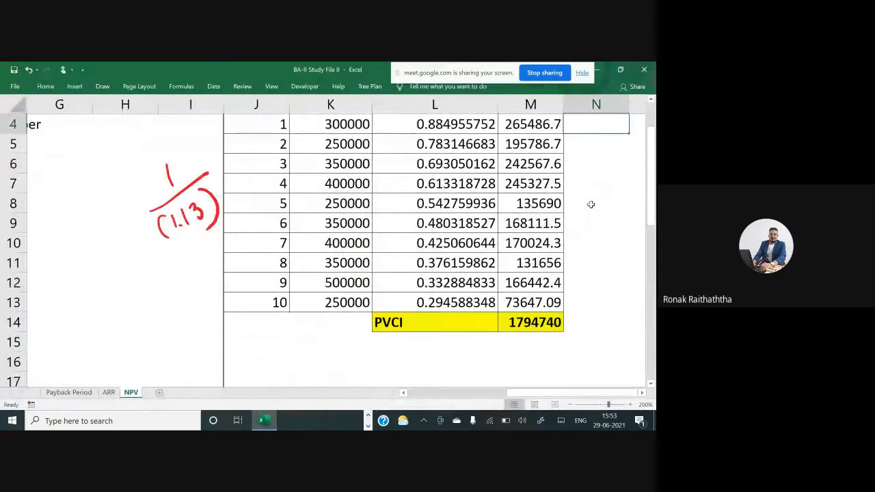
pyautogui.scroll(-2, 323, 305)
pyautogui.click(348, 225)
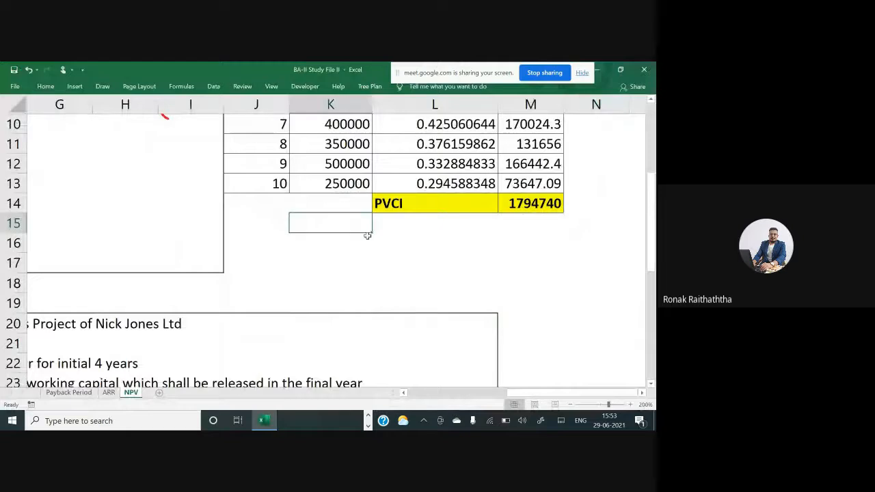
pyautogui.scroll(3, 398, 231)
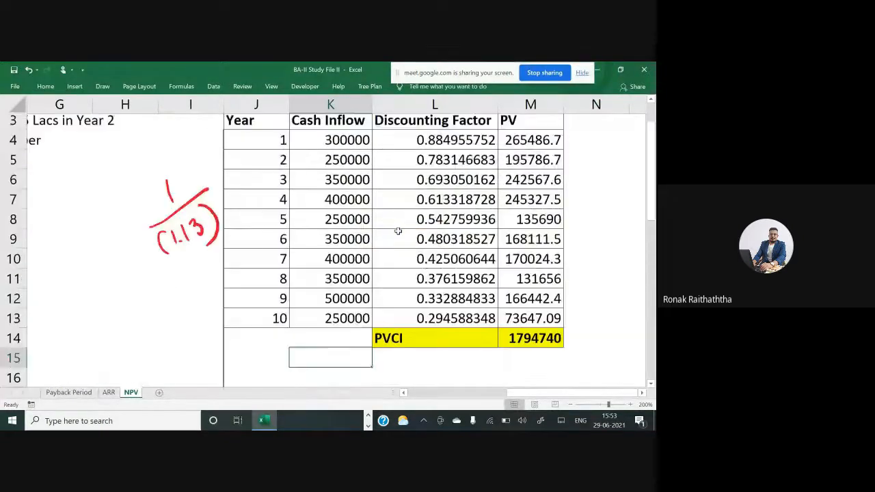
pyautogui.scroll(-1, 399, 231)
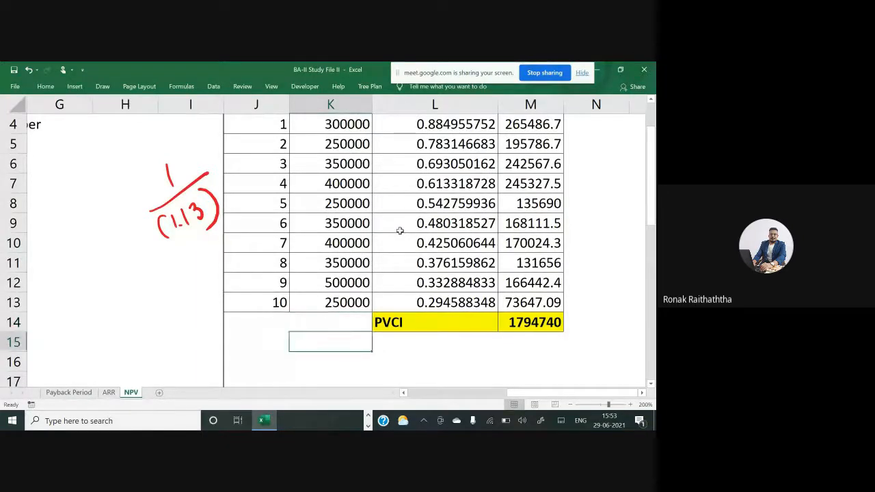
pyautogui.press('Left')
pyautogui.press('Up')
pyautogui.press('Up')
pyautogui.press('Up')
pyautogui.press('Up')
pyautogui.press('Up')
pyautogui.press('Up')
pyautogui.press('Up')
pyautogui.press('Up')
pyautogui.press('Up')
pyautogui.press('Up')
pyautogui.press('Up')
pyautogui.press('Up')
pyautogui.press('Up')
pyautogui.press('Up')
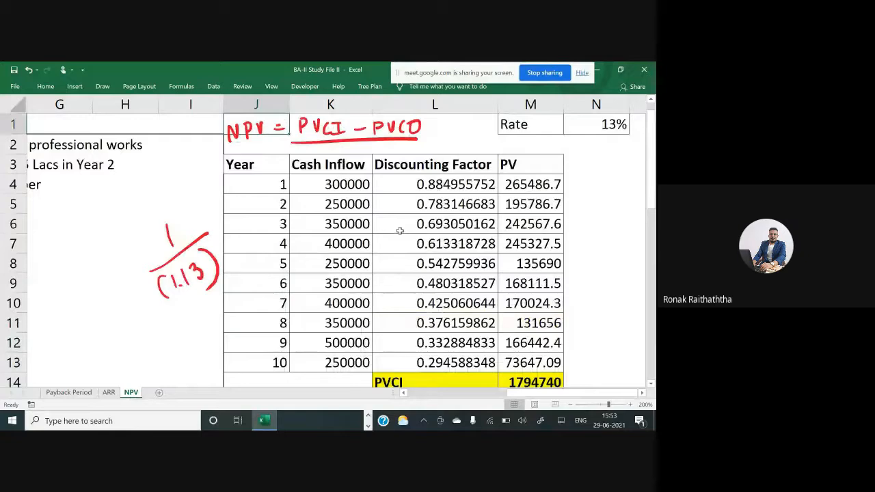
pyautogui.press('Down')
pyautogui.press('Down')
pyautogui.hotkey('shift', 'Right')
pyautogui.hotkey('shift', 'Right')
pyautogui.hotkey('shift', 'Right')
pyautogui.hotkey('ctrl', 'c')
pyautogui.press('Down')
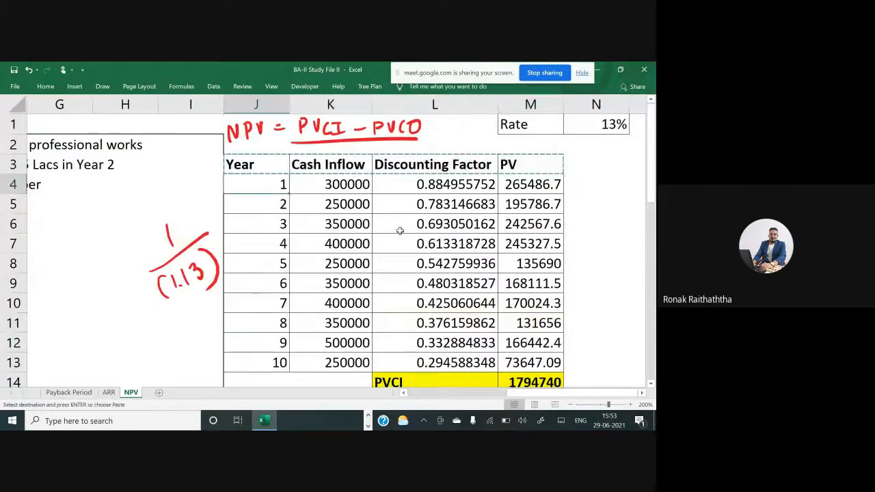
pyautogui.press('Down')
pyautogui.press('Down')
pyautogui.press('Down')
pyautogui.press('Down')
pyautogui.press('Down')
pyautogui.press('Down')
pyautogui.press('Down')
pyautogui.press('Down')
pyautogui.press('Down')
pyautogui.press('Down')
pyautogui.press('Down')
pyautogui.press('Down')
pyautogui.press('Down')
pyautogui.press('Down')
pyautogui.press('Up')
pyautogui.press('Up')
pyautogui.press('Up')
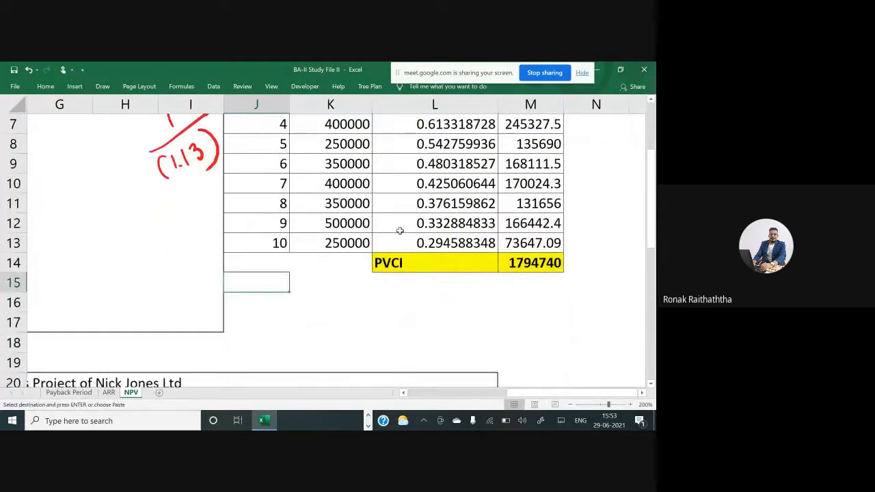
pyautogui.press('Return')
# Rename the copied Cash Inflow header to Cash Outflow and autofit that column's width
pyautogui.press('F2')
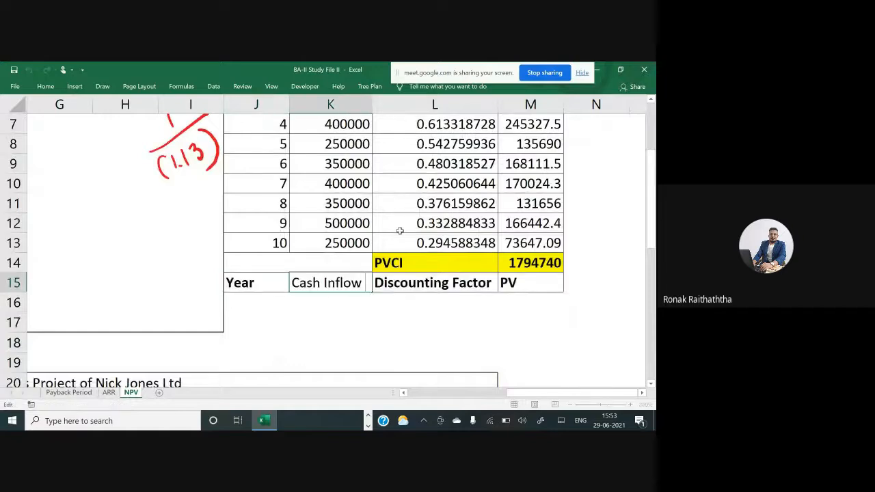
pyautogui.press('Left')
pyautogui.hotkey('shift', 'Left')
pyautogui.hotkey('shift', 'Left')
pyautogui.write('Ou')
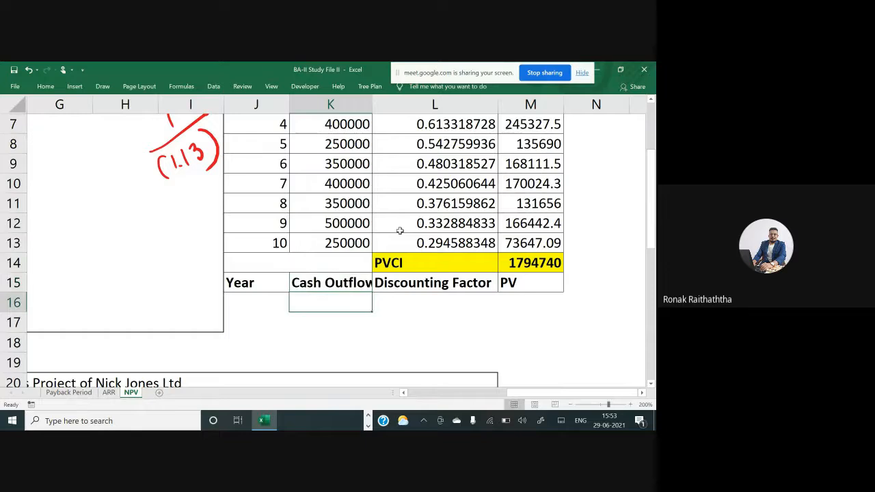
pyautogui.hotkey('alt', 'h')
pyautogui.press('o')
pyautogui.press('i')
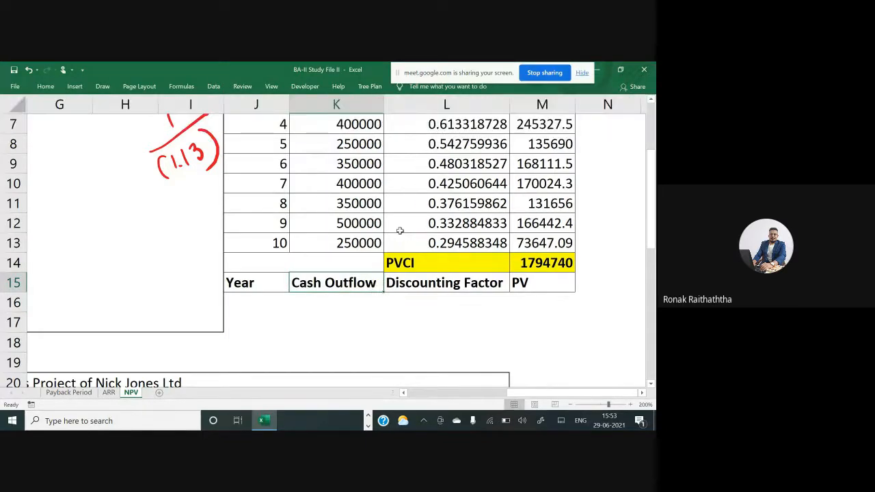
# Underline '10 Lacs right now' in the office chamber problem statement
pyautogui.press('Down')
pyautogui.press('Left')
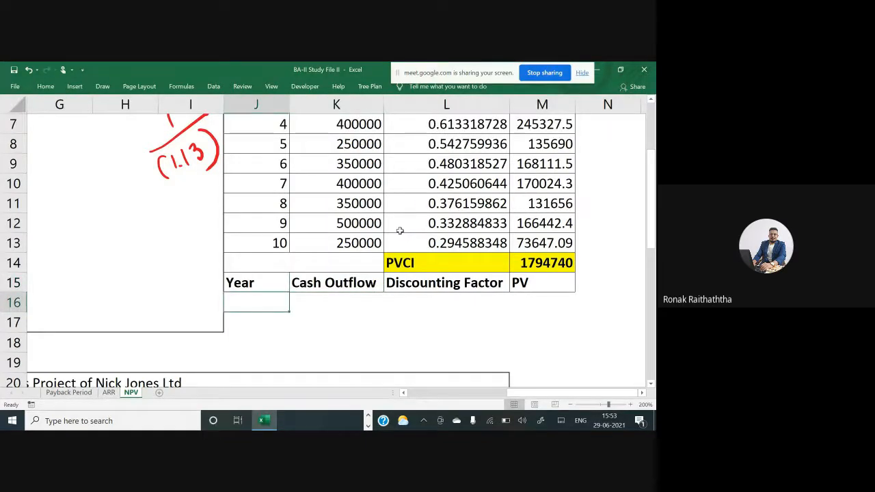
pyautogui.hscroll(-3, 400, 231)
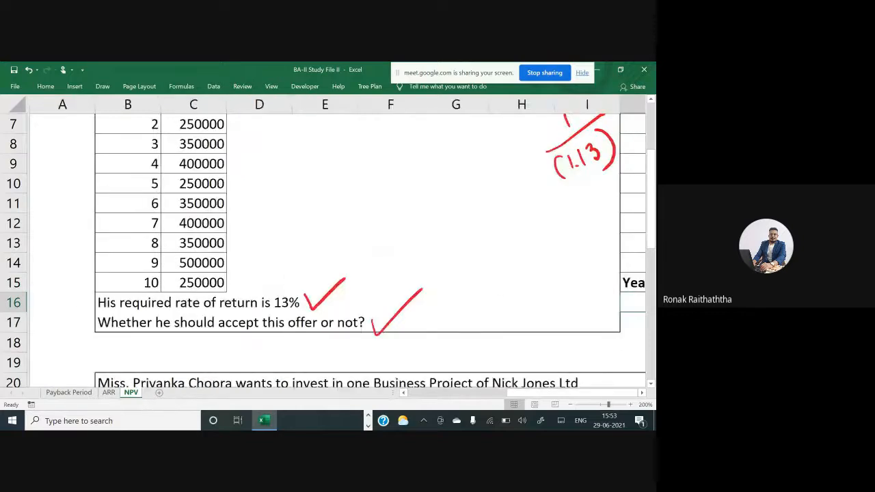
pyautogui.scroll(2, 400, 231)
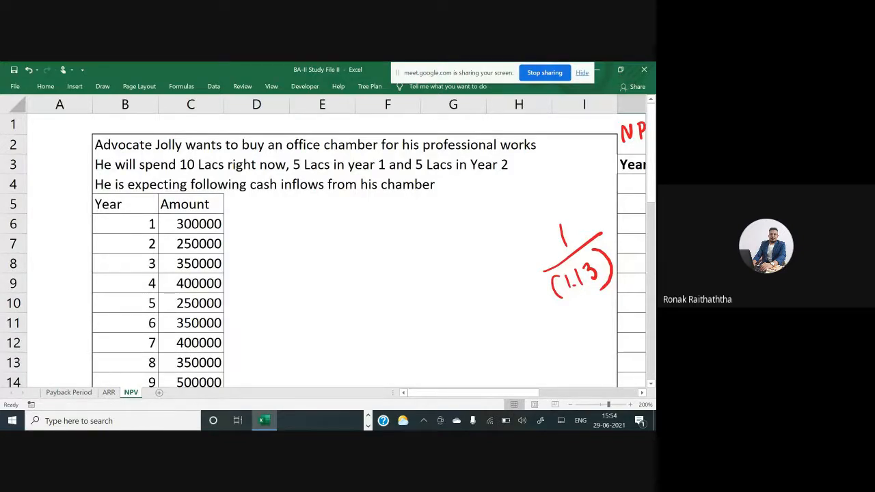
pyautogui.moveTo(223, 175); pyautogui.dragTo(293, 174)
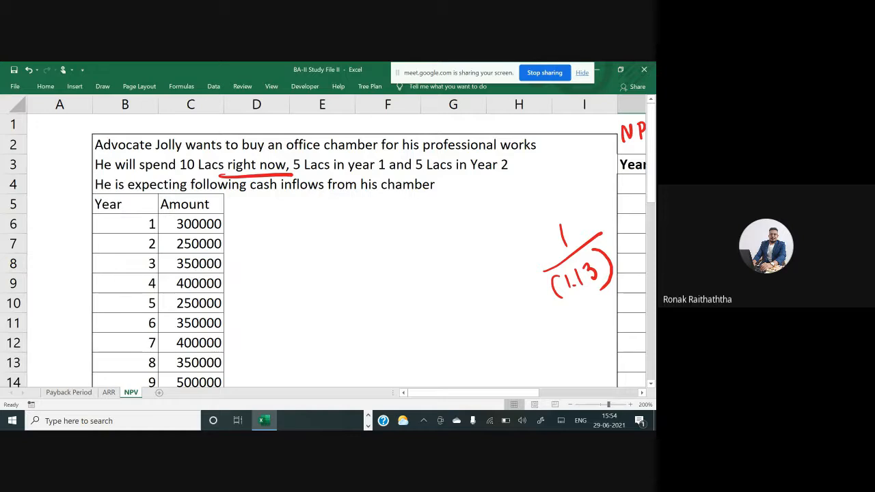
# Enter years 0, 1 and 2 under the new Year header
pyautogui.hscroll(1, 335, 250)
pyautogui.hscroll(4, 335, 249)
pyautogui.scroll(-1, 335, 249)
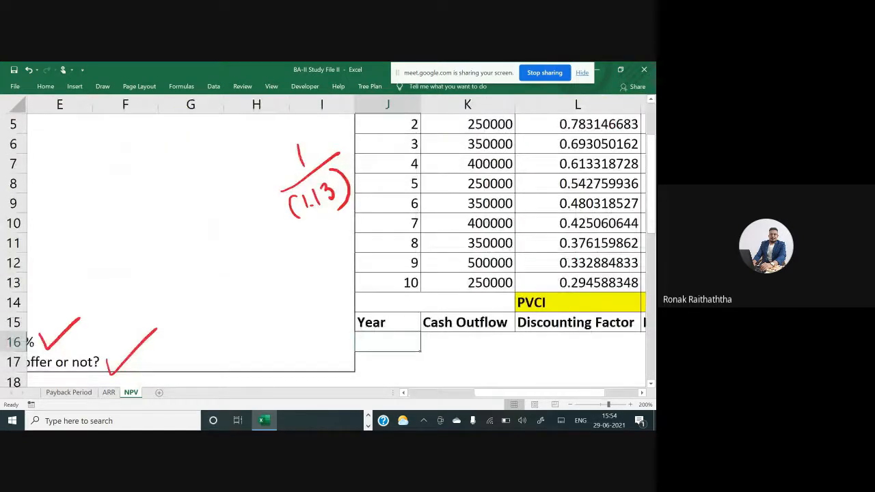
pyautogui.hscroll(1, 335, 250)
pyautogui.scroll(-1, 335, 250)
pyautogui.write('0')
pyautogui.press('Return')
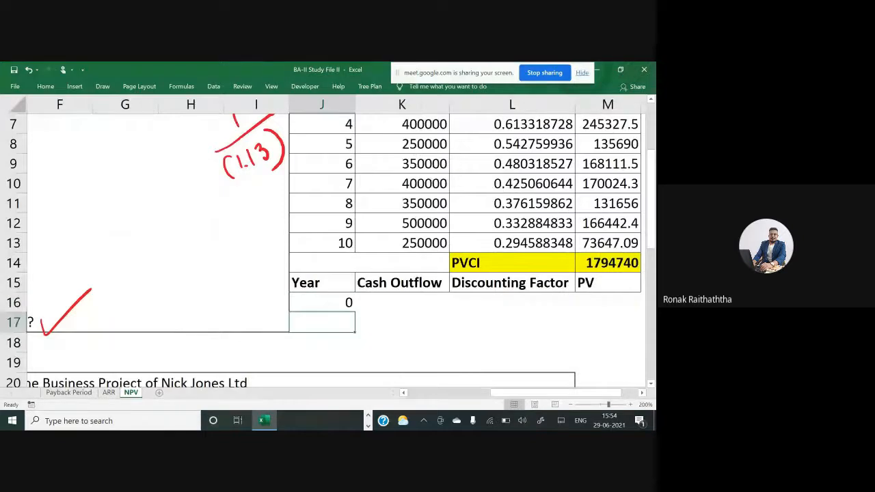
pyautogui.write('1')
pyautogui.press('Return')
pyautogui.write('2')
pyautogui.press('Up')
pyautogui.press('Up')
pyautogui.press('Up')
pyautogui.press('Up')
pyautogui.press('Down')
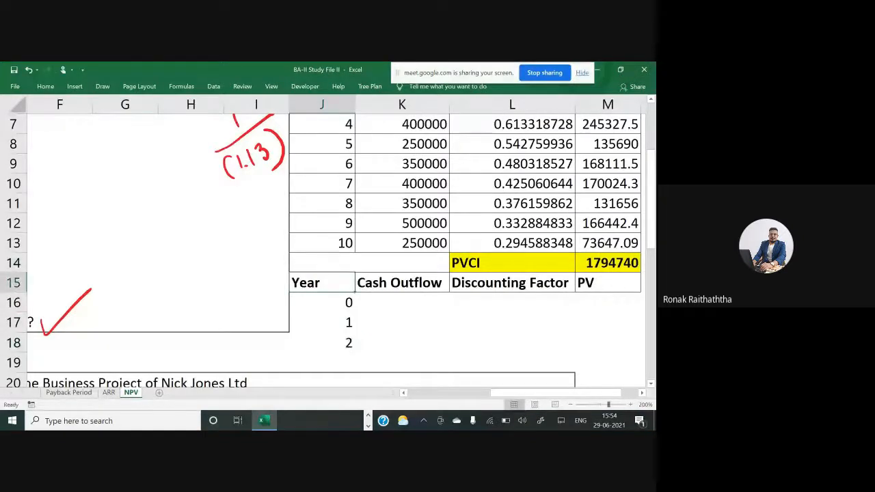
# Enter a year 0 cash outflow of 1000000
pyautogui.press('Left')
pyautogui.scroll(2, 331, 241)
pyautogui.hscroll(-2, 331, 241)
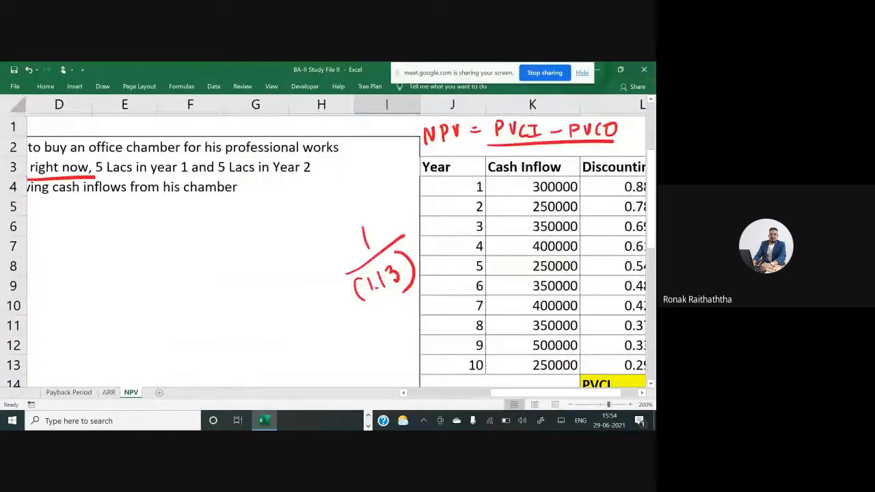
pyautogui.hscroll(-3, 335, 250)
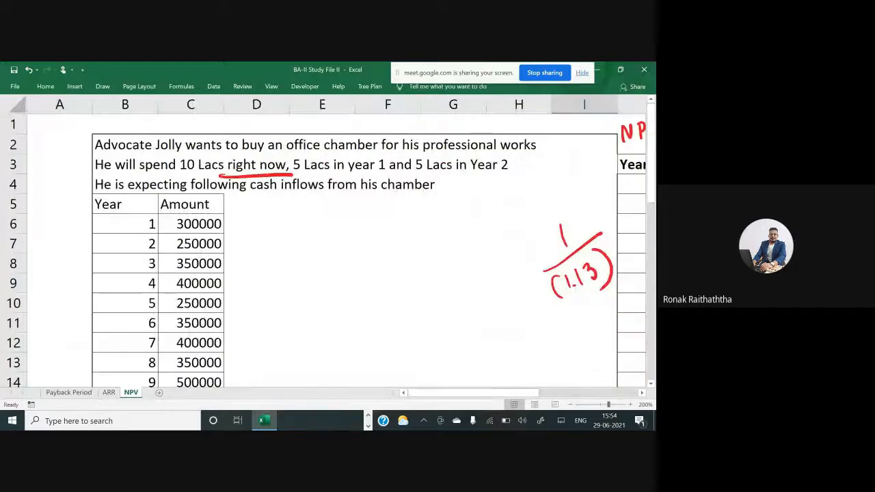
pyautogui.hscroll(6, 335, 241)
pyautogui.scroll(-2, 335, 241)
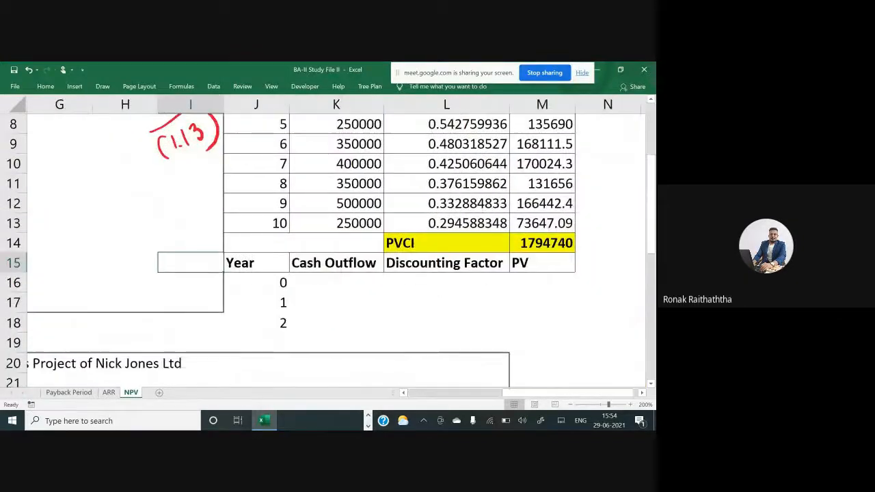
pyautogui.press('Right')
pyautogui.press('Right')
pyautogui.press('Down')
pyautogui.write('1000000')
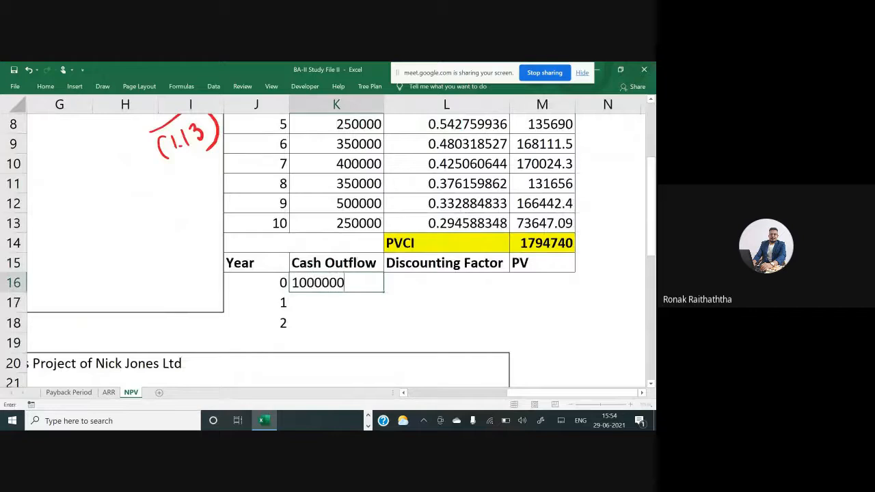
pyautogui.press('Return')
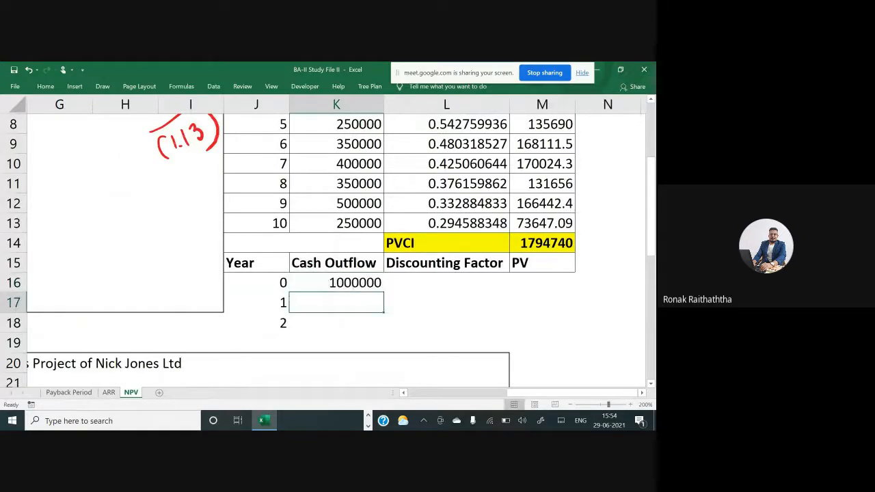
# Enter cash outflows of 500000 for years 1 and 2
pyautogui.write('500000')
pyautogui.press('Return')
pyautogui.press('Up')
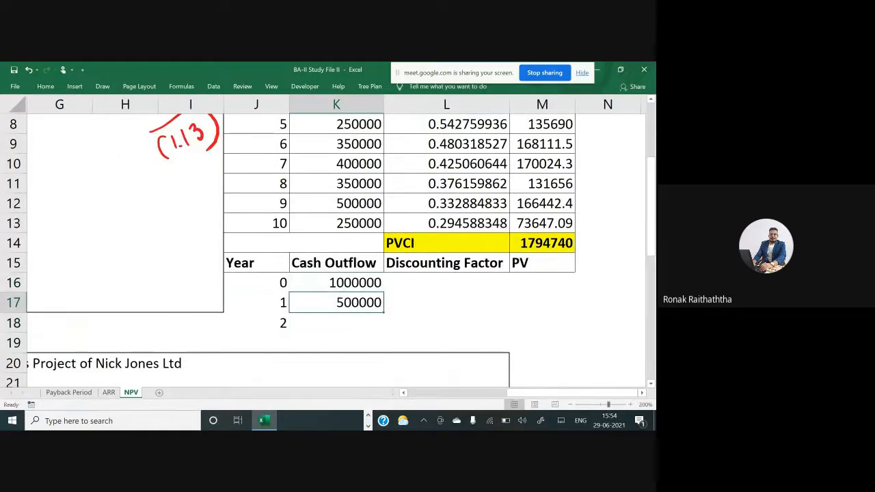
pyautogui.hotkey('ctrl', 'x')
pyautogui.hotkey('ctrl', 'Down')
pyautogui.hotkey('ctrl', 'v')
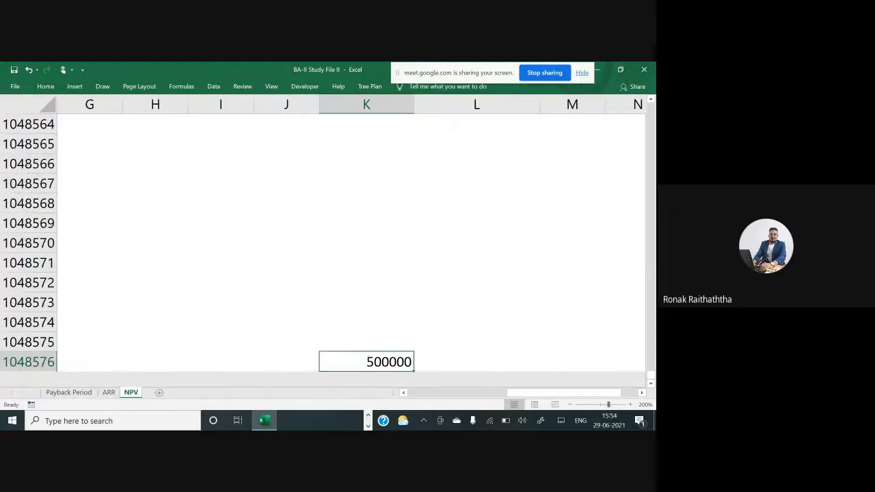
pyautogui.hotkey('ctrl', 'c')
pyautogui.hotkey('ctrl', 'Up')
pyautogui.press('Down')
pyautogui.press('Return')
pyautogui.press('Up')
pyautogui.press('Up')
pyautogui.press('Up')
pyautogui.press('Up')
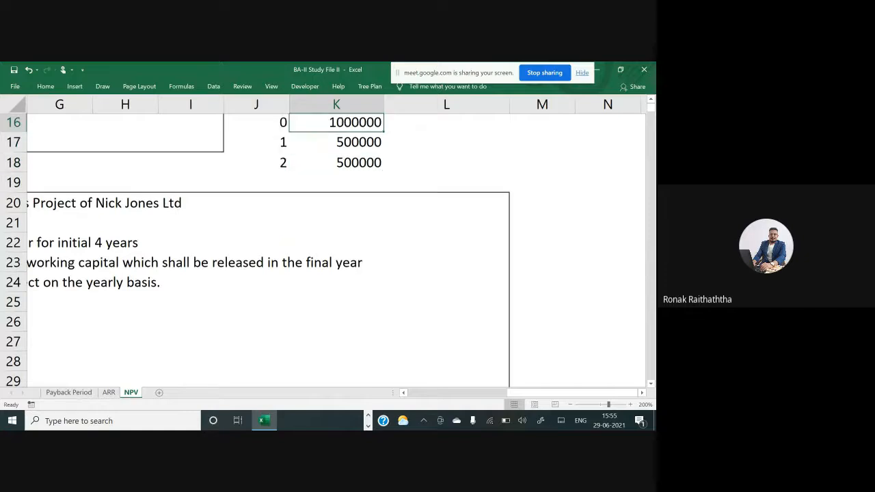
pyautogui.press('Up')
pyautogui.press('Up')
pyautogui.press('Up')
pyautogui.press('Down')
pyautogui.press('Down')
pyautogui.press('Down')
pyautogui.press('Down')
pyautogui.press('Right')
pyautogui.press('Down')
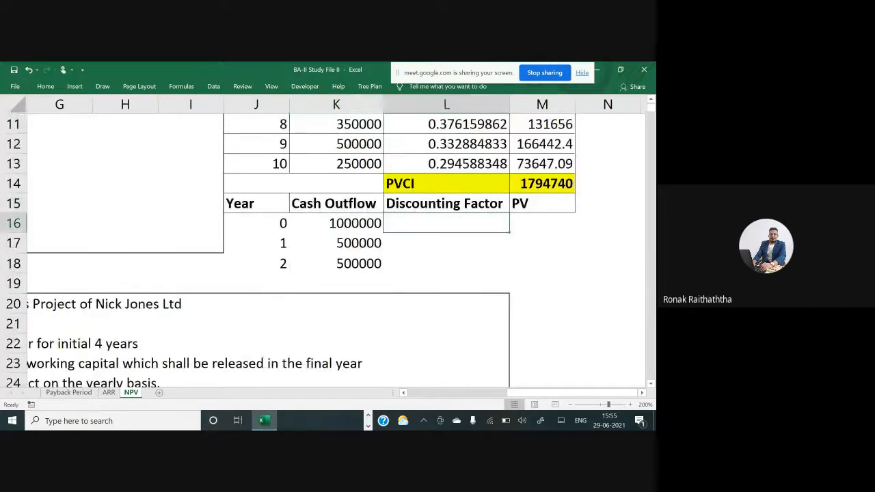
pyautogui.press('Down')
pyautogui.press('Up')
pyautogui.scroll(2, 415, 191)
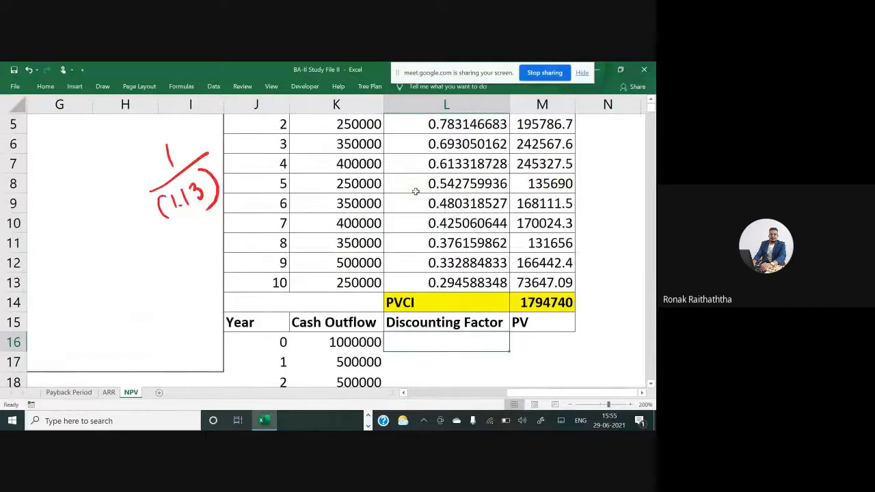
# Paste the year 1 and year 2 discounting factors from the inflow table as values into the outflow table
pyautogui.scroll(1, 415, 191)
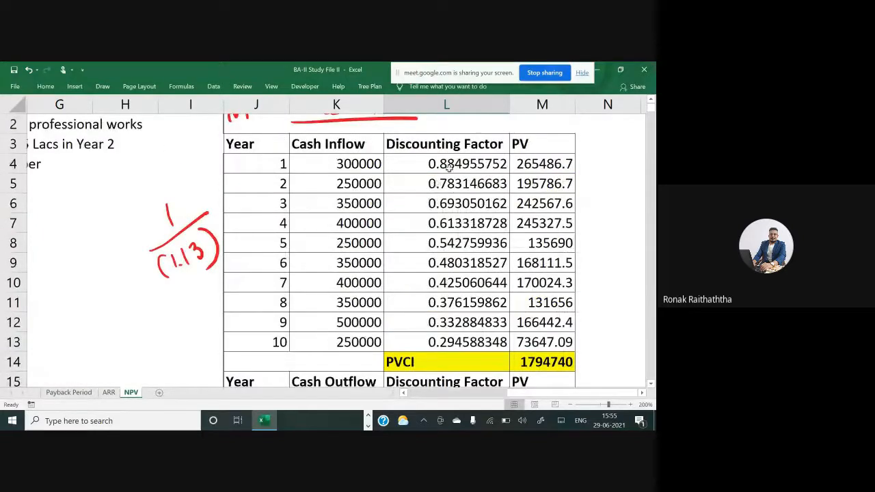
pyautogui.moveTo(444, 162); pyautogui.dragTo(448, 182)
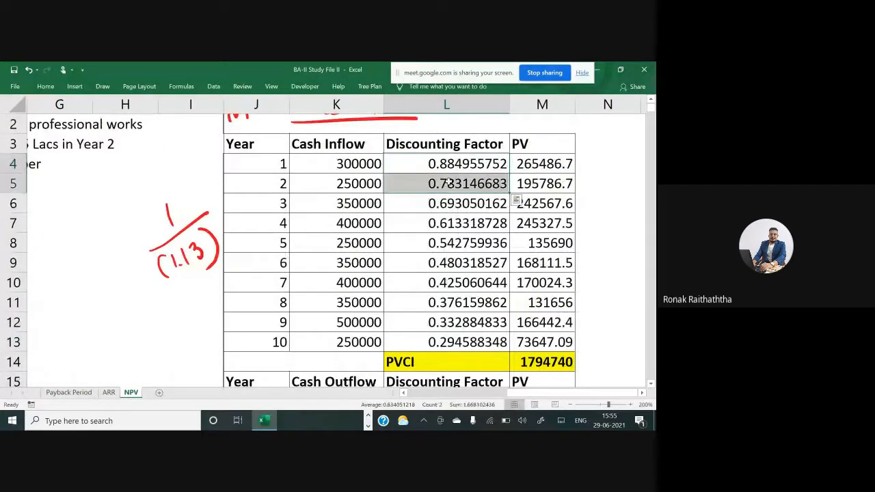
pyautogui.hotkey('ctrl', 'c')
pyautogui.scroll(-1, 448, 176)
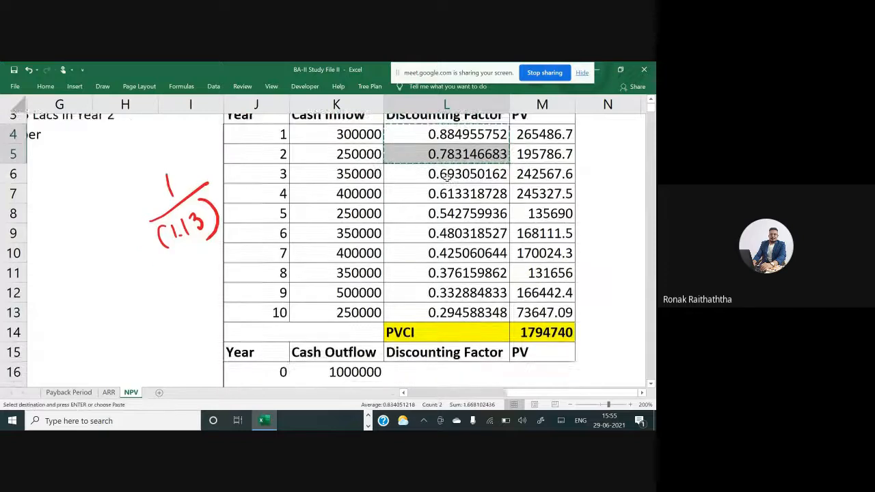
pyautogui.scroll(-3, 448, 177)
pyautogui.moveTo(435, 238); pyautogui.dragTo(445, 262)
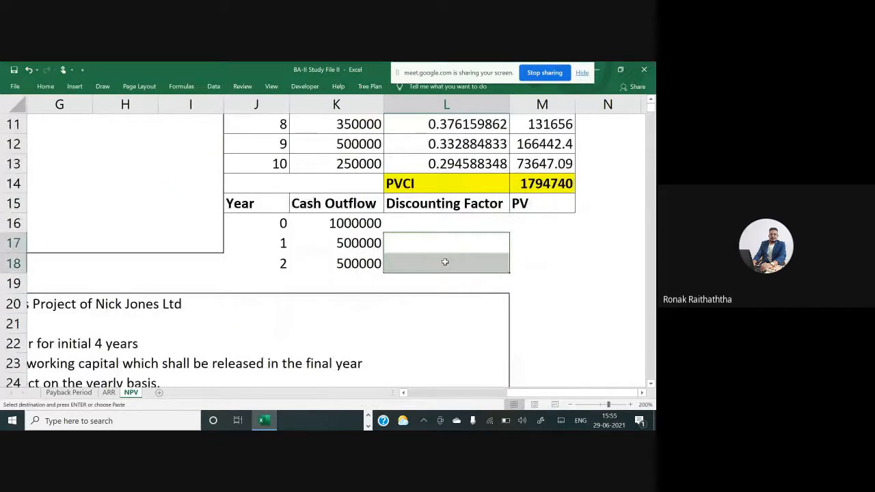
pyautogui.hotkey('alt', 'h')
pyautogui.press('v')
pyautogui.press('s')
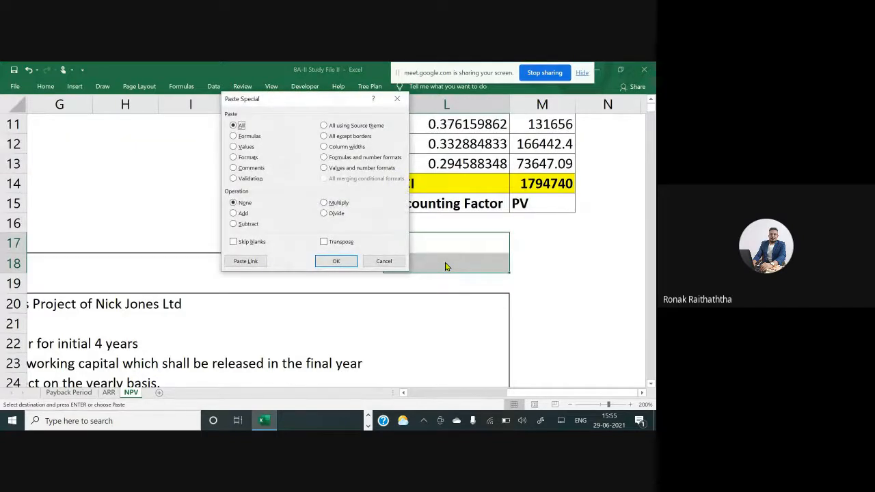
pyautogui.press('Escape')
pyautogui.scroll(4, 445, 262)
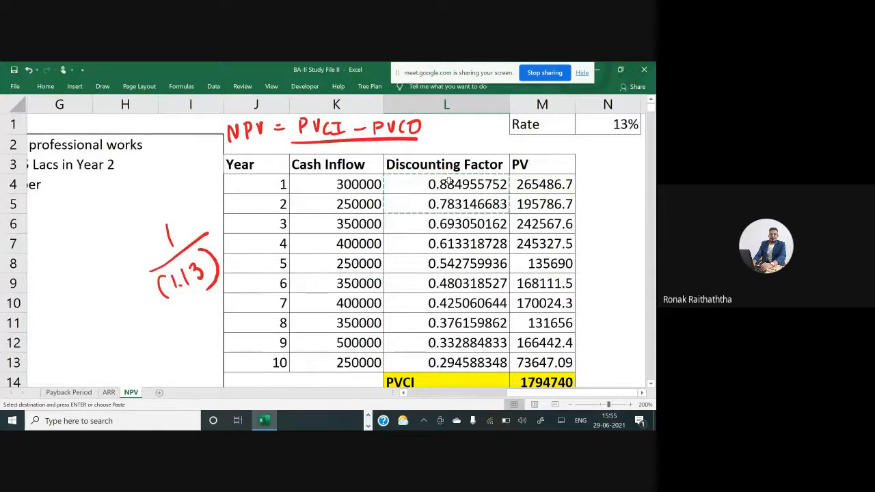
pyautogui.click(449, 186)
pyautogui.moveTo(448, 186); pyautogui.dragTo(451, 200)
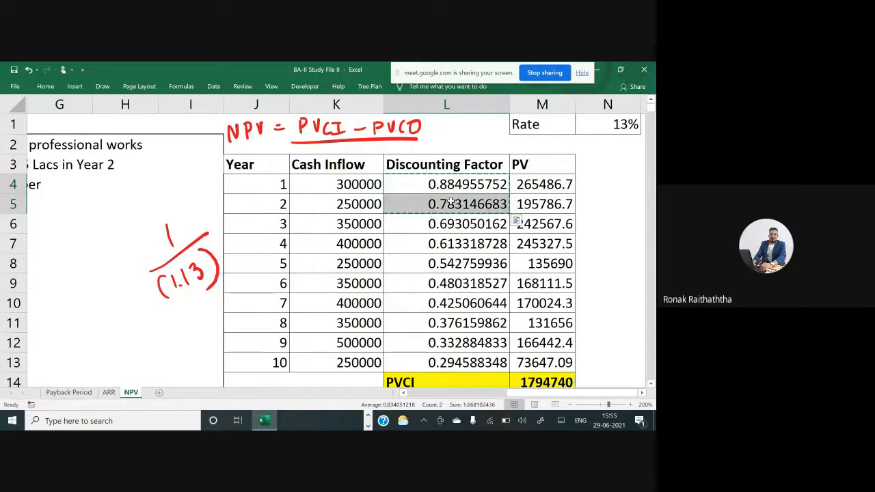
pyautogui.scroll(-4, 448, 205)
pyautogui.click(426, 186)
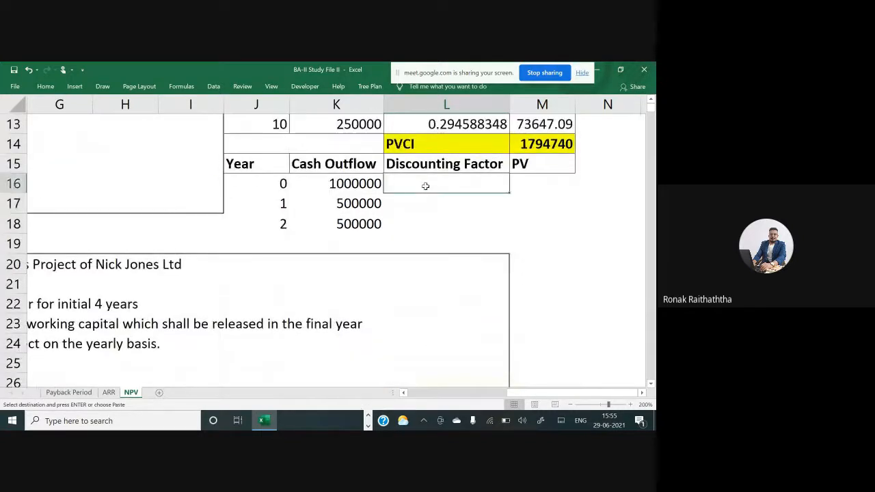
pyautogui.click(432, 199)
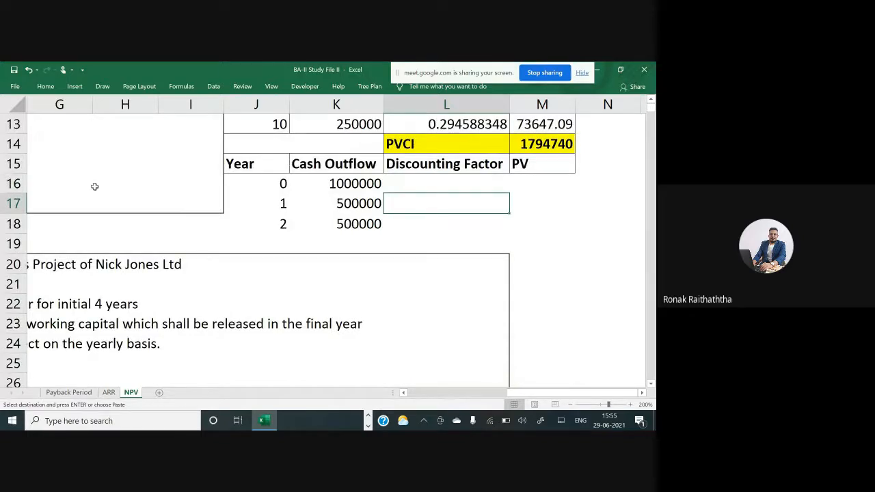
pyautogui.click(45, 86)
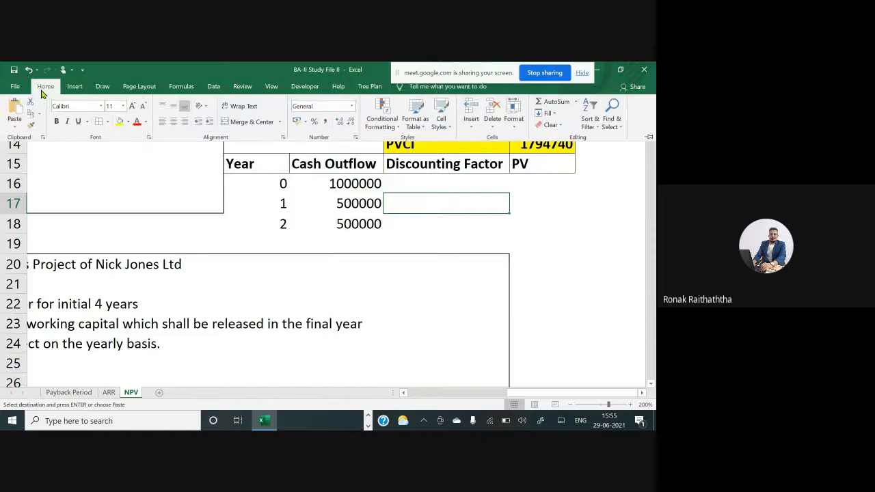
pyautogui.click(19, 127)
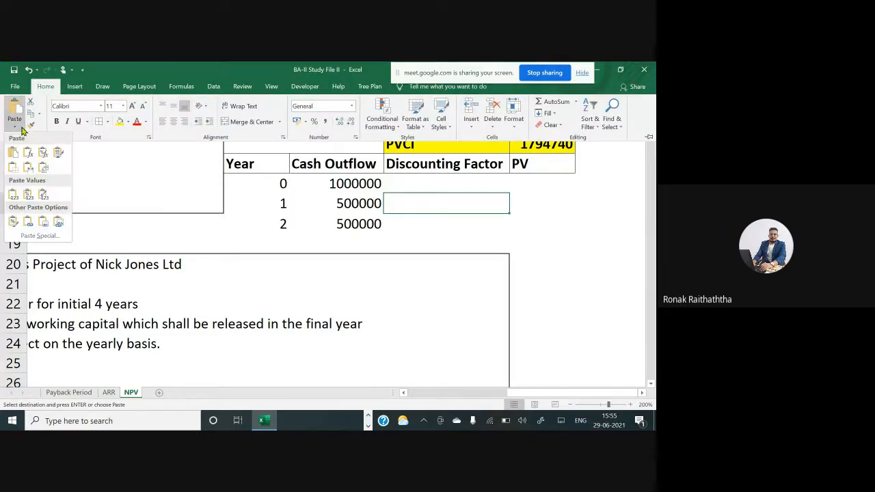
pyautogui.click(39, 236)
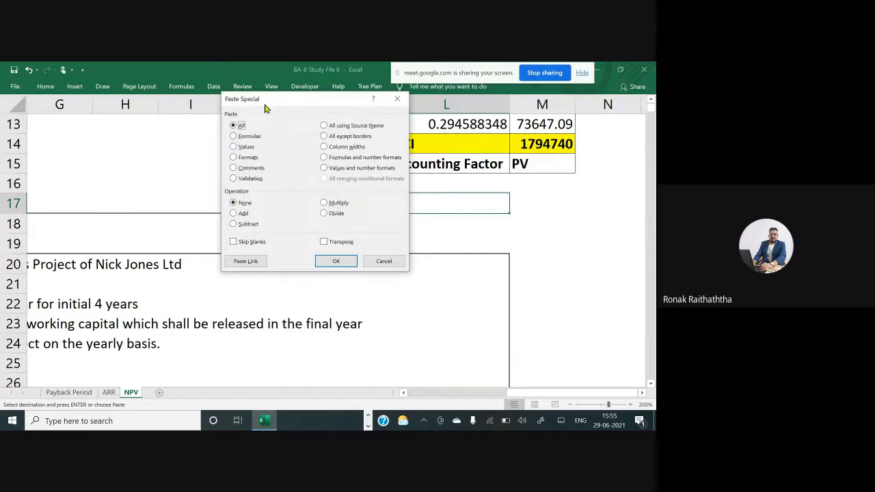
pyautogui.click(234, 147)
pyautogui.click(331, 260)
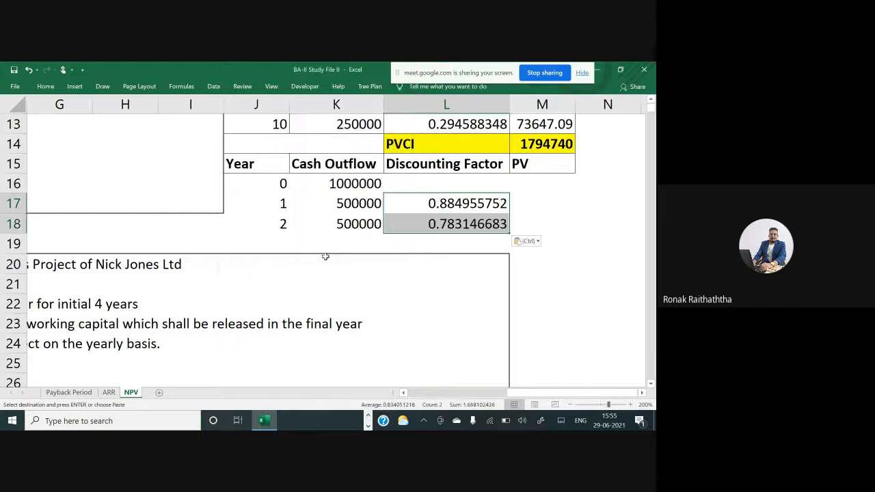
# Enter a discounting factor of 1 for year 0
pyautogui.click(452, 179)
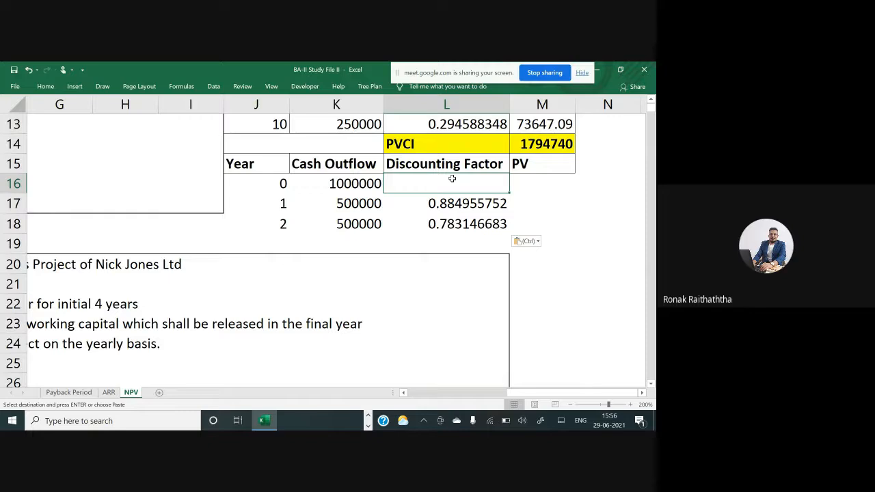
pyautogui.write('1')
pyautogui.press('Return')
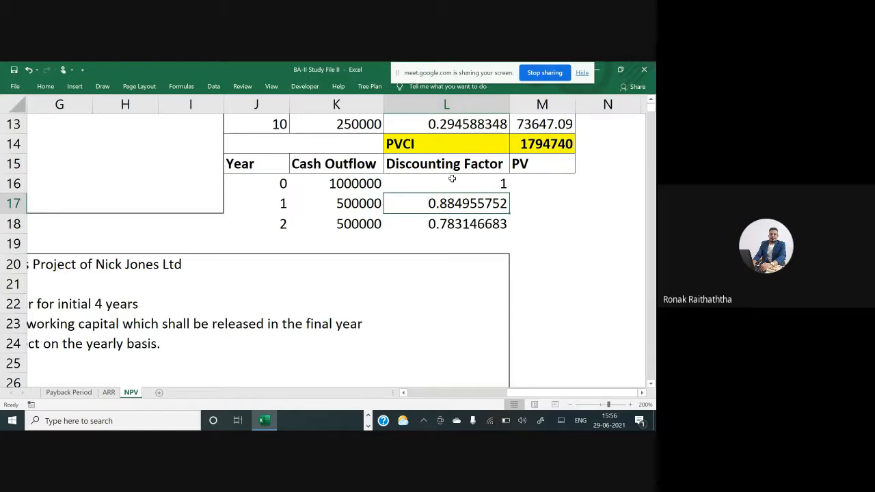
# Calculate the year 0 PV as cash outflow multiplied by discounting factor
pyautogui.click(452, 180)
pyautogui.press('Right')
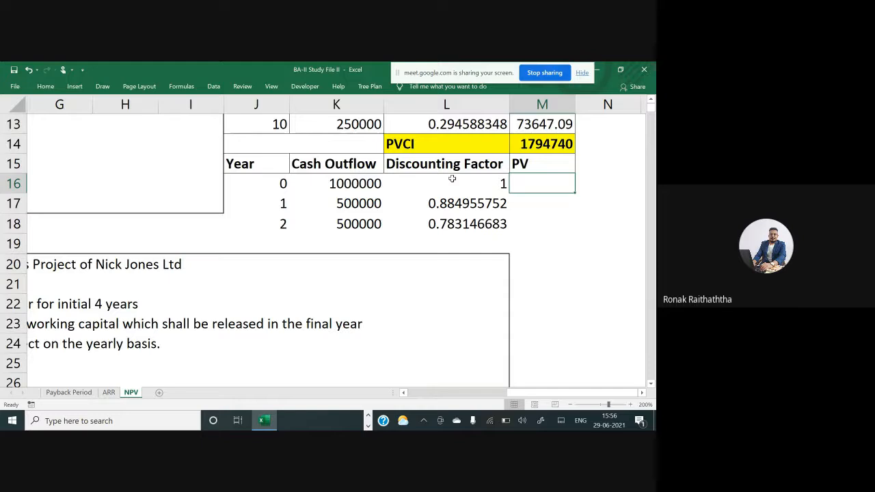
pyautogui.press('Down')
pyautogui.press('Up')
pyautogui.write('=')
pyautogui.press('Left')
pyautogui.press('Left')
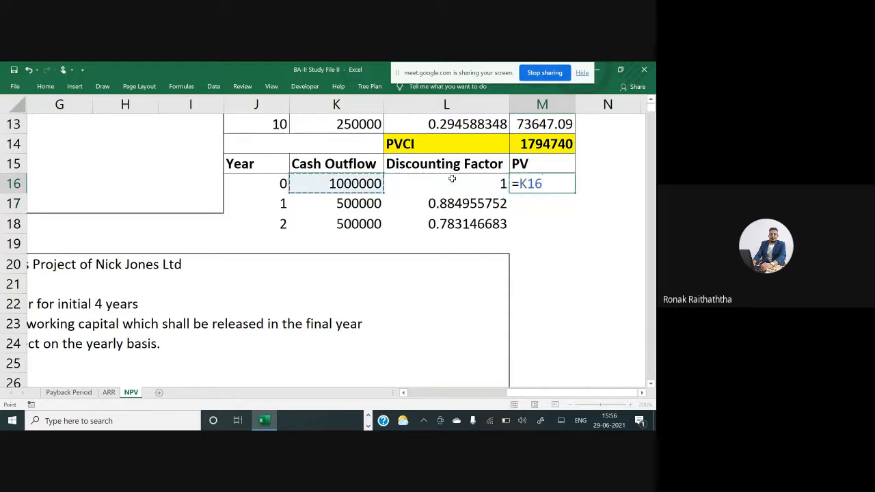
pyautogui.write('*')
pyautogui.press('Left')
pyautogui.press('Return')
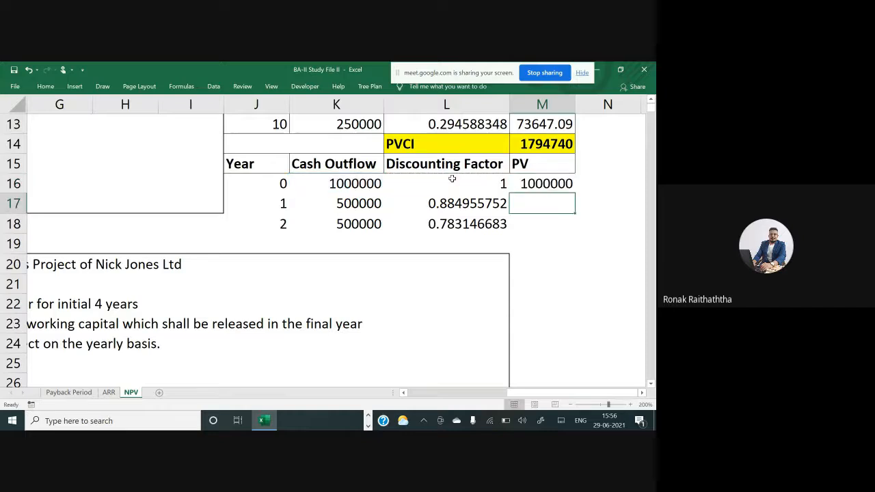
# Copy the PV formula down to years 1 and 2
pyautogui.press('Up')
pyautogui.hotkey('ctrl', 'c')
pyautogui.press('Down')
pyautogui.hotkey('shift', 'Down')
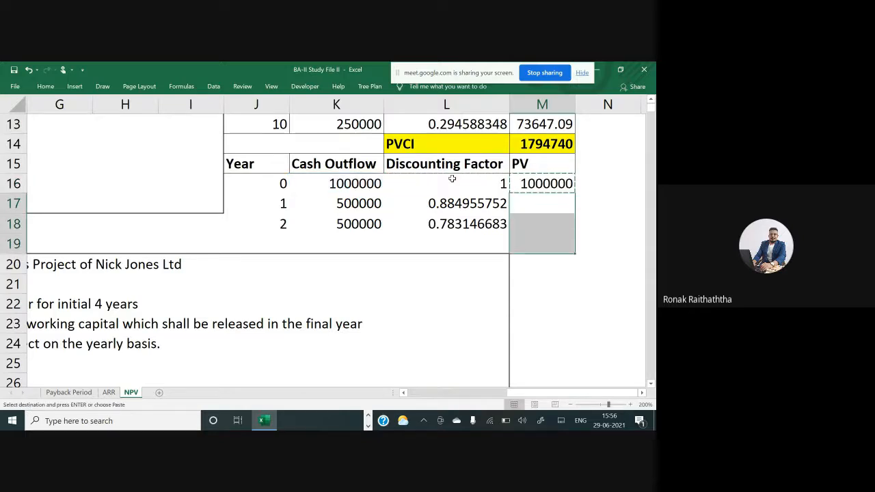
pyautogui.press('Return')
pyautogui.press('Down')
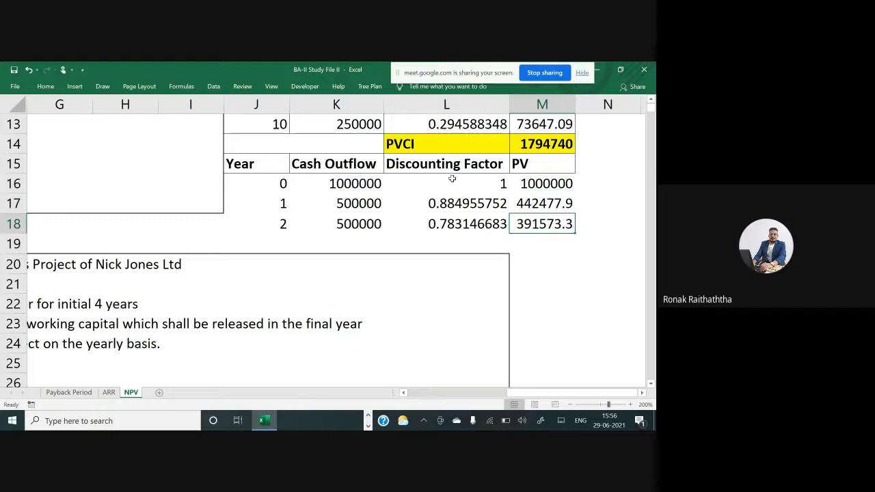
# Apply borders to the Year, Cash Outflow, Discounting Factor and PV data rows
pyautogui.press('Up')
pyautogui.press('Left')
pyautogui.press('Left')
pyautogui.press('Left')
pyautogui.press('Up')
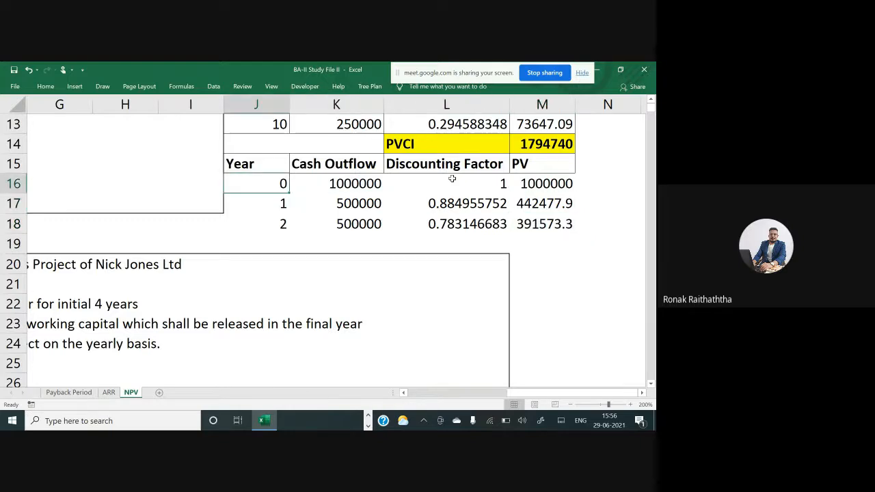
pyautogui.hotkey('shift', 'Right')
pyautogui.hotkey('shift', 'Right')
pyautogui.hotkey('shift', 'Right')
pyautogui.hotkey('shift', 'Down')
pyautogui.hotkey('shift', 'Down')
pyautogui.press('alt')
pyautogui.press('alt')
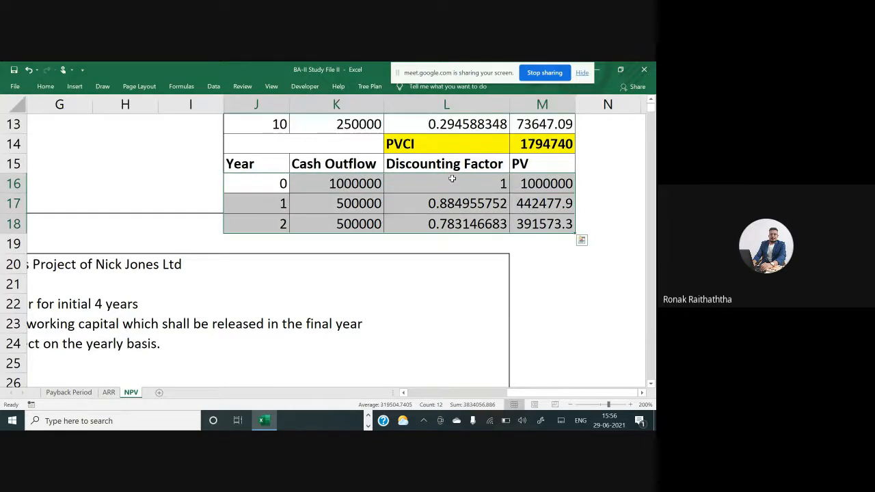
pyautogui.press('Down')
pyautogui.press('Down')
pyautogui.press('Right')
pyautogui.press('Right')
pyautogui.press('Right')
pyautogui.press('Down')
pyautogui.press('Left')
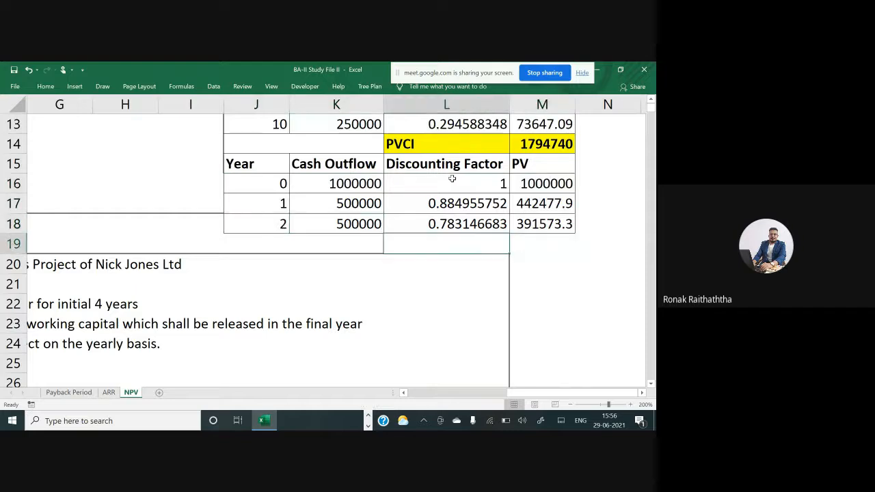
# Copy the highlighted PVCI total row to just below the outflow table
pyautogui.press('Up')
pyautogui.press('Up')
pyautogui.press('Up')
pyautogui.press('Up')
pyautogui.press('Up')
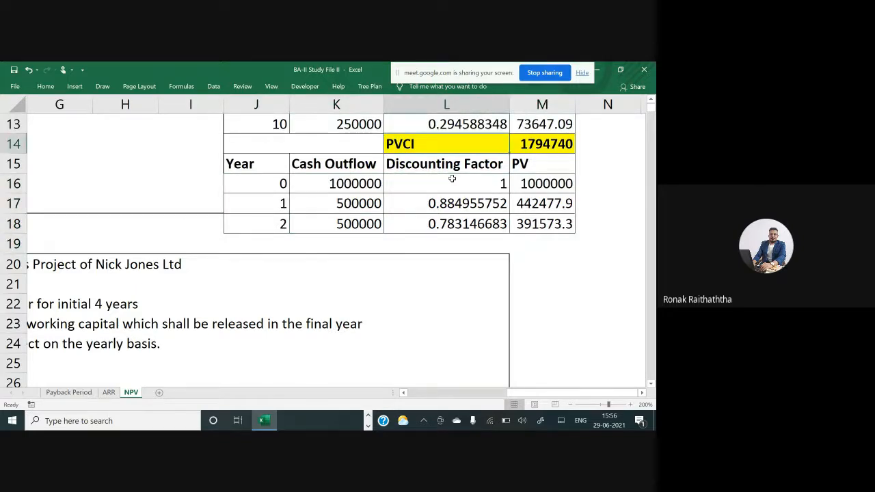
pyautogui.hotkey('shift', 'Right')
pyautogui.hotkey('ctrl', 'c')
pyautogui.press('Down')
pyautogui.press('Down')
pyautogui.press('Down')
pyautogui.press('Down')
pyautogui.press('Down')
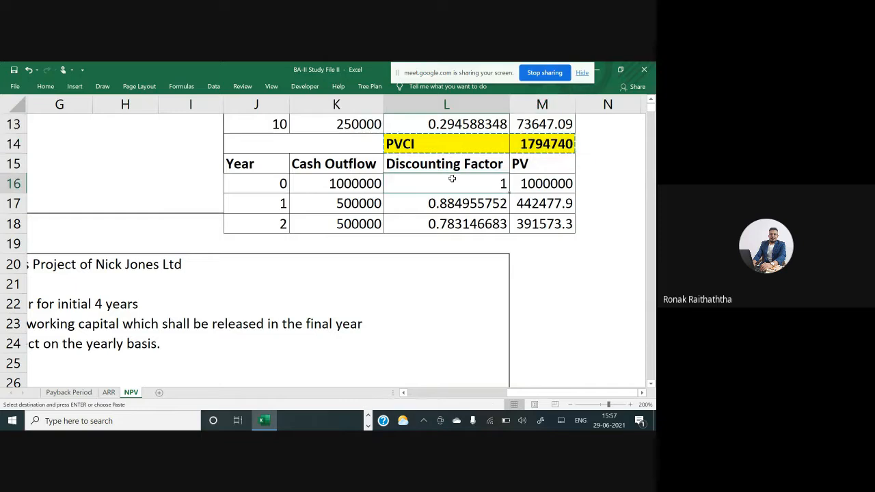
pyautogui.hotkey('ctrl', 'v')
pyautogui.press('Right')
pyautogui.press('Right')
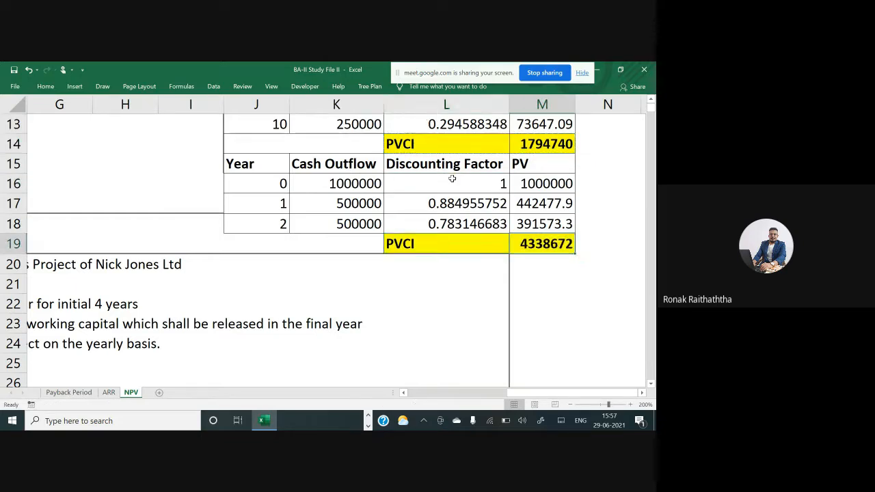
# Total the year 0 to 2 outflow PVs with a SUM formula in the total row below the outflow table
pyautogui.press('Left')
pyautogui.press('F2')
pyautogui.press('Escape')
pyautogui.write('=')
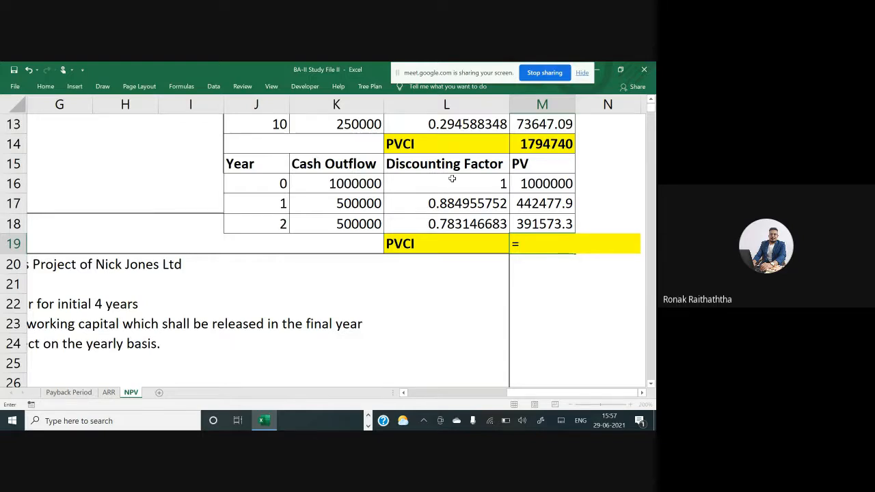
pyautogui.write('sum(')
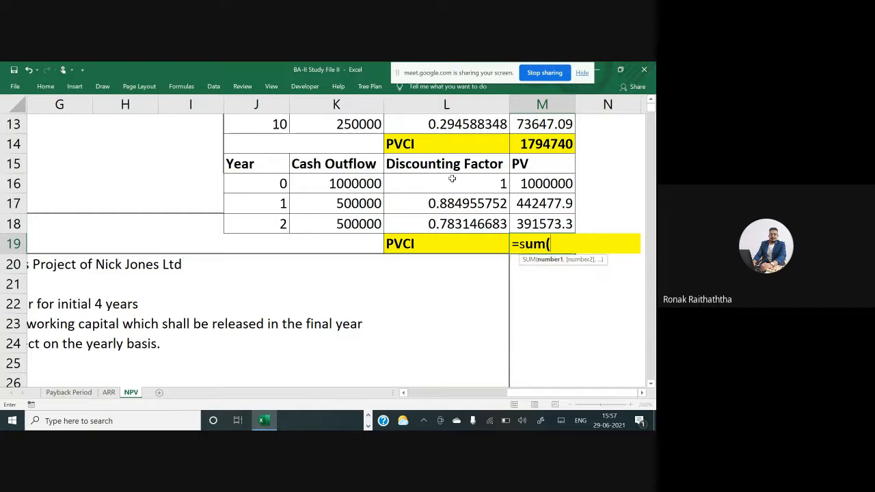
pyautogui.moveTo(532, 182); pyautogui.dragTo(535, 223)
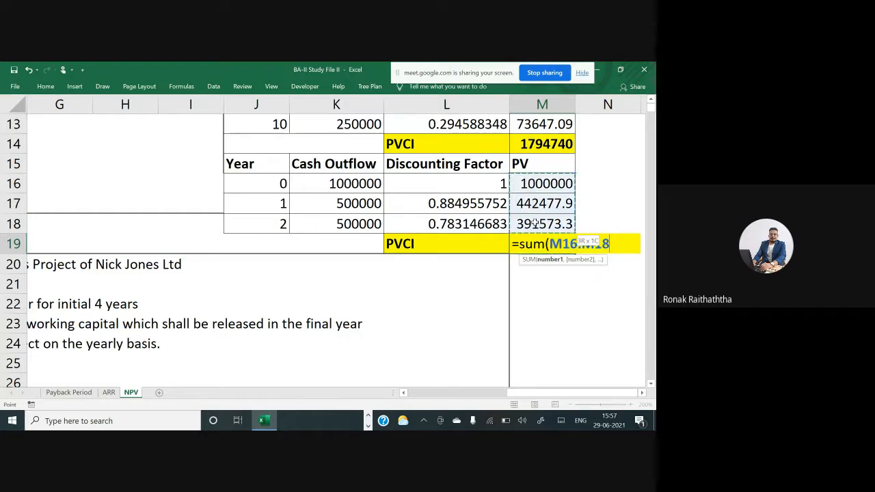
pyautogui.write(')')
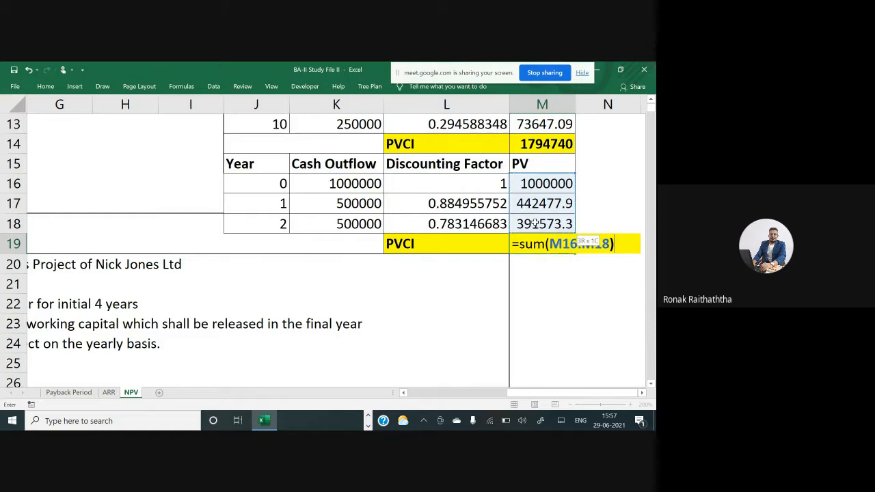
pyautogui.press('Return')
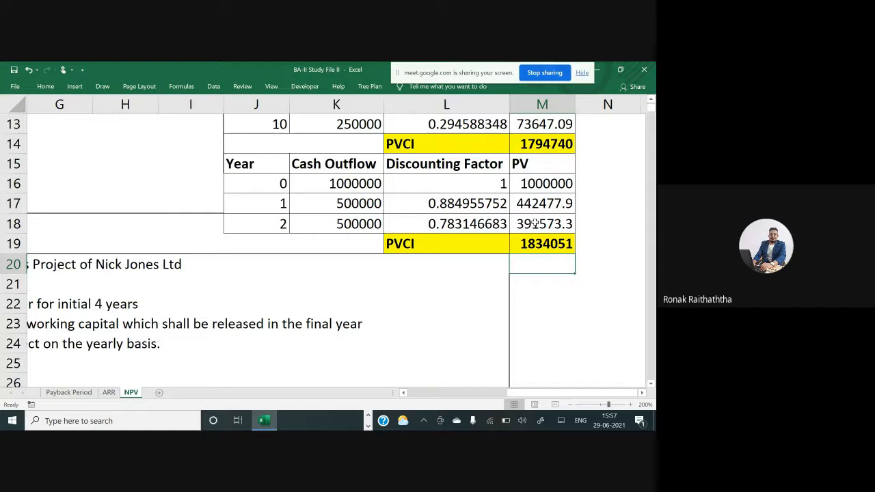
# Relabel the outflow total row as PVCO
pyautogui.press('Up')
pyautogui.press('Left')
pyautogui.press('F2')
pyautogui.press('BackSpace')
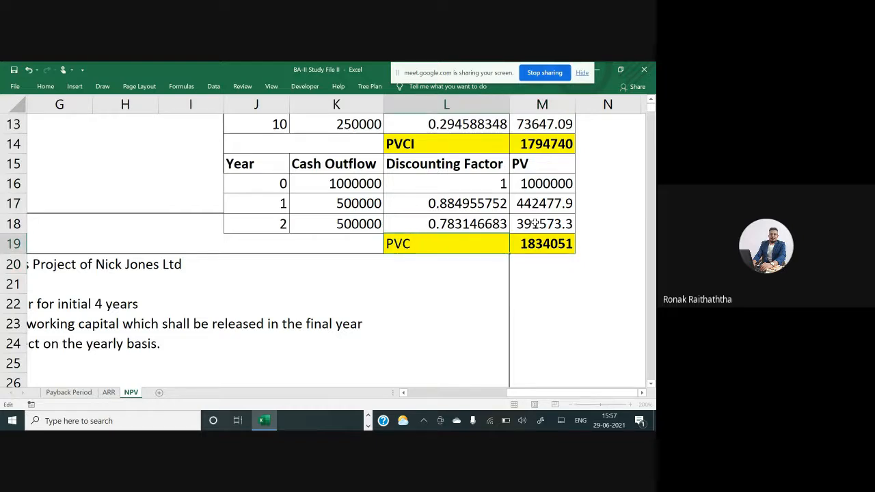
pyautogui.write(')')
pyautogui.press('Return')
pyautogui.press('Up')
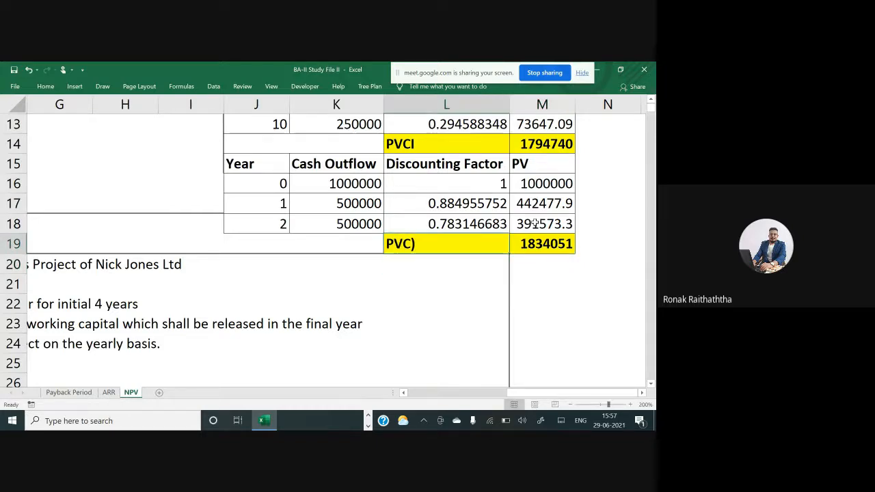
pyautogui.press('F2')
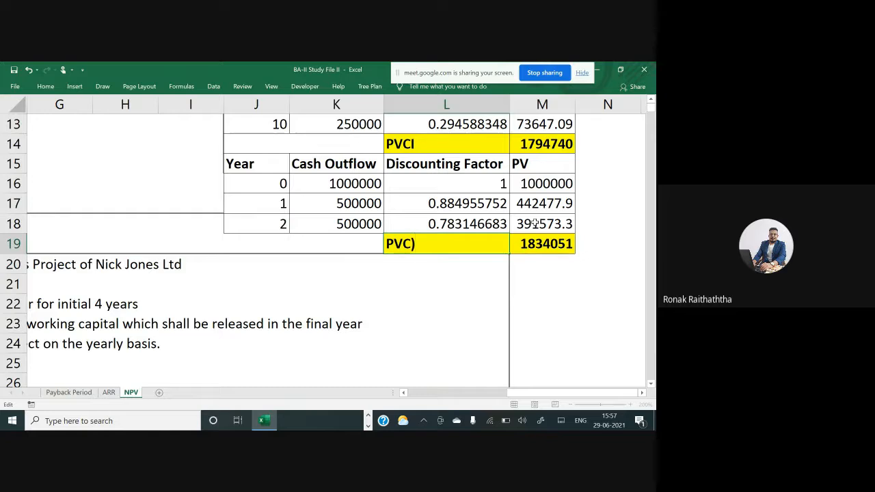
pyautogui.press('BackSpace')
pyautogui.write('O')
pyautogui.press('Return')
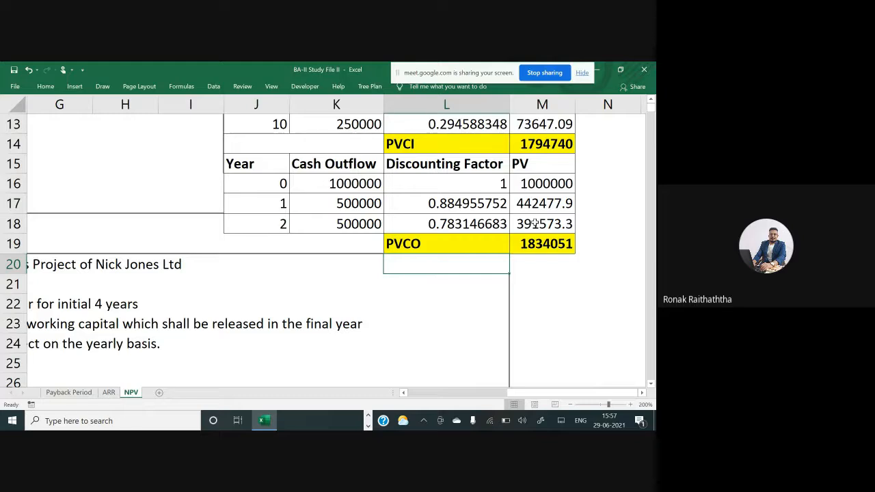
# Enter the label NPV in a cell beside the outflow table
pyautogui.press('Right')
pyautogui.press('Right')
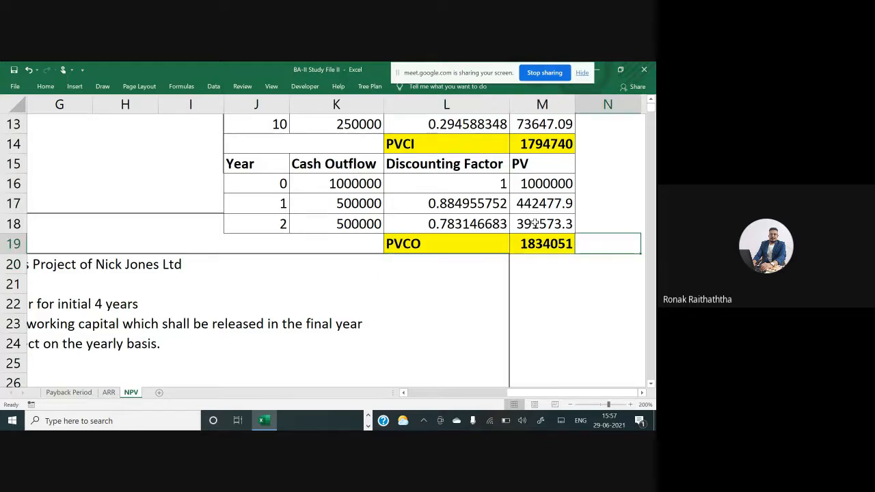
pyautogui.hscroll(2, 535, 223)
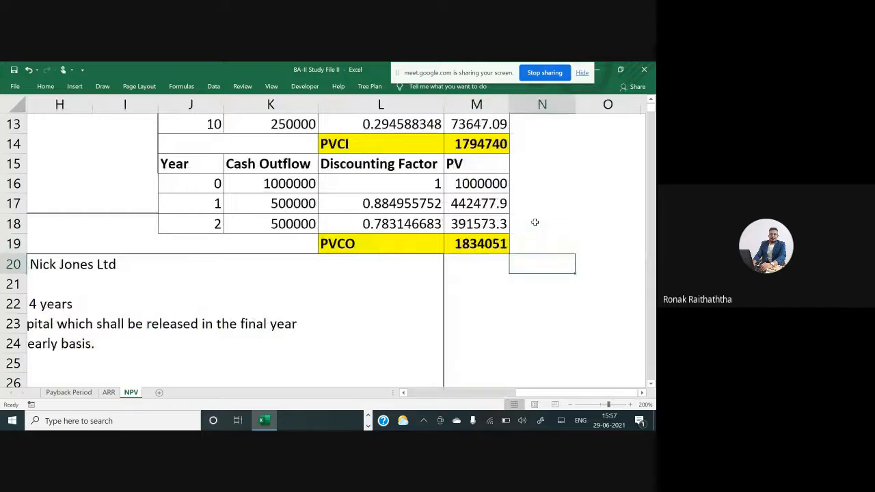
pyautogui.press('Up')
pyautogui.press('Up')
pyautogui.press('Up')
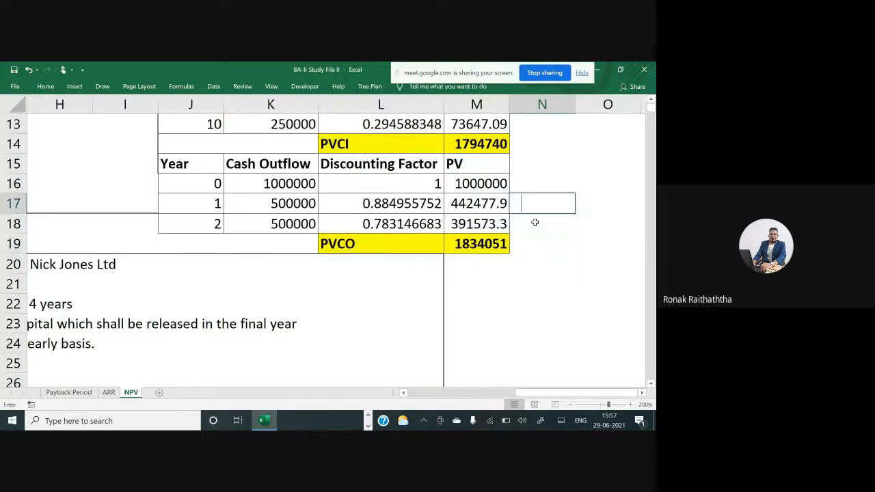
pyautogui.write('NPV')
pyautogui.press('Tab')
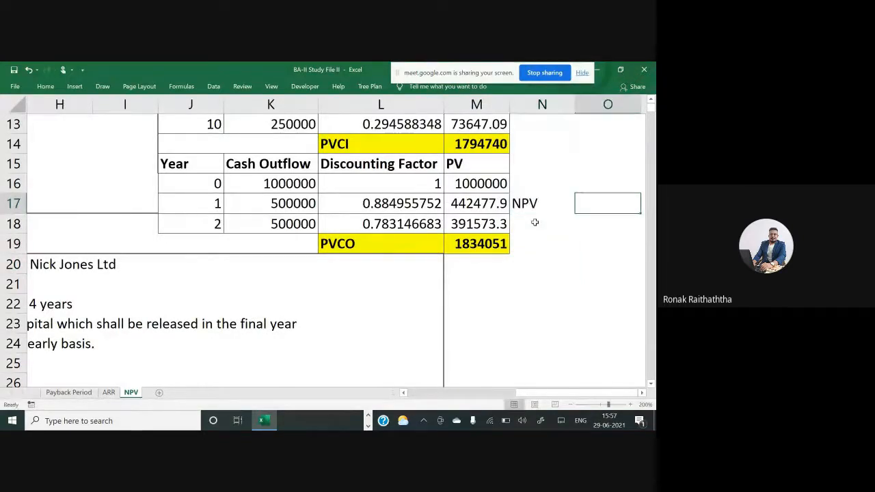
# Calculate NPV next to the label as the PVCI total minus the PVCO total
pyautogui.write('=')
pyautogui.click(487, 149)
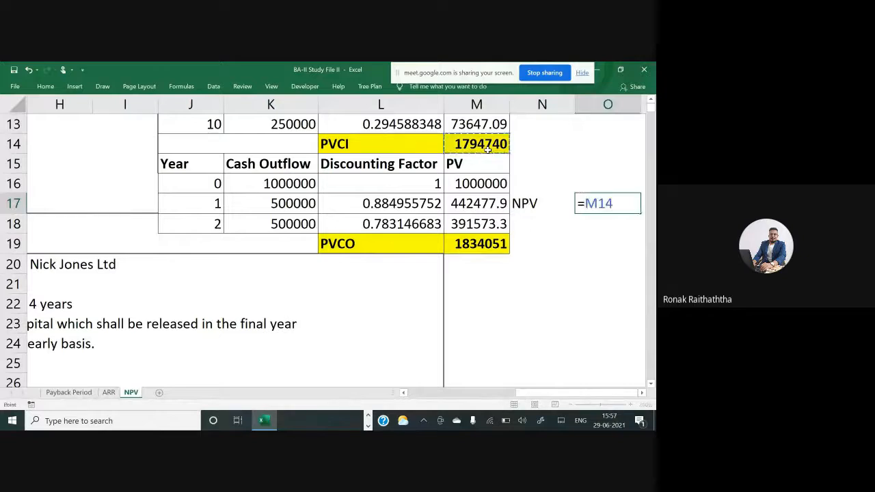
pyautogui.write('-')
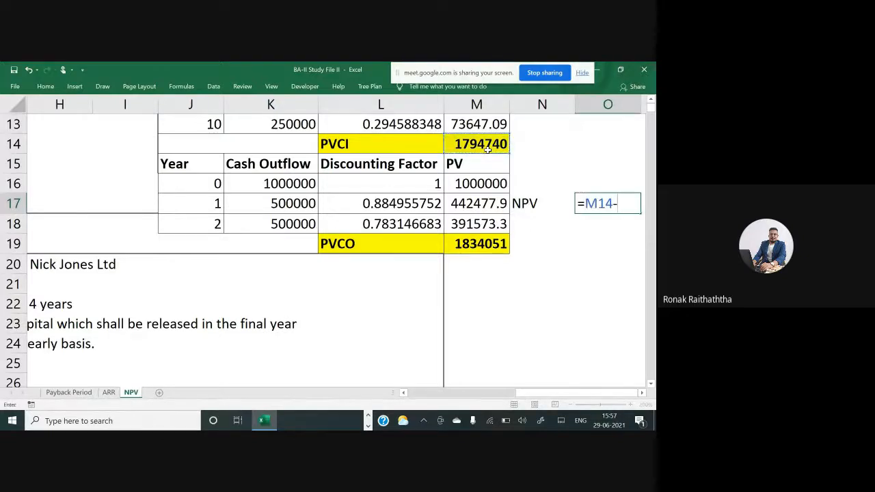
pyautogui.click(487, 243)
pyautogui.press('Return')
pyautogui.press('Up')
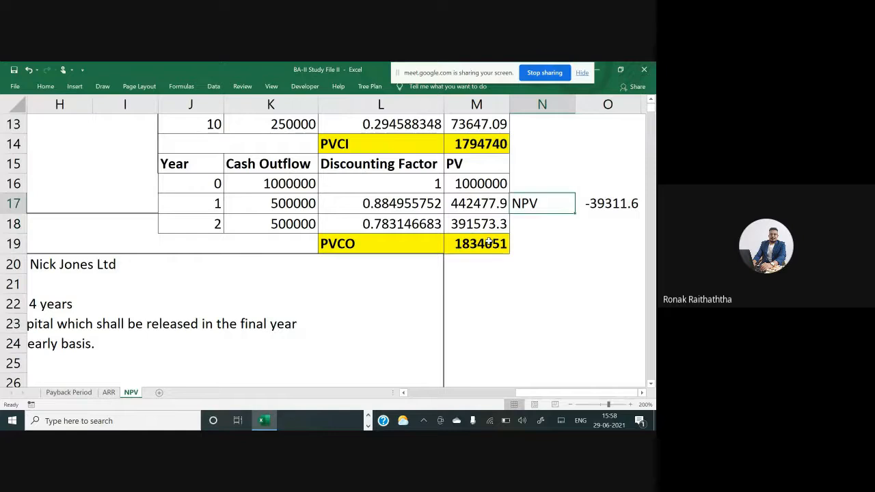
# Highlight the NPV label and value with yellow fill and make them bold
pyautogui.hotkey('shift', 'Right')
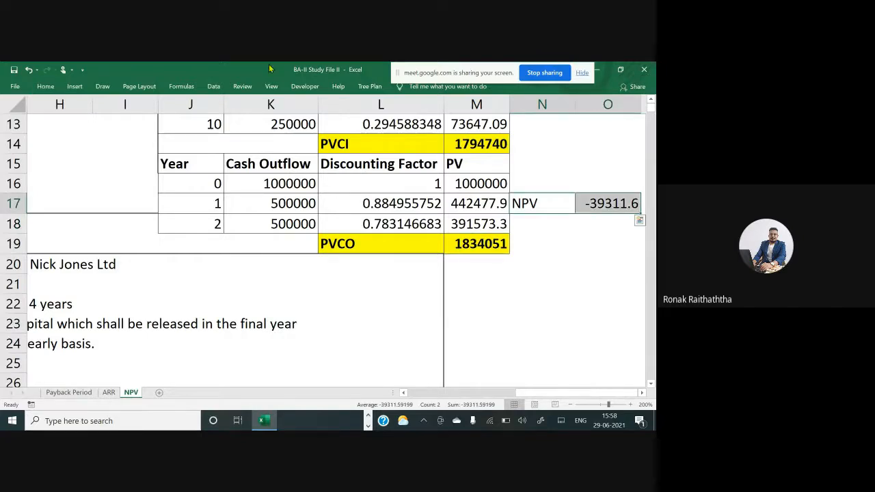
pyautogui.click(45, 86)
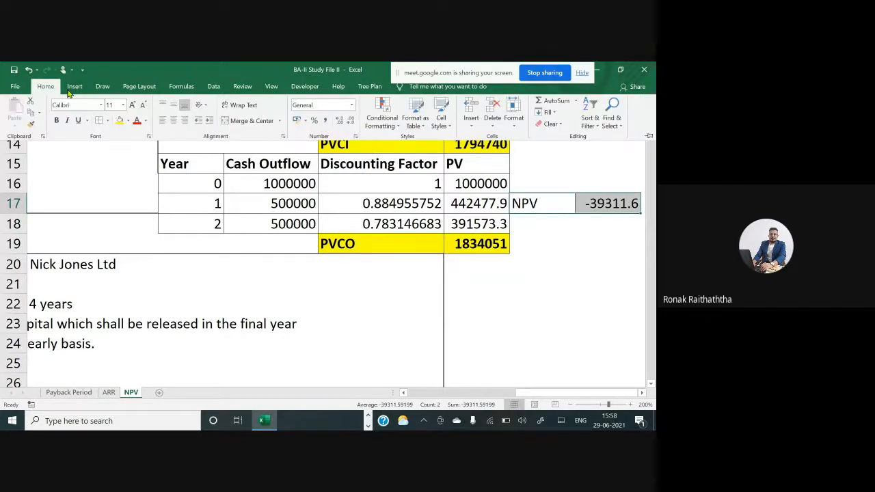
pyautogui.click(119, 120)
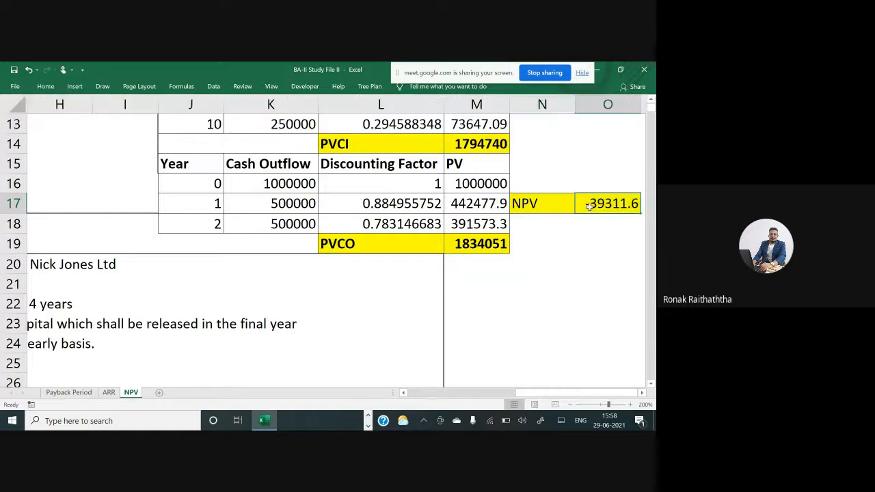
pyautogui.hotkey('ctrl', 'b')
pyautogui.press('Left')
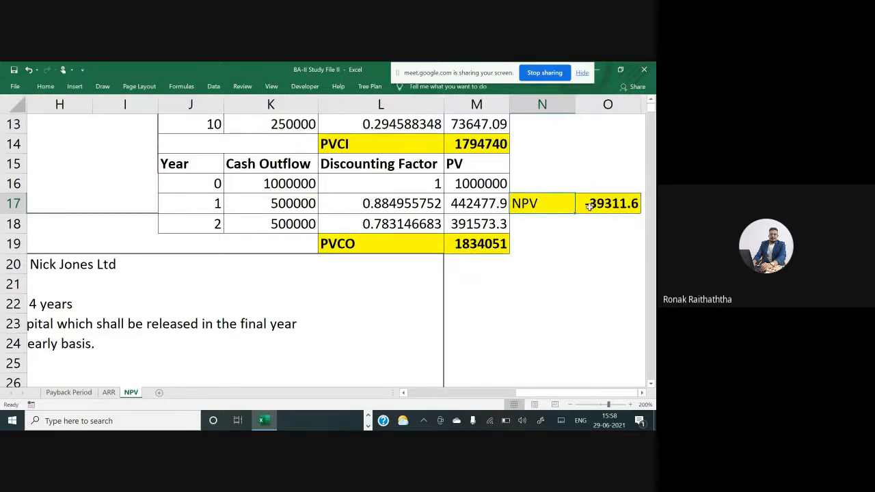
pyautogui.hotkey('ctrl', 'b')
pyautogui.click(606, 205)
pyautogui.click(599, 224)
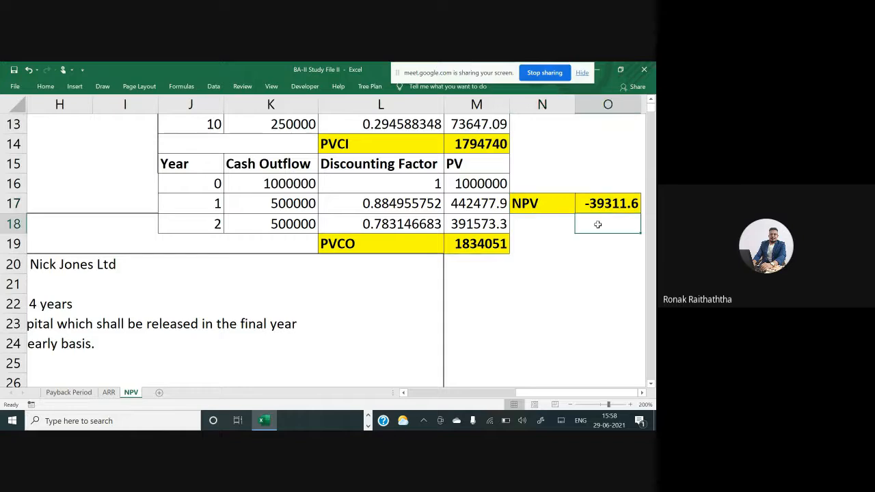
# Switch to Google Meet to read the in-call chat messages, then return to the workbook
pyautogui.hotkey('alt', 'Tab')
pyautogui.hotkey('alt', 'Tab')
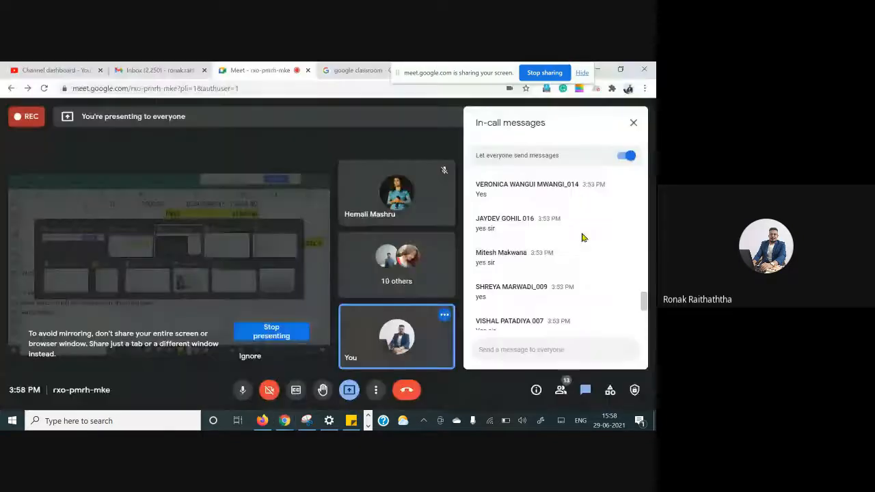
pyautogui.scroll(-5, 581, 239)
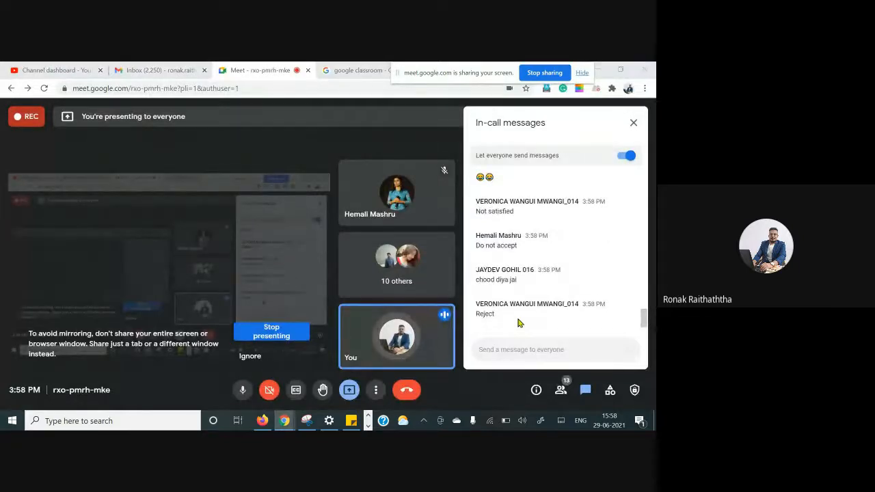
pyautogui.hotkey('alt', 'Tab')
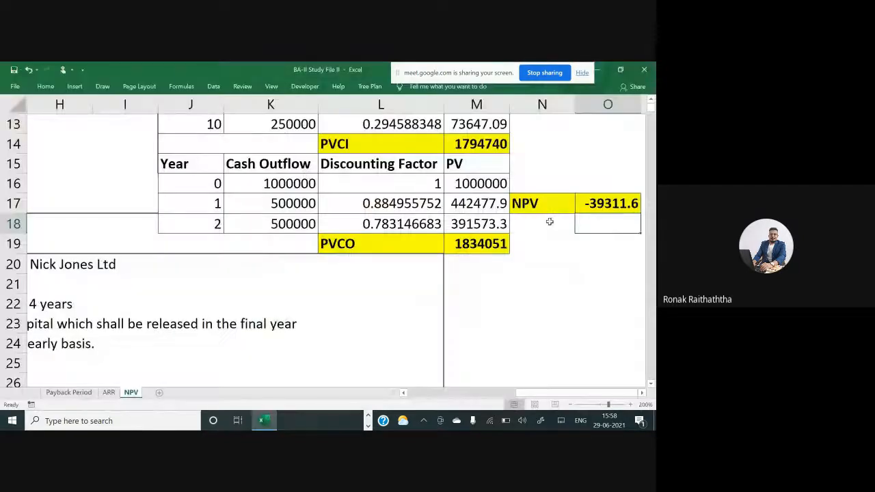
# Review the problem statement, required rate of return and the PVCI, PVCO and NPV results across the sheet
pyautogui.hscroll(2, 554, 228)
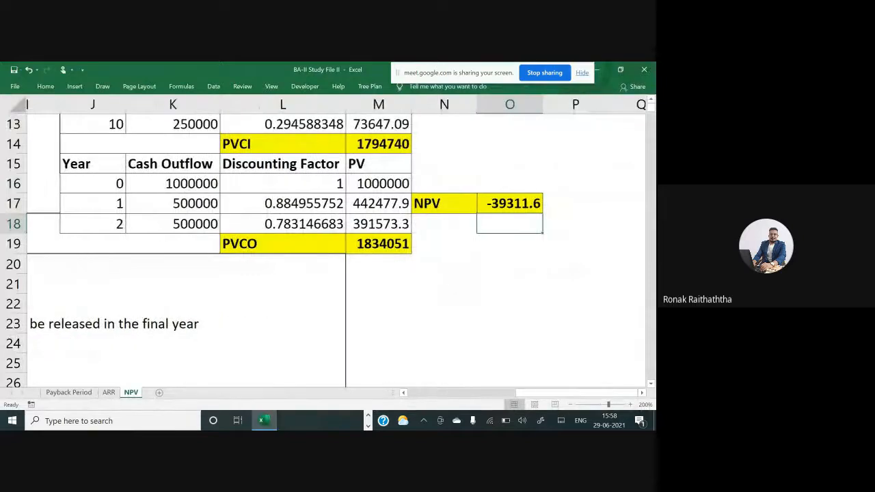
pyautogui.hscroll(1, 335, 243)
pyautogui.moveTo(387, 266); pyautogui.dragTo(401, 263)
pyautogui.moveTo(404, 260); pyautogui.dragTo(445, 236)
pyautogui.moveTo(408, 227); pyautogui.dragTo(459, 219)
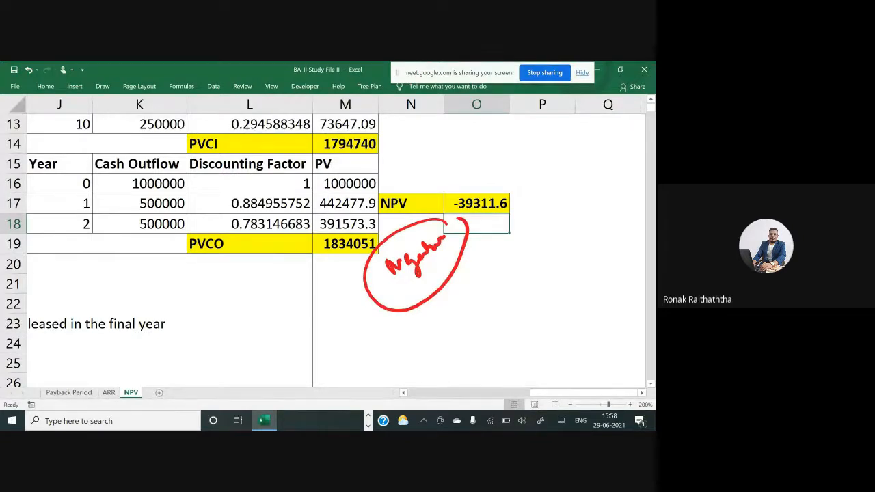
pyautogui.hscroll(-5, 335, 239)
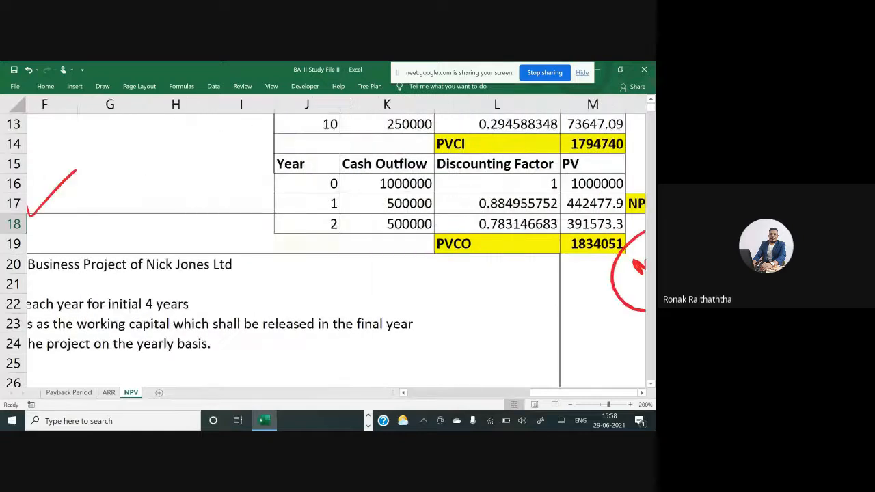
pyautogui.hscroll(-1, 335, 239)
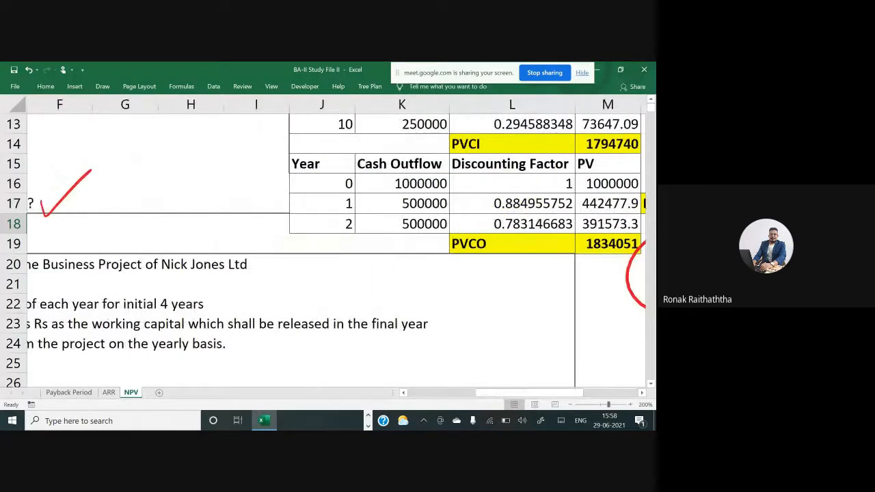
pyautogui.scroll(4, 335, 239)
pyautogui.hscroll(-2, 335, 240)
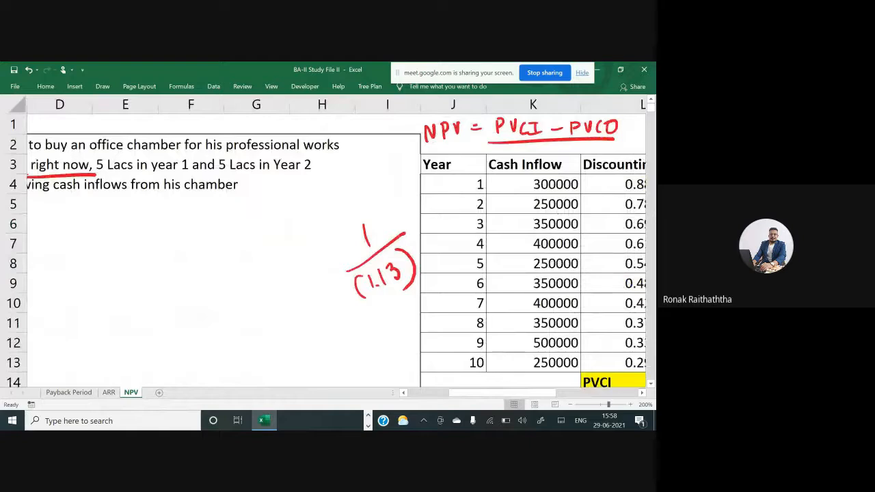
pyautogui.hscroll(-3, 335, 239)
pyautogui.scroll(-1, 335, 240)
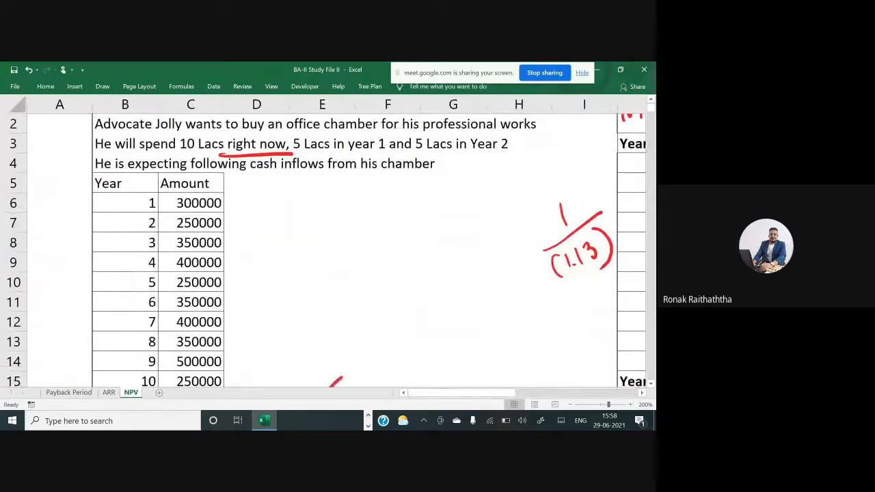
pyautogui.scroll(-1, 335, 240)
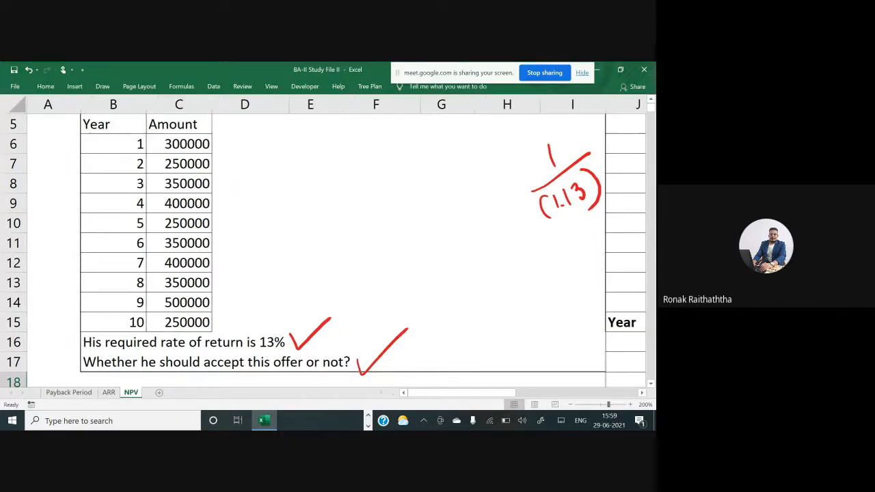
pyautogui.hscroll(4, 328, 243)
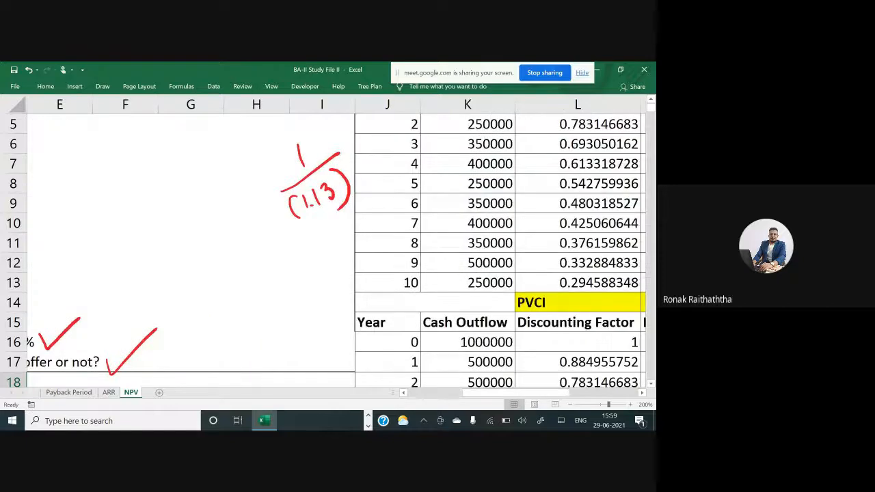
pyautogui.hscroll(1, 328, 243)
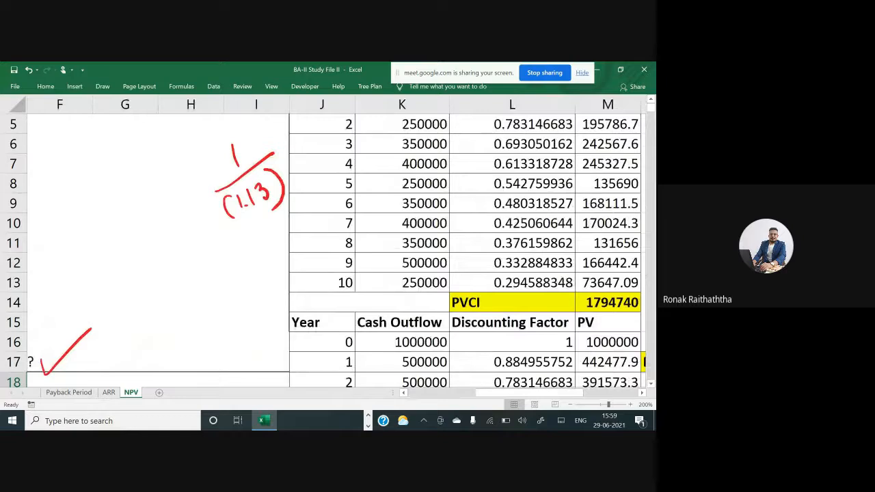
pyautogui.hscroll(3, 328, 243)
pyautogui.scroll(-2, 328, 243)
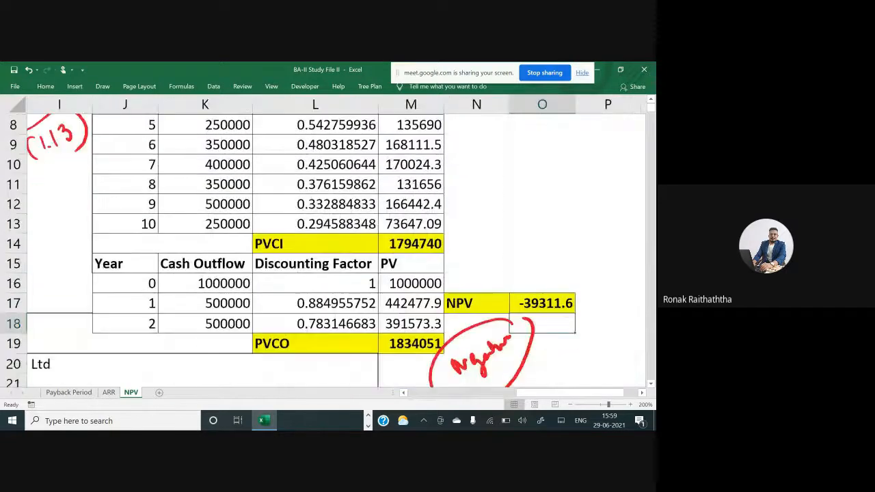
pyautogui.scroll(-1, 328, 243)
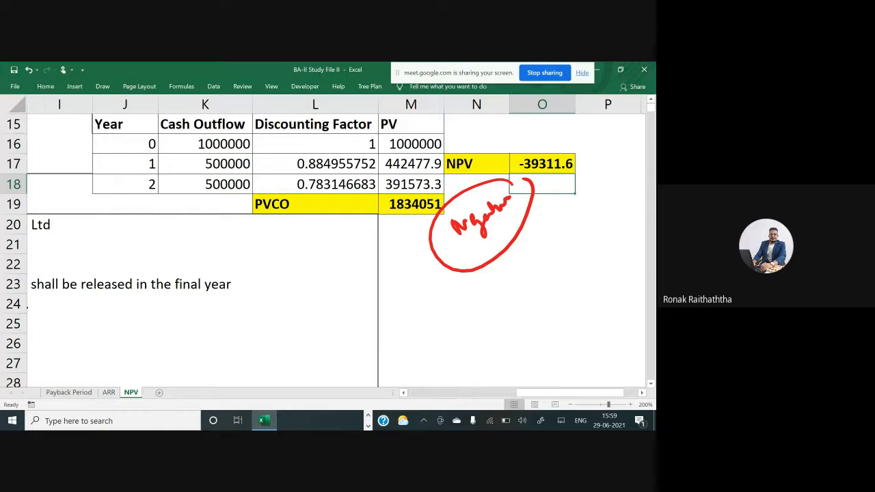
# Scroll through the second problem on the Nick Jones Ltd project, its investments and yearly cash inflows
pyautogui.hscroll(-5, 335, 243)
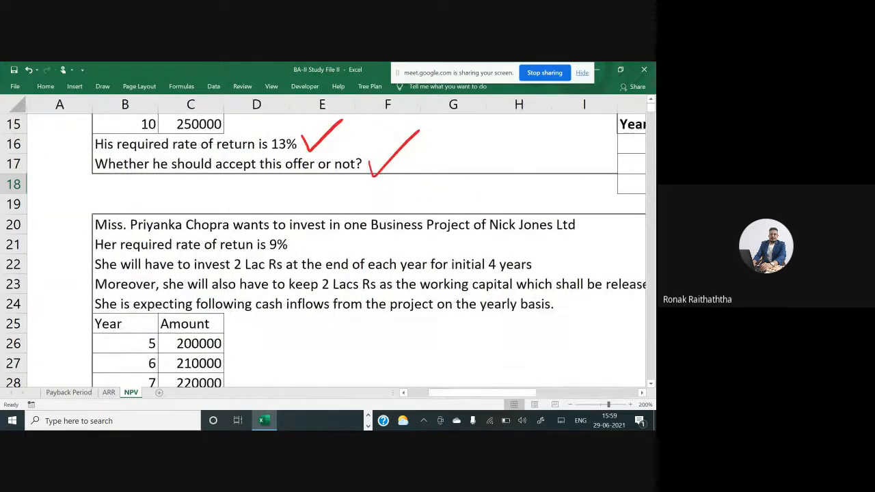
pyautogui.scroll(-2, 335, 243)
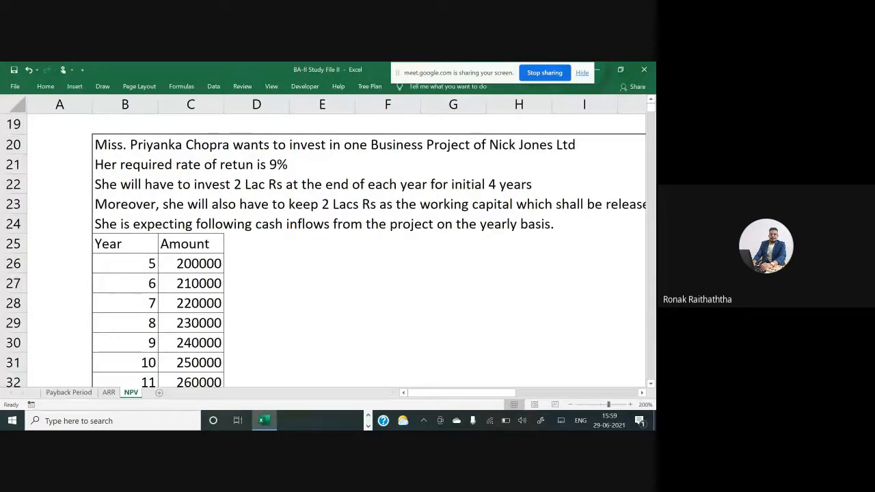
pyautogui.scroll(-2, 335, 243)
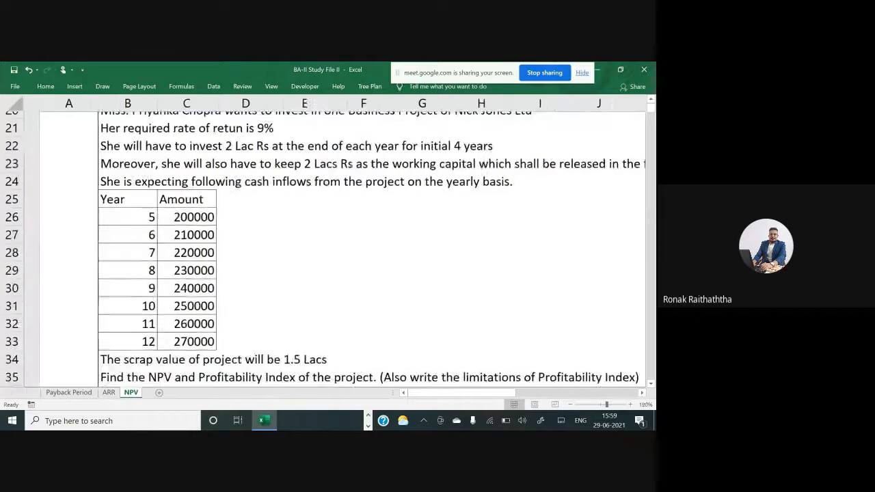
pyautogui.scroll(-1, 335, 243)
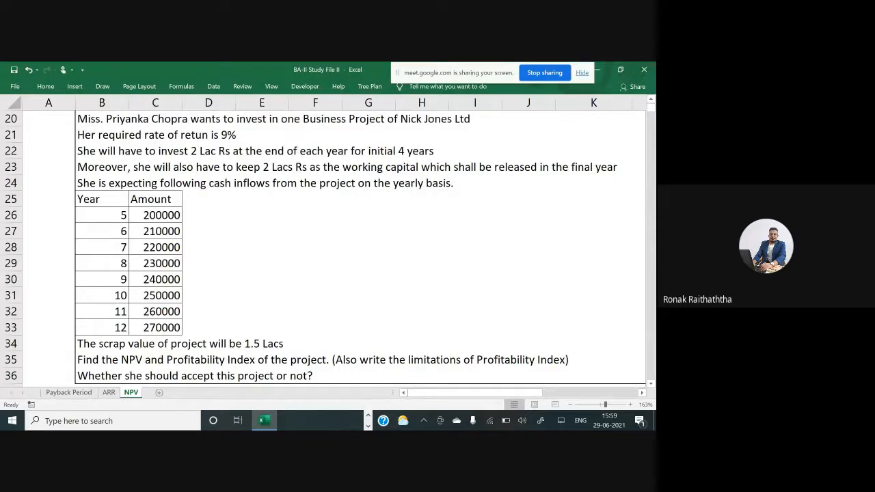
pyautogui.scroll(-3, 327, 246)
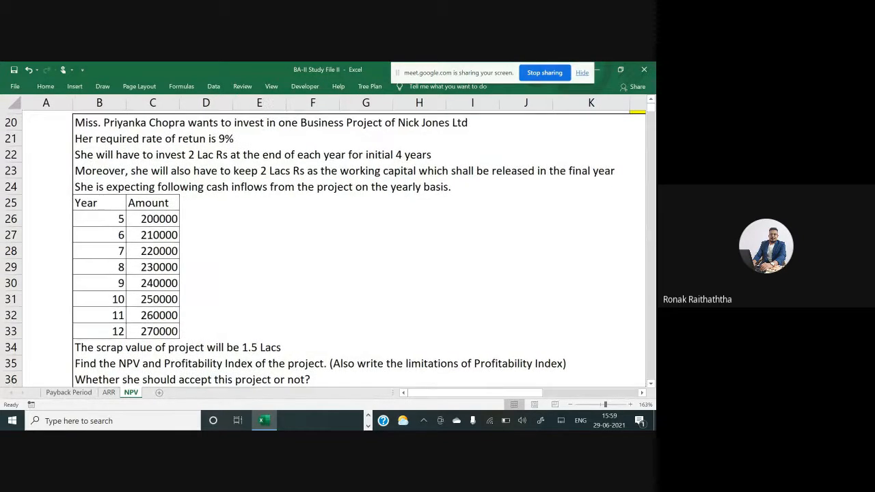
pyautogui.scroll(-3, 326, 246)
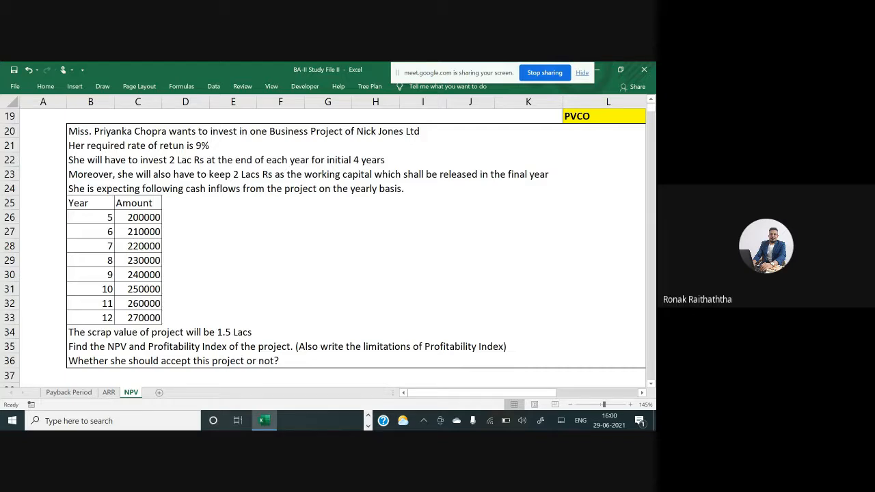
pyautogui.click(159, 392)
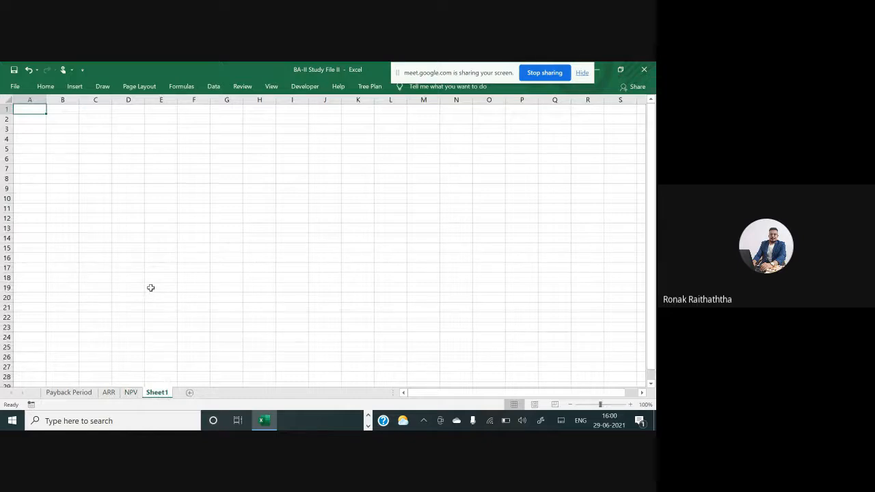
pyautogui.click(132, 393)
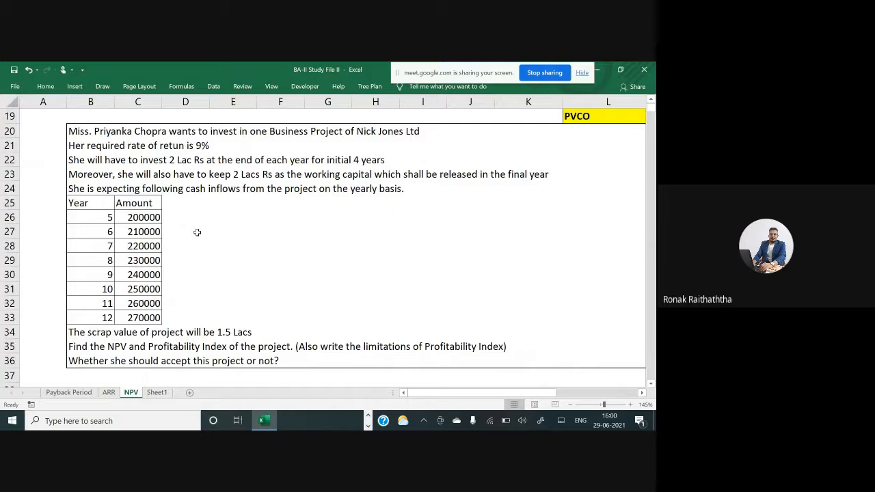
pyautogui.hotkey('alt', 'Tab')
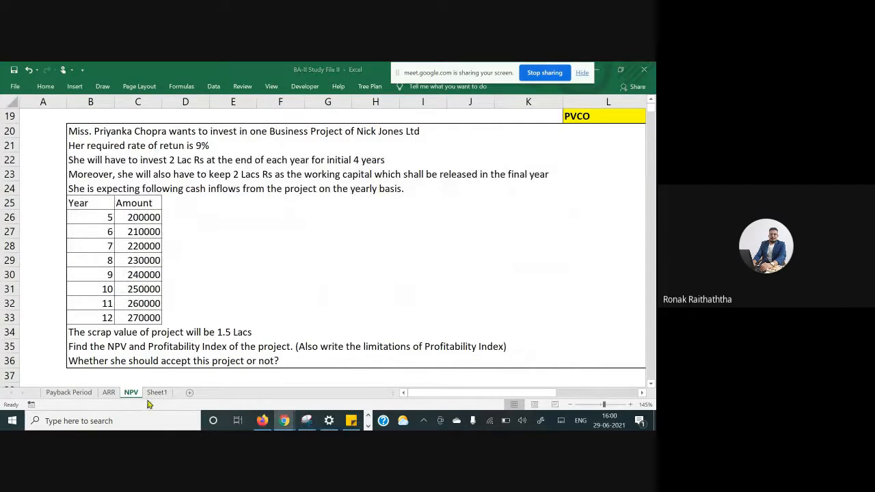
pyautogui.click(157, 393)
pyautogui.click(130, 287)
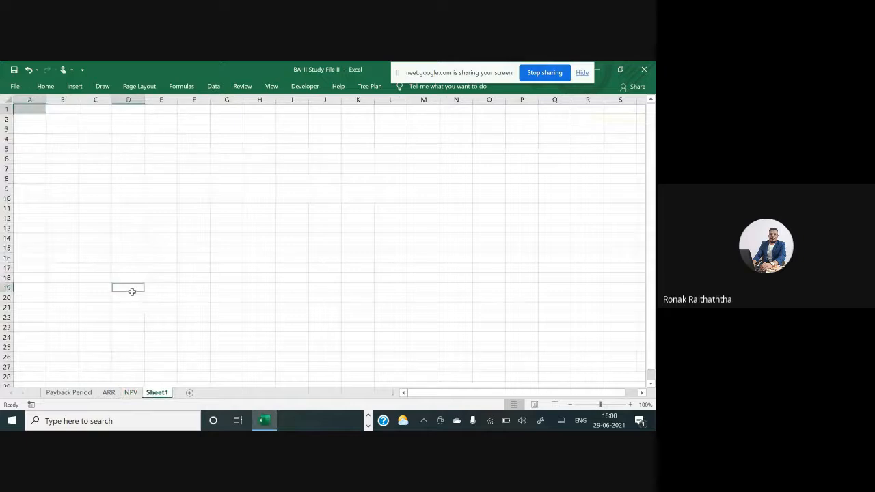
pyautogui.click(168, 230)
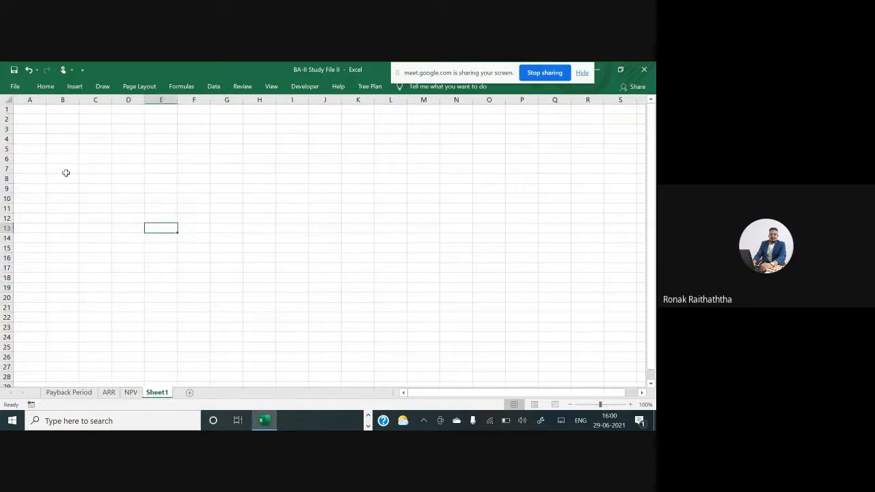
pyautogui.hotkey('ctrl', 'g')
pyautogui.write('L2')
pyautogui.press('Return')
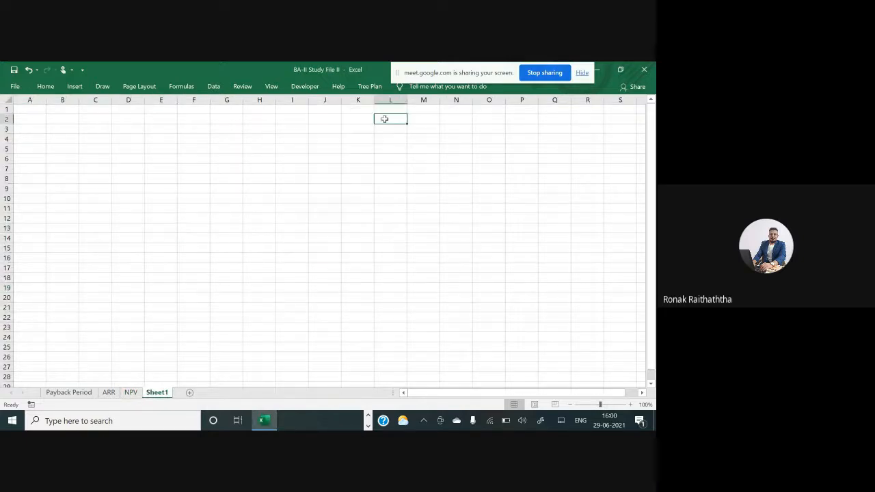
pyautogui.click(131, 392)
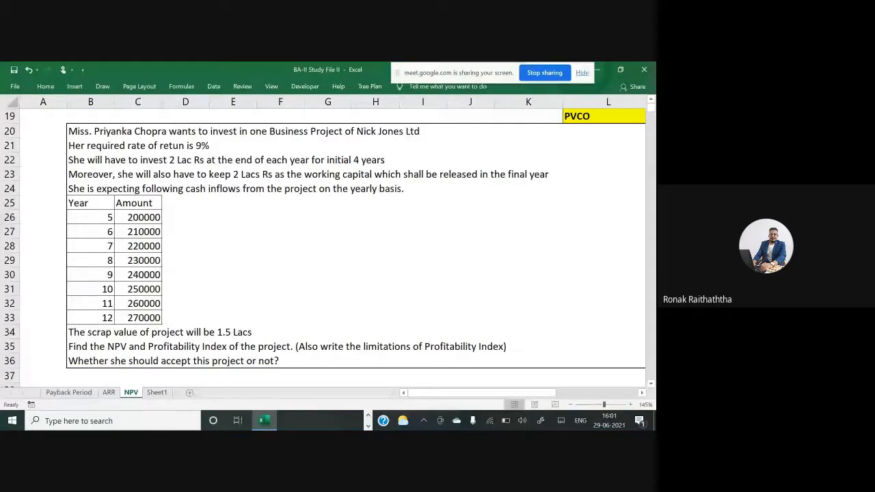
# Annotate the problem's key conditions: initial 4 years, working capital released in the final year, yearly inflows, 1.5 Lacs scrap value and Profitability Index
pyautogui.moveTo(327, 165); pyautogui.dragTo(383, 164)
pyautogui.moveTo(416, 182); pyautogui.dragTo(555, 180)
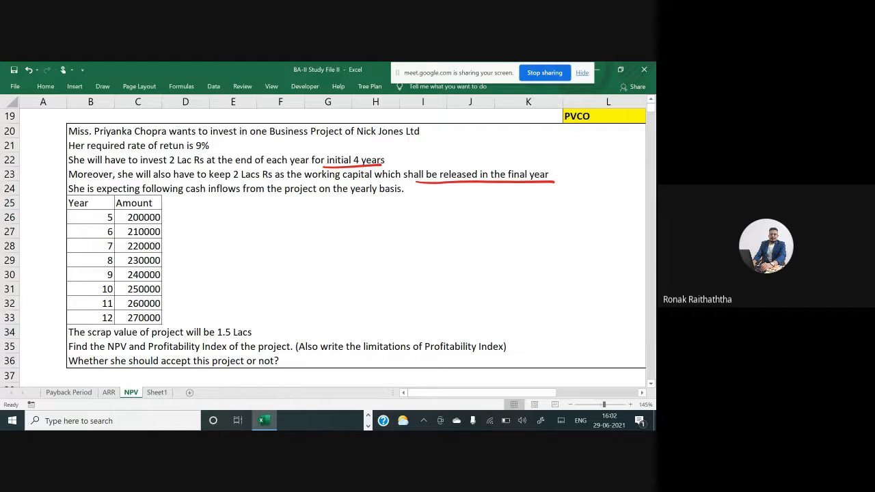
pyautogui.moveTo(310, 196); pyautogui.dragTo(414, 199)
pyautogui.moveTo(42, 217); pyautogui.dragTo(66, 214)
pyautogui.moveTo(45, 233); pyautogui.dragTo(65, 228)
pyautogui.moveTo(46, 240); pyautogui.dragTo(65, 233)
pyautogui.moveTo(46, 252); pyautogui.dragTo(64, 246)
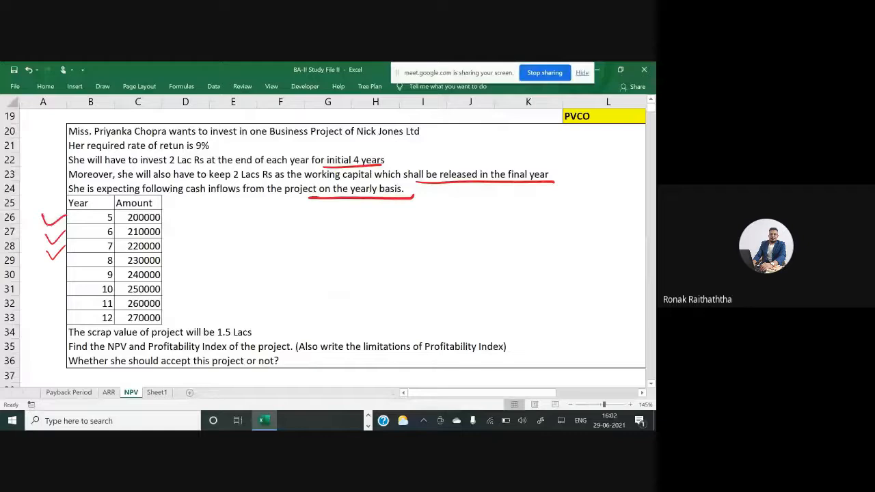
pyautogui.moveTo(49, 260); pyautogui.dragTo(70, 257)
pyautogui.scroll(-1, 324, 247)
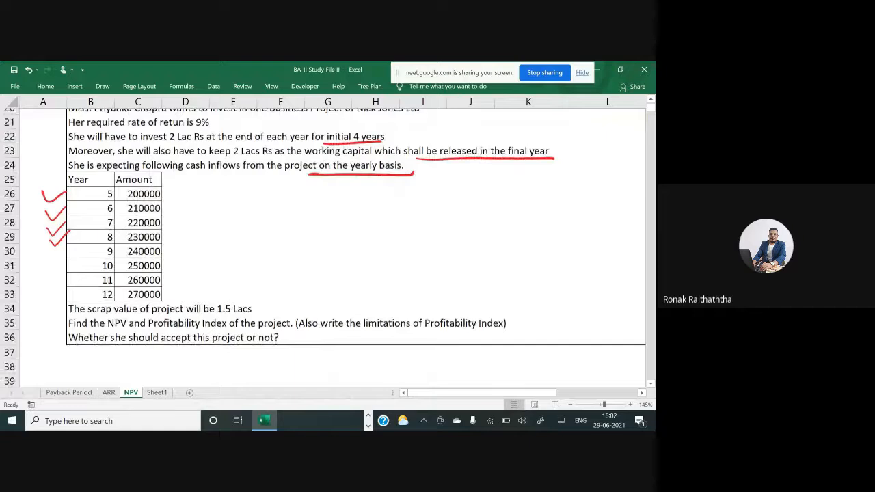
pyautogui.scroll(-1, 324, 246)
pyautogui.moveTo(218, 297); pyautogui.dragTo(254, 297)
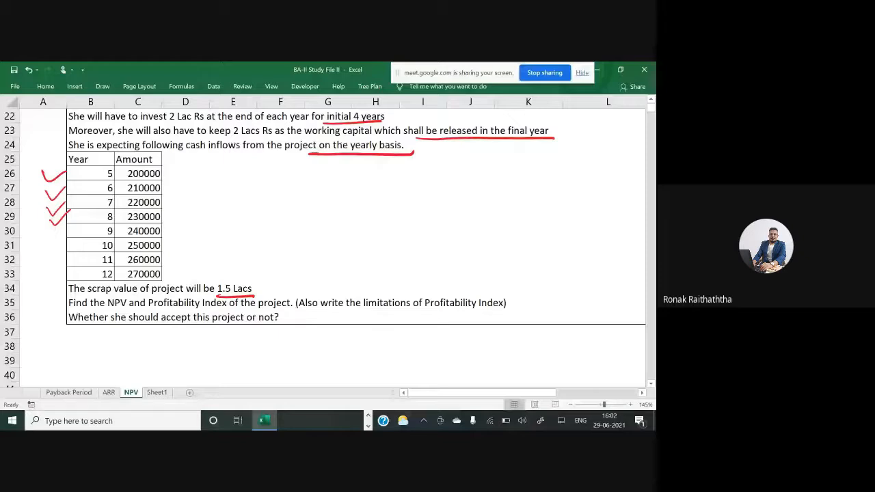
pyautogui.moveTo(148, 311); pyautogui.dragTo(194, 312)
pyautogui.moveTo(359, 317)
pyautogui.mouseDown()
pyautogui.moveTo(510, 314)
pyautogui.moveTo(425, 282)
pyautogui.moveTo(532, 304)
pyautogui.moveTo(522, 277)
pyautogui.mouseUp()
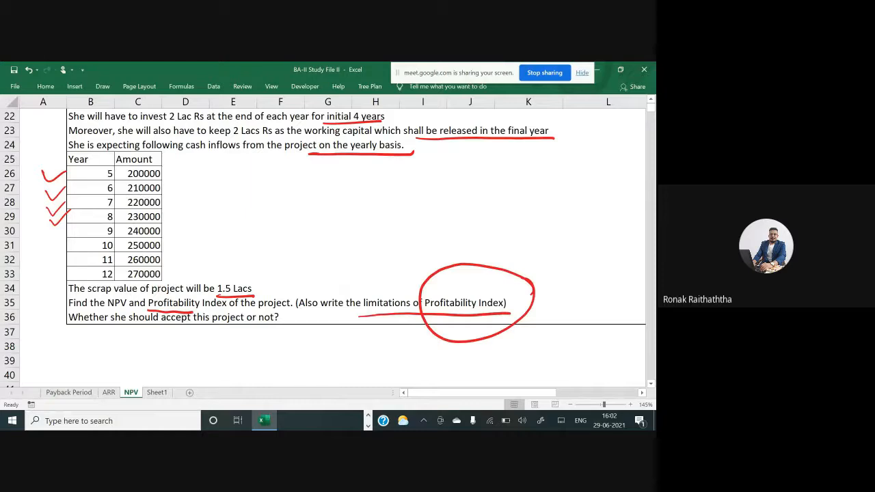
# Scroll back over the first problem's PVCI, PVCO and NPV results, then return to the second problem
pyautogui.scroll(-1, 325, 249)
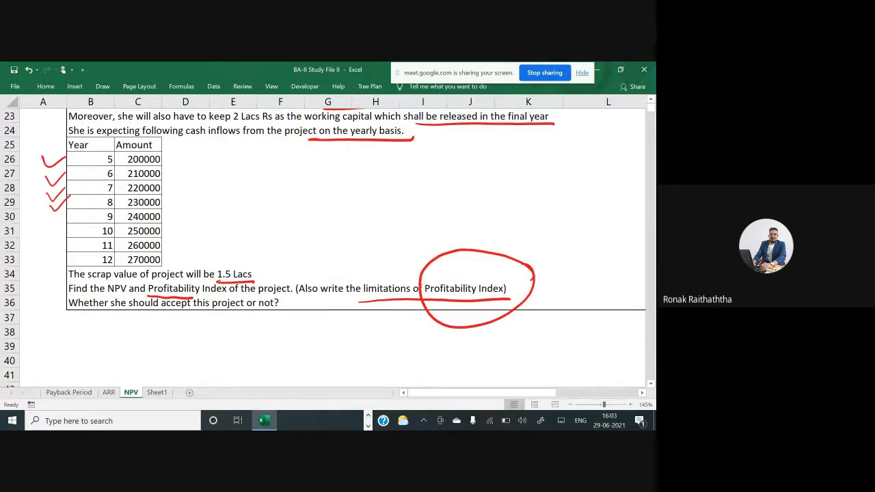
pyautogui.scroll(2, 325, 248)
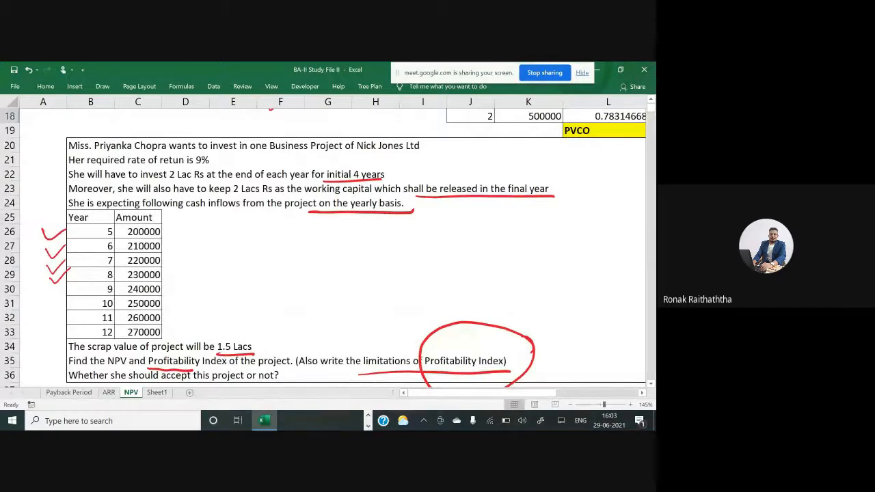
pyautogui.scroll(2, 325, 248)
pyautogui.scroll(3, 325, 249)
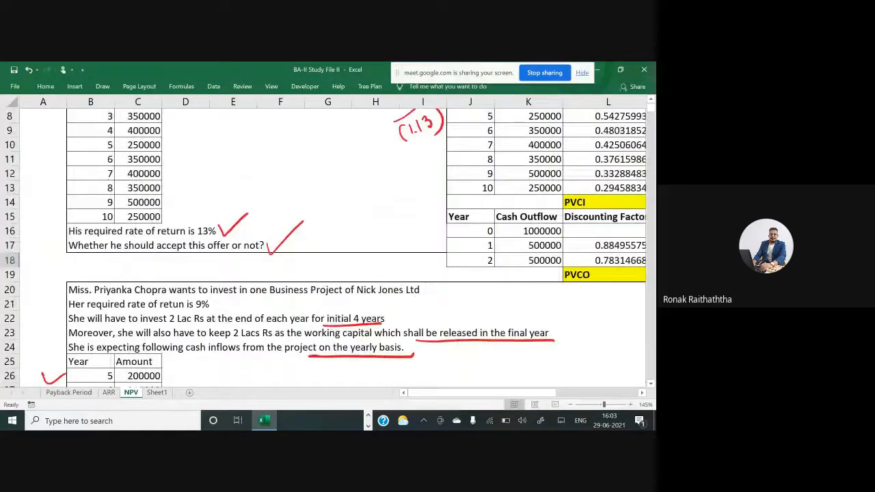
pyautogui.hscroll(3, 325, 248)
pyautogui.hscroll(-3, 325, 248)
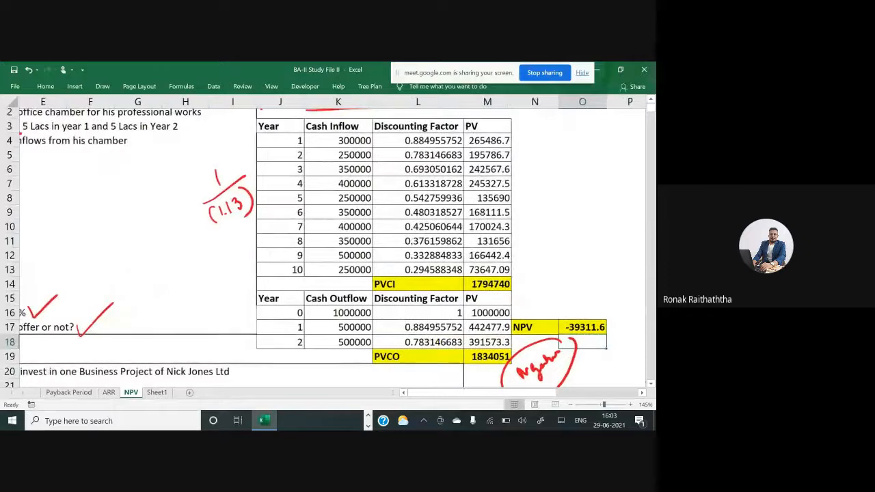
pyautogui.scroll(-1, 325, 248)
pyautogui.scroll(-5, 325, 249)
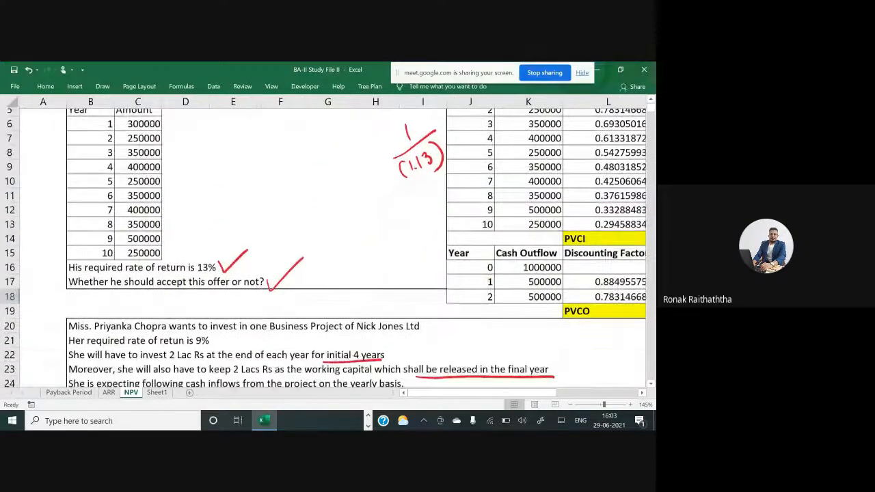
pyautogui.scroll(-1, 325, 248)
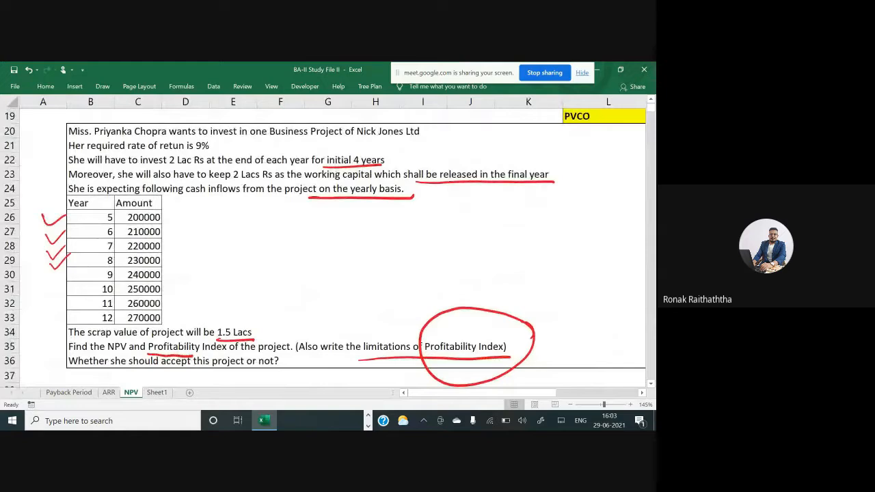
pyautogui.scroll(-1, 325, 248)
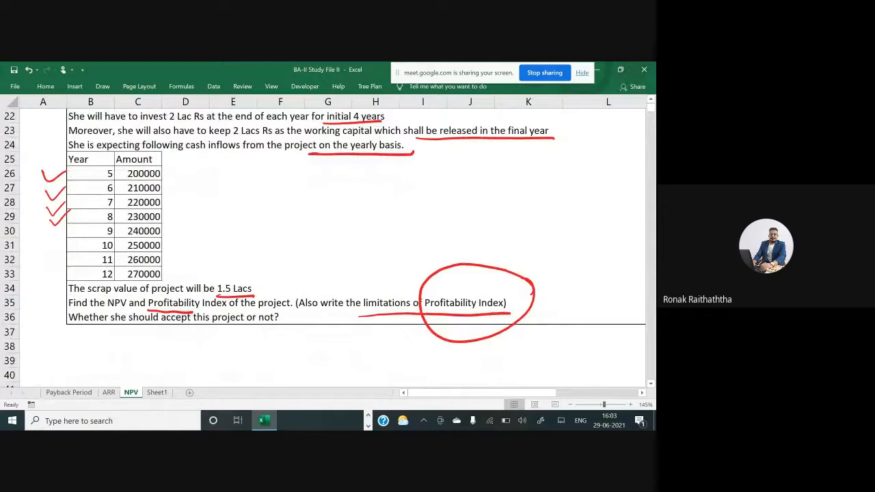
pyautogui.scroll(2, 295, 282)
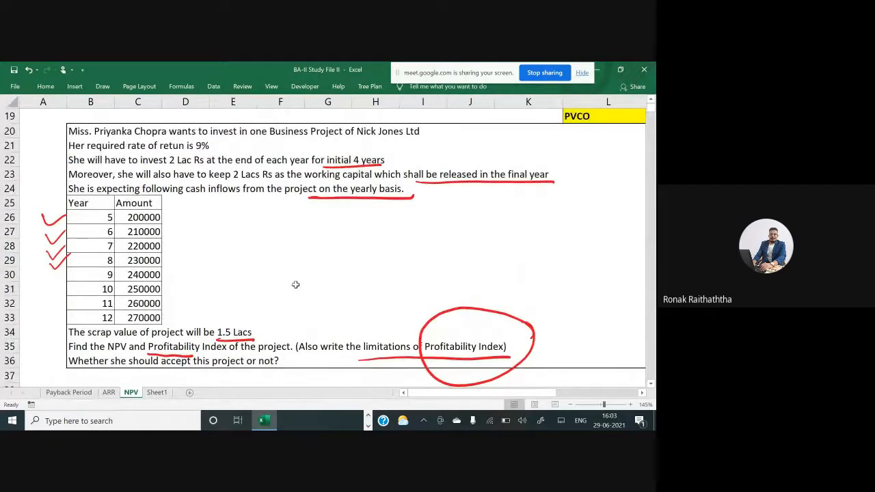
pyautogui.scroll(-1, 295, 286)
pyautogui.moveTo(77, 160); pyautogui.dragTo(149, 272)
pyautogui.hotkey('ctrl', 'c')
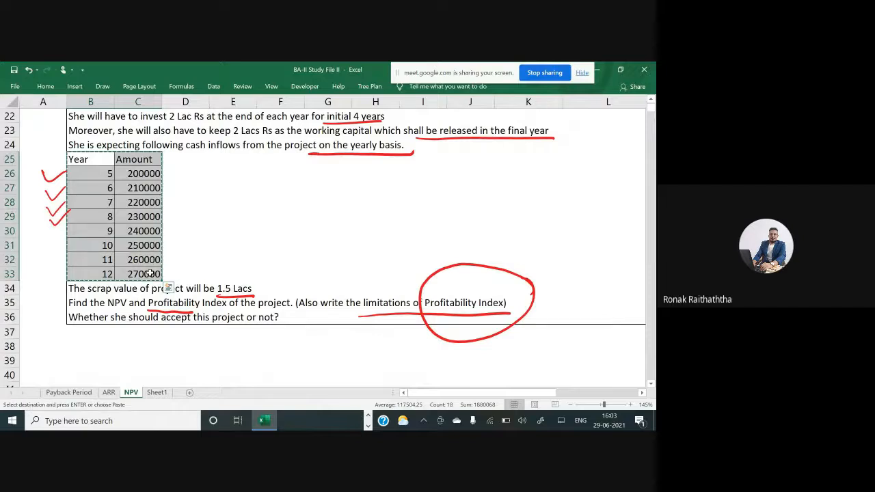
pyautogui.scroll(-2, 149, 272)
pyautogui.scroll(-2, 167, 174)
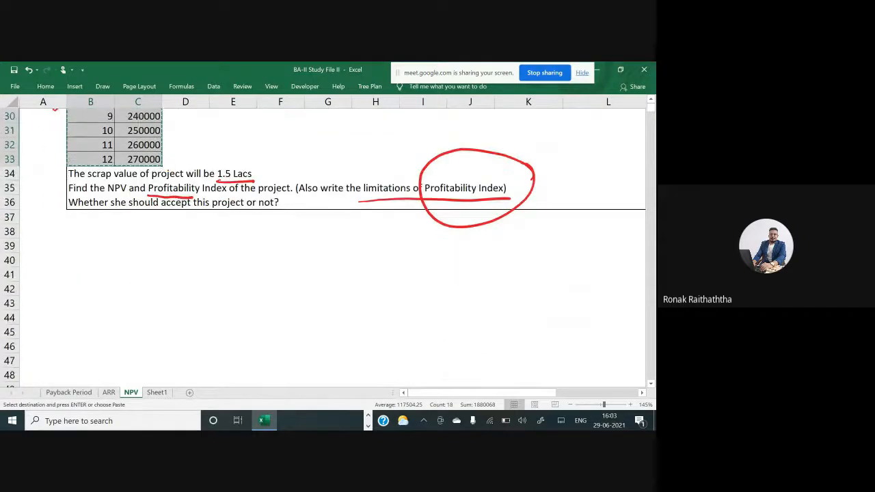
pyautogui.press('Escape')
# Annotate the formula NPV = PVCI - PVCO below the second problem statement
pyautogui.scroll(5, 168, 174)
pyautogui.scroll(-5, 156, 273)
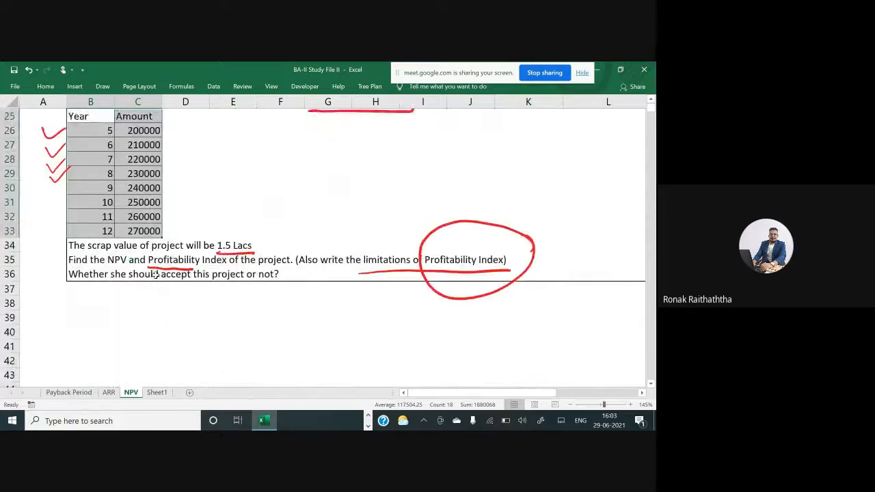
pyautogui.moveTo(30, 239); pyautogui.dragTo(97, 226)
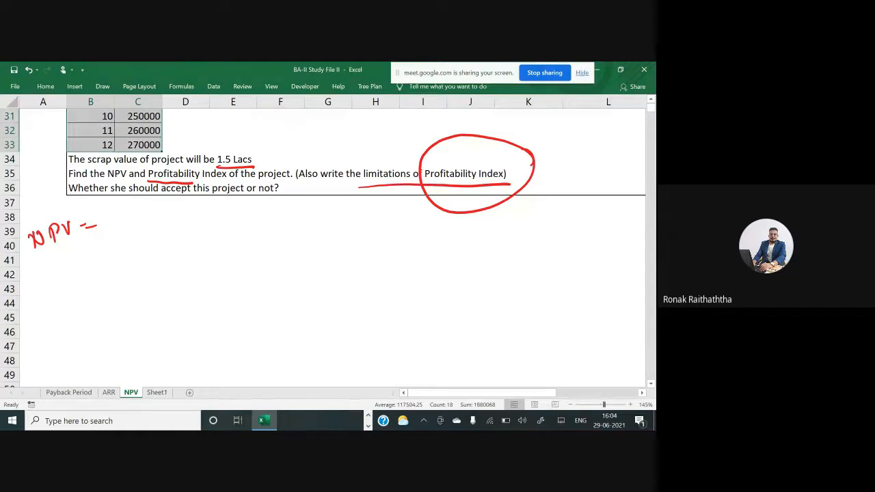
pyautogui.scroll(-1, 321, 247)
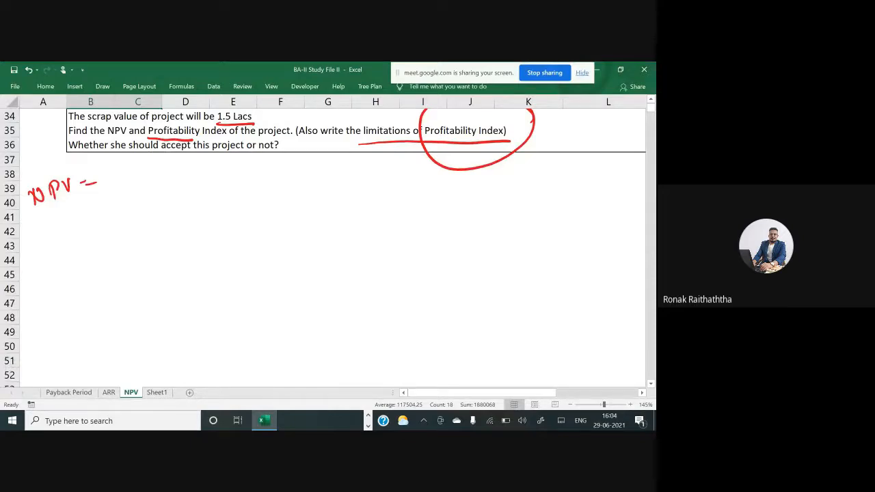
pyautogui.moveTo(115, 168)
pyautogui.mouseDown()
pyautogui.moveTo(116, 188)
pyautogui.moveTo(119, 179)
pyautogui.mouseUp()
pyautogui.moveTo(127, 169)
pyautogui.mouseDown()
pyautogui.moveTo(136, 166)
pyautogui.moveTo(146, 182)
pyautogui.mouseUp()
pyautogui.moveTo(157, 168)
pyautogui.mouseDown()
pyautogui.moveTo(157, 179)
pyautogui.moveTo(160, 167)
pyautogui.mouseUp()
pyautogui.moveTo(152, 179); pyautogui.dragTo(168, 177)
pyautogui.moveTo(179, 175)
pyautogui.mouseDown()
pyautogui.moveTo(196, 180)
pyautogui.moveTo(199, 172)
pyautogui.mouseUp()
pyautogui.moveTo(205, 165); pyautogui.dragTo(220, 176)
pyautogui.moveTo(235, 161); pyautogui.dragTo(232, 163)
pyautogui.moveTo(108, 192); pyautogui.dragTo(255, 189)
pyautogui.moveTo(137, 194); pyautogui.dragTo(217, 192)
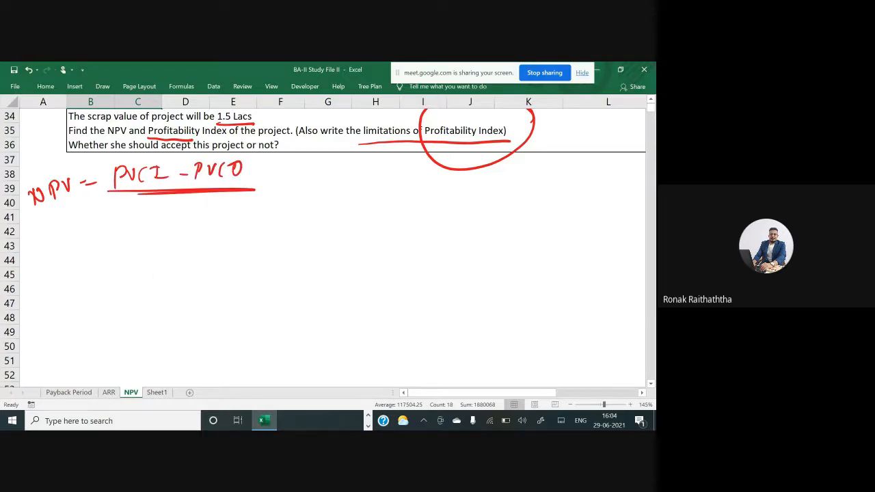
# Copy the Year and Amount cash inflow table and paste it below the problem starting at B40
pyautogui.click(85, 213)
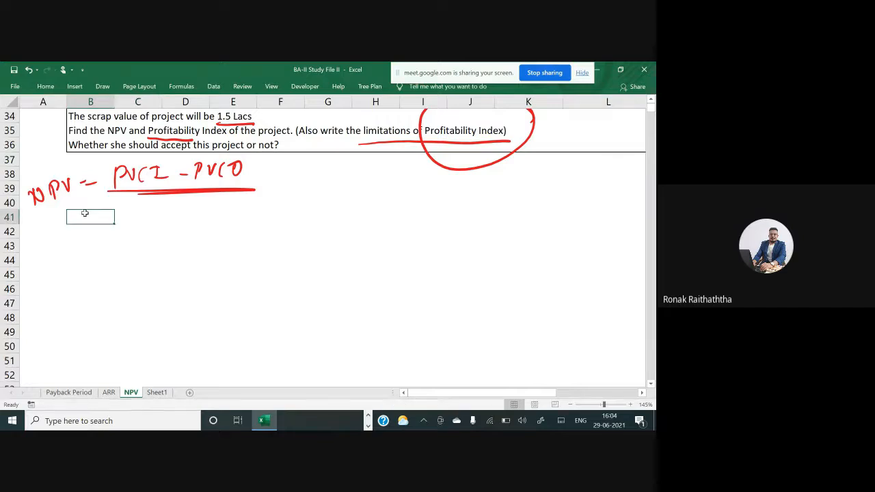
pyautogui.scroll(1, 90, 205)
pyautogui.scroll(4, 95, 199)
pyautogui.moveTo(78, 162); pyautogui.dragTo(137, 273)
pyautogui.hotkey('ctrl', 'c')
pyautogui.scroll(-2, 95, 319)
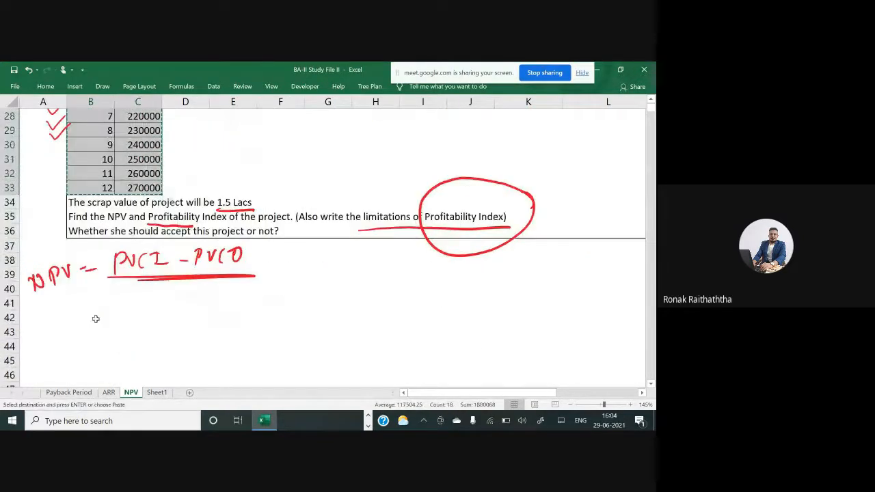
pyautogui.click(95, 289)
pyautogui.hotkey('ctrl', 'v')
pyautogui.scroll(-1, 115, 307)
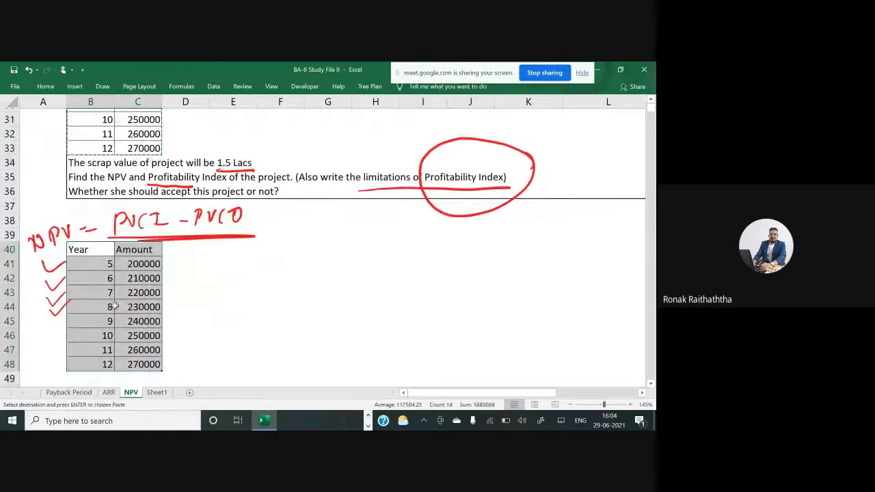
# Delete the copied tick-mark annotations beside the pasted Year and Amount table
pyautogui.click(62, 304)
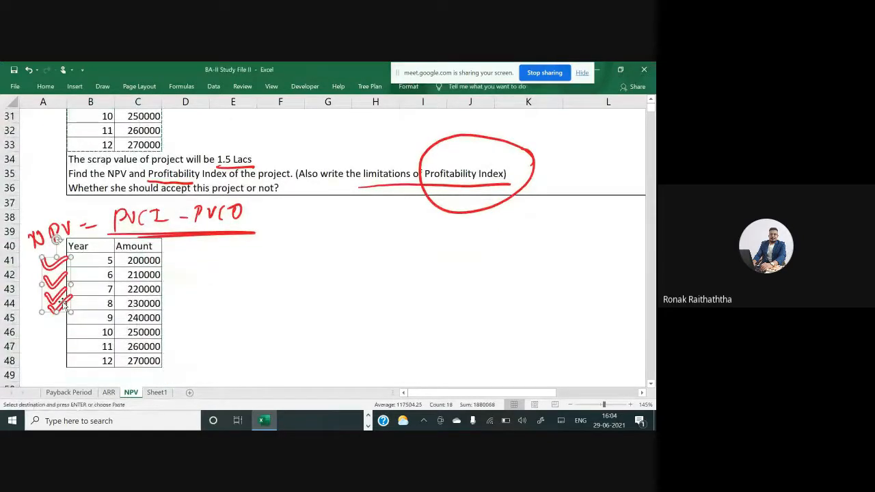
pyautogui.press('Delete')
# Add a bold Discounting Factor heading in D40 and autofit the column width
pyautogui.click(184, 250)
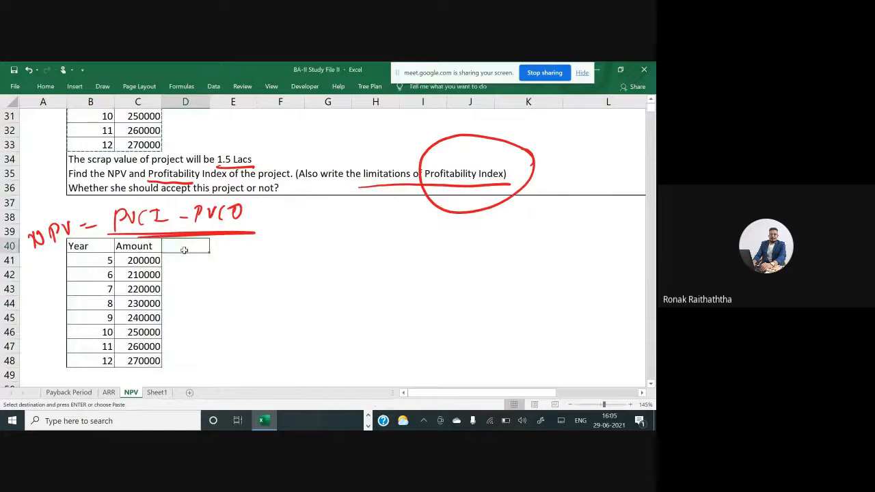
pyautogui.write('Discoun')
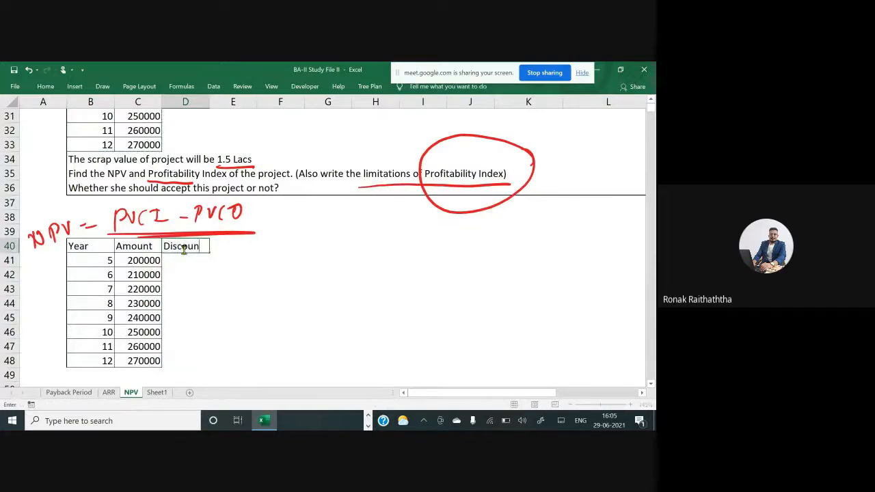
pyautogui.write('ting Factor')
pyautogui.press('Return')
pyautogui.click(183, 251)
pyautogui.hotkey('alt', 'h')
pyautogui.press('o')
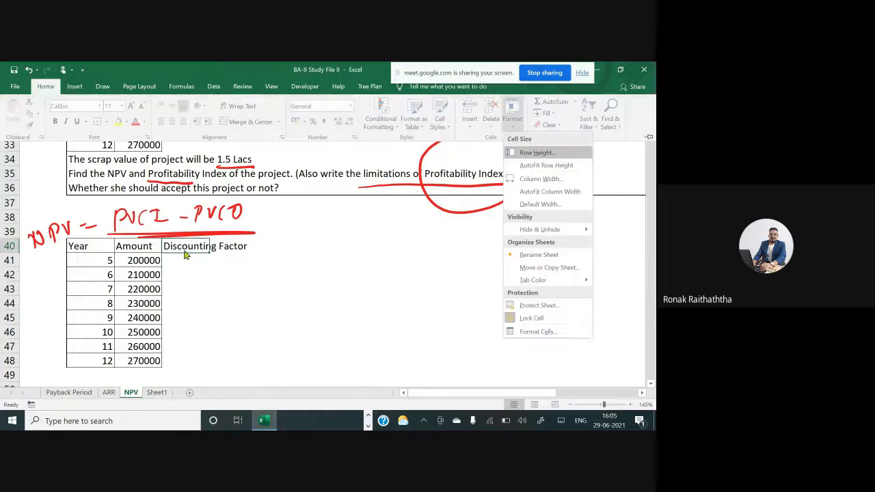
pyautogui.press('i')
pyautogui.hotkey('ctrl', 'b')
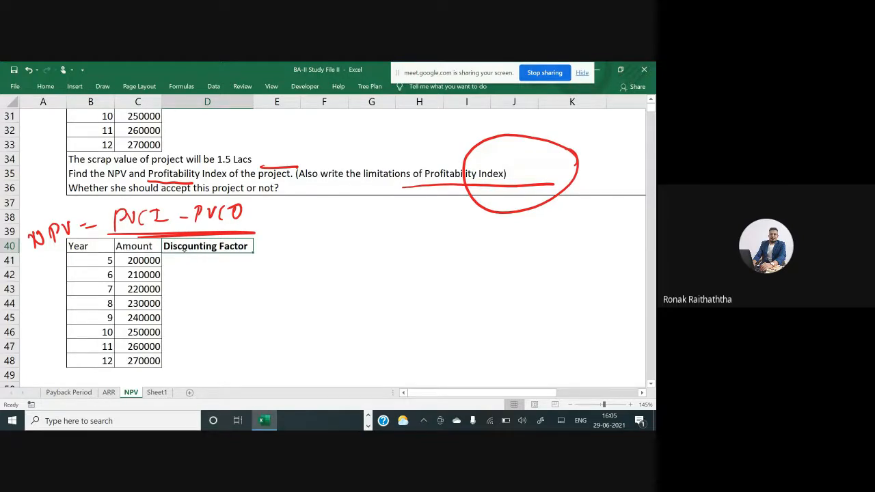
# Annotate the discount factor formula 1/(1+r)^5 beside the NPV formula
pyautogui.moveTo(324, 195); pyautogui.dragTo(326, 212)
pyautogui.moveTo(307, 220)
pyautogui.mouseDown()
pyautogui.moveTo(346, 209)
pyautogui.moveTo(314, 243)
pyautogui.moveTo(325, 241)
pyautogui.mouseUp()
pyautogui.moveTo(332, 224)
pyautogui.mouseDown()
pyautogui.moveTo(333, 240)
pyautogui.moveTo(341, 227)
pyautogui.mouseUp()
pyautogui.moveTo(342, 232); pyautogui.dragTo(352, 220)
pyautogui.moveTo(357, 216); pyautogui.dragTo(363, 234)
pyautogui.moveTo(363, 200); pyautogui.dragTo(365, 210)
pyautogui.moveTo(365, 198); pyautogui.dragTo(372, 196)
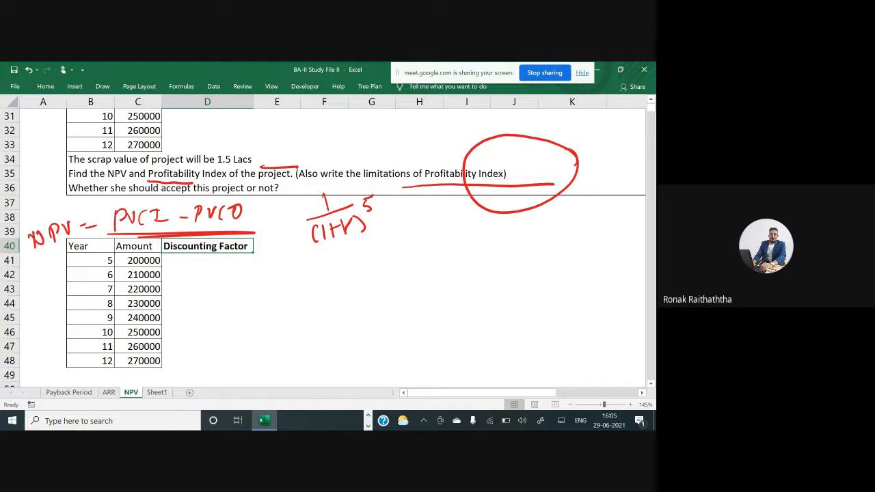
# Label H38 as Rate and enter the 9% required rate of return in I38
pyautogui.click(271, 217)
pyautogui.scroll(2, 354, 203)
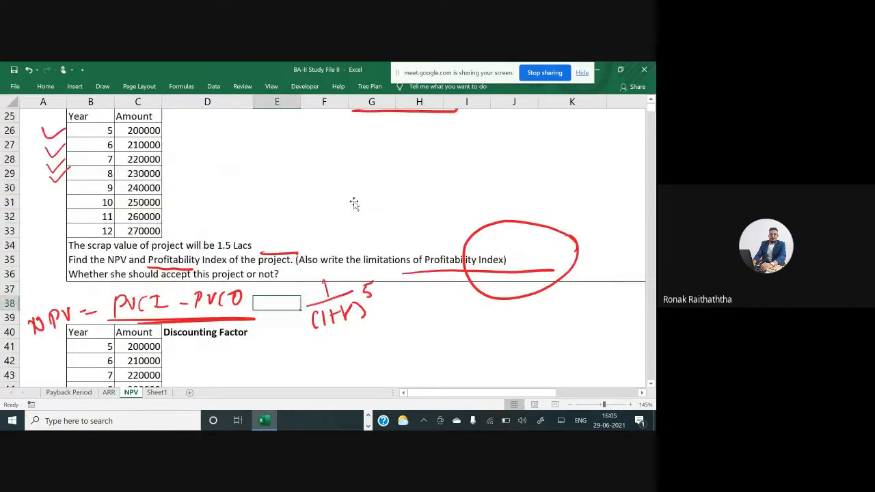
pyautogui.scroll(3, 354, 203)
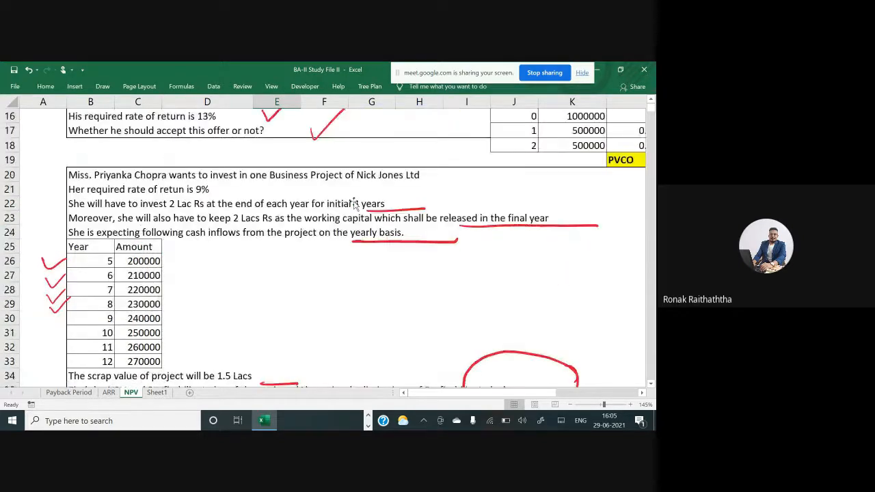
pyautogui.scroll(-1, 209, 157)
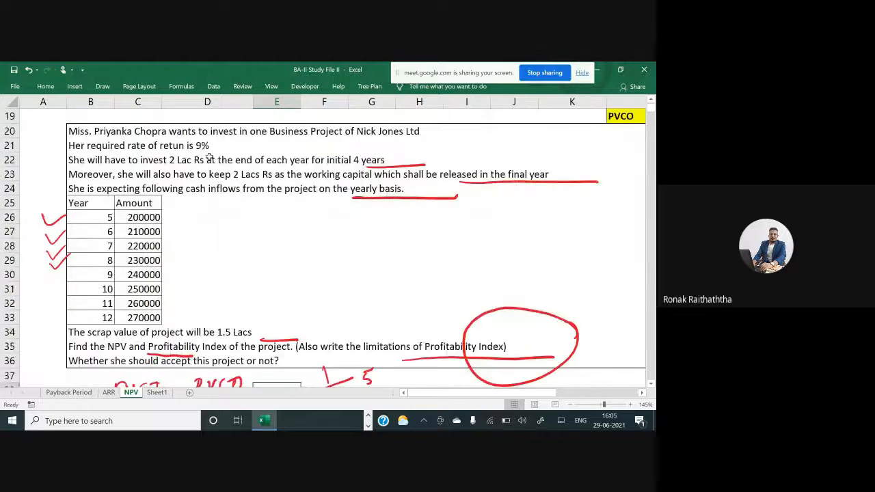
pyautogui.scroll(-1, 209, 157)
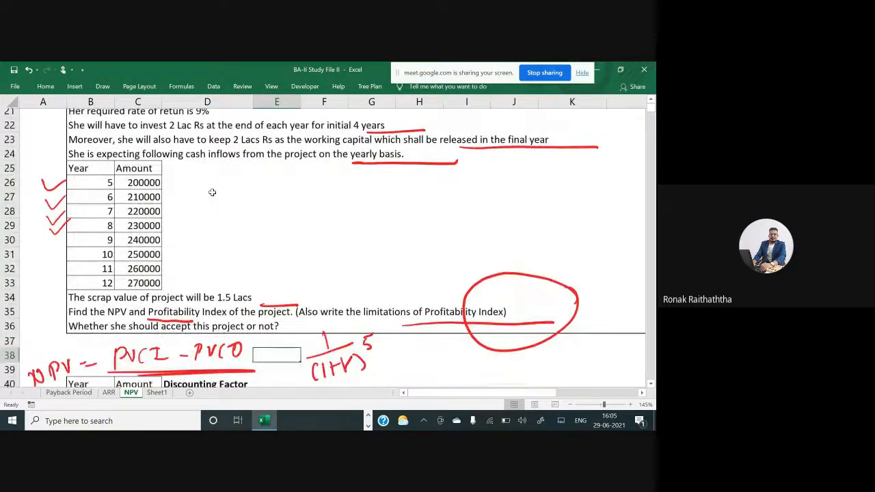
pyautogui.scroll(-1, 212, 193)
pyautogui.click(420, 304)
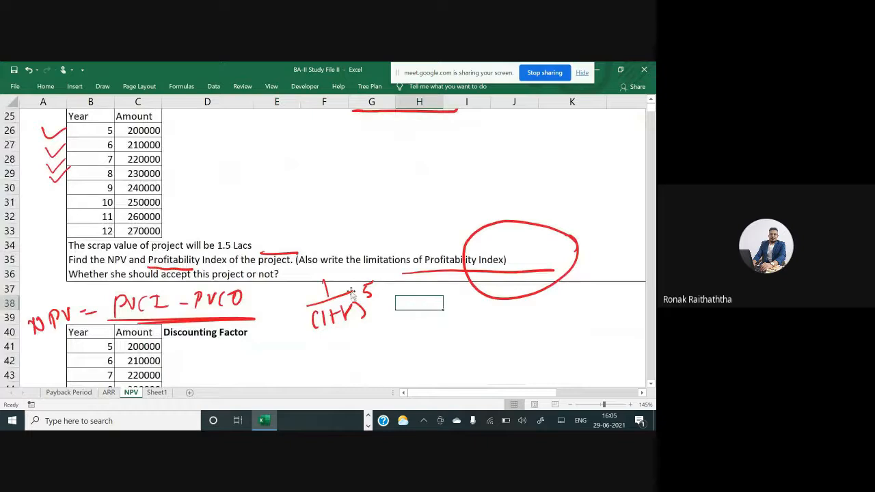
pyautogui.scroll(2, 331, 281)
pyautogui.scroll(-1, 333, 294)
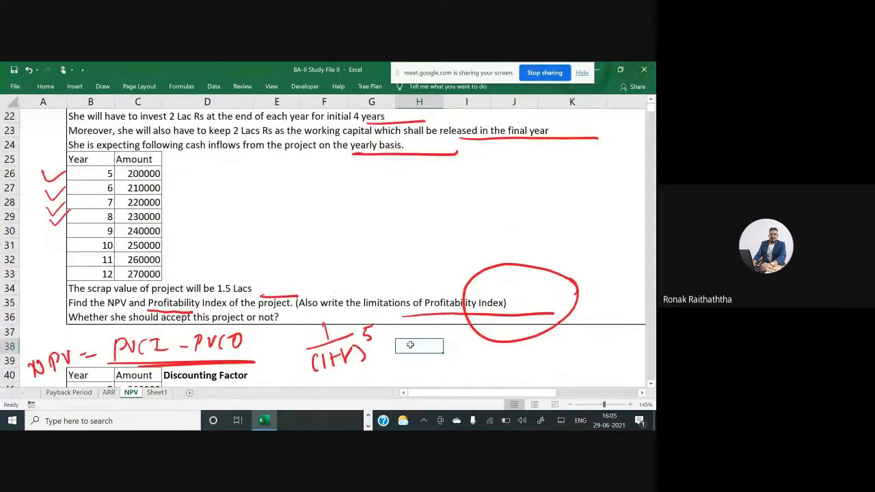
pyautogui.scroll(1, 411, 344)
pyautogui.scroll(1, 411, 344)
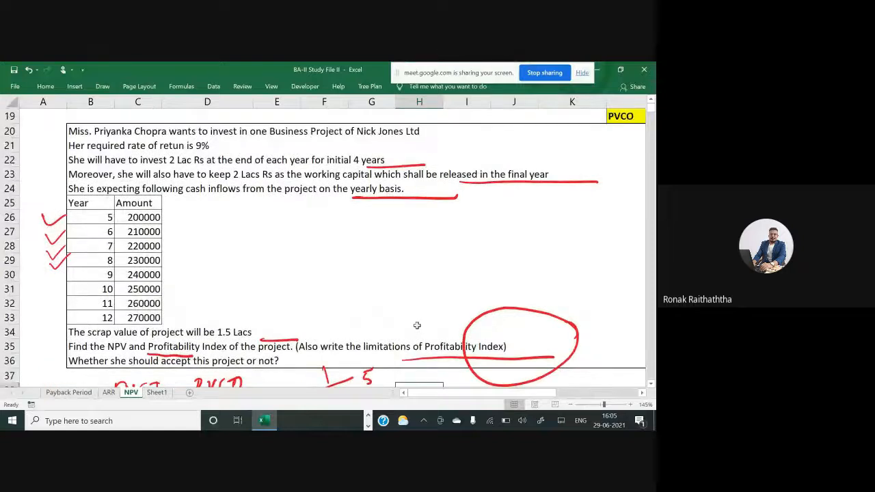
pyautogui.scroll(-1, 415, 325)
pyautogui.write('=')
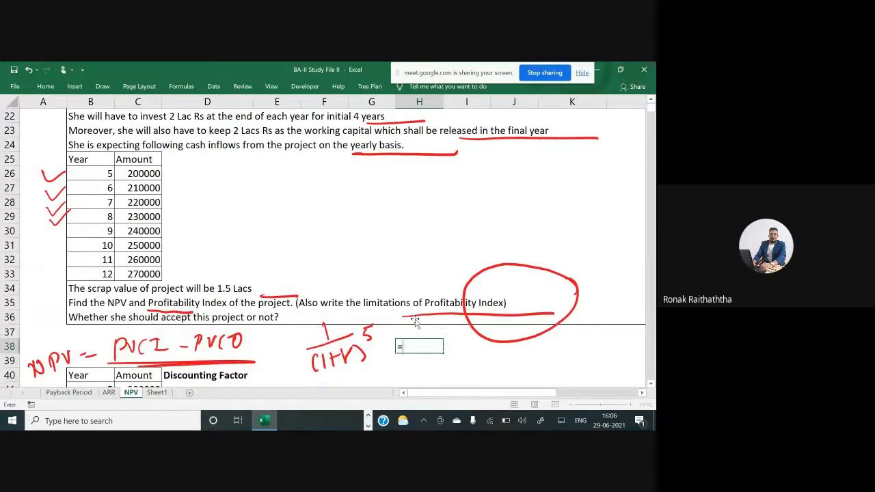
pyautogui.press('Escape')
pyautogui.write('Rate')
pyautogui.press('Tab')
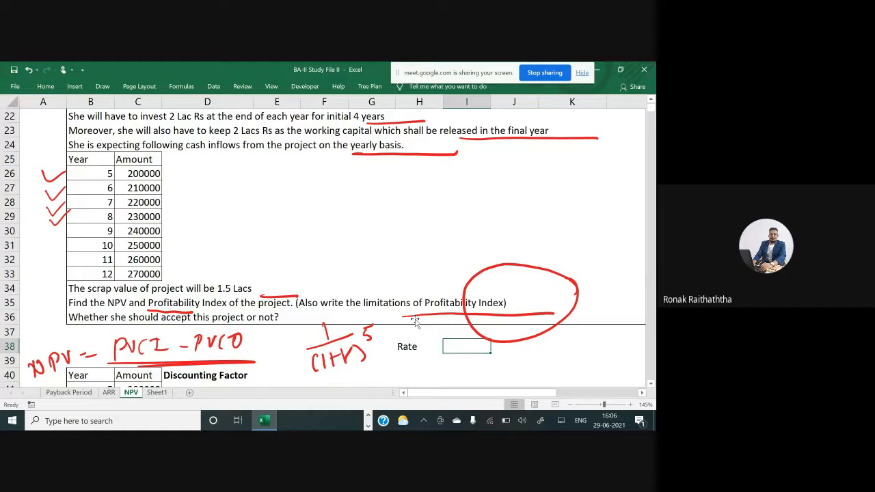
pyautogui.write('9%')
pyautogui.press('Return')
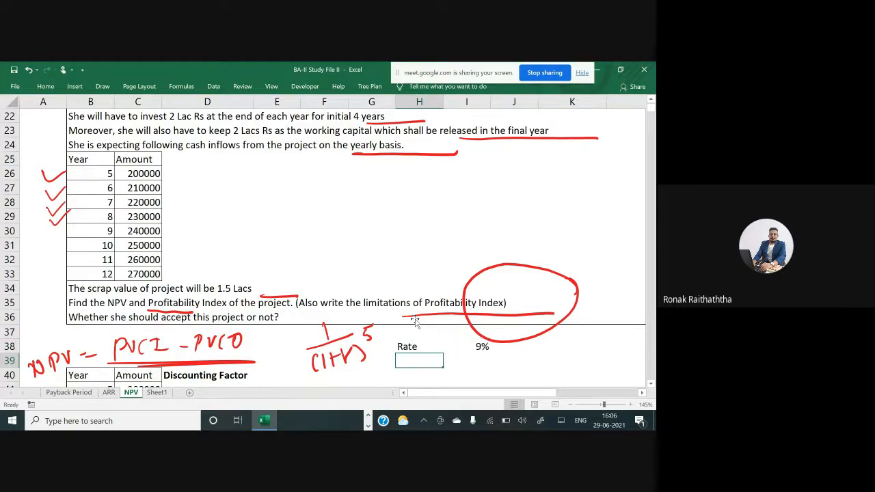
# Apply borders to the Rate and 9% cells
pyautogui.press('Down')
pyautogui.press('Down')
pyautogui.press('Down')
pyautogui.press('Down')
pyautogui.press('Down')
pyautogui.press('Down')
pyautogui.press('Down')
pyautogui.press('Down')
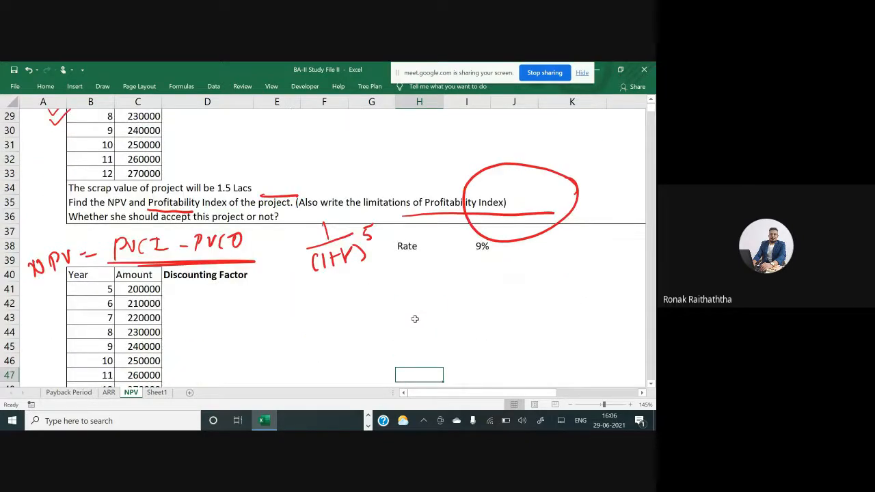
pyautogui.press('Up')
pyautogui.press('Up')
pyautogui.press('Up')
pyautogui.press('Up')
pyautogui.press('Up')
pyautogui.press('Up')
pyautogui.press('Up')
pyautogui.press('Up')
pyautogui.press('Up')
pyautogui.hotkey('shift', 'Right')
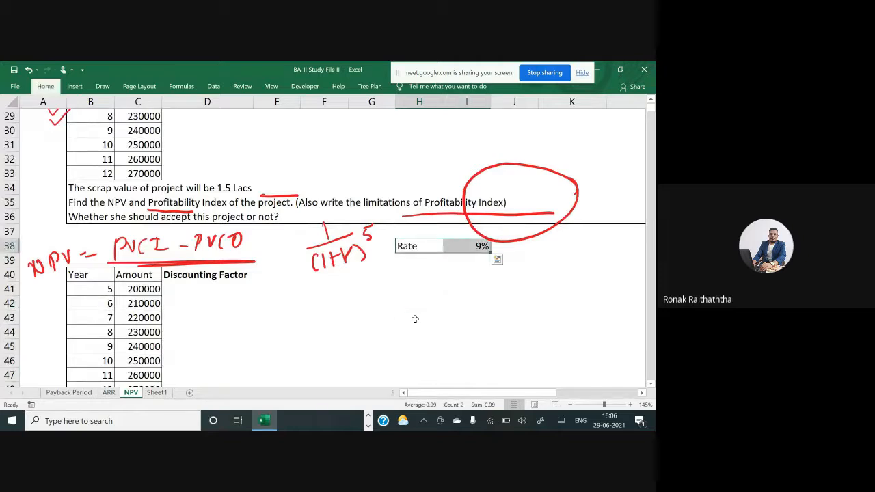
pyautogui.press('Down')
pyautogui.press('Down')
pyautogui.press('Down')
pyautogui.press('Left')
pyautogui.press('Left')
pyautogui.press('Left')
pyautogui.press('Left')
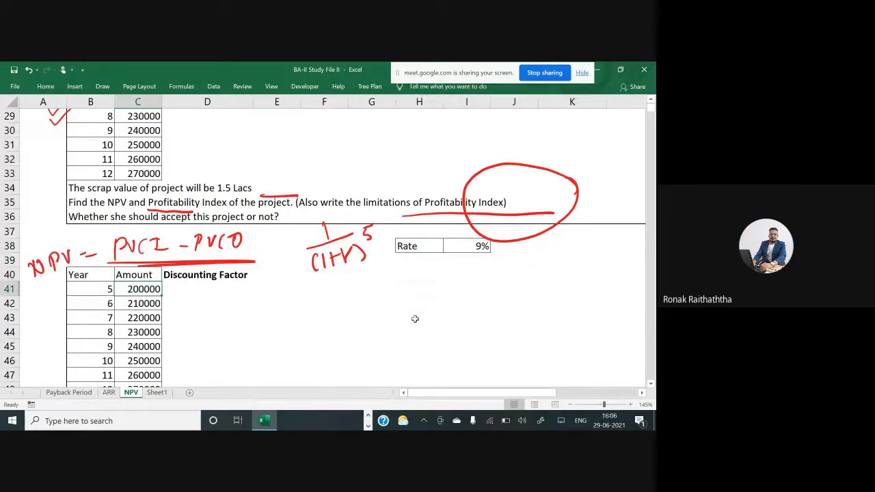
# Enter the discount factor formula =1/(1+$I$38)^B41 in D41
pyautogui.write('=')
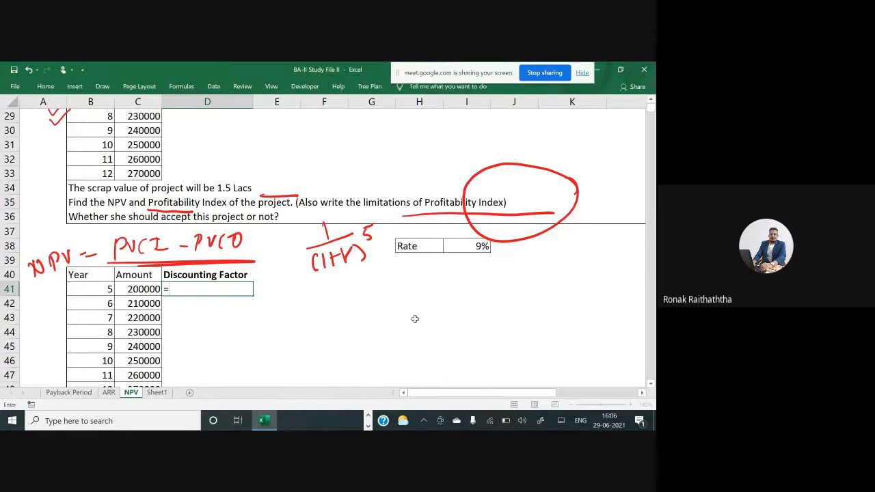
pyautogui.write('1/')
pyautogui.write('(1+')
pyautogui.click(465, 246)
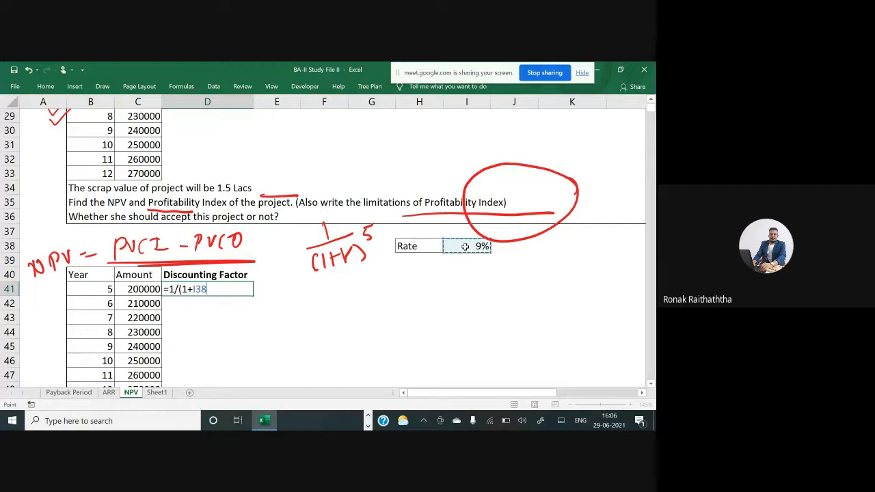
pyautogui.press('F4')
pyautogui.write(')^')
pyautogui.scroll(-1, 307, 275)
pyautogui.click(91, 245)
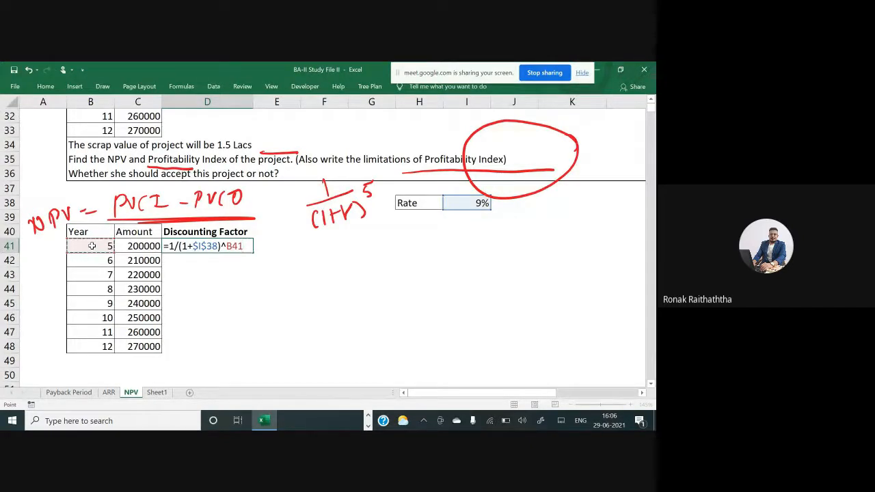
pyautogui.press('Return')
# Copy the discount factor formula down to D48 and apply all borders to the Discounting Factor column
pyautogui.press('Up')
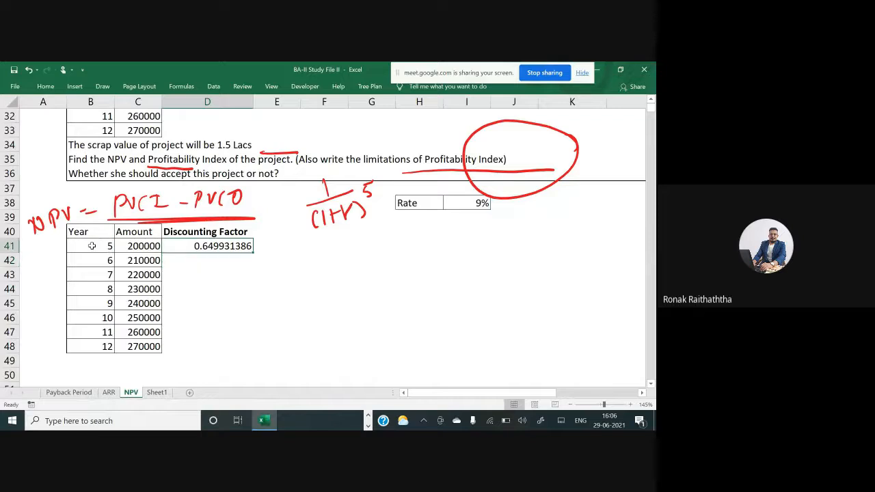
pyautogui.hotkey('ctrl', 'c')
pyautogui.press('Down')
pyautogui.hotkey('shift', 'Down')
pyautogui.hotkey('shift', 'Down')
pyautogui.hotkey('shift', 'Down')
pyautogui.hotkey('shift', 'Down')
pyautogui.hotkey('shift', 'Down')
pyautogui.hotkey('shift', 'Down')
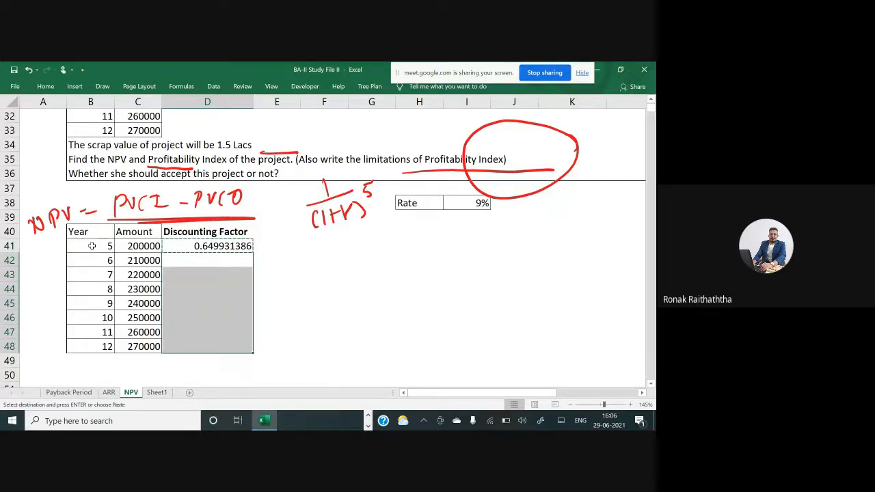
pyautogui.hotkey('ctrl', 'v')
pyautogui.press('Escape')
pyautogui.press('Up')
pyautogui.press('Up')
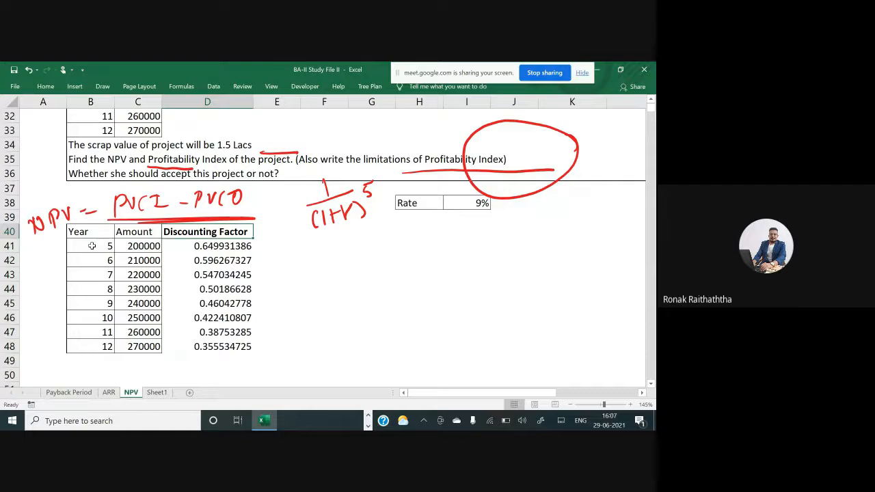
pyautogui.hotkey('ctrl', 'shift', 'Down')
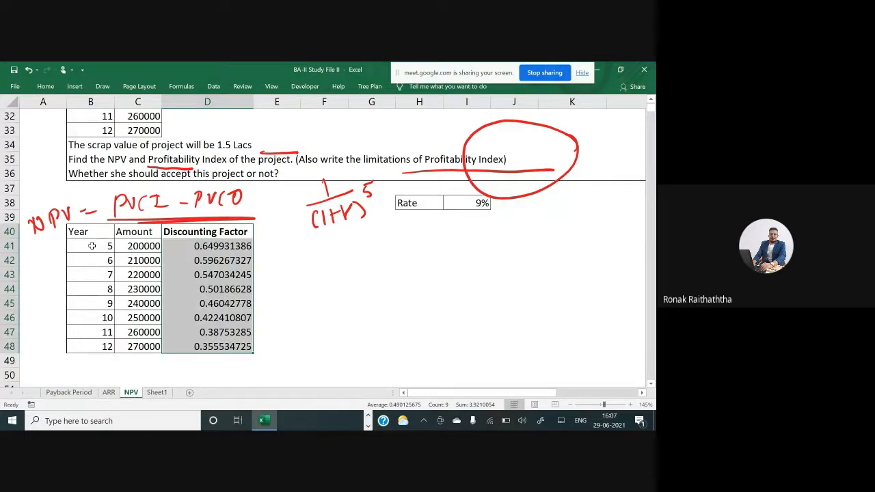
pyautogui.hotkey('alt', 'h')
pyautogui.press('b')
pyautogui.press('a')
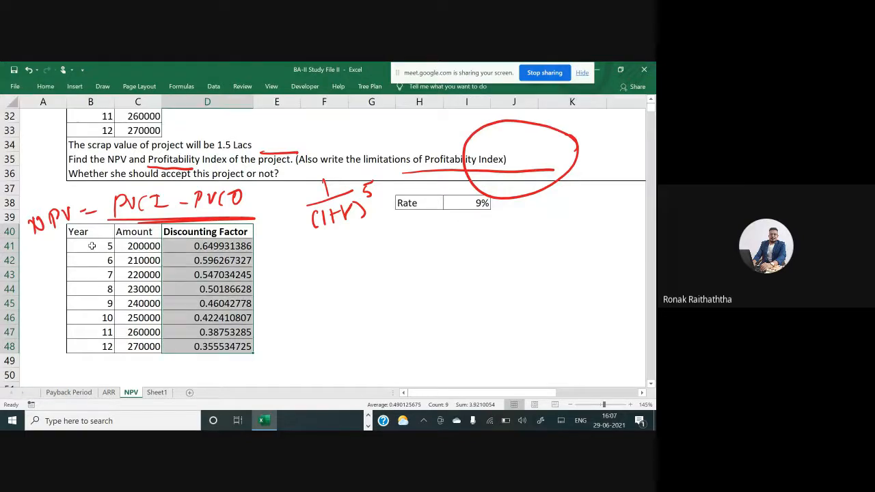
# Add a PVCI heading in E40 and enter the formula =C41*D41 in E41
pyautogui.press('Right')
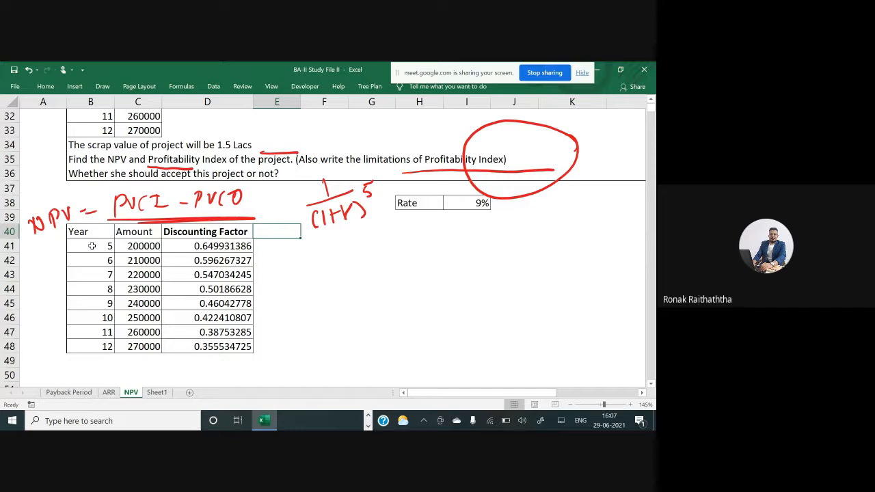
pyautogui.write('PVCI')
pyautogui.press('Tab')
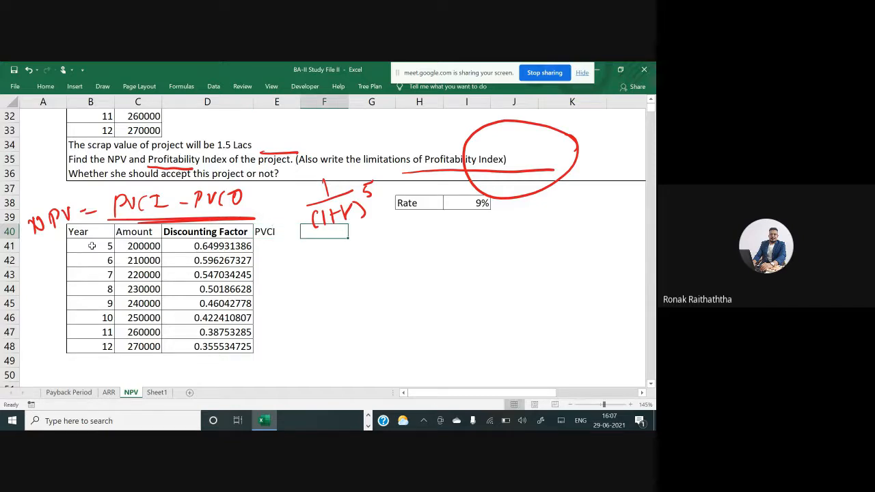
pyautogui.press('Return')
pyautogui.write('=')
pyautogui.press('Left')
pyautogui.press('Left')
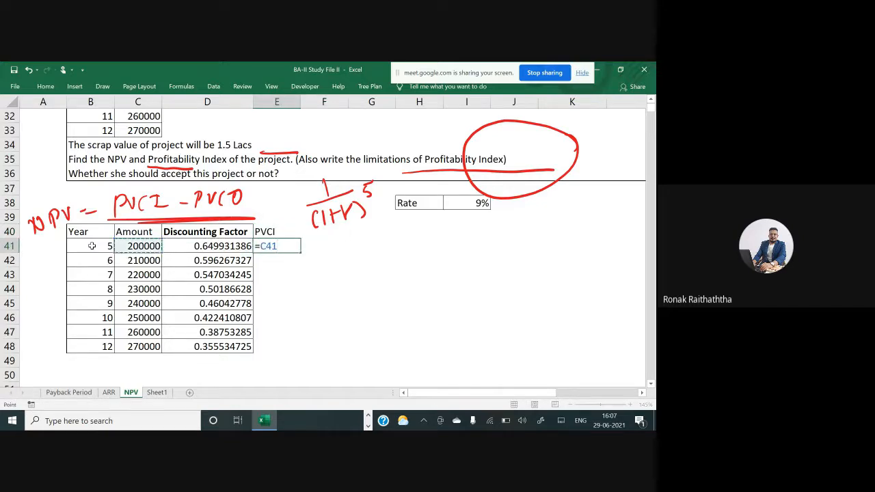
pyautogui.write('*')
pyautogui.press('Left')
pyautogui.hotkey('ctrl', 'Return')
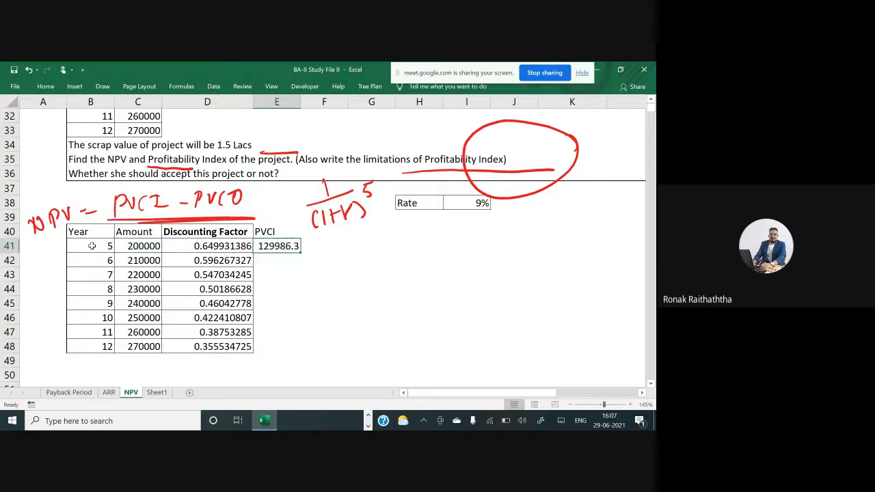
# Copy the PVCI formula down through E48
pyautogui.hotkey('ctrl', 'c')
pyautogui.hotkey('shift', 'Down')
pyautogui.hotkey('shift', 'Down')
pyautogui.hotkey('shift', 'Down')
pyautogui.hotkey('shift', 'Down')
pyautogui.hotkey('shift', 'Down')
pyautogui.hotkey('shift', 'Down')
pyautogui.hotkey('shift', 'Down')
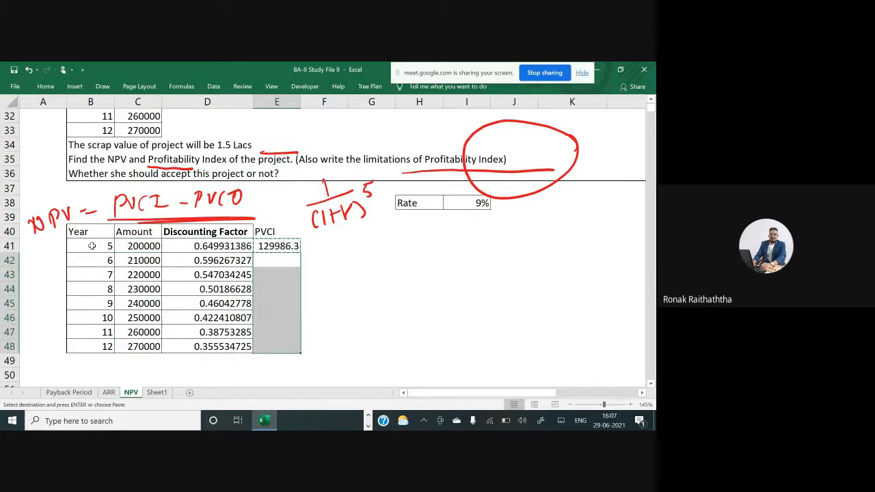
pyautogui.hotkey('ctrl', 'v')
pyautogui.press('Escape')
pyautogui.press('Up')
pyautogui.press('Up')
pyautogui.hotkey('ctrl', 'shift', 'Down')
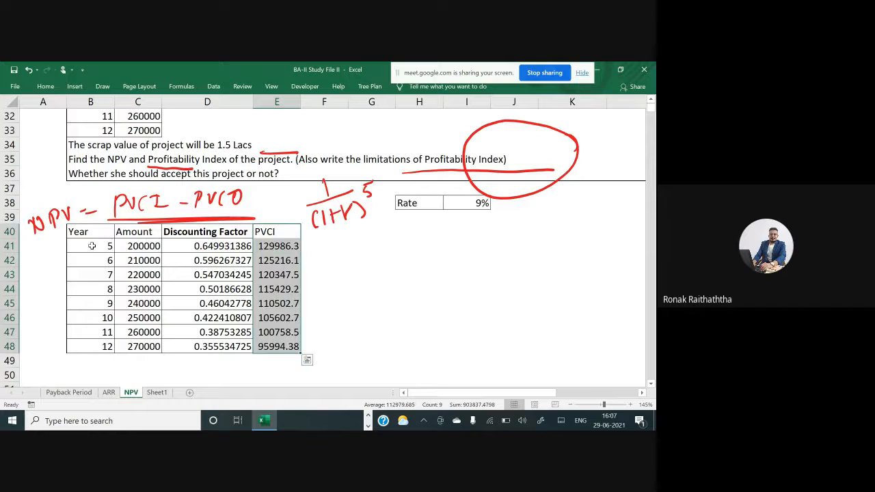
pyautogui.hotkey('alt', 'h')
pyautogui.press('Escape')
pyautogui.press('Down')
pyautogui.press('Down')
pyautogui.press('Down')
pyautogui.press('Down')
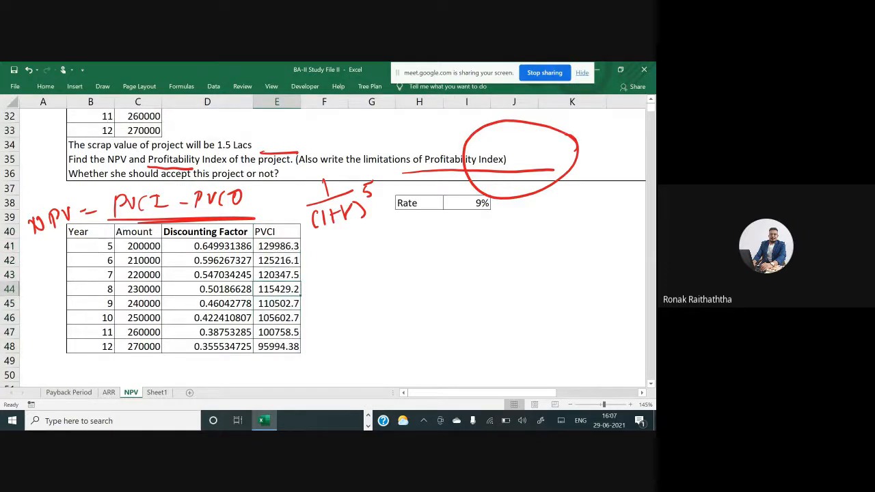
pyautogui.scroll(3, 92, 245)
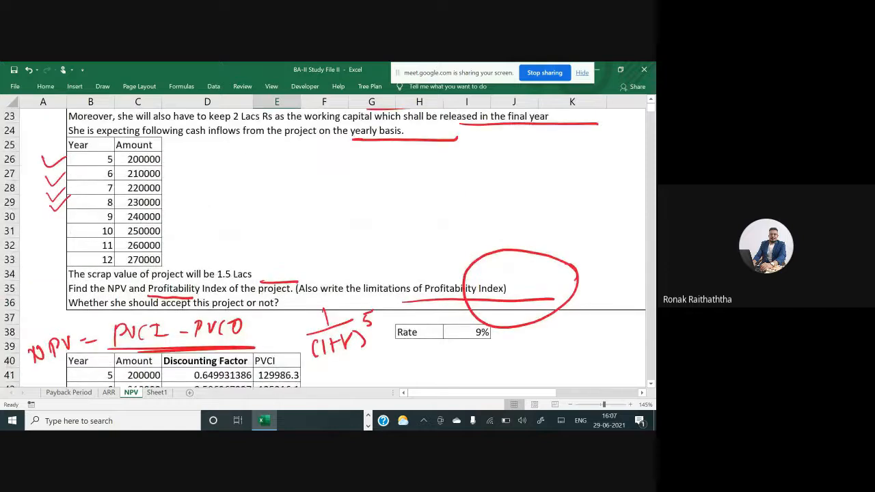
# Review the problem statement and the year-wise PVCI table for the Nick Jones Ltd project
pyautogui.scroll(1, 329, 243)
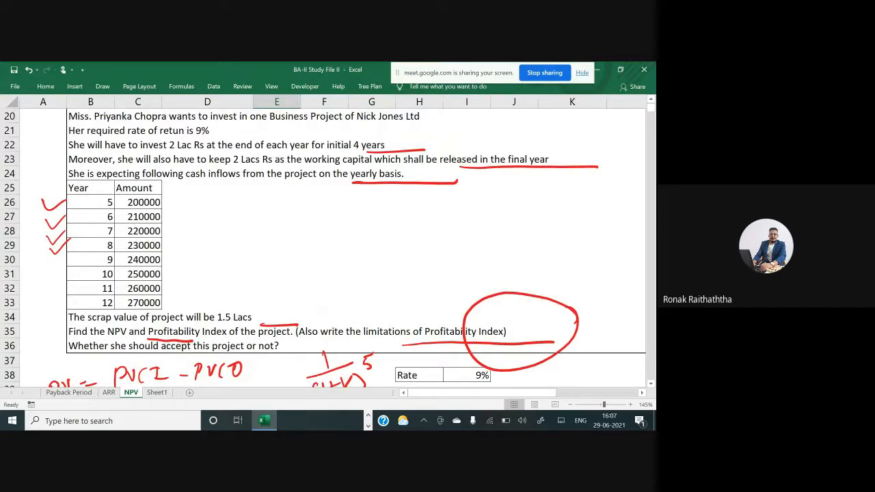
pyautogui.scroll(1, 328, 247)
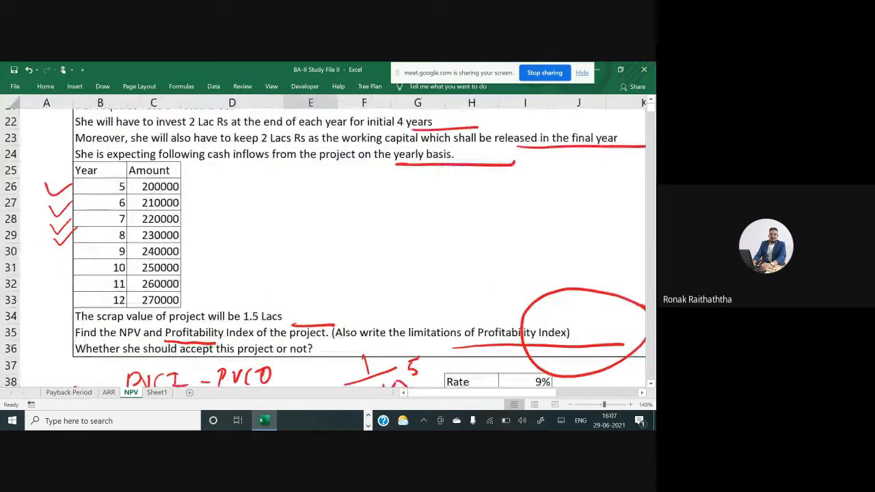
pyautogui.scroll(4, 326, 242)
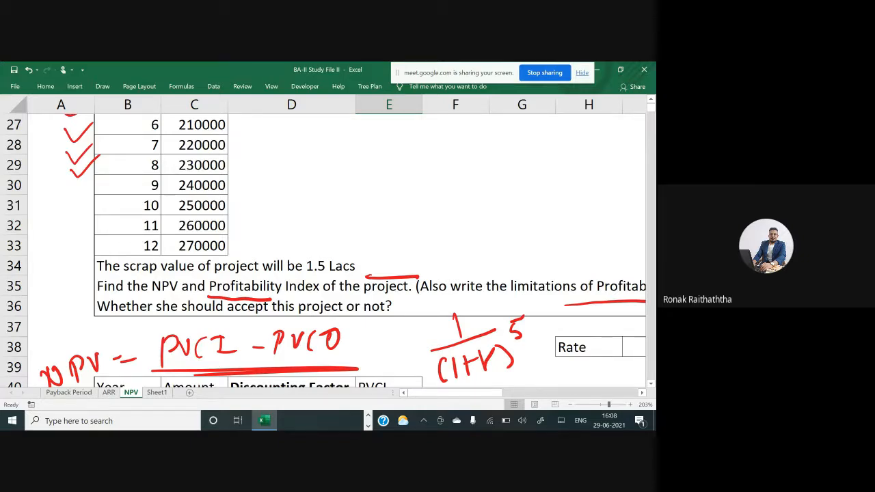
pyautogui.scroll(-5, 90, 251)
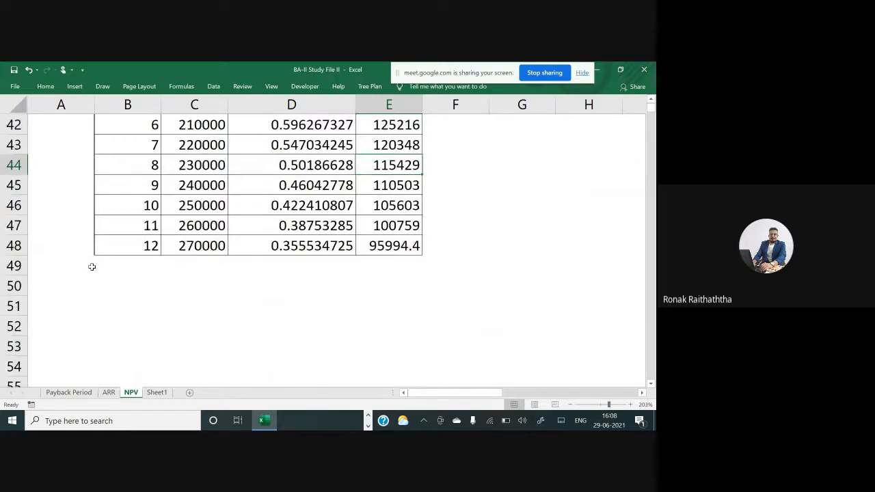
pyautogui.scroll(2, 127, 260)
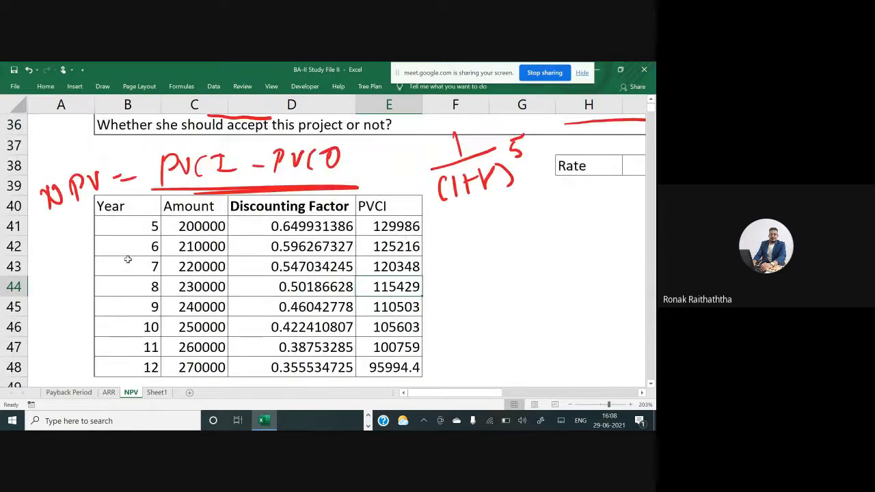
pyautogui.scroll(-1, 127, 260)
pyautogui.scroll(2, 187, 300)
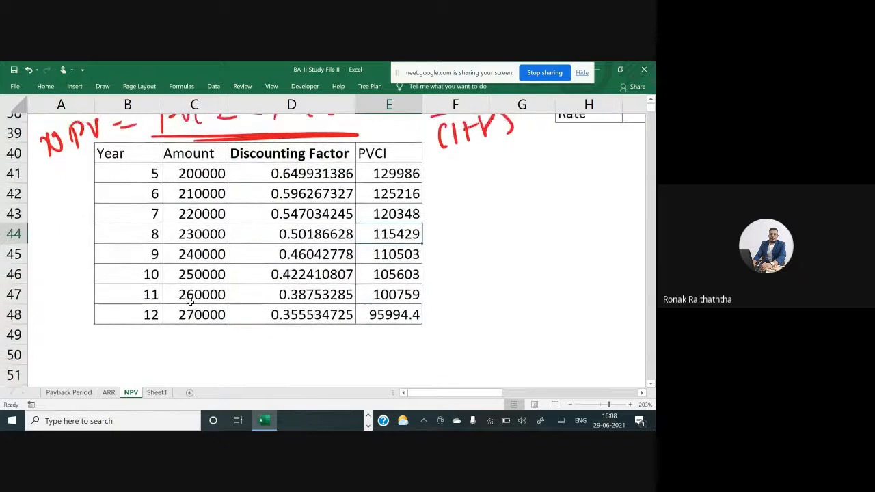
pyautogui.scroll(-2, 187, 301)
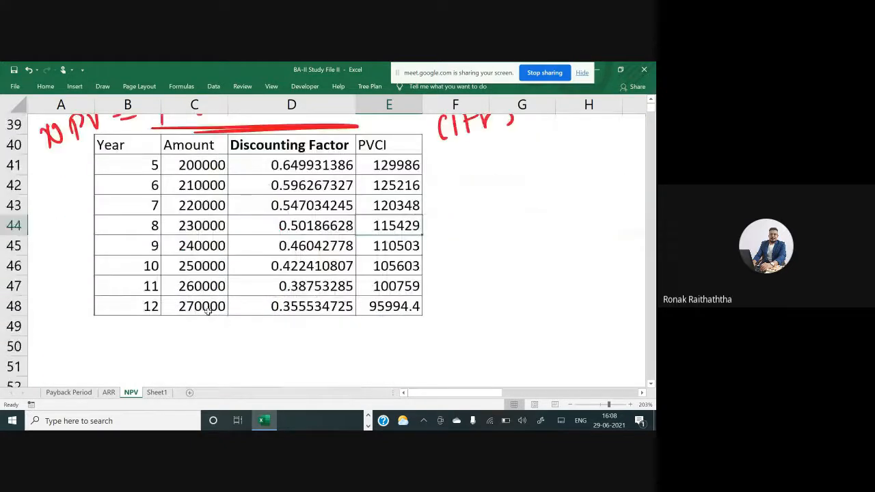
# Add the 150000 scrap value to the year 12 amount in C48 as =270000+150000
pyautogui.doubleClick(206, 309)
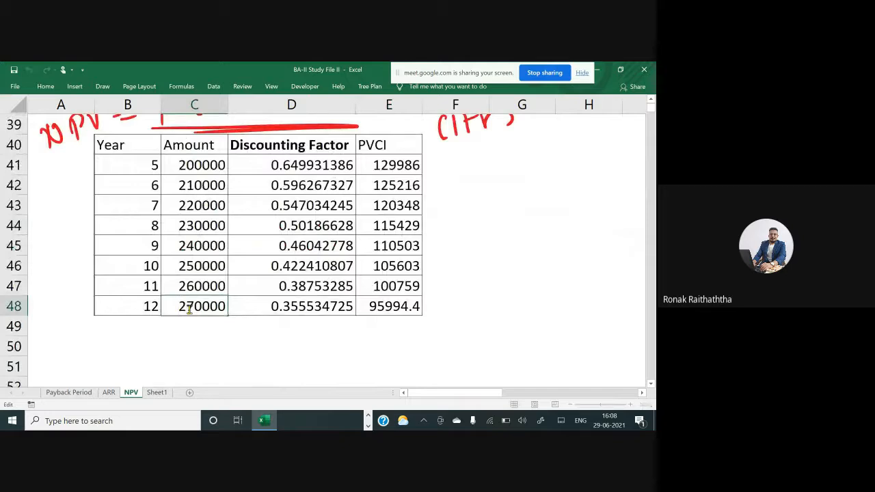
pyautogui.write('=270000+')
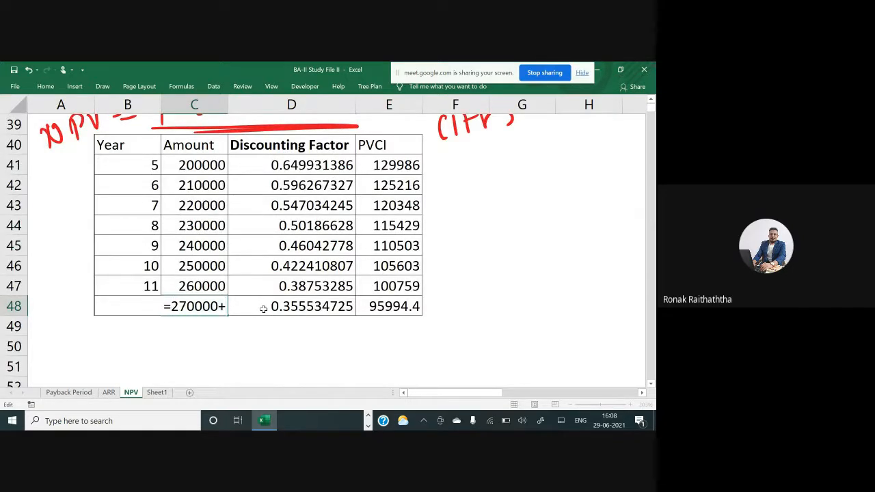
pyautogui.write('150000')
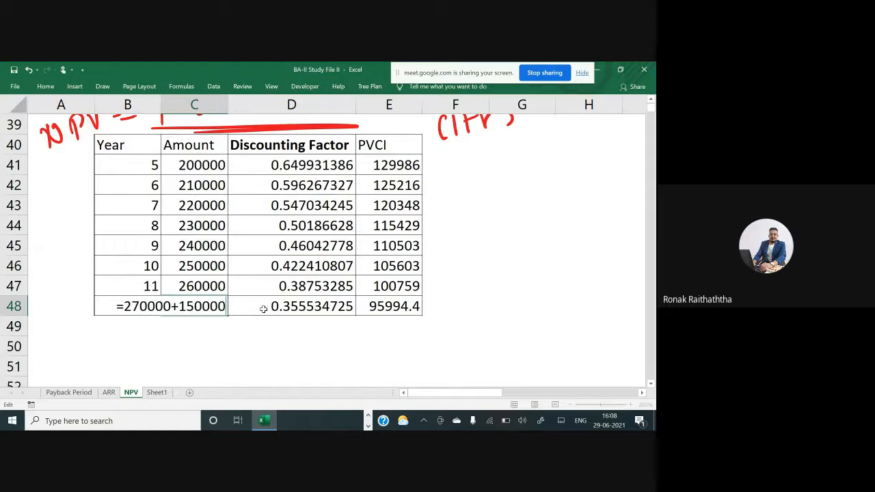
pyautogui.press('Return')
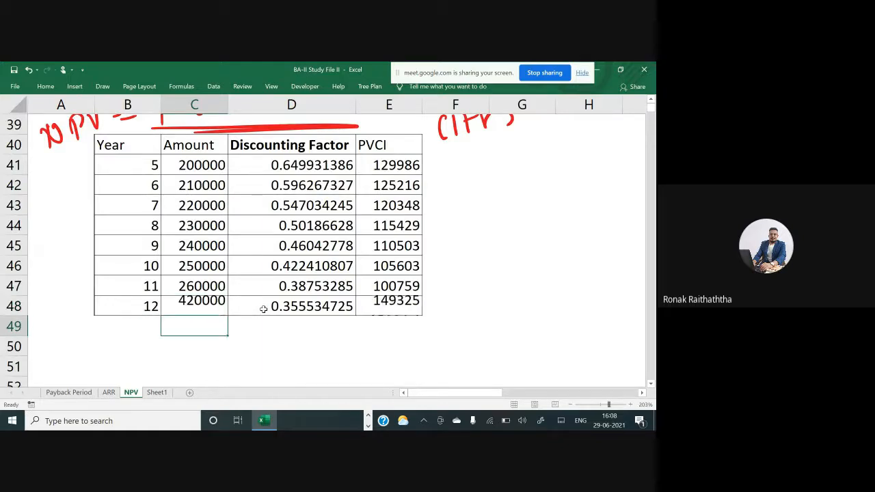
pyautogui.press('Up')
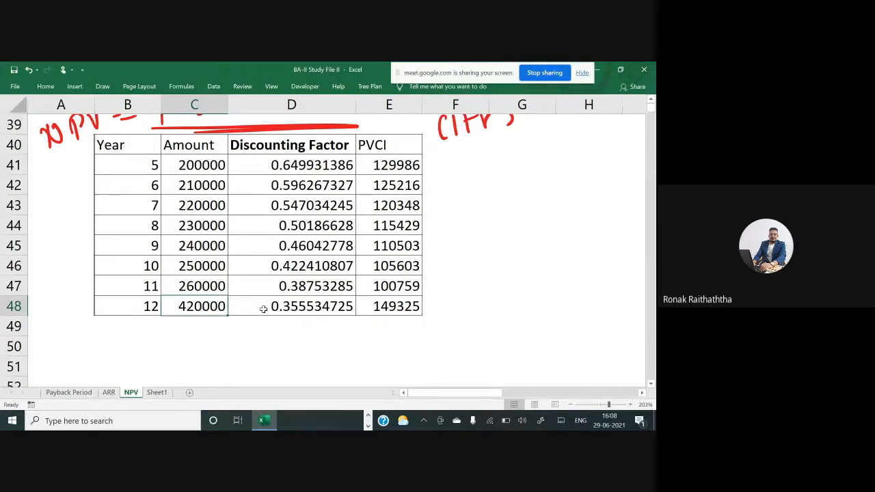
# Annotate the working capital sentence in the problem with an ink tick mark and underline the word Moreover
pyautogui.scroll(1, 203, 304)
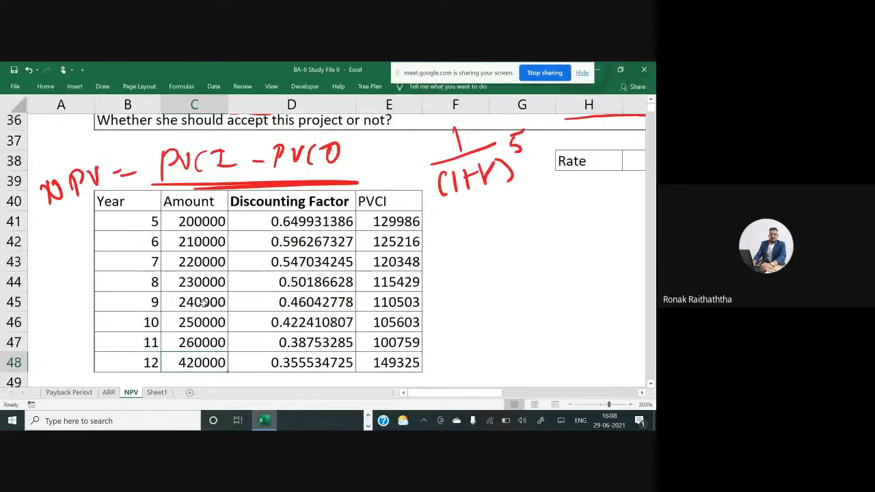
pyautogui.scroll(5, 203, 304)
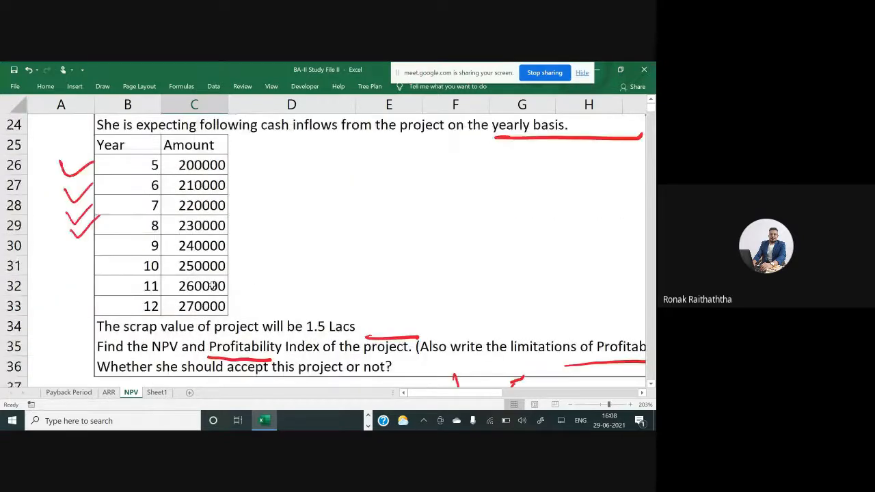
pyautogui.scroll(1, 212, 286)
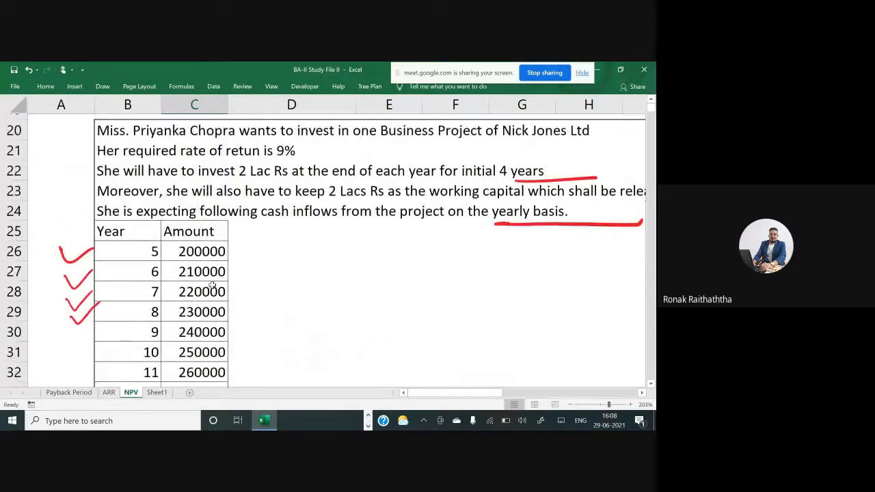
pyautogui.scroll(1, 212, 286)
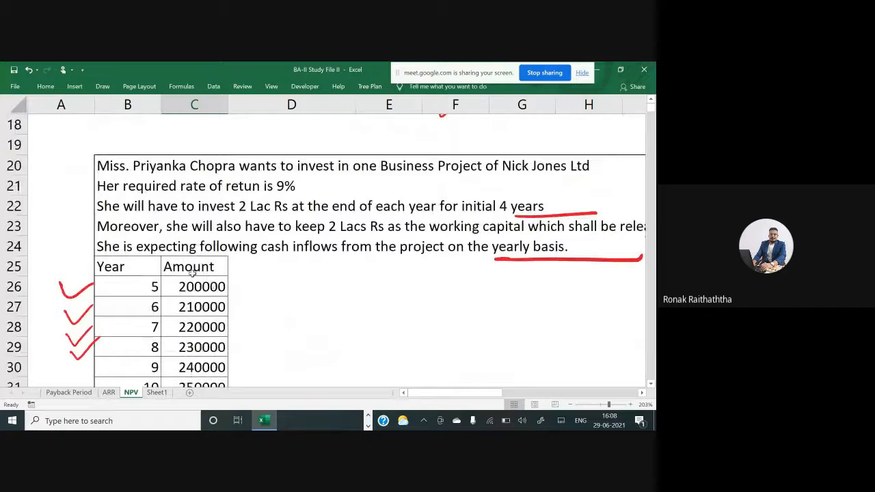
pyautogui.hscroll(1, 192, 273)
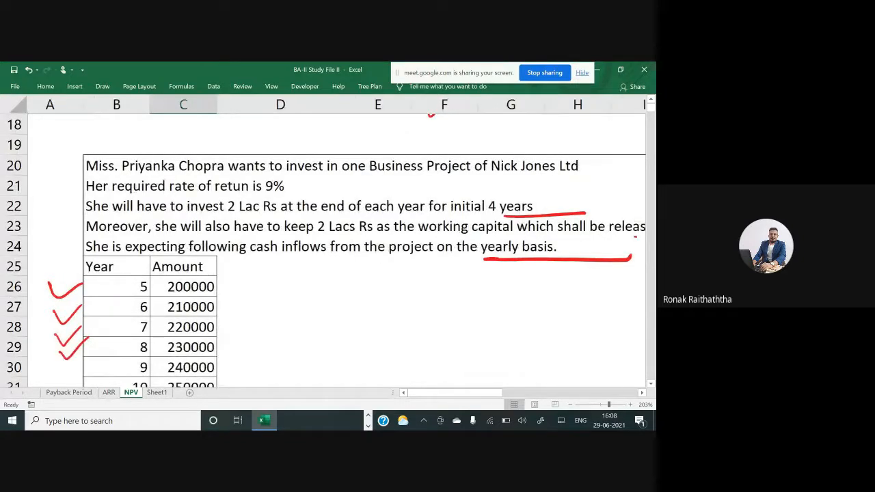
pyautogui.hscroll(-1, 192, 273)
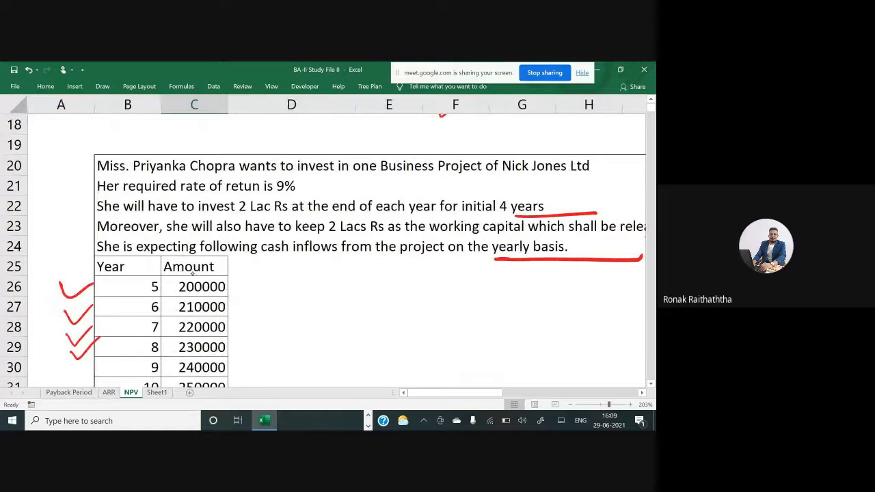
pyautogui.moveTo(57, 220); pyautogui.dragTo(88, 206)
pyautogui.moveTo(98, 235); pyautogui.dragTo(153, 234)
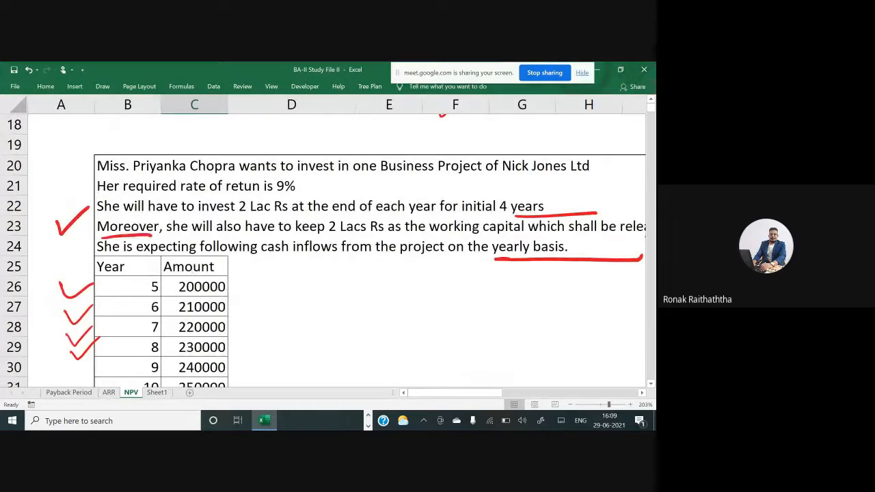
# Extend the ink underline beneath 'shall be released in the final year' in the working capital sentence
pyautogui.hscroll(1, 336, 251)
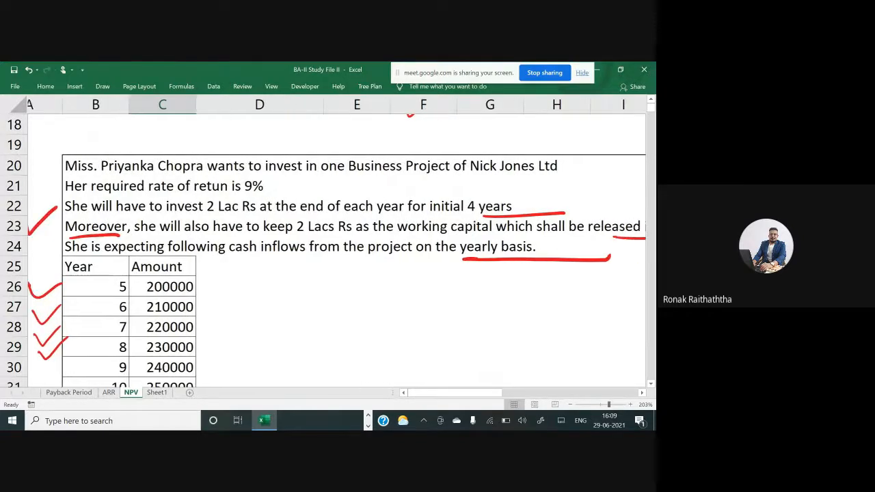
pyautogui.hscroll(-1, 336, 251)
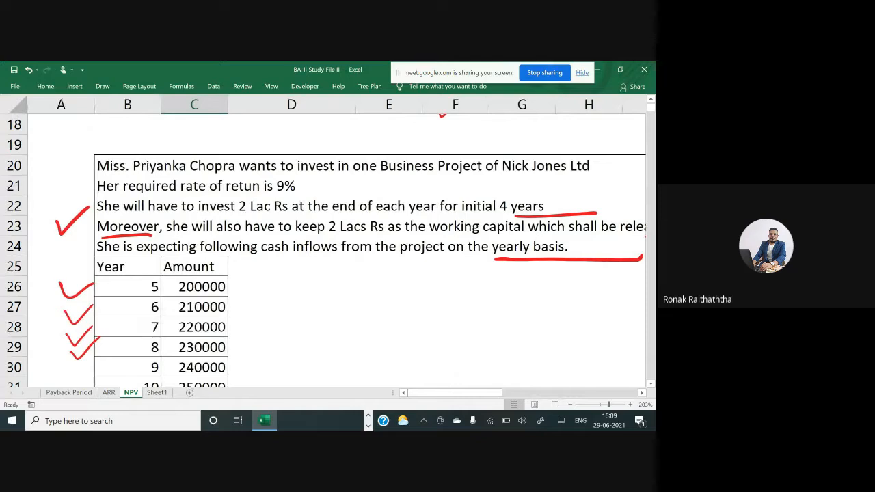
pyautogui.hscroll(2, 336, 251)
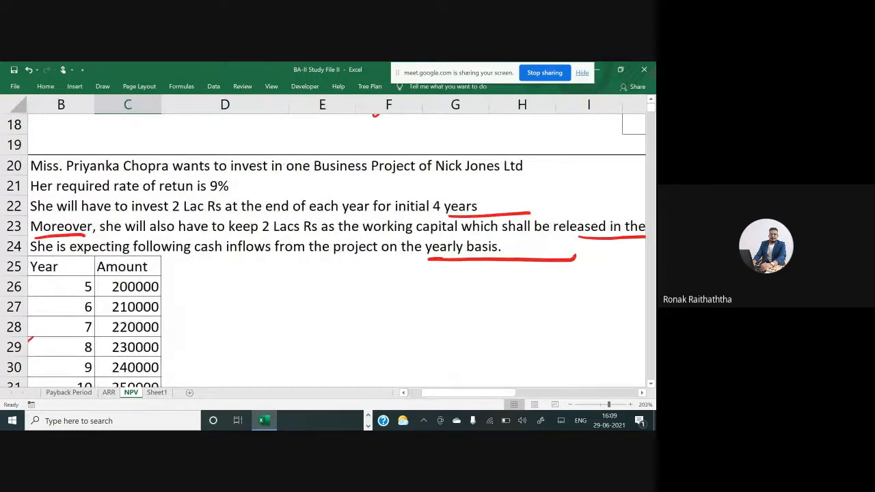
pyautogui.hscroll(2, 336, 251)
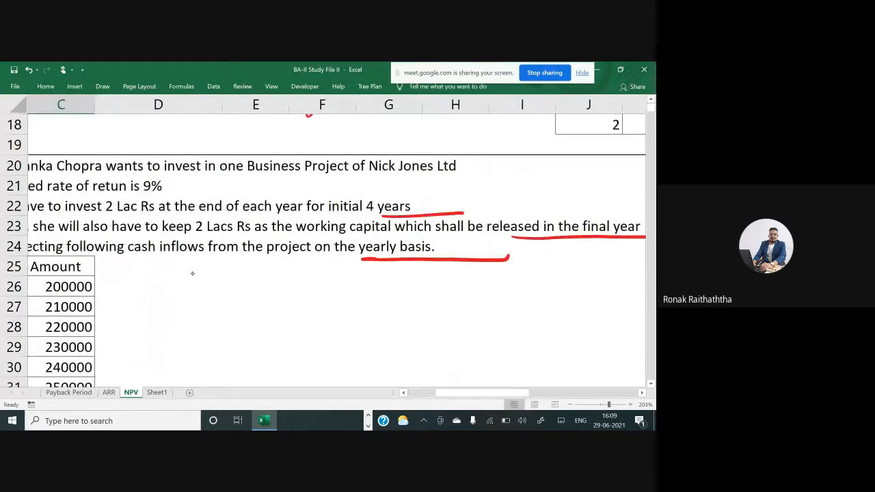
pyautogui.moveTo(422, 237); pyautogui.dragTo(609, 235)
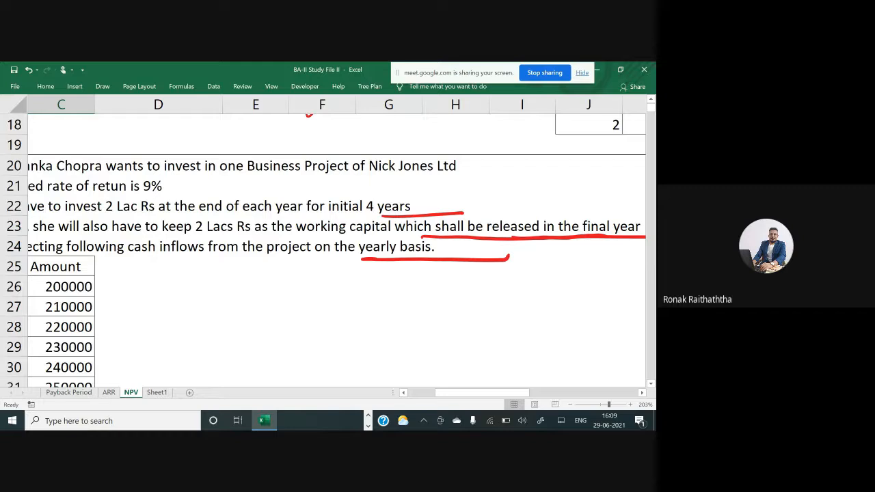
# Add the 200000 working capital release to the year 12 amount, making C48 =270000+150000+200000
pyautogui.moveTo(467, 394); pyautogui.dragTo(383, 392)
pyautogui.scroll(-3, 210, 332)
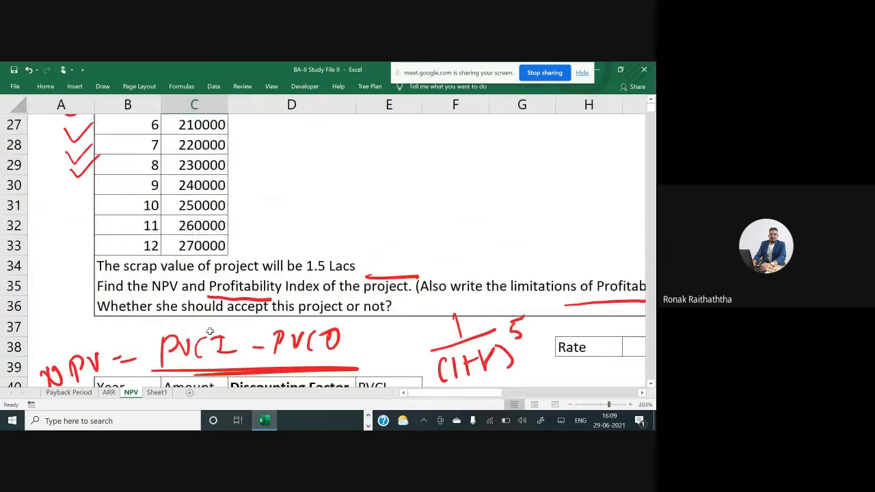
pyautogui.scroll(-4, 210, 332)
pyautogui.doubleClick(214, 306)
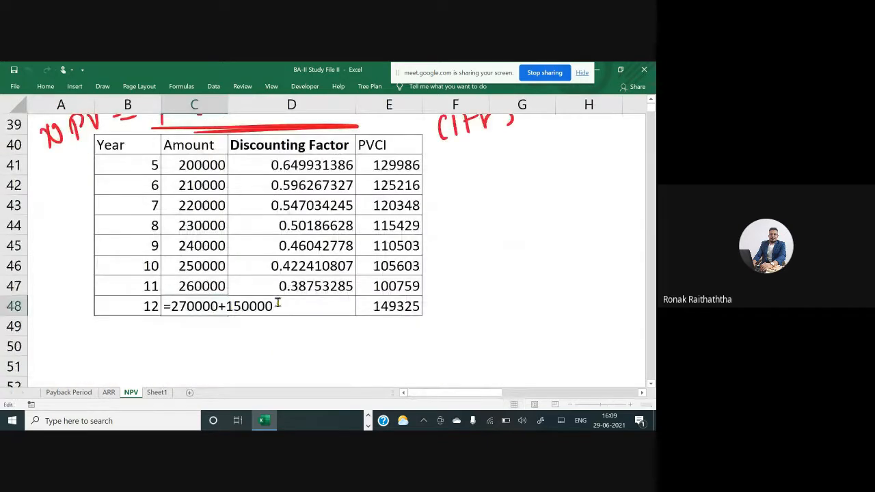
pyautogui.write('+200000')
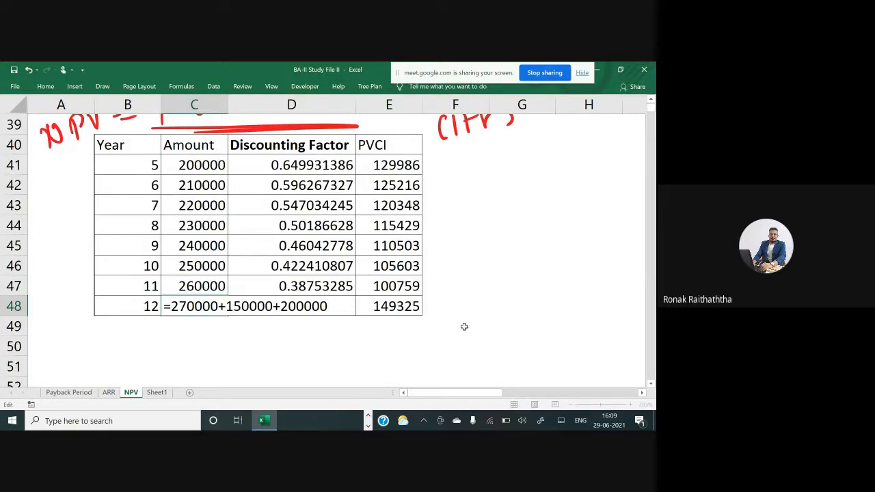
pyautogui.press('Return')
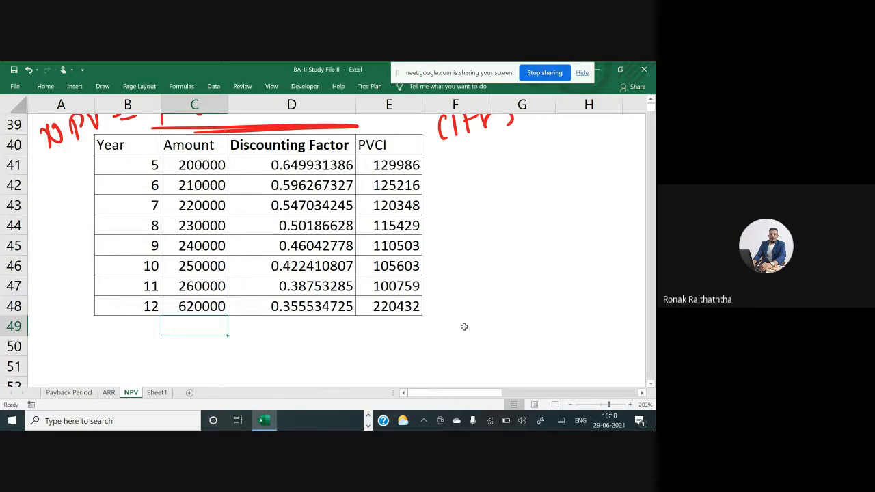
# Draw an ink box around the year 12 discounting factor in the table
pyautogui.scroll(1, 464, 327)
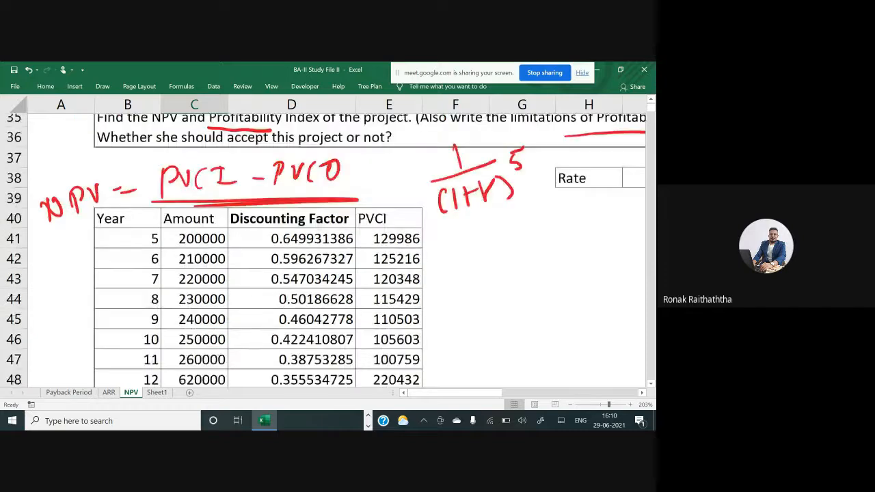
pyautogui.scroll(3, 464, 327)
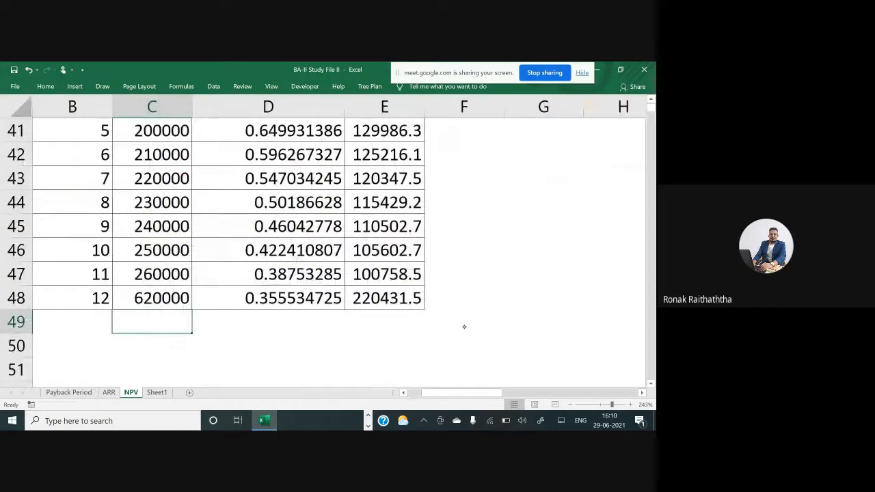
pyautogui.moveTo(220, 294); pyautogui.dragTo(338, 309)
pyautogui.moveTo(208, 301)
pyautogui.mouseDown()
pyautogui.moveTo(355, 269)
pyautogui.moveTo(197, 357)
pyautogui.mouseUp()
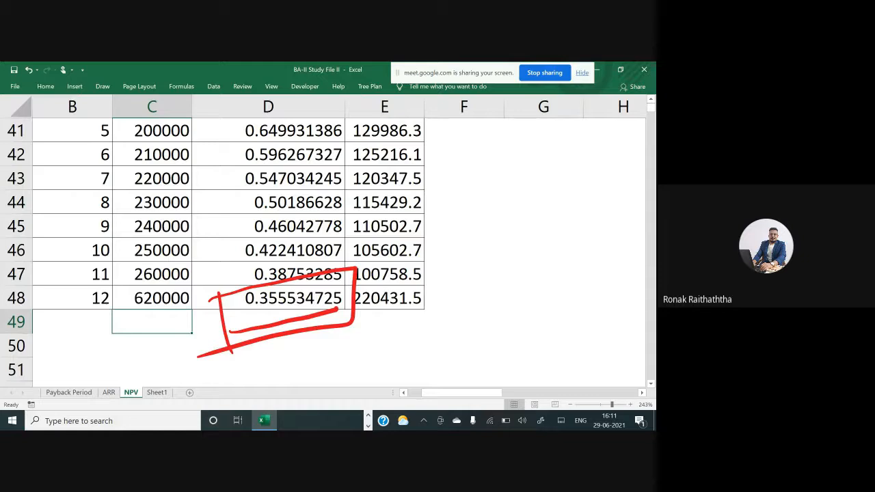
# Total the PVCI column in E49 with =SUM(E41:E48)
pyautogui.scroll(1, 435, 312)
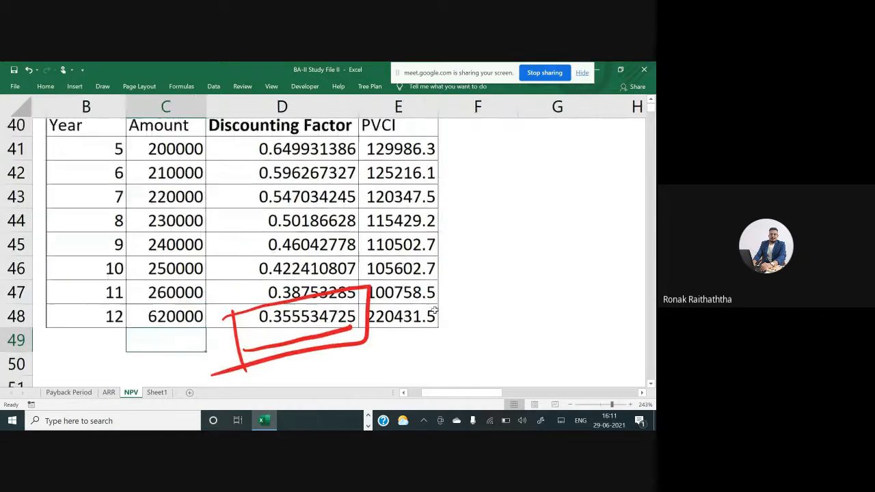
pyautogui.scroll(1, 418, 332)
pyautogui.scroll(-1, 412, 348)
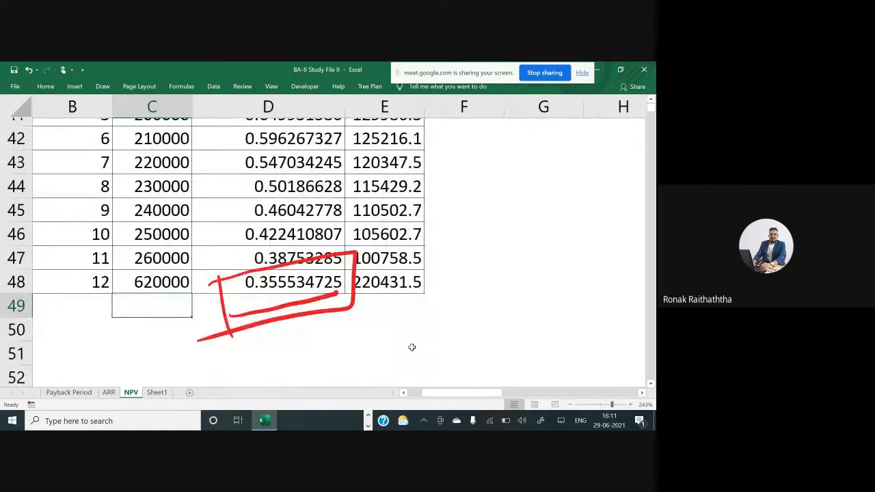
pyautogui.scroll(-1, 411, 348)
pyautogui.click(390, 306)
pyautogui.write('=su')
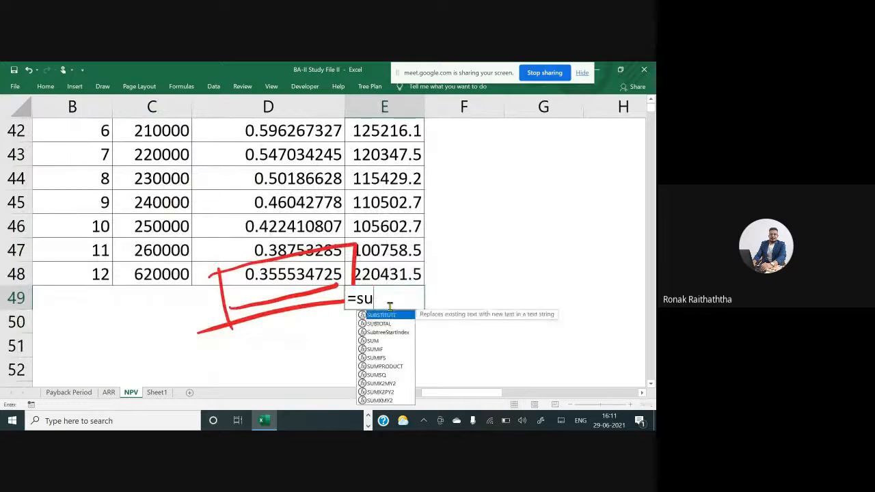
pyautogui.write('m(')
pyautogui.press('Up')
pyautogui.hotkey('ctrl', 'shift', 'Up')
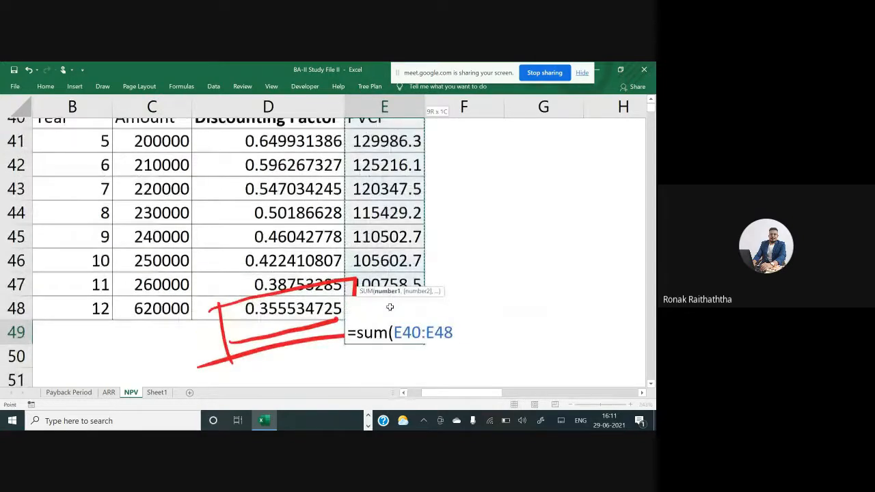
pyautogui.write(')')
pyautogui.press('Return')
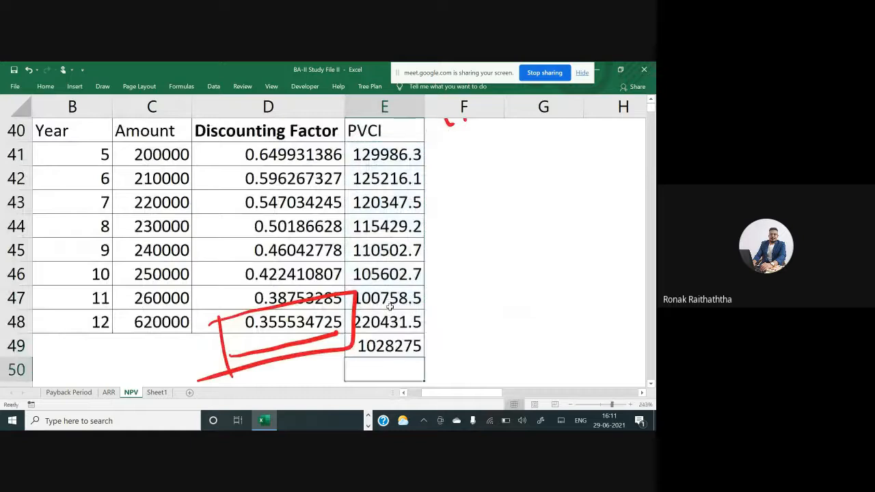
pyautogui.press('Up')
pyautogui.press('F2')
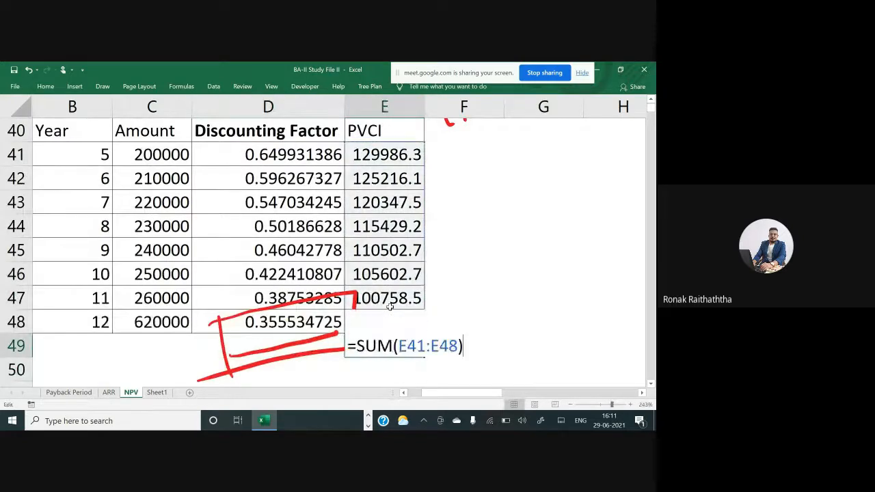
pyautogui.press('Escape')
# Label the cell beside the total as PVCI
pyautogui.press('Left')
pyautogui.write('PVCI')
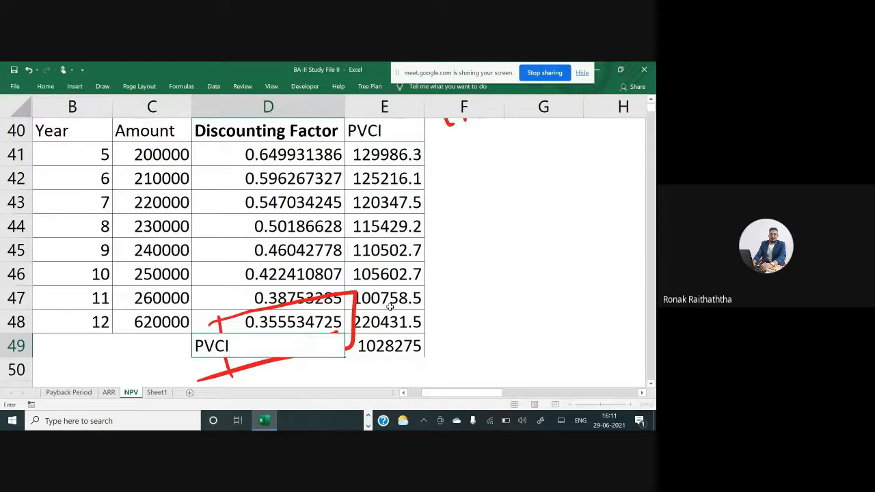
pyautogui.press('Return')
pyautogui.press('Up')
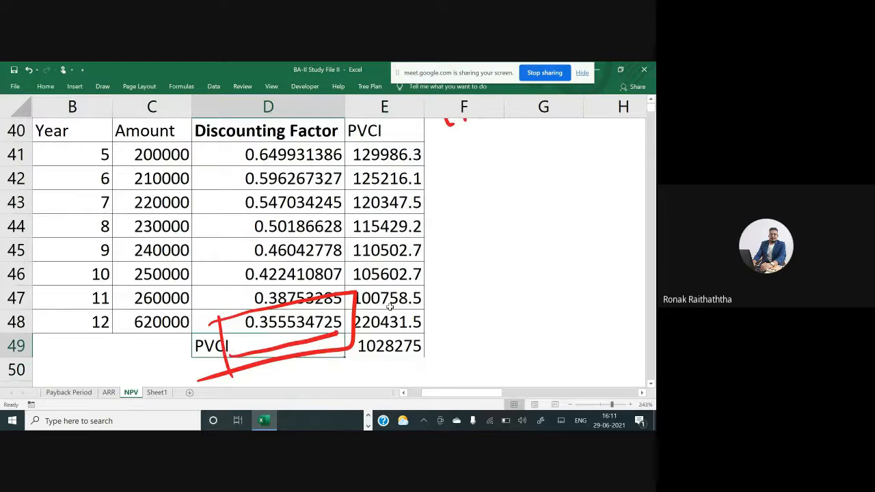
# Apply all borders to the PVCI label and total cells D49:E49
pyautogui.hotkey('shift', 'Right')
pyautogui.write('a')
pyautogui.press('Escape')
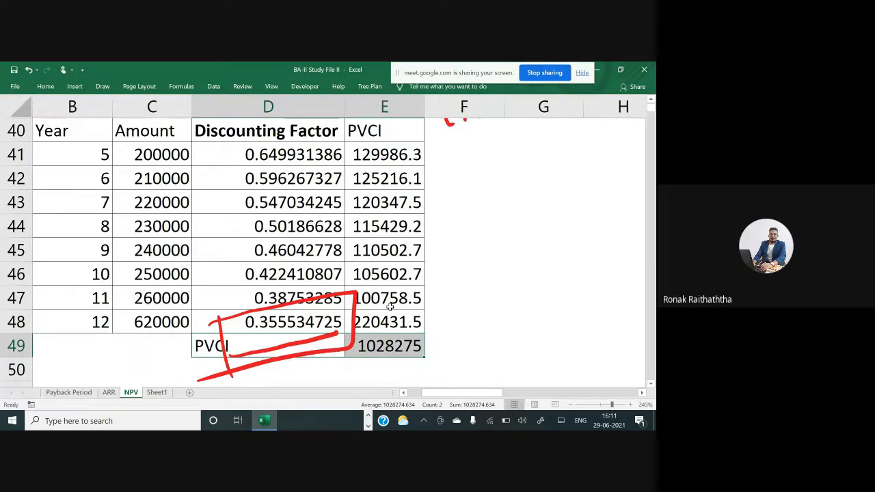
pyautogui.press('alt')
pyautogui.press('h')
pyautogui.press('b')
pyautogui.press('a')
pyautogui.hotkey('shift', 'Left')
pyautogui.press('Right')
pyautogui.press('Left')
pyautogui.hotkey('shift', 'Right')
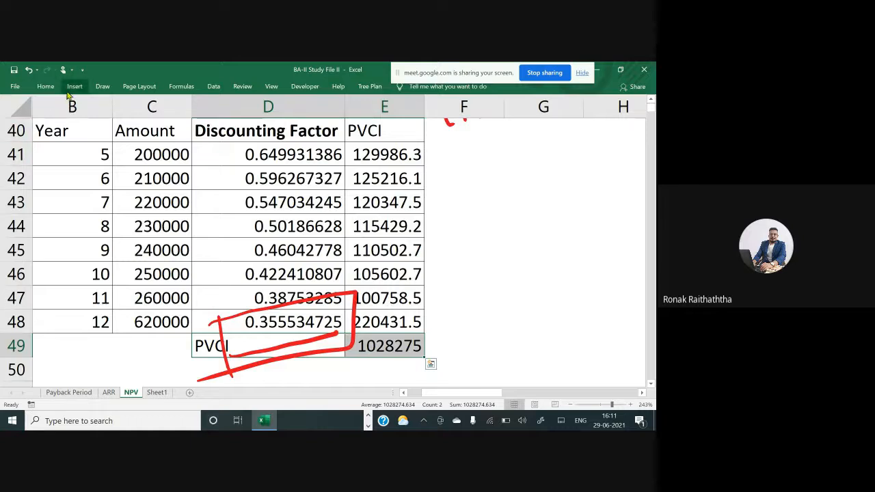
# Fill the PVCI label and total cells with yellow and make them bold
pyautogui.click(46, 87)
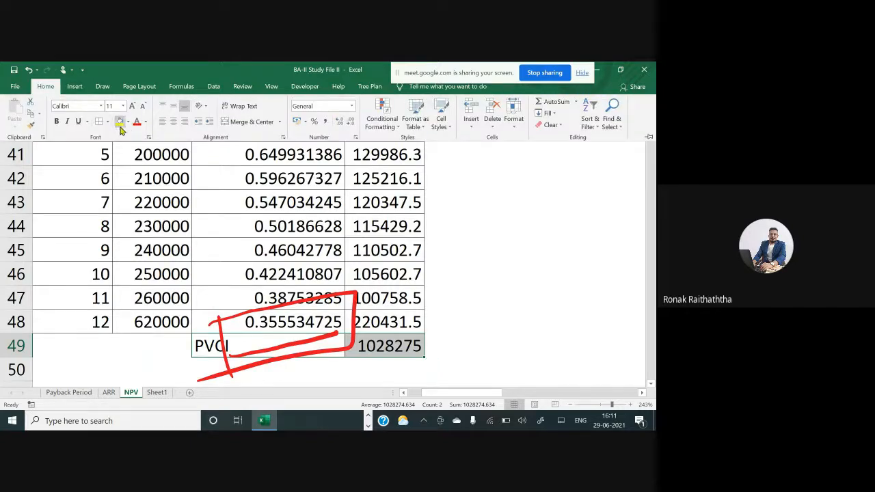
pyautogui.click(119, 127)
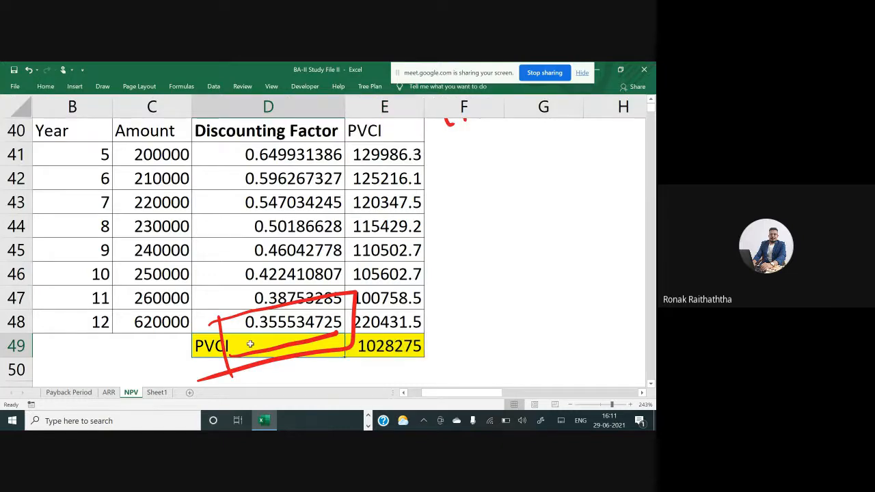
pyautogui.hotkey('ctrl', 'b')
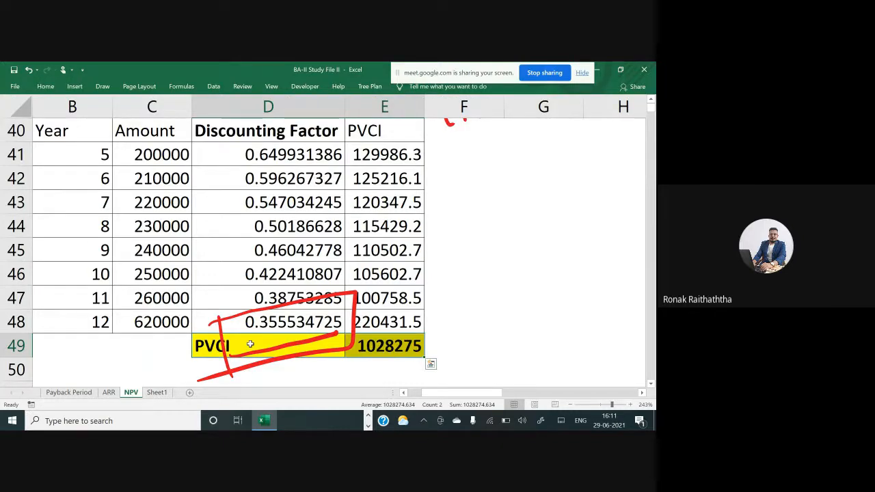
# Delete the ink box drawn around the year 12 discounting factor
pyautogui.press('Down')
pyautogui.press('Down')
pyautogui.press('Down')
pyautogui.press('Down')
pyautogui.press('Down')
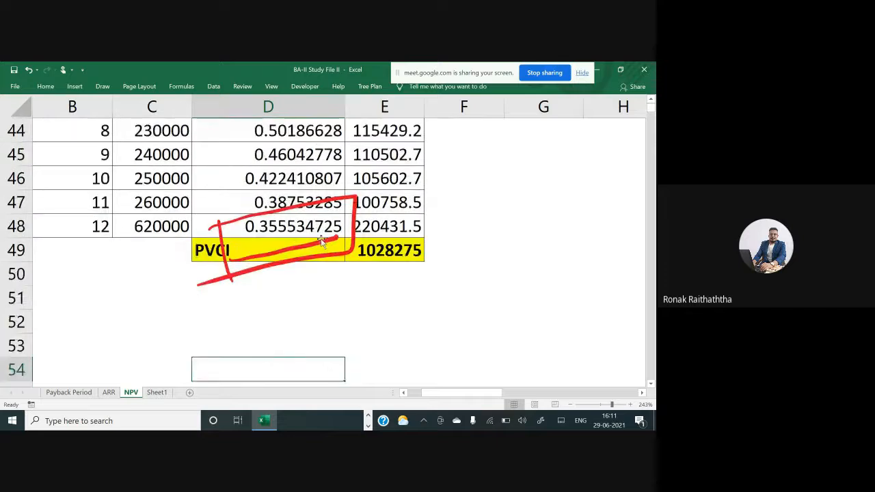
pyautogui.moveTo(323, 241); pyautogui.dragTo(306, 253)
pyautogui.press('Delete')
pyautogui.click(208, 279)
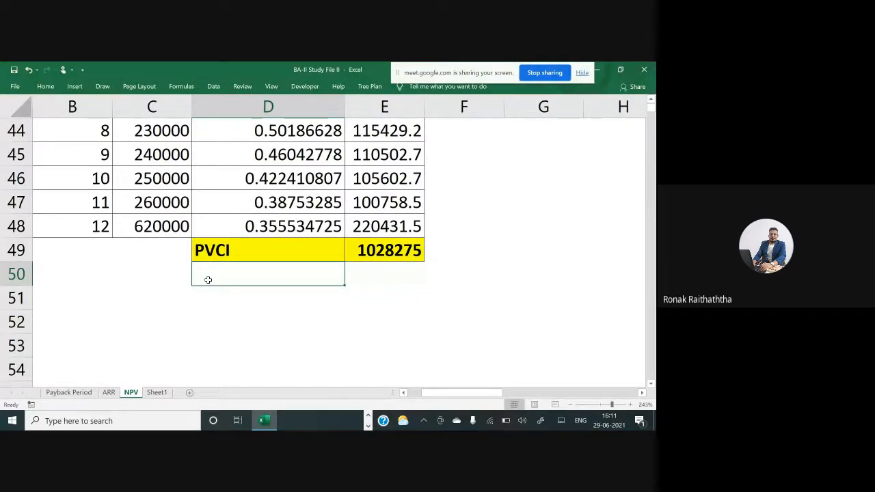
# Review the problem statement describing the investment and working capital requirements
pyautogui.press('Left')
pyautogui.press('Left')
pyautogui.press('Left')
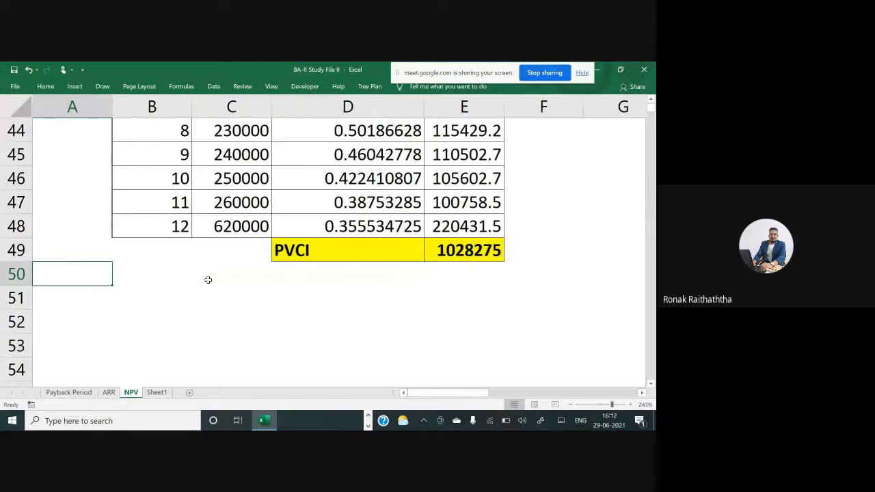
pyautogui.press('Up')
pyautogui.press('Up')
pyautogui.press('Up')
pyautogui.press('Up')
pyautogui.press('Up')
pyautogui.press('Up')
pyautogui.press('Up')
pyautogui.press('Up')
pyautogui.press('Up')
pyautogui.press('Up')
pyautogui.press('Up')
pyautogui.press('Up')
pyautogui.press('Up')
pyautogui.press('Up')
pyautogui.press('Up')
pyautogui.press('Up')
pyautogui.press('Up')
pyautogui.press('Up')
pyautogui.press('Up')
pyautogui.press('Up')
pyautogui.press('Up')
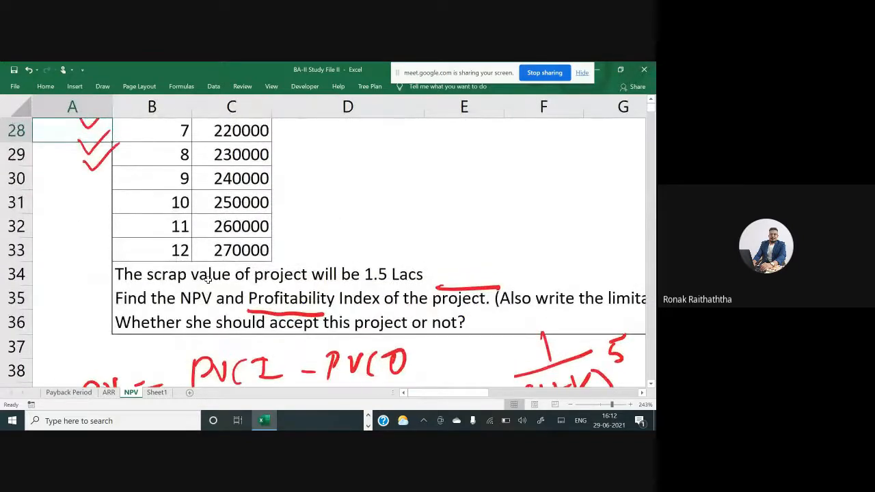
pyautogui.press('Up')
pyautogui.press('Up')
pyautogui.press('Up')
pyautogui.press('Up')
pyautogui.press('Up')
pyautogui.press('Up')
pyautogui.press('Right')
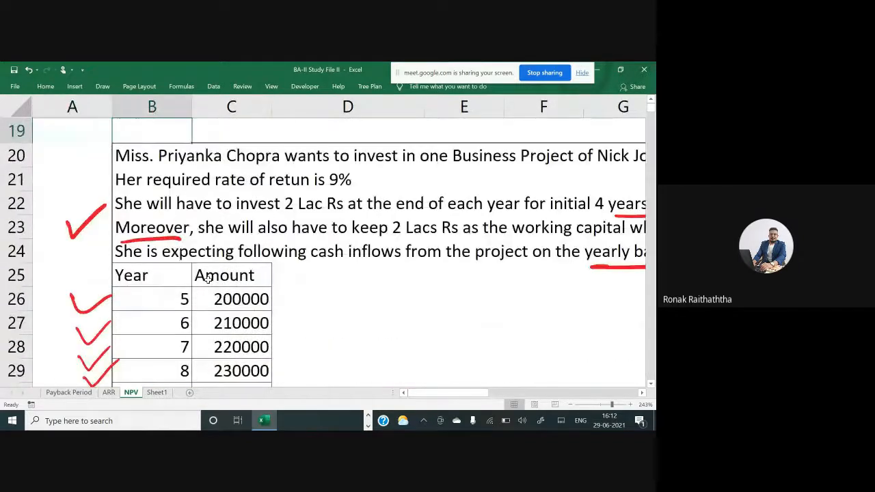
pyautogui.hscroll(1, 208, 279)
pyautogui.scroll(1, 208, 279)
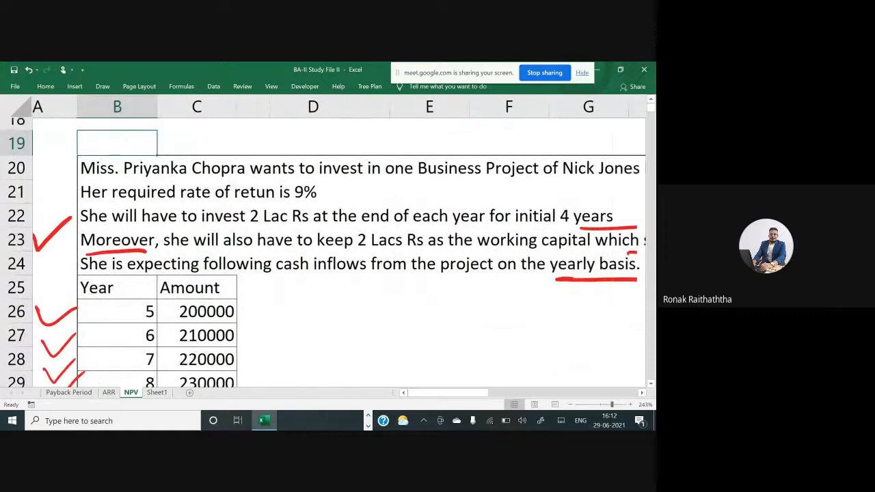
pyautogui.hscroll(-1, 339, 253)
pyautogui.hscroll(1, 340, 253)
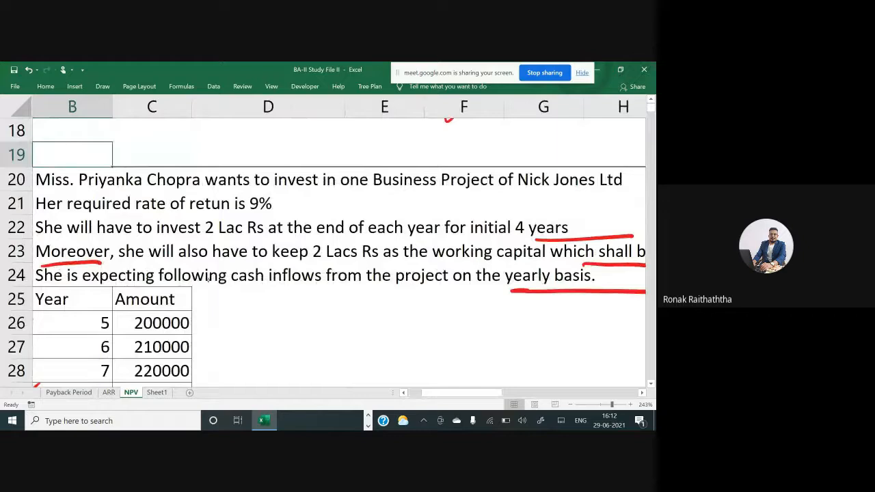
# Underline 'She will have to invest 2 Lac Rs', 'end of each' and 'initial 4 years' with ink
pyautogui.moveTo(37, 237); pyautogui.dragTo(214, 240)
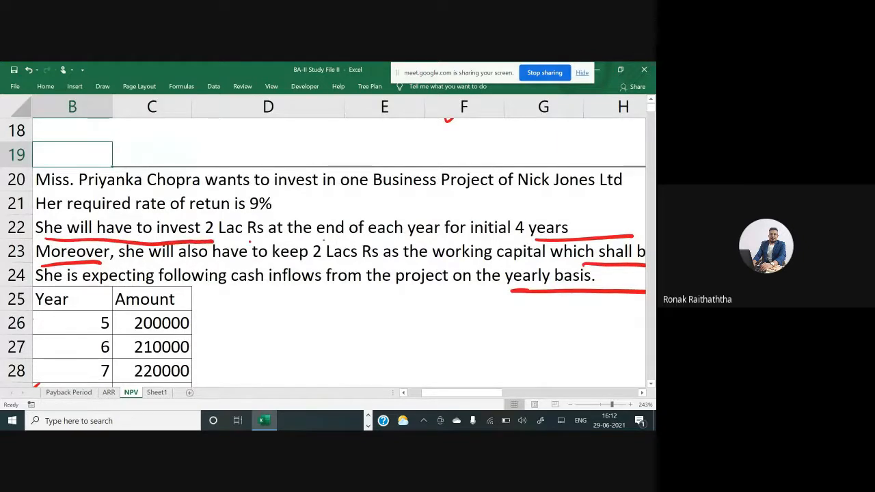
pyautogui.click(250, 241)
pyautogui.moveTo(318, 240); pyautogui.dragTo(407, 238)
pyautogui.moveTo(475, 241); pyautogui.dragTo(558, 237)
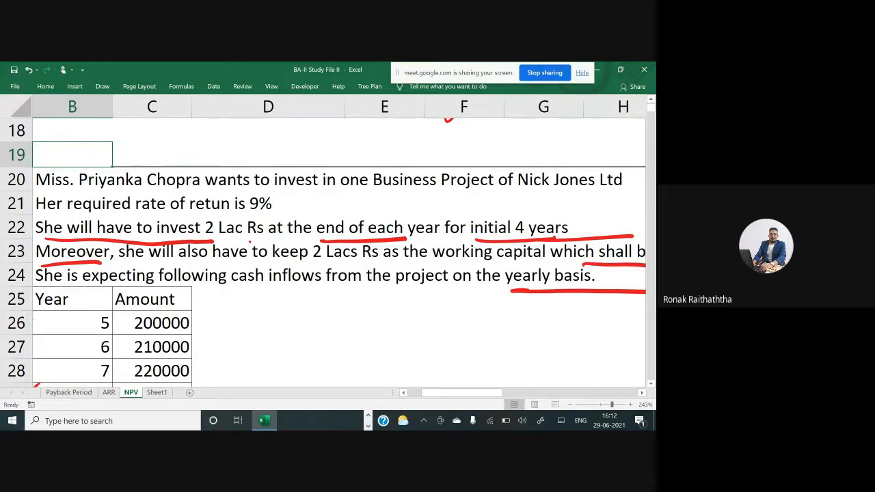
# Start a year column below the table with 0 in B51 and =B51+1 in B52
pyautogui.scroll(-1, 323, 253)
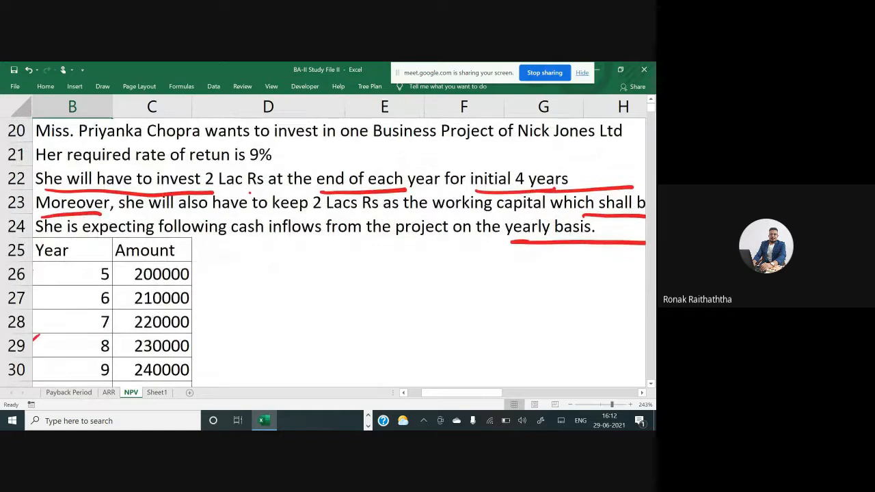
pyautogui.scroll(-6, 167, 288)
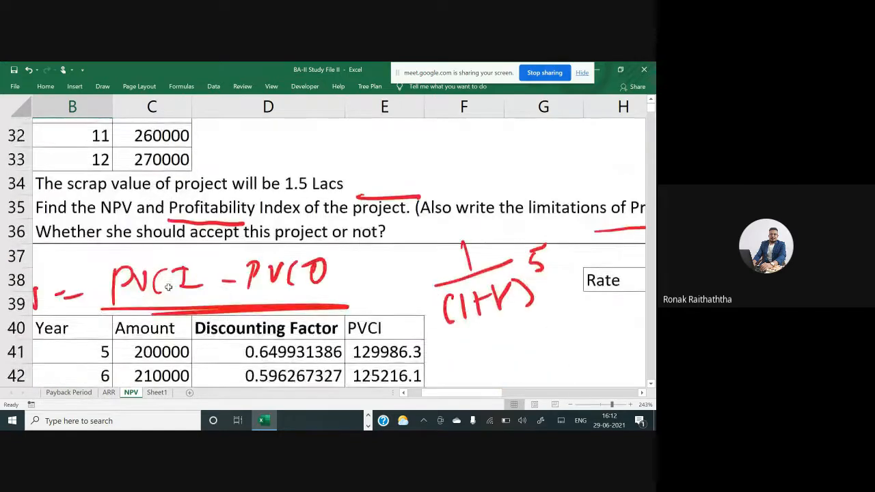
pyautogui.scroll(-3, 166, 288)
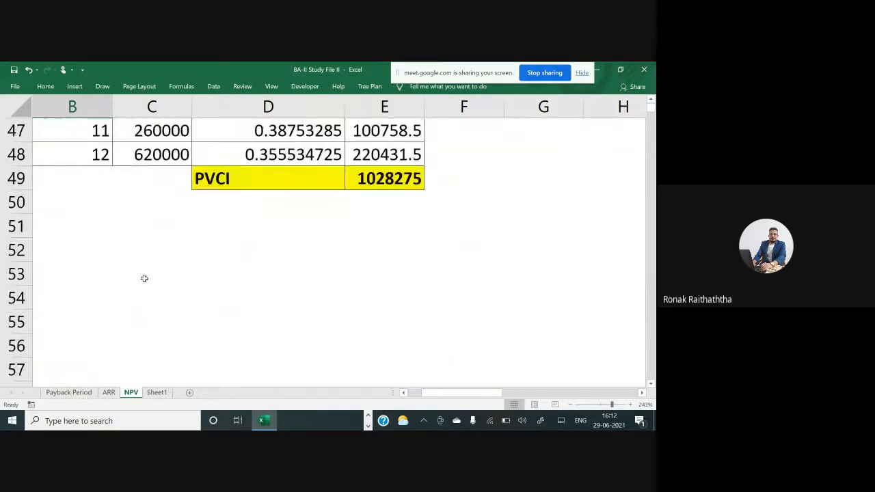
pyautogui.click(104, 225)
pyautogui.write('0')
pyautogui.press('Return')
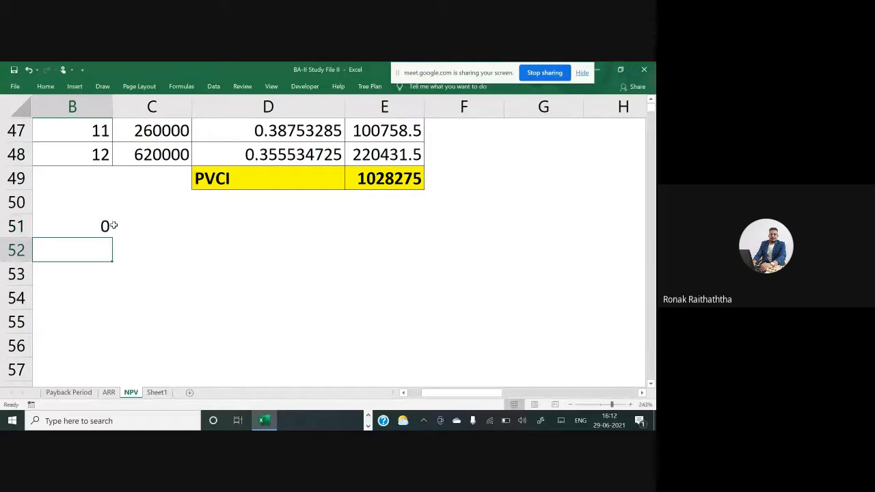
pyautogui.write('=')
pyautogui.click(113, 225)
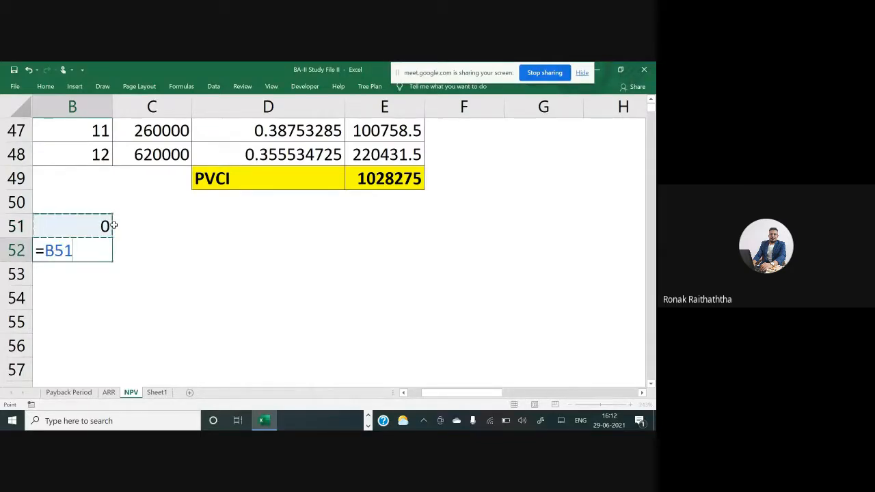
pyautogui.write('+1')
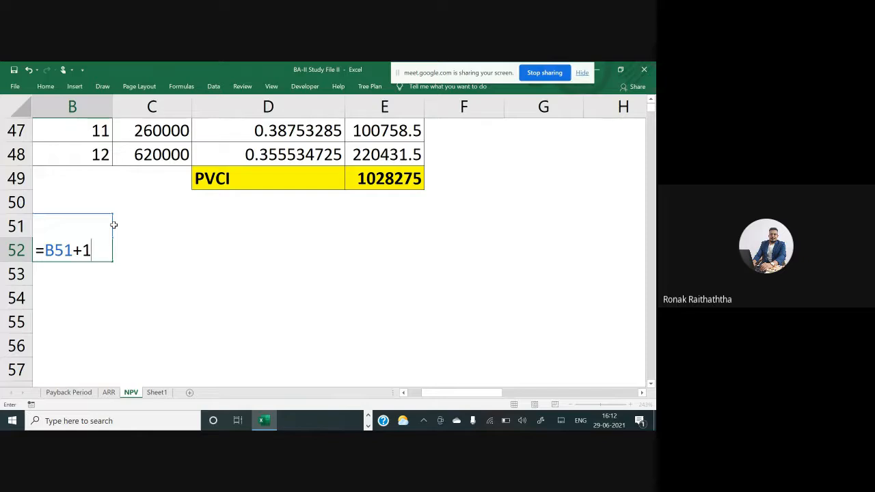
pyautogui.press('Return')
pyautogui.press('Up')
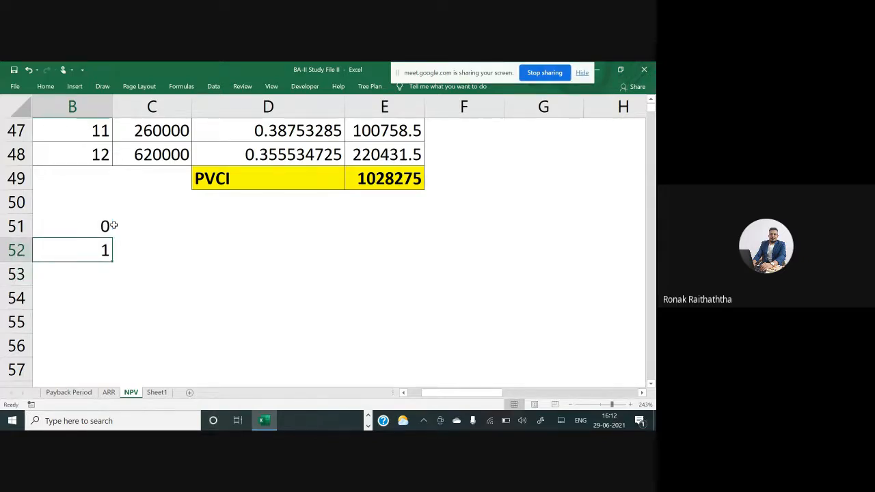
# Copy the B52 formula down through B55 to list years 2 to 4
pyautogui.hotkey('ctrl', 'c')
pyautogui.press('Down')
pyautogui.hotkey('shift', 'Down')
pyautogui.hotkey('shift', 'Down')
pyautogui.hotkey('shift', 'Down')
pyautogui.hotkey('shift', 'Up')
pyautogui.press('Return')
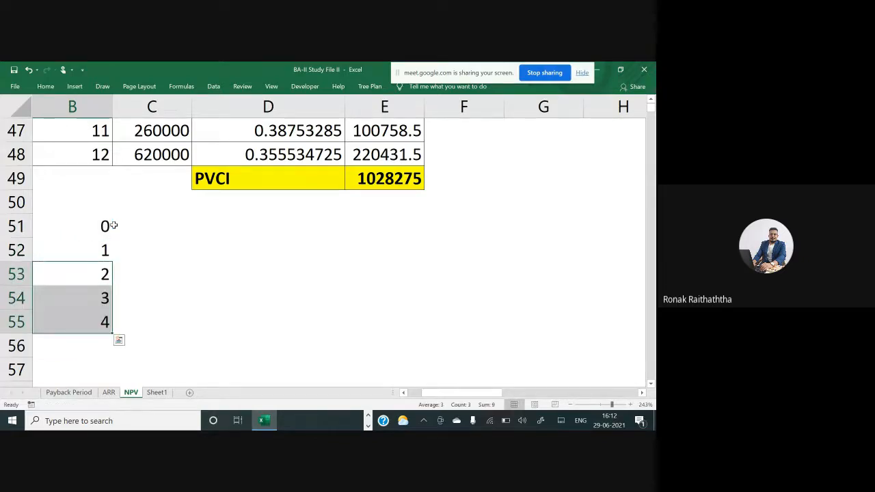
pyautogui.click(111, 226)
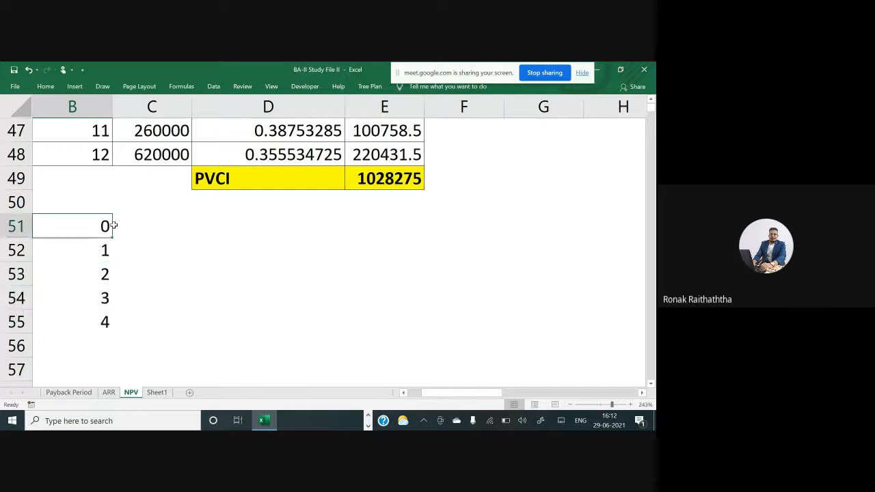
pyautogui.press('Right')
pyautogui.press('Down')
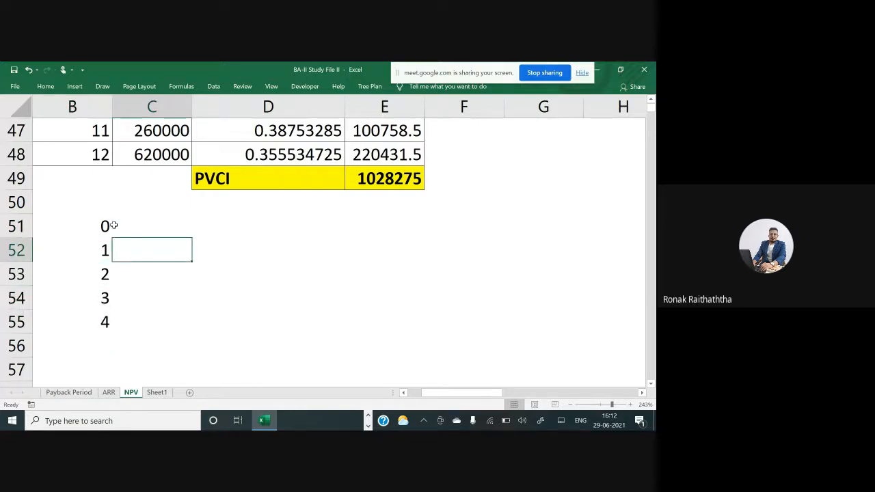
# Enter 200000 in C52 as the year 1 investment outflow
pyautogui.scroll(-1, 114, 225)
pyautogui.scroll(6, 114, 225)
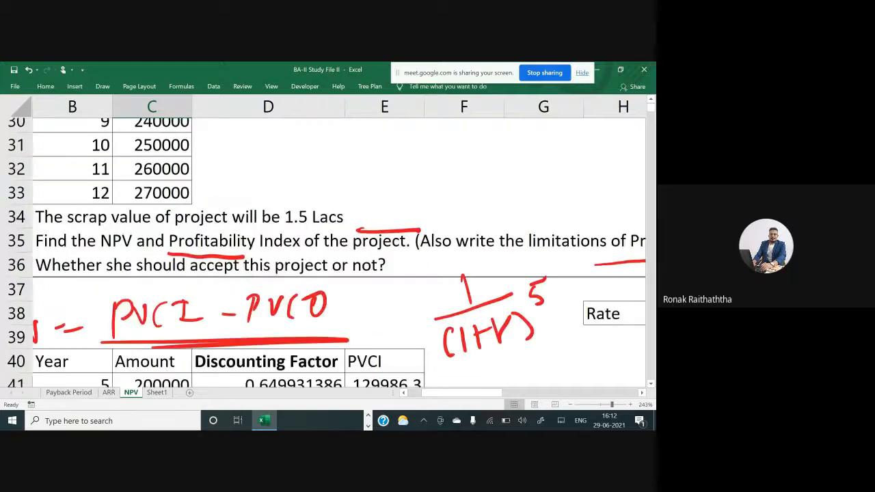
pyautogui.scroll(5, 327, 253)
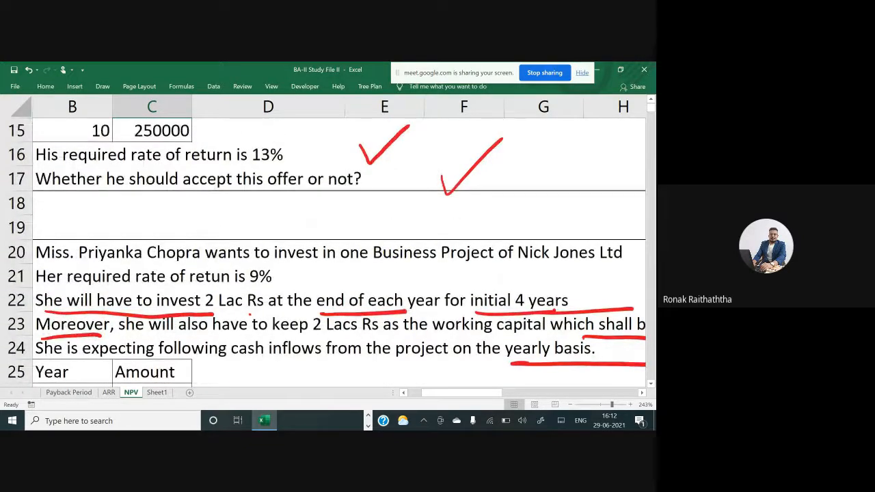
pyautogui.press('Up')
pyautogui.press('Up')
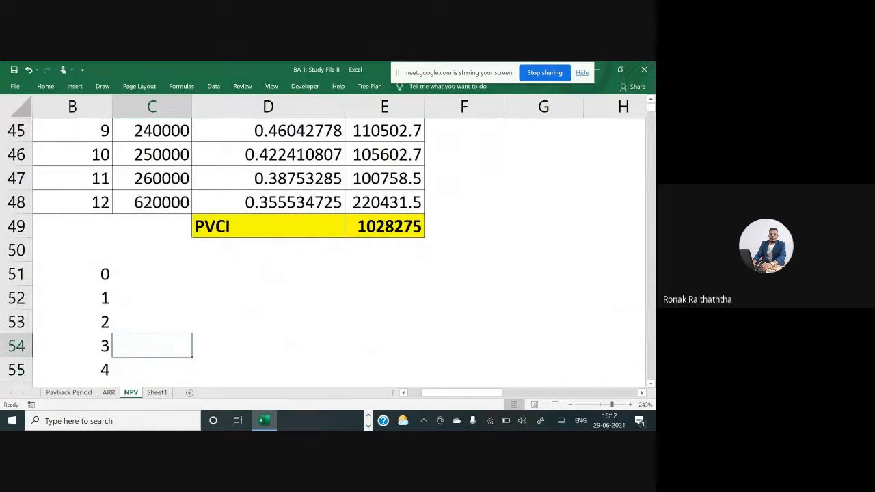
pyautogui.press('Up')
pyautogui.press('Up')
pyautogui.write('20')
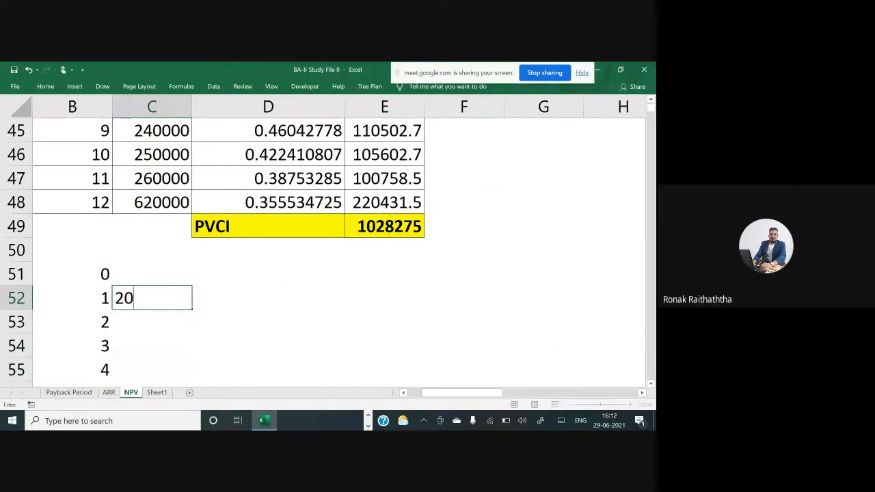
pyautogui.write('0000')
pyautogui.press('Return')
pyautogui.press('Up')
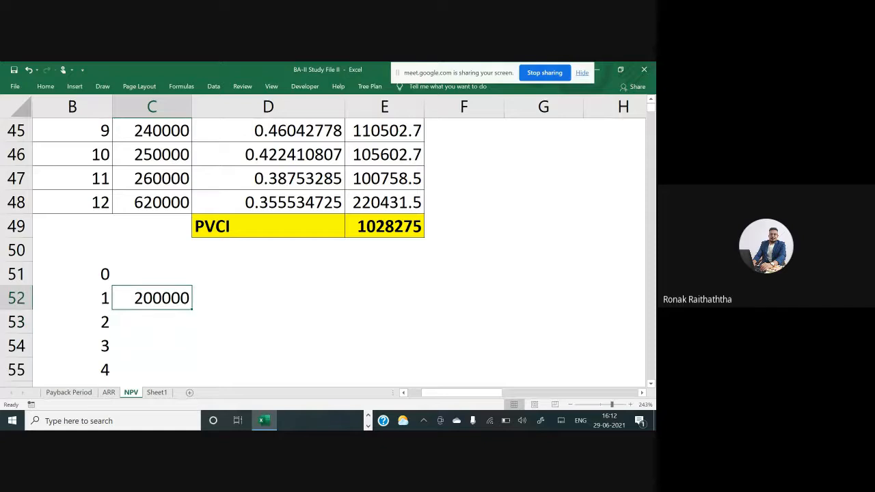
# Copy the 200000 amount down into C53 through C55 for years 2 to 4
pyautogui.hotkey('ctrl', 'c')
pyautogui.press('Down')
pyautogui.hotkey('shift', 'Down')
pyautogui.hotkey('shift', 'Down')
pyautogui.hotkey('ctrl', 'v')
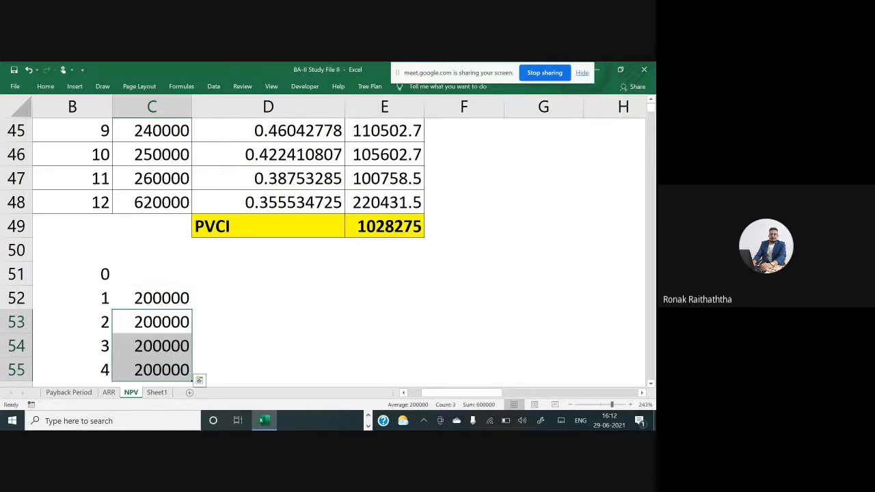
# Scroll through the problem statement and the PVCI table to review the cash flow details
pyautogui.press('Up')
pyautogui.press('Up')
pyautogui.press('Up')
pyautogui.press('Down')
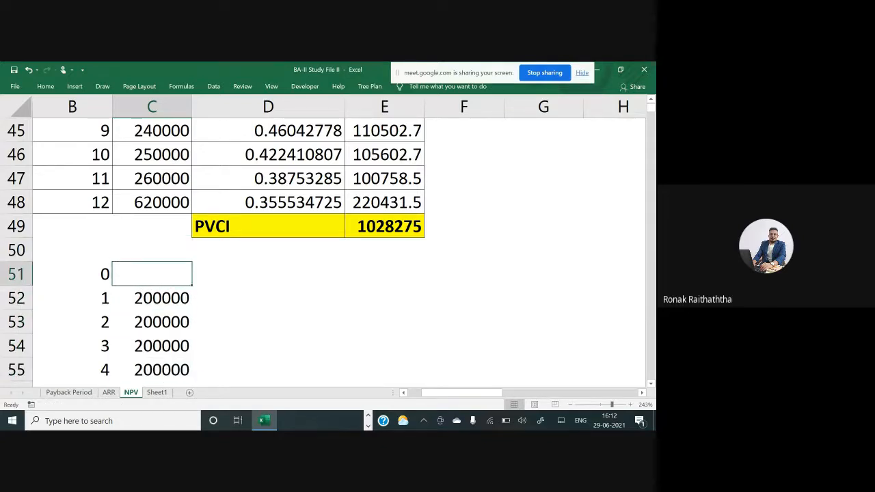
pyautogui.scroll(3, 274, 253)
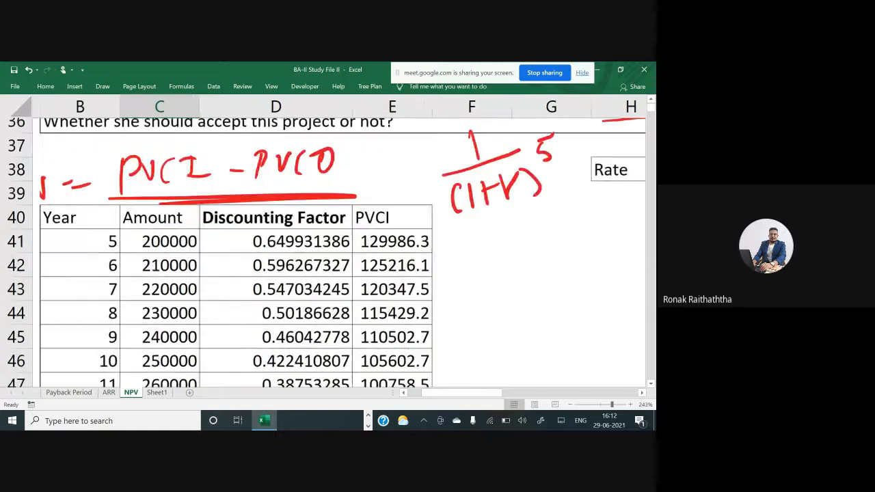
pyautogui.scroll(3, 326, 241)
pyautogui.scroll(3, 327, 253)
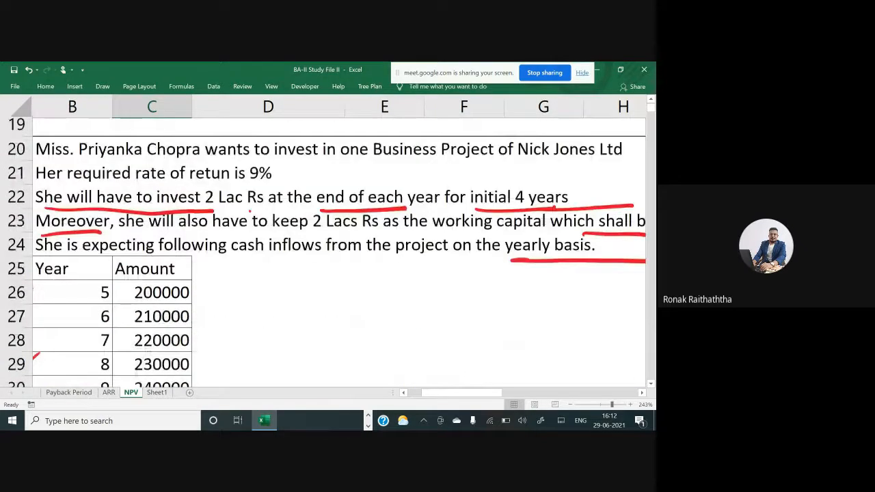
pyautogui.scroll(-2, 327, 253)
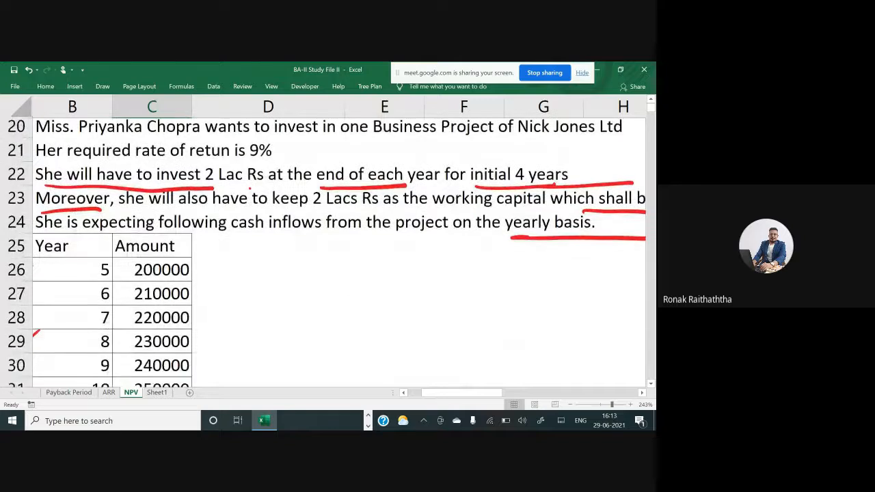
pyautogui.scroll(2, 327, 253)
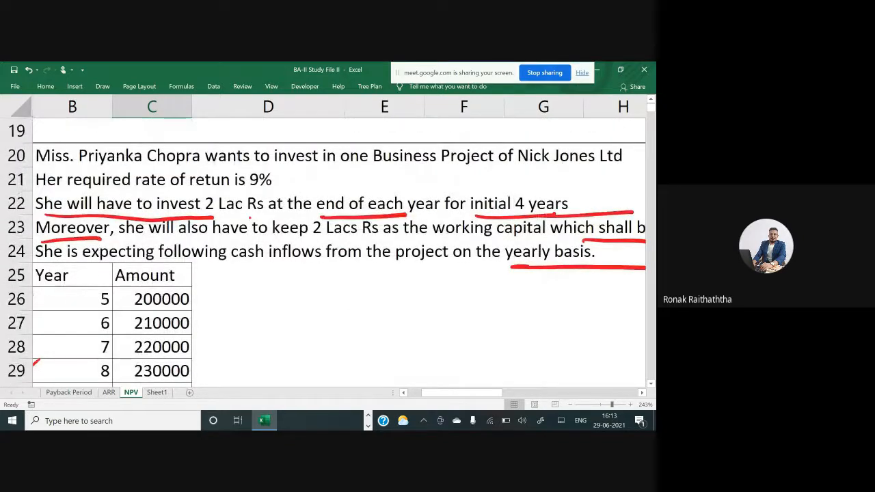
pyautogui.scroll(-3, 327, 253)
pyautogui.scroll(-3, 327, 253)
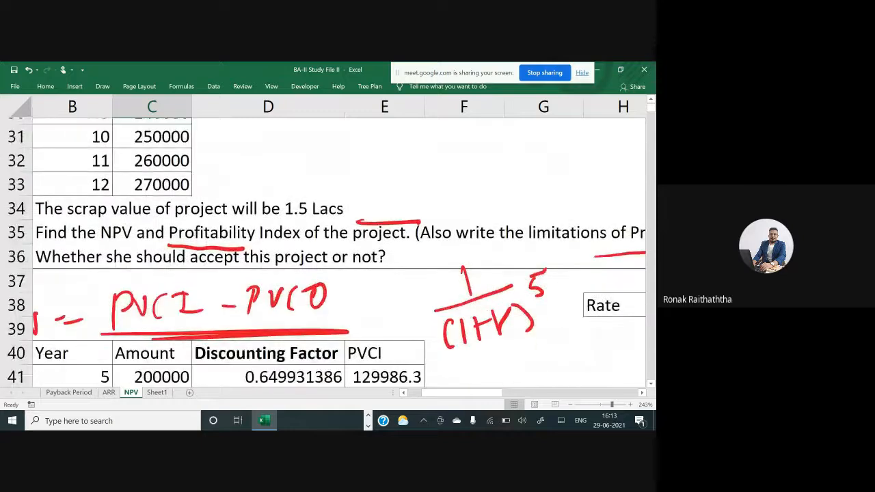
pyautogui.scroll(1, 327, 253)
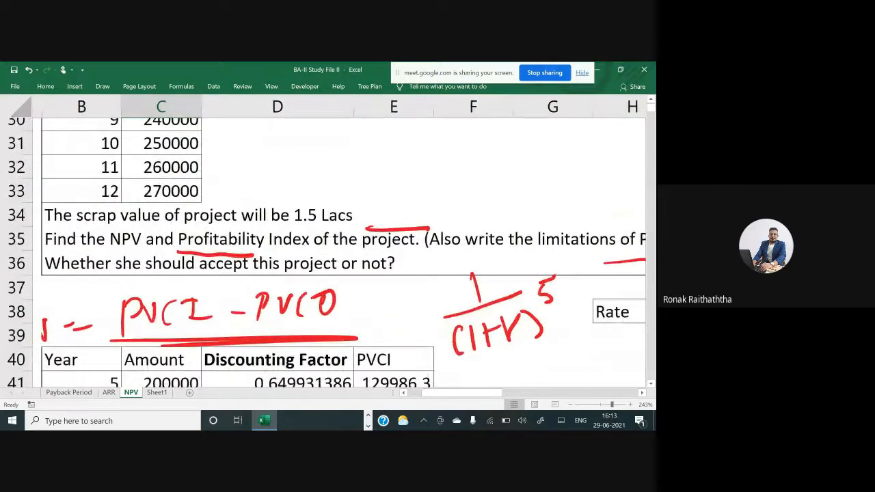
pyautogui.scroll(-1, 327, 253)
pyautogui.scroll(-3, 327, 253)
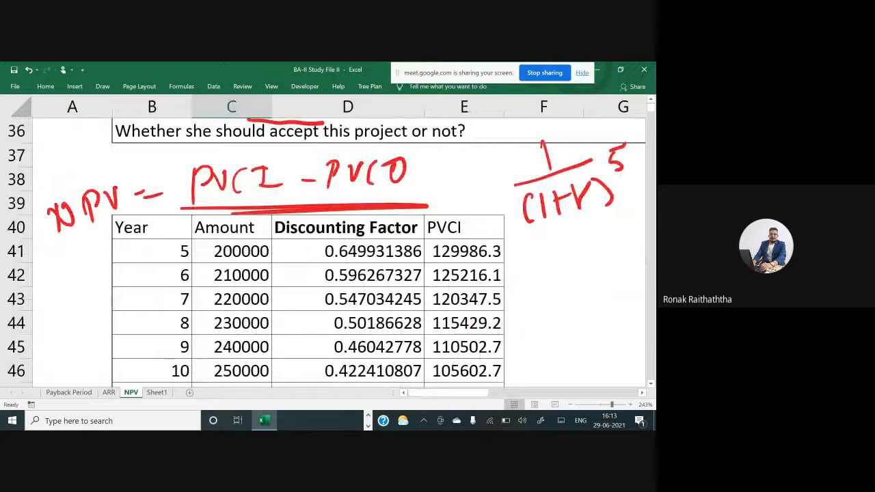
pyautogui.scroll(-3, 327, 253)
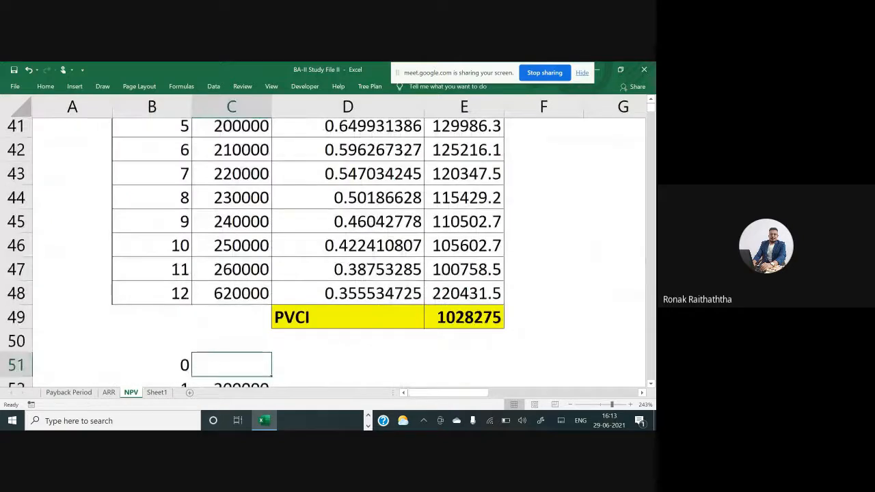
pyautogui.scroll(-2, 327, 253)
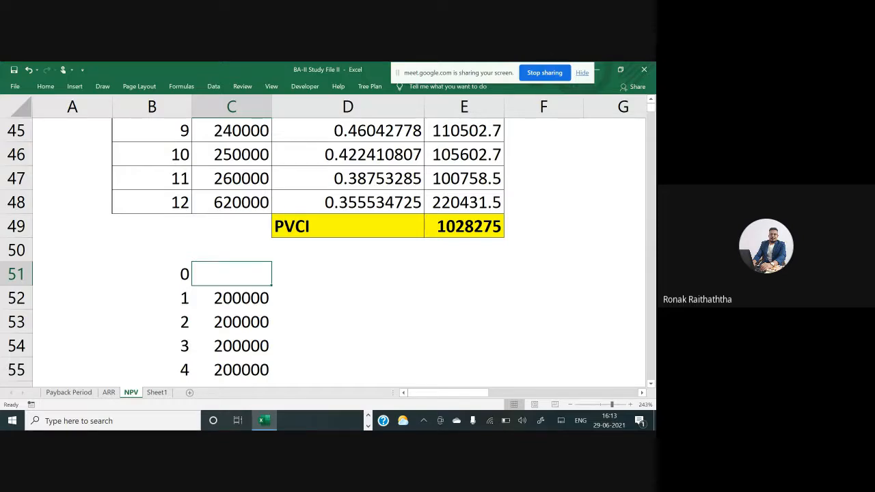
pyautogui.scroll(5, 341, 253)
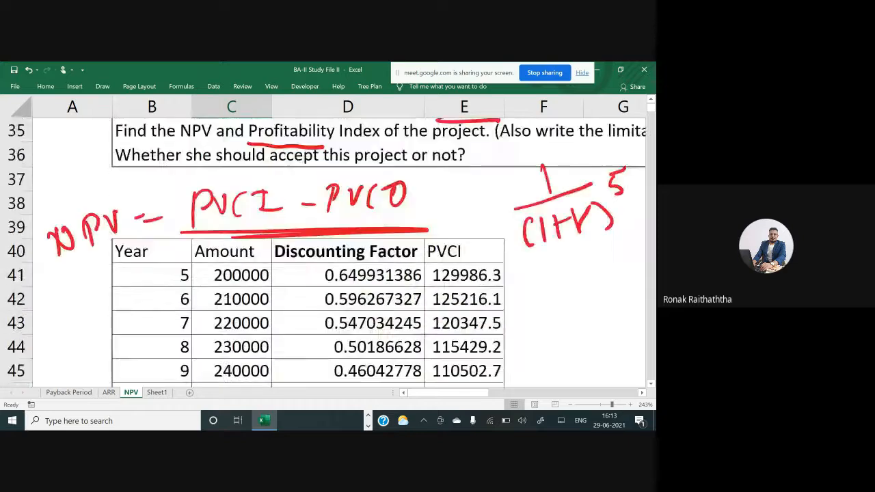
pyautogui.scroll(-3, 342, 253)
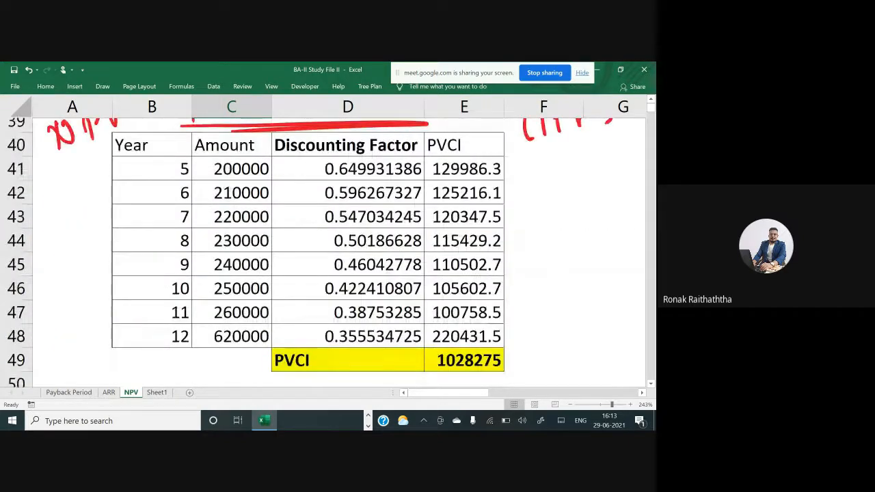
pyautogui.scroll(-2, 342, 253)
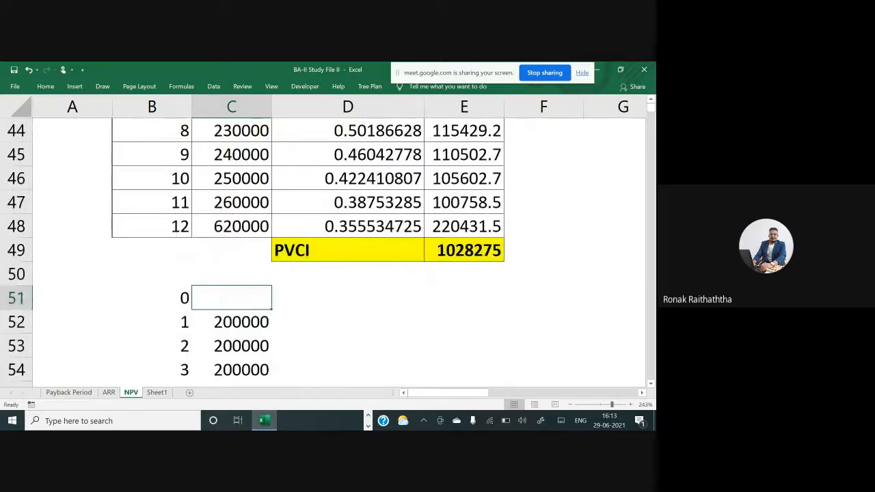
# Enter 200000 in C51 as the year 0 working capital amount
pyautogui.press('F2')
pyautogui.write('200000')
pyautogui.press('Return')
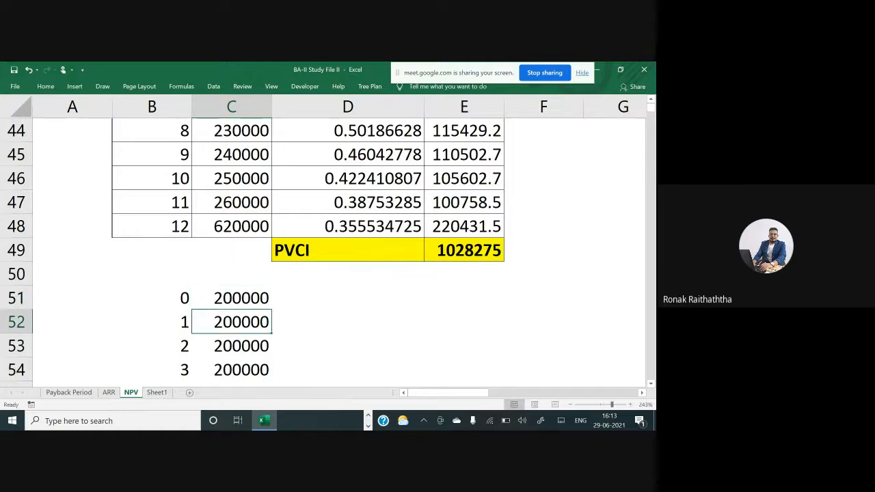
pyautogui.click(218, 299)
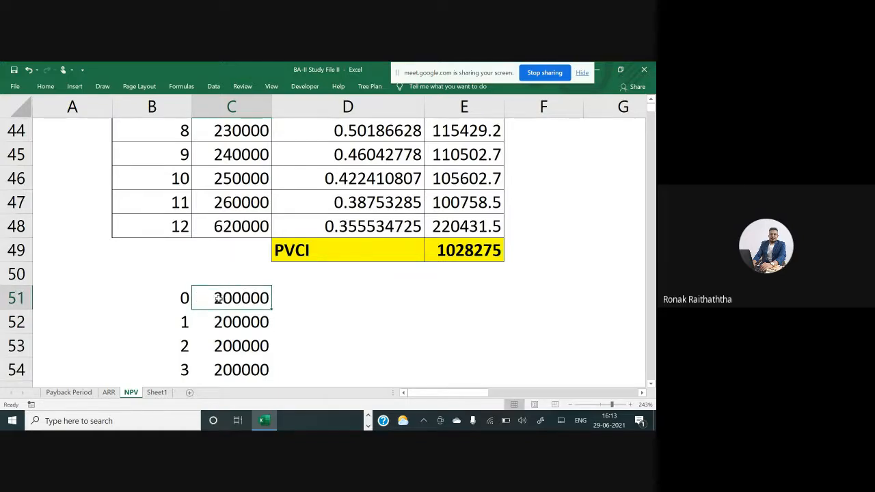
# Add a comment to C51 reading 'It is a working capital requirement'
pyautogui.rightClick(219, 301)
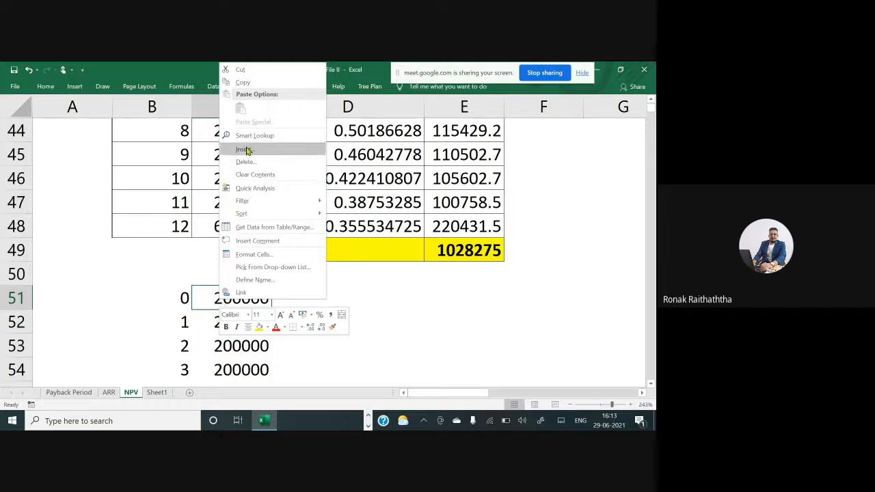
pyautogui.click(275, 242)
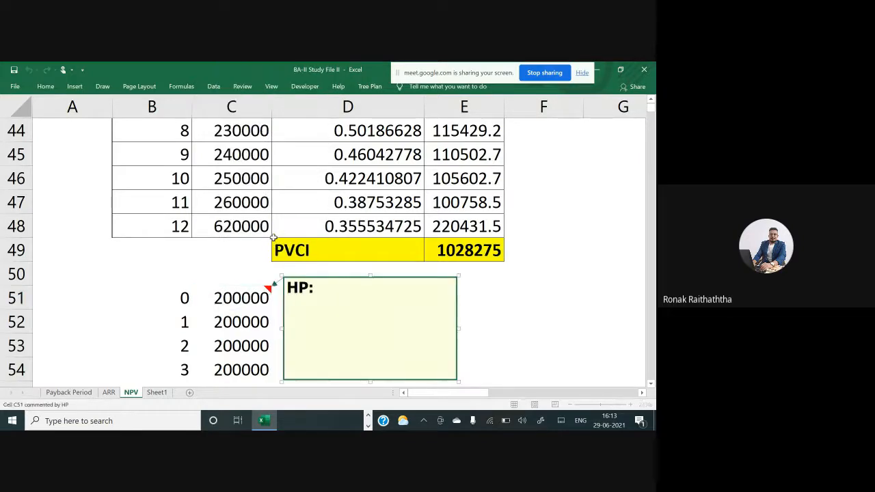
pyautogui.write('It is a working ')
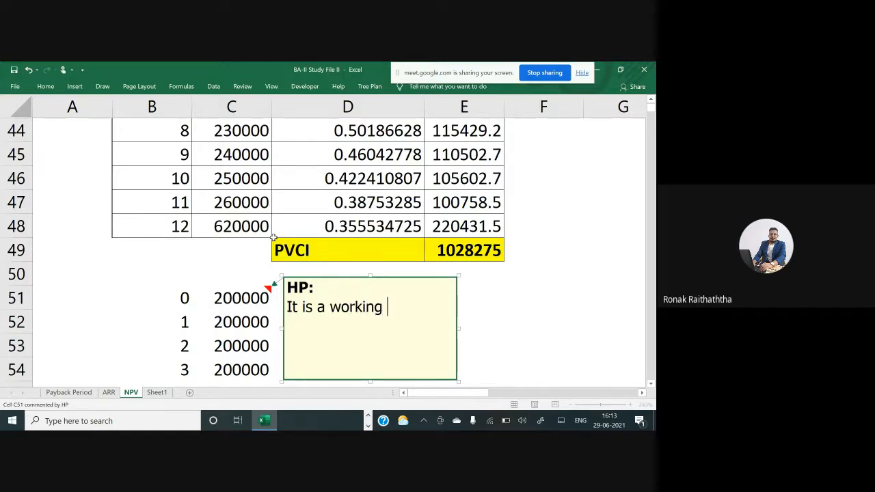
pyautogui.write('capital ')
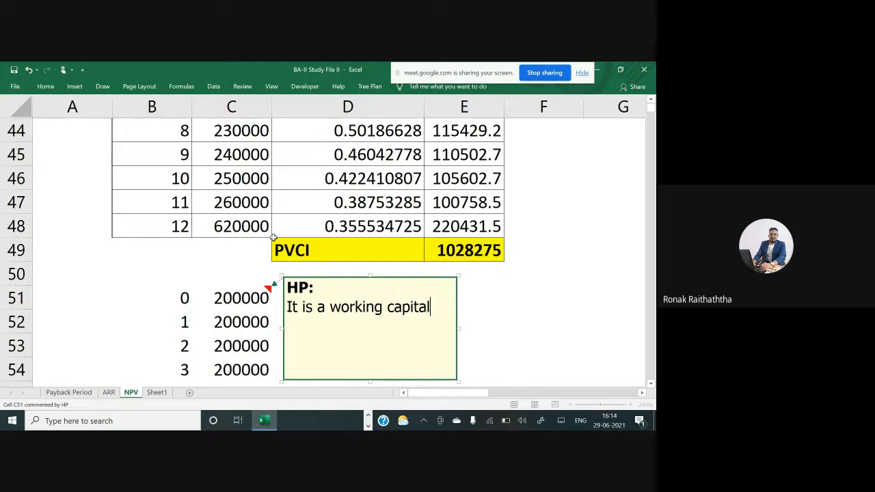
pyautogui.write('requiremn')
pyautogui.press('BackSpace')
pyautogui.write('e')
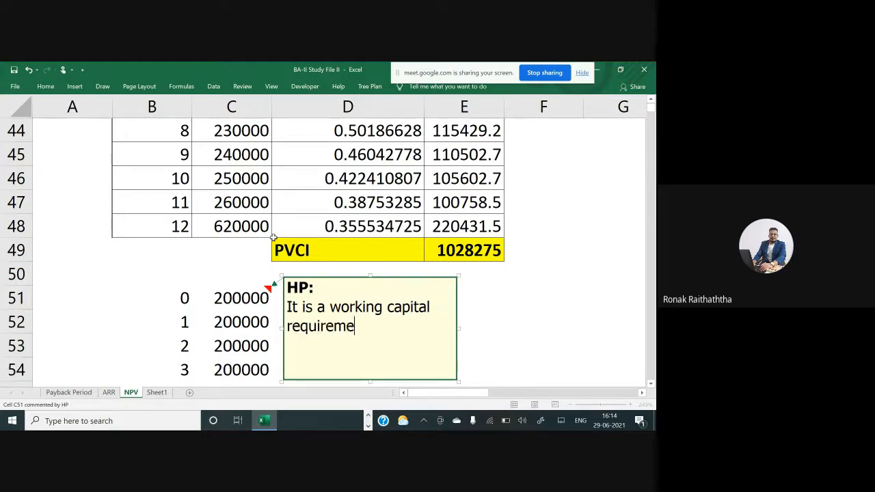
pyautogui.write('nt')
pyautogui.click(167, 296)
pyautogui.moveTo(218, 302)
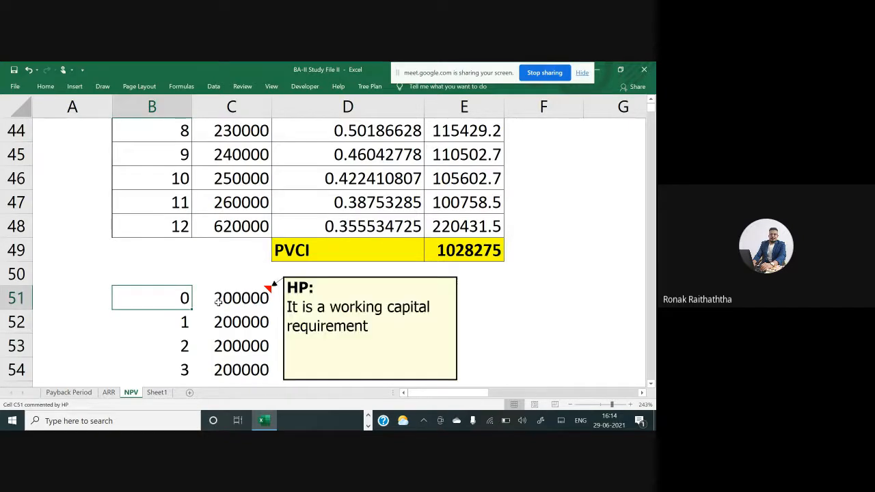
# Enter 1 in D51 as the discounting factor for year 0
pyautogui.scroll(-1, 218, 302)
pyautogui.click(220, 251)
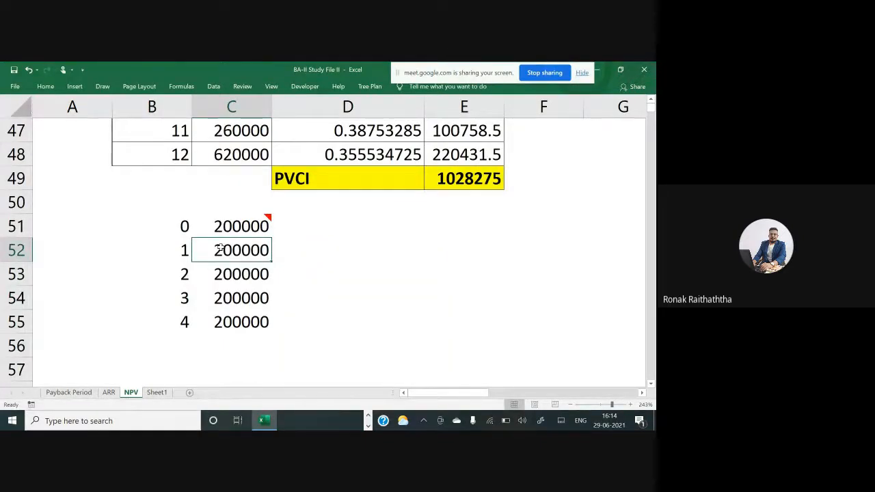
pyautogui.click(293, 240)
pyautogui.scroll(1, 295, 242)
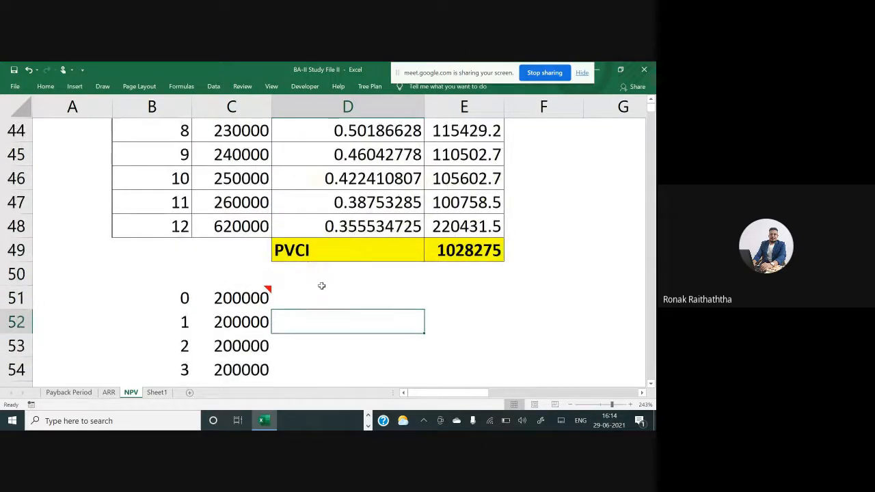
pyautogui.scroll(-1, 322, 286)
pyautogui.click(332, 231)
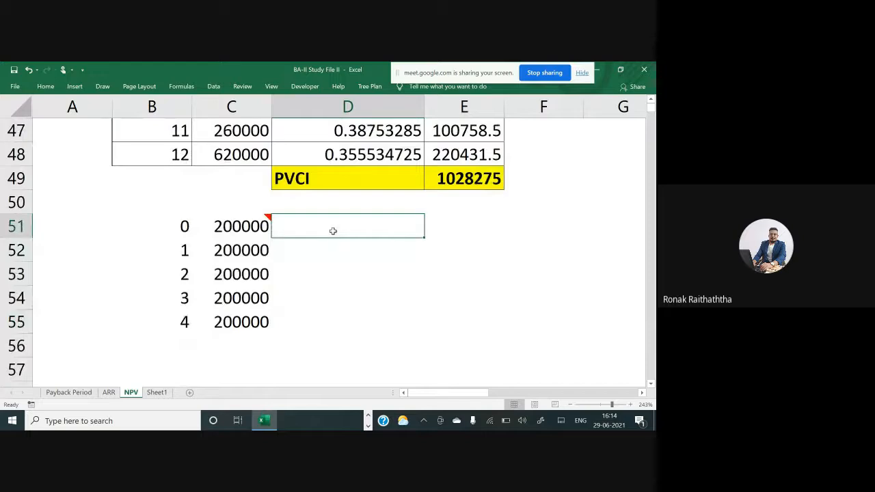
pyautogui.write('1')
pyautogui.press('Up')
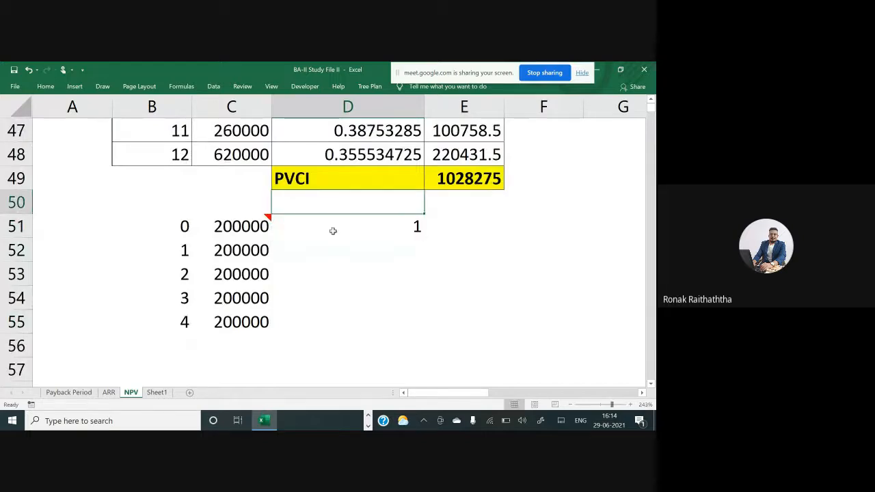
# Copy the Year, Amount, Discounting Factor and PVCI header row into row 50 above the new table
pyautogui.press('Up')
pyautogui.press('Up')
pyautogui.press('Up')
pyautogui.press('Up')
pyautogui.press('Up')
pyautogui.press('Up')
pyautogui.press('Up')
pyautogui.press('Up')
pyautogui.press('Up')
pyautogui.press('Up')
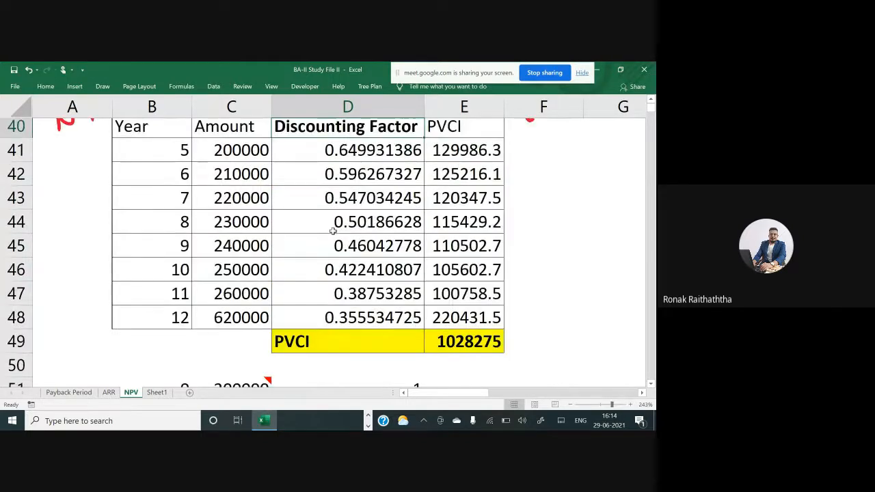
pyautogui.hotkey('ctrl', 'Left')
pyautogui.hotkey('ctrl', 'shift', 'Right')
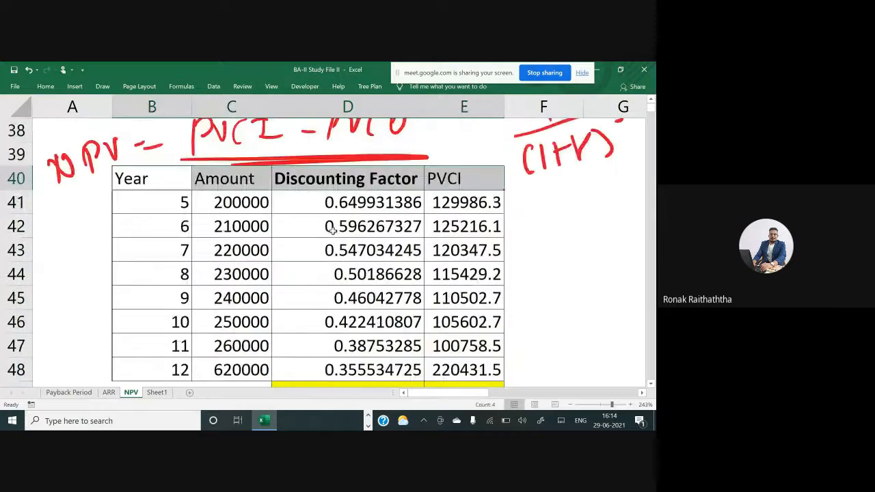
pyautogui.hotkey('ctrl', 'c')
pyautogui.press('Down')
pyautogui.press('Down')
pyautogui.press('Down')
pyautogui.press('Down')
pyautogui.press('Down')
pyautogui.press('Down')
pyautogui.press('Down')
pyautogui.press('Down')
pyautogui.press('Down')
pyautogui.press('Down')
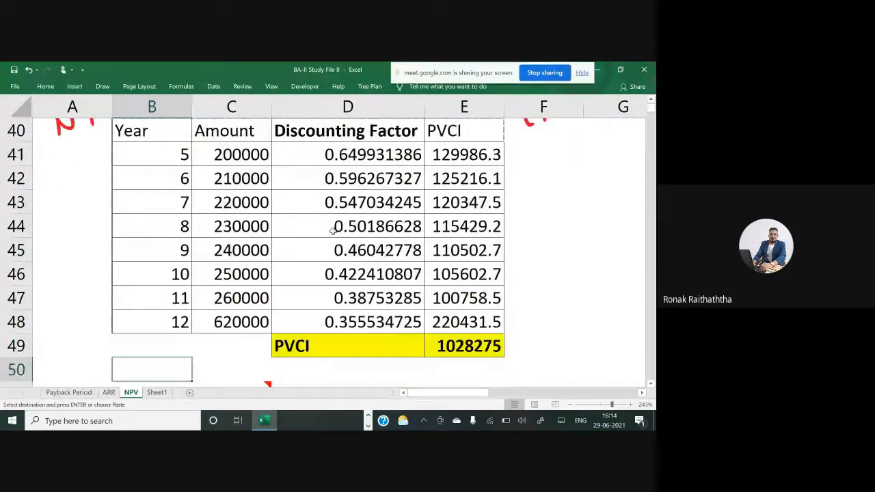
pyautogui.scroll(-1, 332, 230)
pyautogui.press('Return')
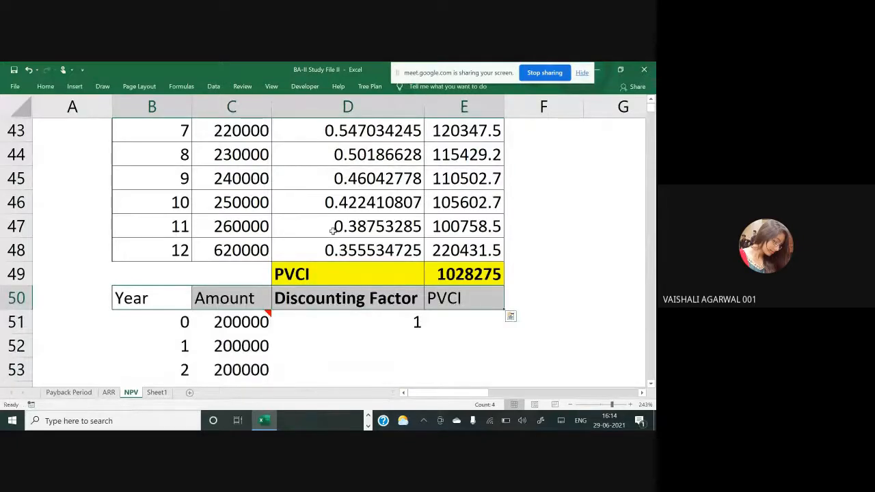
# Enter the discount factor formula =1/(1+$I$38)^B52 in D52 for year 1
pyautogui.press('Down')
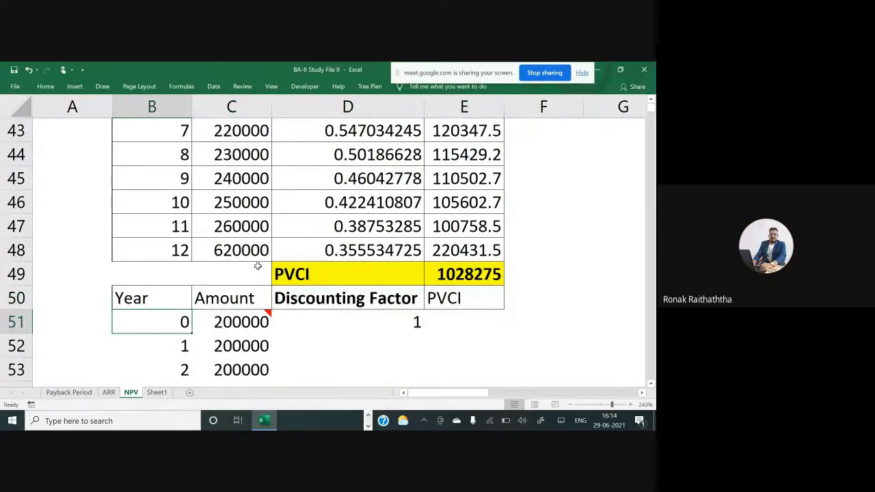
pyautogui.moveTo(248, 322)
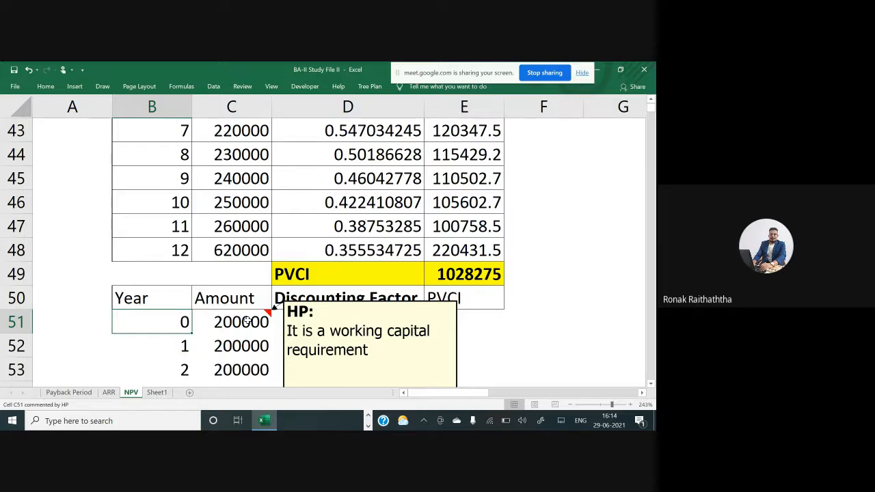
pyautogui.scroll(-2, 251, 316)
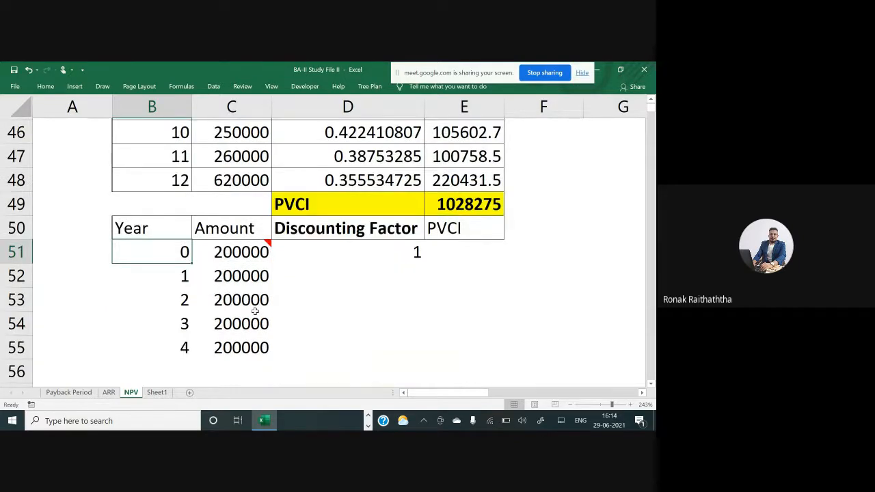
pyautogui.click(326, 201)
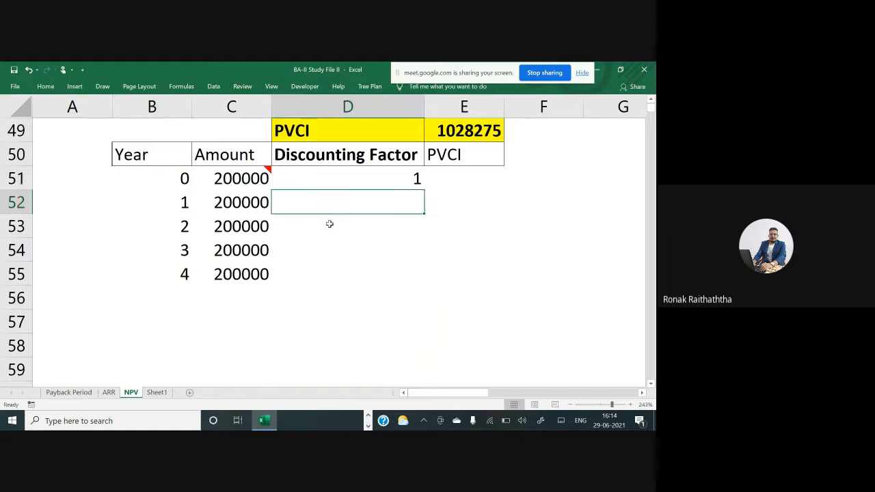
pyautogui.scroll(1, 328, 223)
pyautogui.scroll(3, 352, 250)
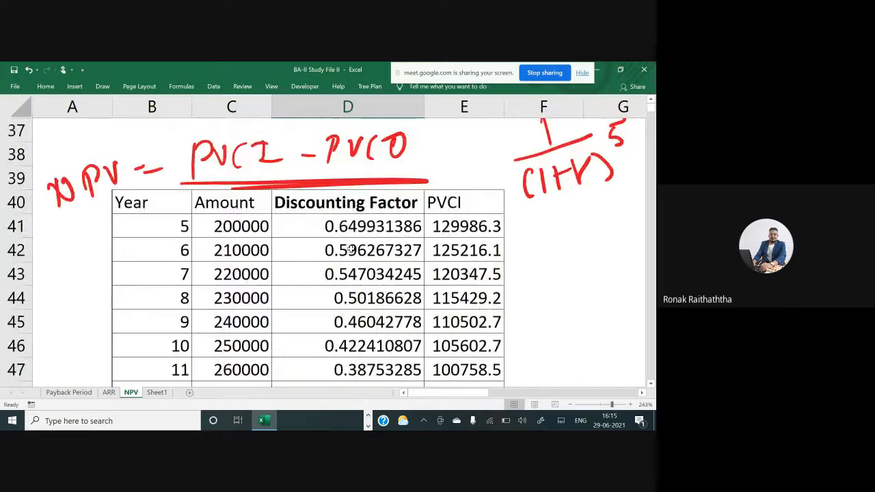
pyautogui.scroll(-4, 350, 250)
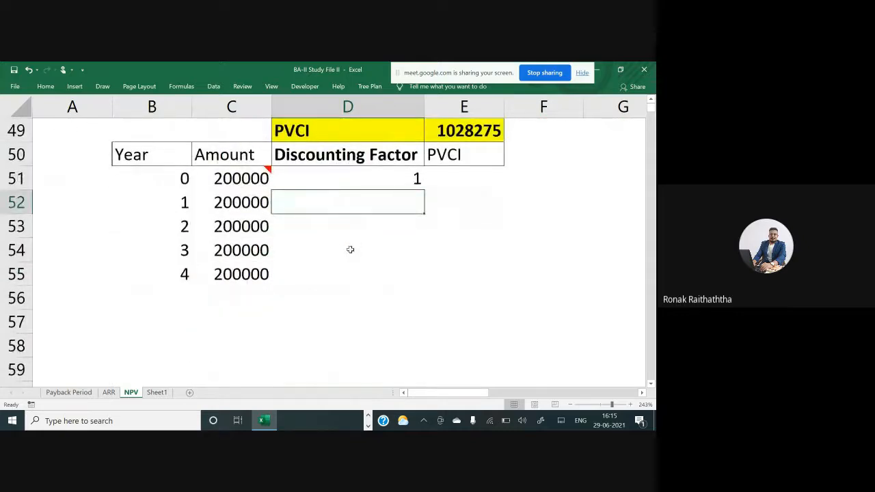
pyautogui.scroll(4, 237, 233)
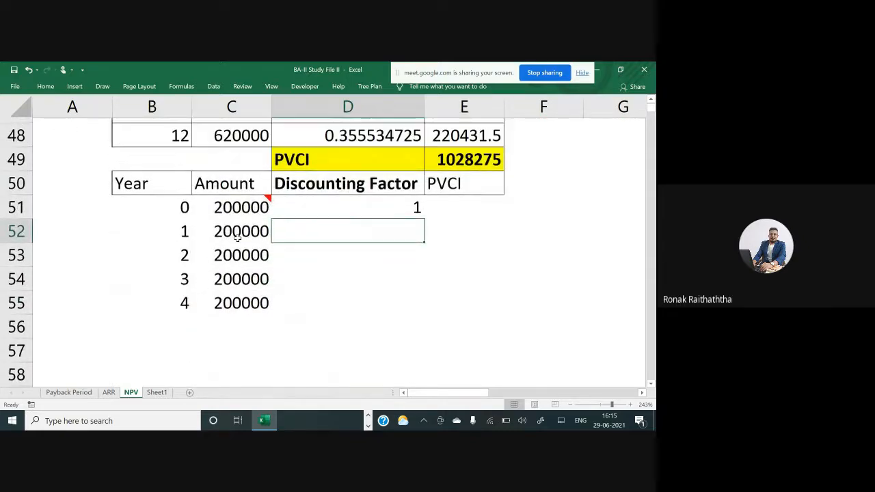
pyautogui.scroll(-1, 238, 239)
pyautogui.scroll(-3, 238, 238)
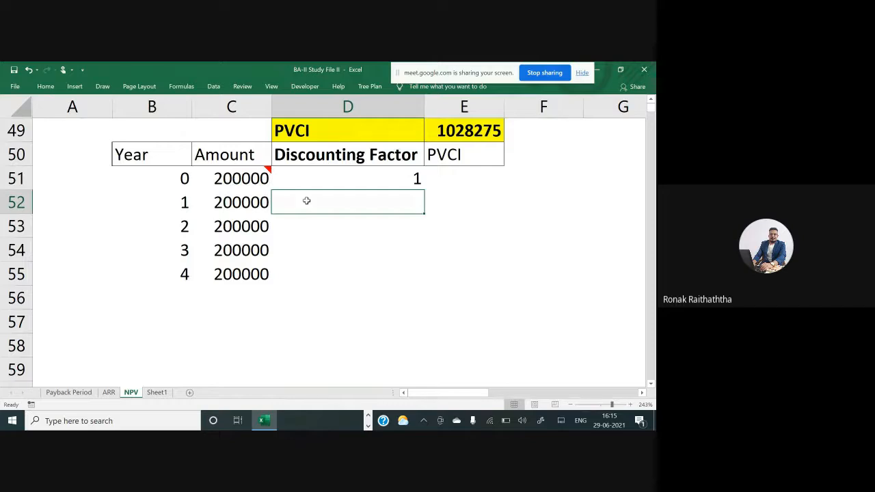
pyautogui.write('=1')
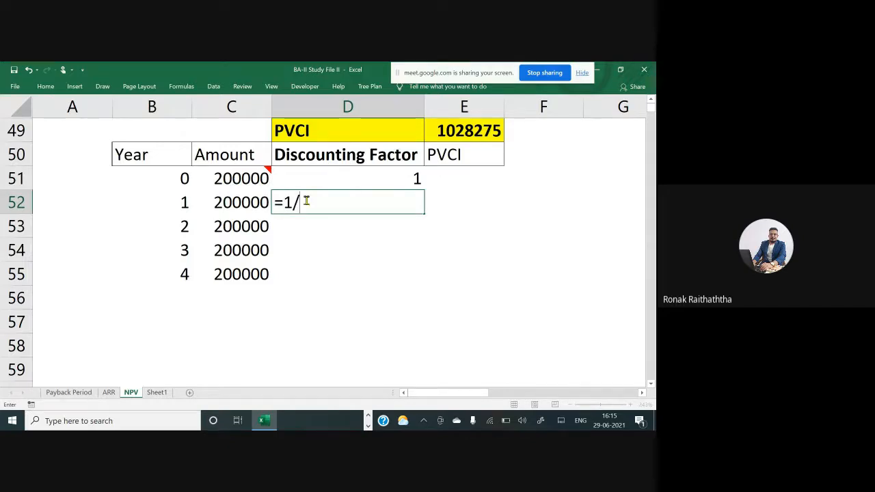
pyautogui.write('/(1+')
pyautogui.scroll(3, 322, 362)
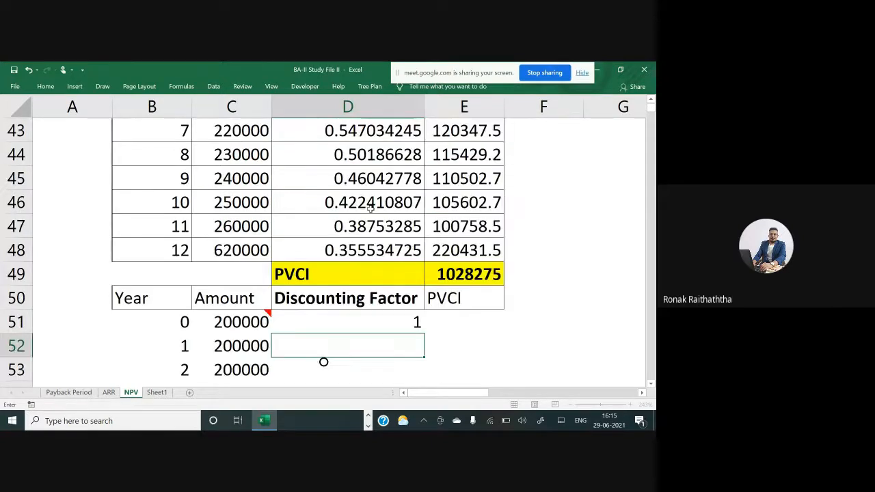
pyautogui.scroll(2, 381, 227)
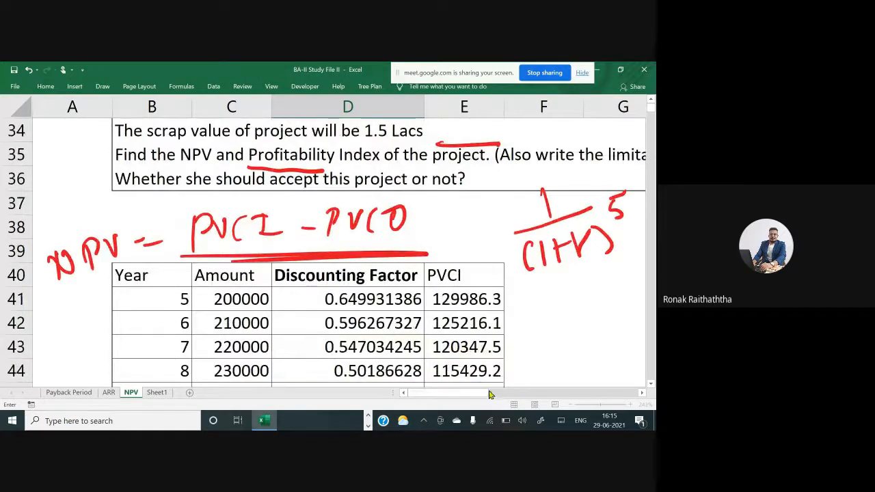
pyautogui.moveTo(492, 395); pyautogui.dragTo(524, 401)
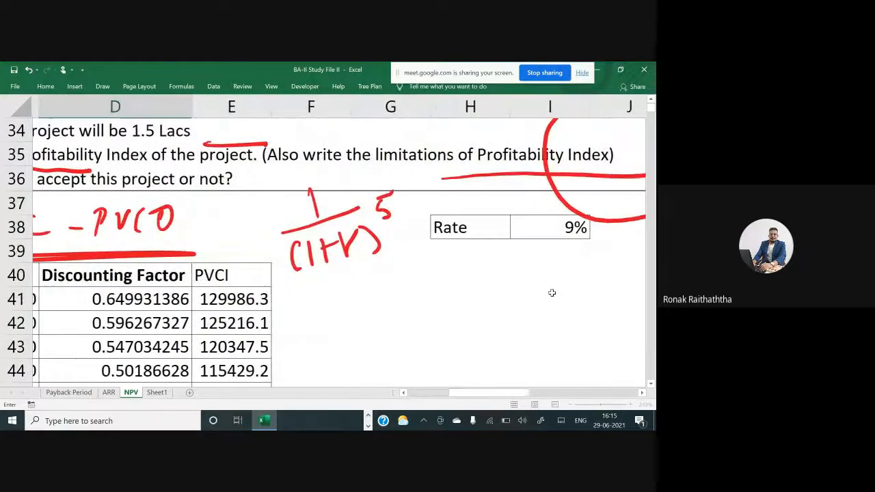
pyautogui.click(556, 227)
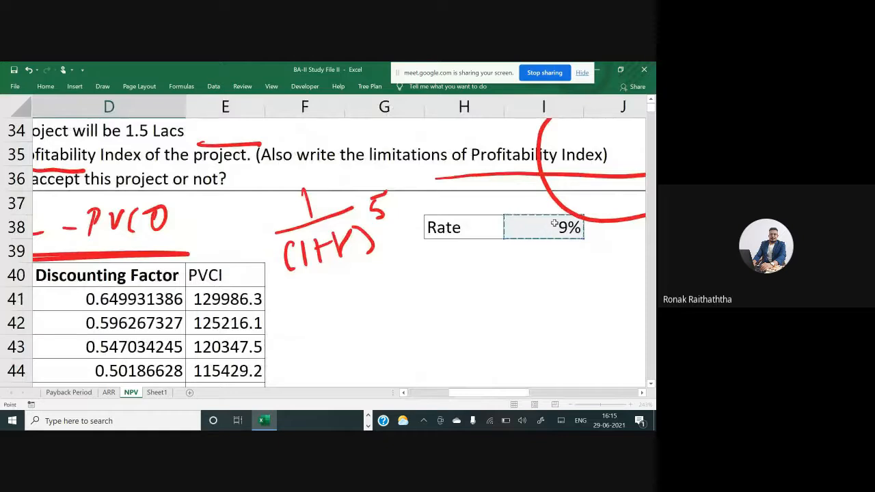
pyautogui.press('F4')
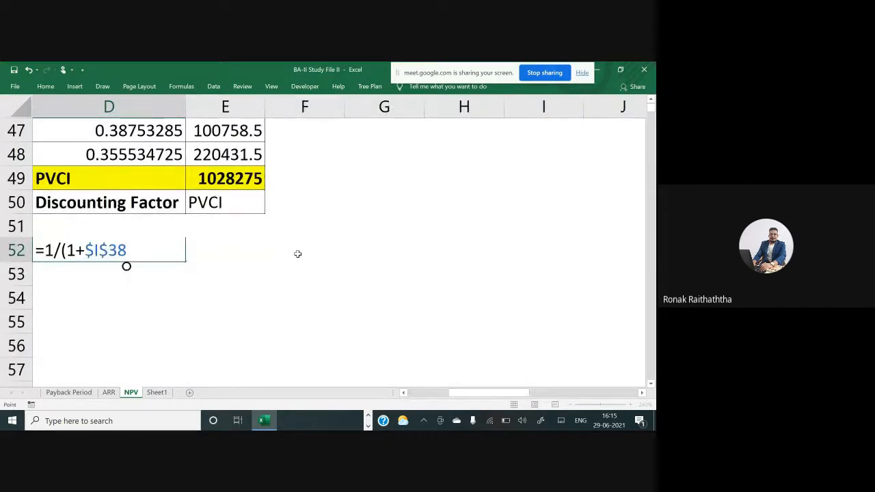
pyautogui.moveTo(449, 395); pyautogui.dragTo(425, 397)
pyautogui.write(')')
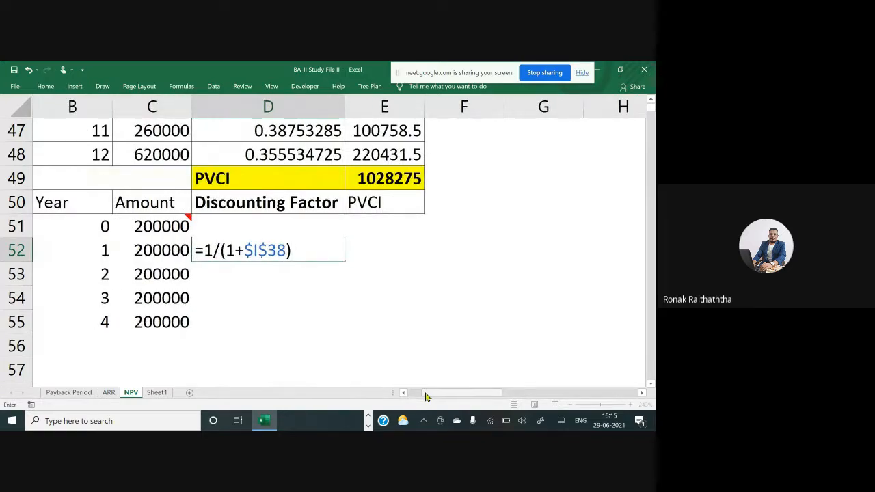
pyautogui.write('^')
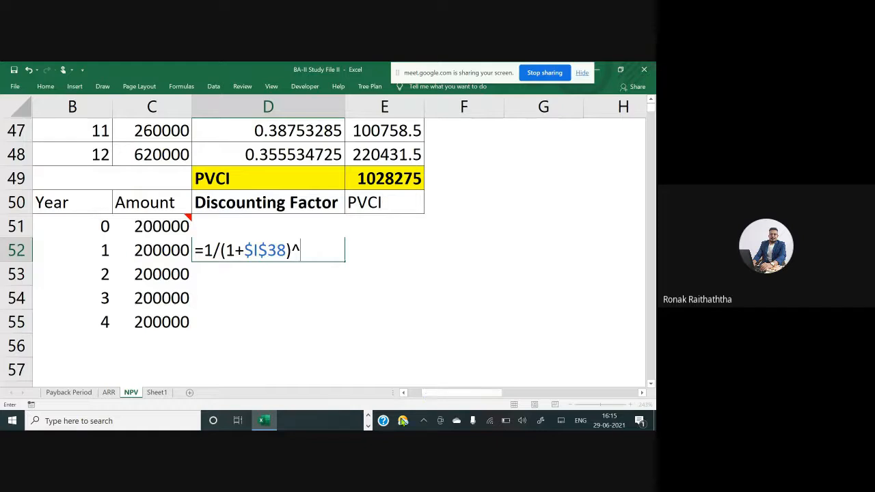
pyautogui.click(87, 251)
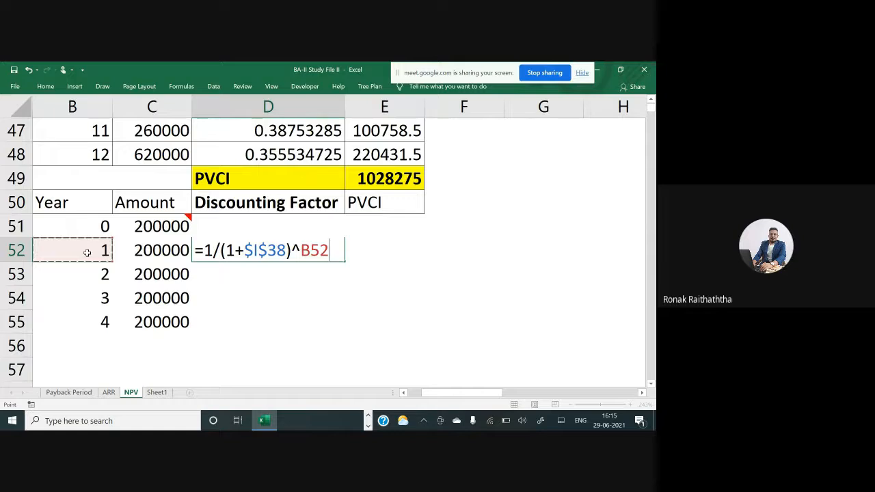
pyautogui.press('Return')
# Copy the D52 discount factor formula down through D55
pyautogui.press('Up')
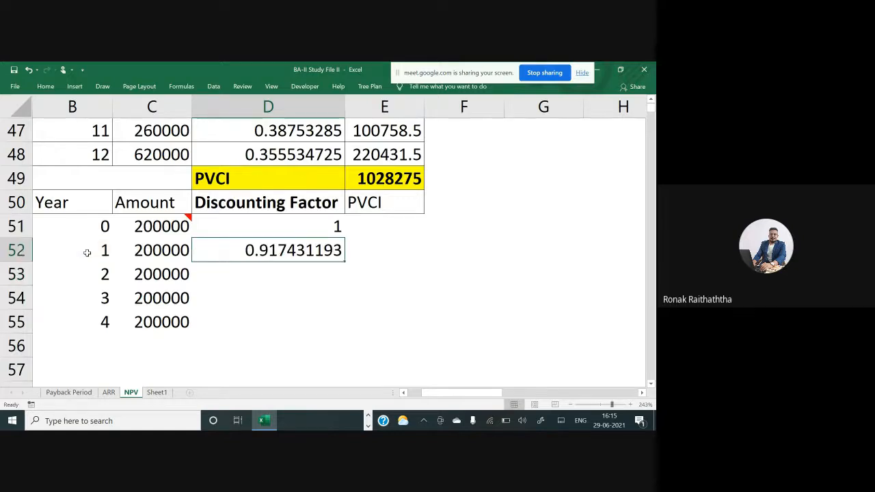
pyautogui.hotkey('ctrl', 'c')
pyautogui.press('Down')
pyautogui.hotkey('shift', 'Down')
pyautogui.hotkey('shift', 'Down')
pyautogui.press('Return')
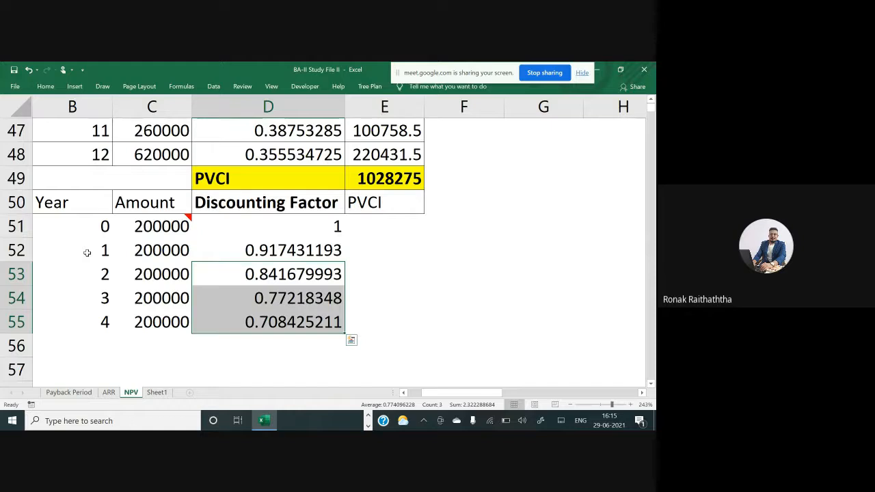
# Rename the E50 column header from PVCI to PVCO
pyautogui.press('Up')
pyautogui.press('Up')
pyautogui.press('Right')
pyautogui.press('Up')
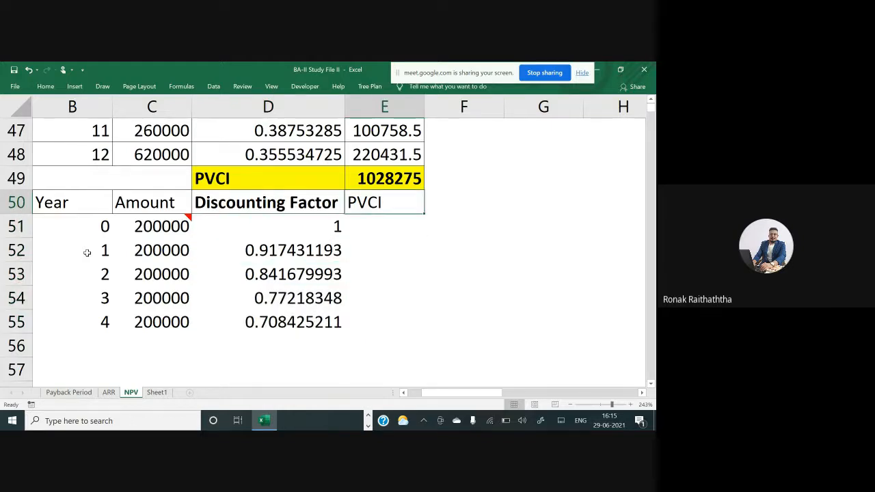
pyautogui.press('F2')
pyautogui.press('BackSpace')
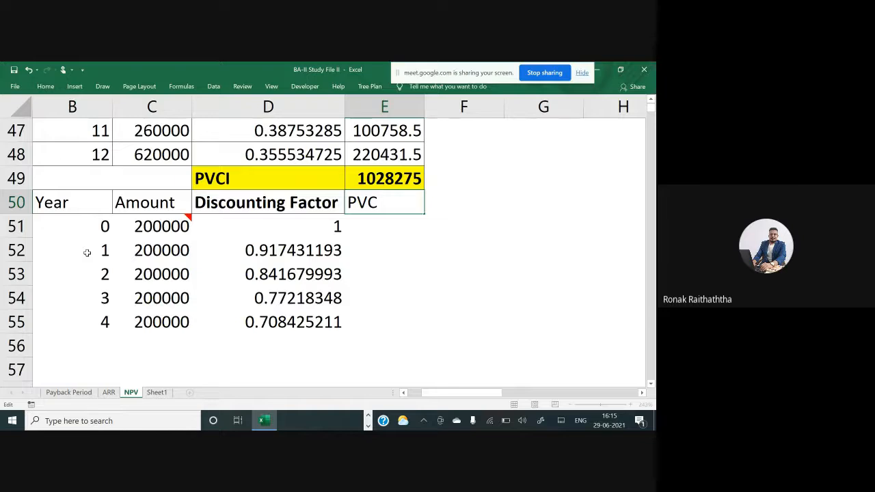
pyautogui.write('O')
pyautogui.press('Return')
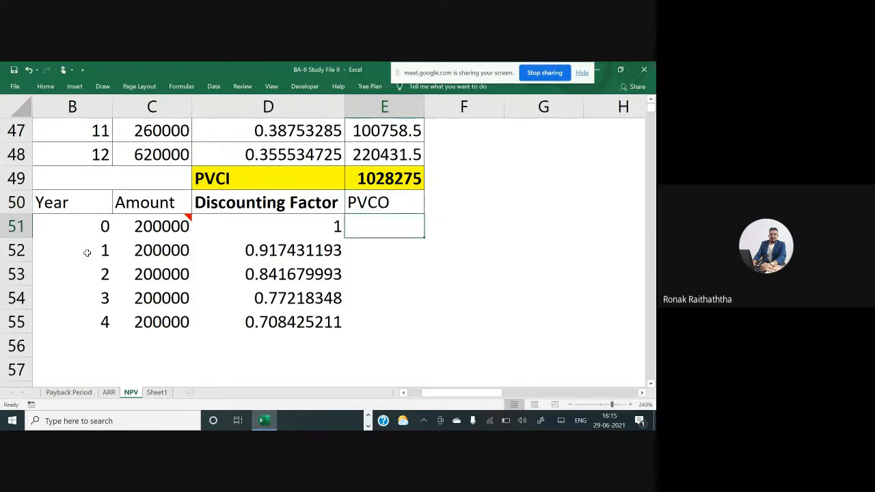
# Add borders around all cells of the new table B50:E55
pyautogui.press('Left')
pyautogui.press('Left')
pyautogui.press('Left')
pyautogui.press('Left')
pyautogui.press('Up')
pyautogui.press('Right')
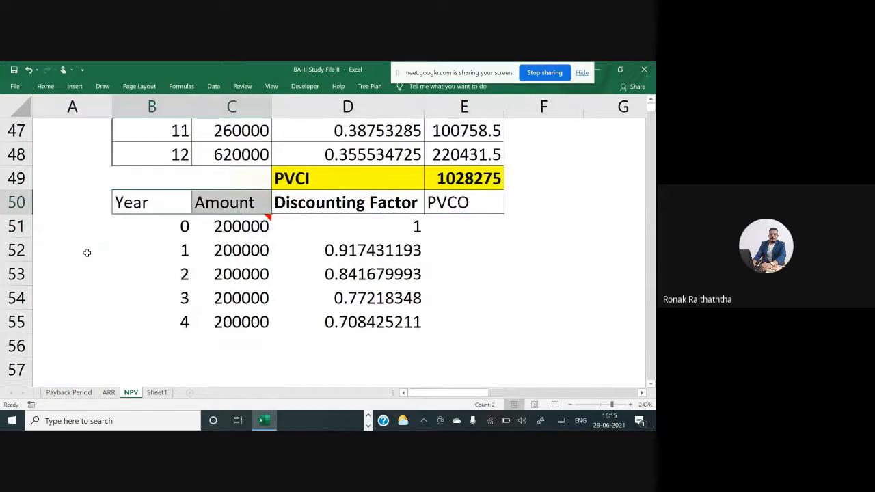
pyautogui.hotkey('shift', 'Right')
pyautogui.hotkey('shift', 'Right')
pyautogui.hotkey('shift', 'Right')
pyautogui.hotkey('shift', 'Down')
pyautogui.hotkey('shift', 'Down')
pyautogui.hotkey('shift', 'Down')
pyautogui.hotkey('shift', 'Down')
pyautogui.hotkey('shift', 'Down')
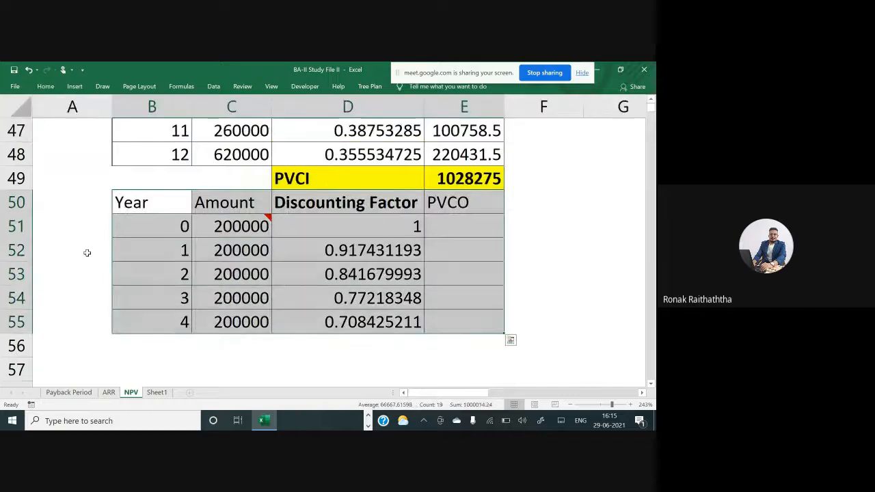
# Enter the formula =C51*D51 in E51 to compute the year 0 PVCO
pyautogui.press('Down')
pyautogui.press('Right')
pyautogui.press('Right')
pyautogui.press('Right')
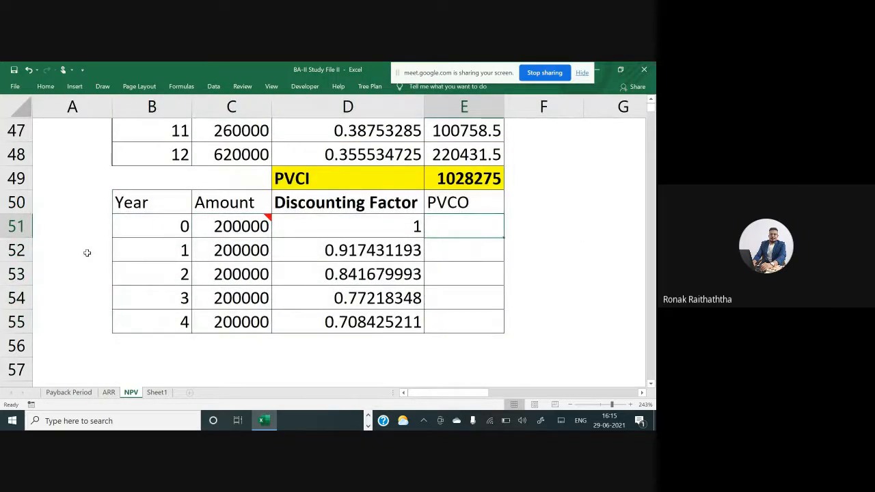
pyautogui.write('=')
pyautogui.click(213, 226)
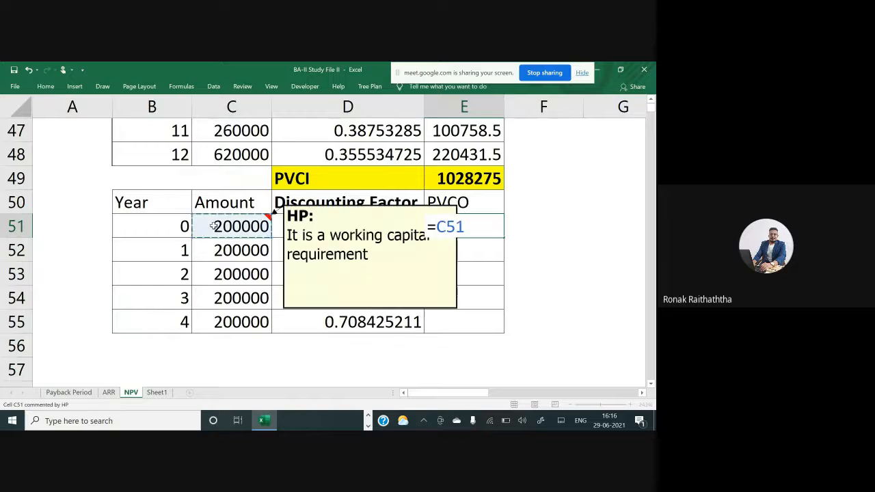
pyautogui.write('*')
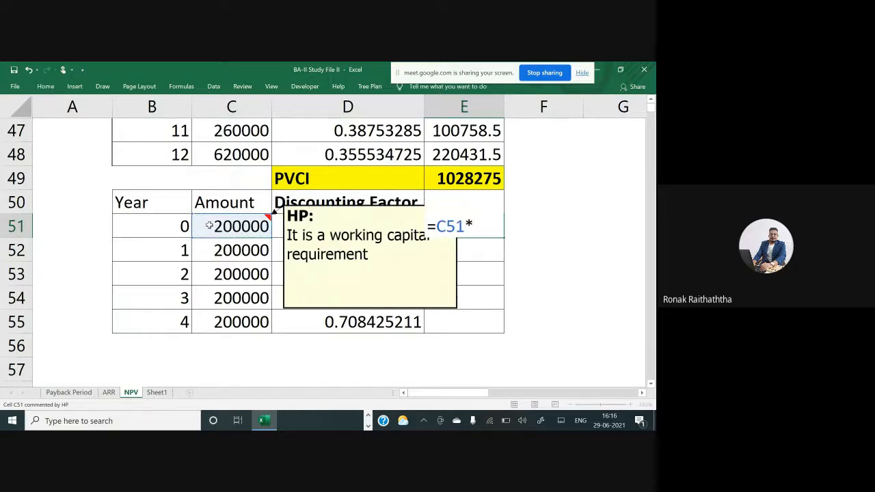
pyautogui.click(347, 229)
pyautogui.press('Return')
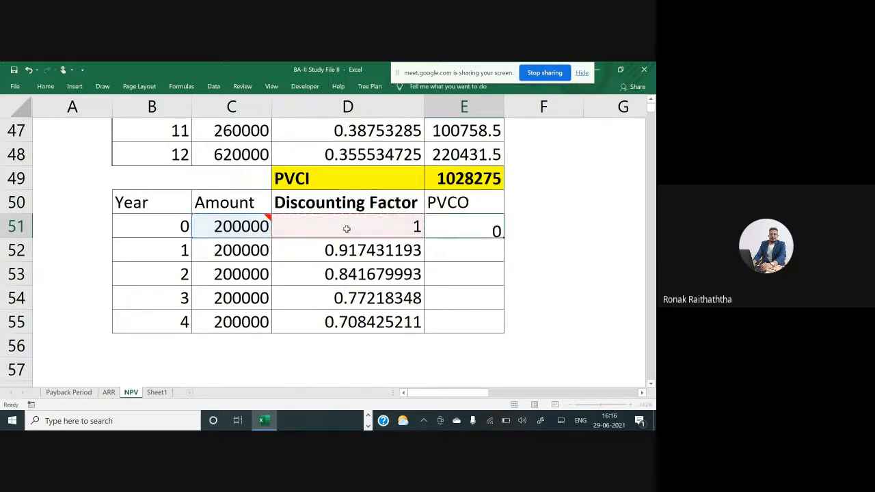
# Copy the E51 PVCO formula down through E55
pyautogui.press('Up')
pyautogui.hotkey('ctrl', 'c')
pyautogui.press('Down')
pyautogui.hotkey('shift', 'Down')
pyautogui.hotkey('shift', 'Down')
pyautogui.hotkey('shift', 'Down')
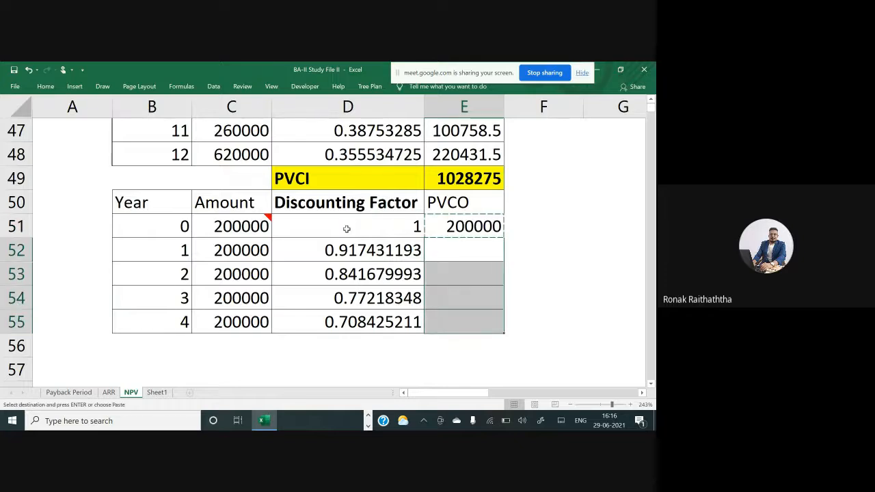
pyautogui.press('Return')
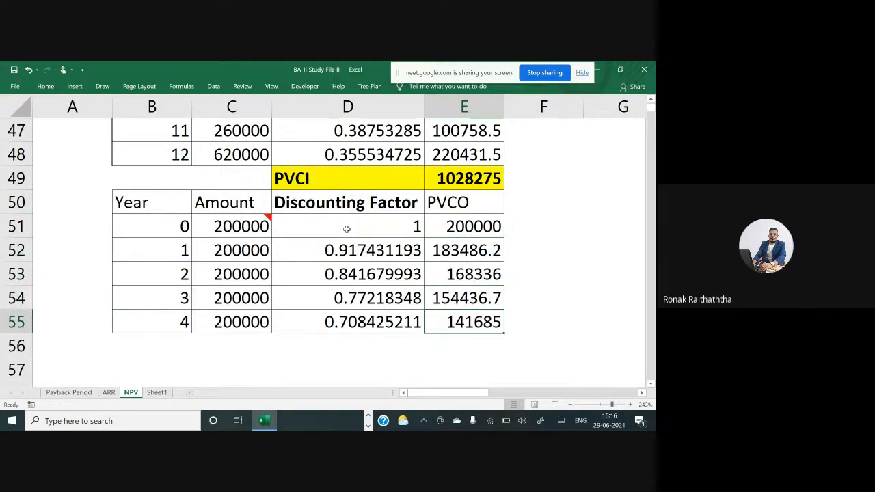
# Insert a blank row above the PVCO table's header row
pyautogui.press('Up')
pyautogui.press('Up')
pyautogui.press('Up')
pyautogui.press('Up')
pyautogui.press('Up')
pyautogui.hotkey('shift', 'space')
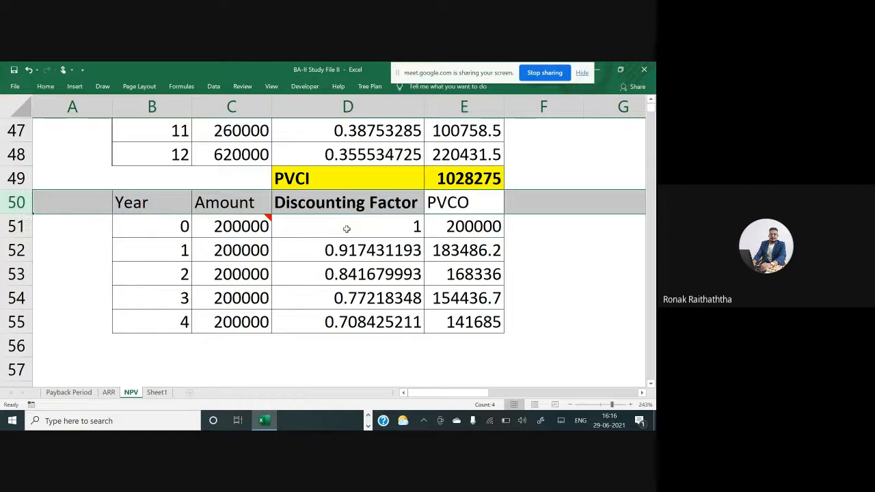
pyautogui.hotkey('ctrl', 'shift', '+')
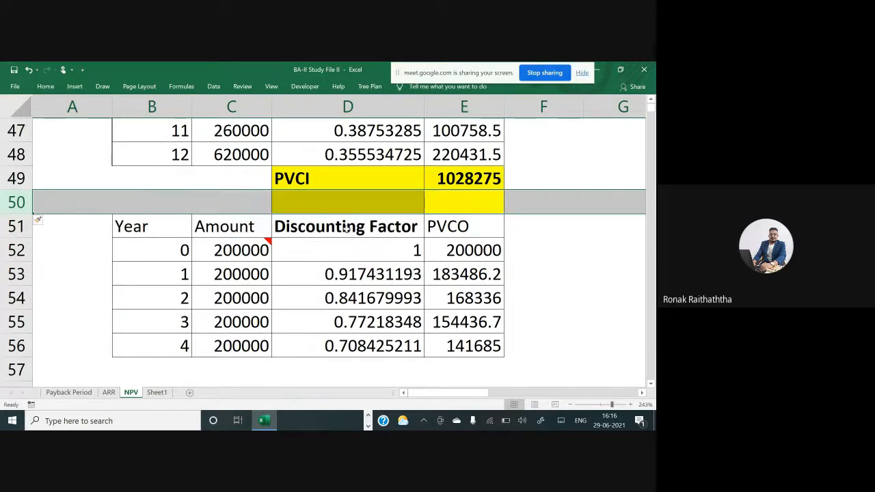
# Remove the borders from D50:E50 in the inserted blank row
pyautogui.press('Down')
pyautogui.press('Right')
pyautogui.press('Right')
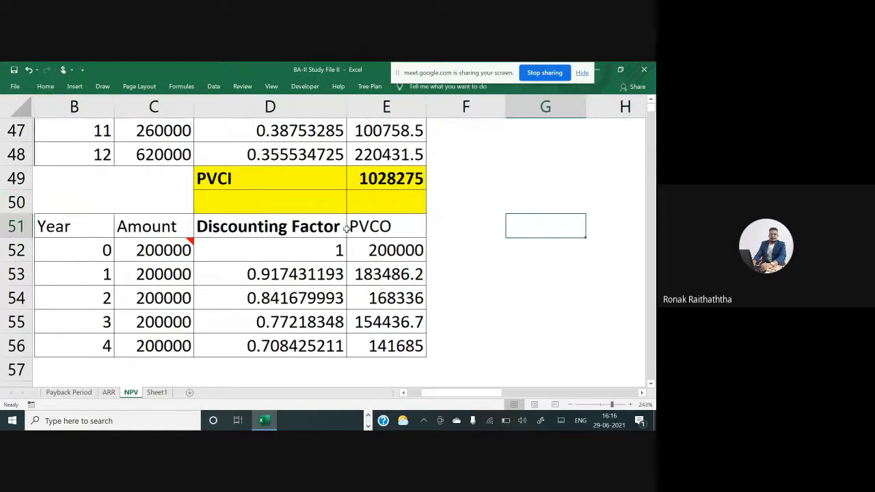
pyautogui.press('Left')
pyautogui.press('Left')
pyautogui.press('Left')
pyautogui.press('Up')
pyautogui.hotkey('shift', 'Right')
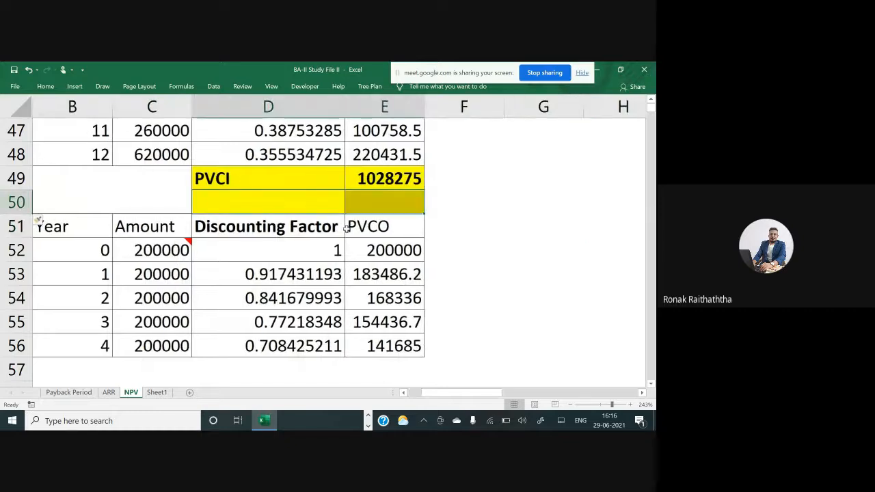
pyautogui.hotkey('alt', 'h')
pyautogui.press('b')
pyautogui.press('n')
# Apply all borders to the PVCI row D49:E49 and to the PVCO table's header row D51:E51
pyautogui.press('Up')
pyautogui.hotkey('shift', 'Right')
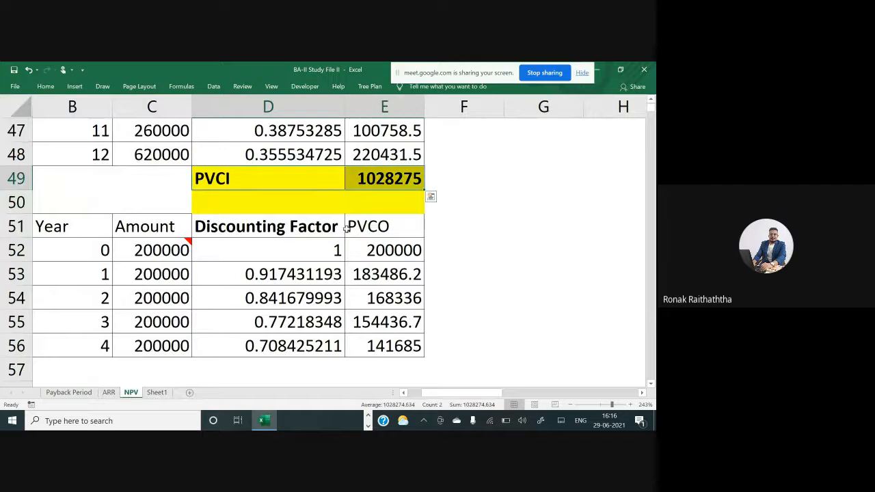
pyautogui.hotkey('alt', 'h')
pyautogui.press('b')
pyautogui.press('a')
pyautogui.press('Down')
pyautogui.press('Down')
pyautogui.hotkey('shift', 'Right')
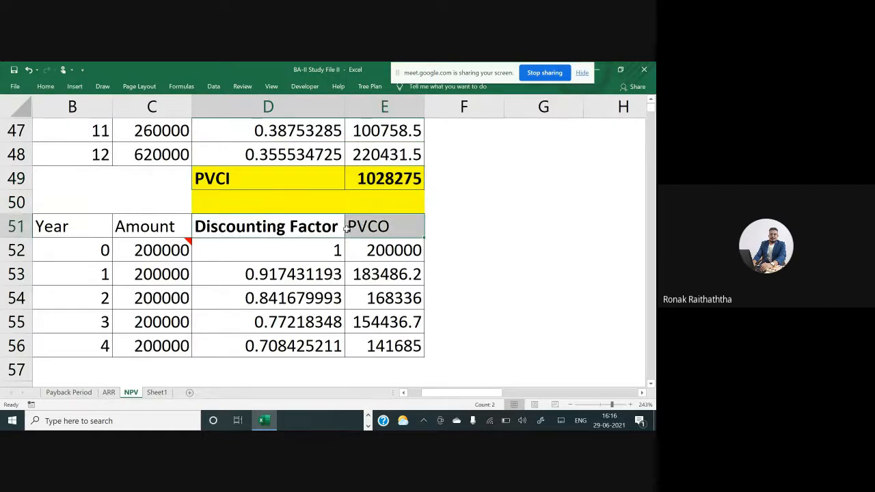
pyautogui.hotkey('alt', 'h')
pyautogui.press('b')
pyautogui.press('a')
# Remove the yellow fill from D50:E50 in the blank row
pyautogui.press('Up')
pyautogui.hotkey('shift', 'Right')
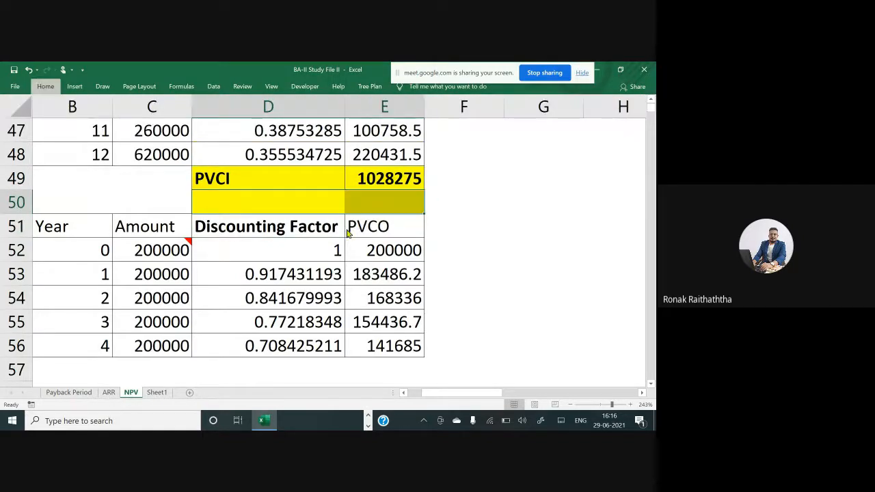
pyautogui.hotkey('alt', 'h')
pyautogui.press('n')
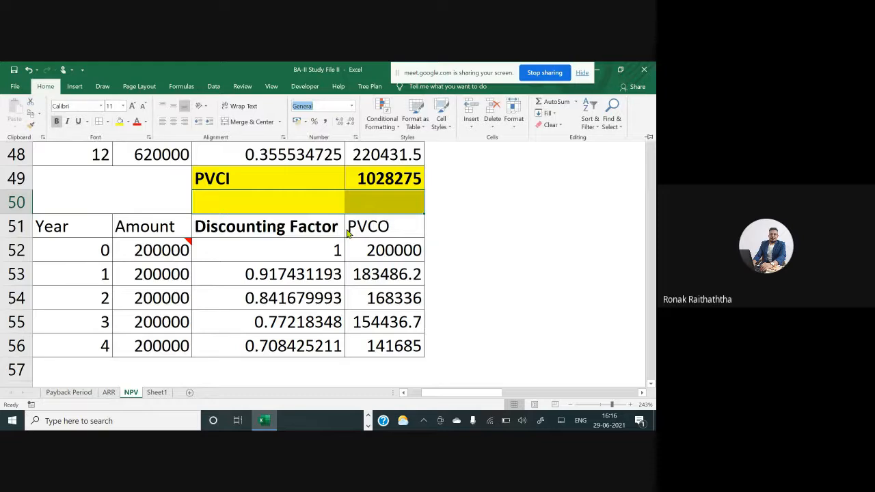
pyautogui.write('hn')
pyautogui.press('Escape')
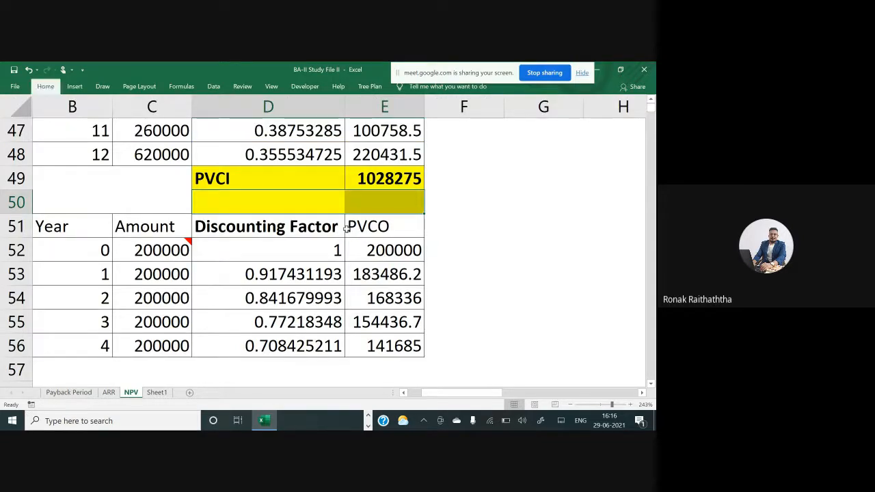
pyautogui.hotkey('alt', 'h')
pyautogui.press('h')
pyautogui.press('n')
# Label cell D57 below the PVCO table as PVCO
pyautogui.press('Down')
pyautogui.press('Down')
pyautogui.press('Down')
pyautogui.press('Down')
pyautogui.press('Down')
pyautogui.press('Down')
pyautogui.press('Down')
pyautogui.press('Down')
pyautogui.press('Down')
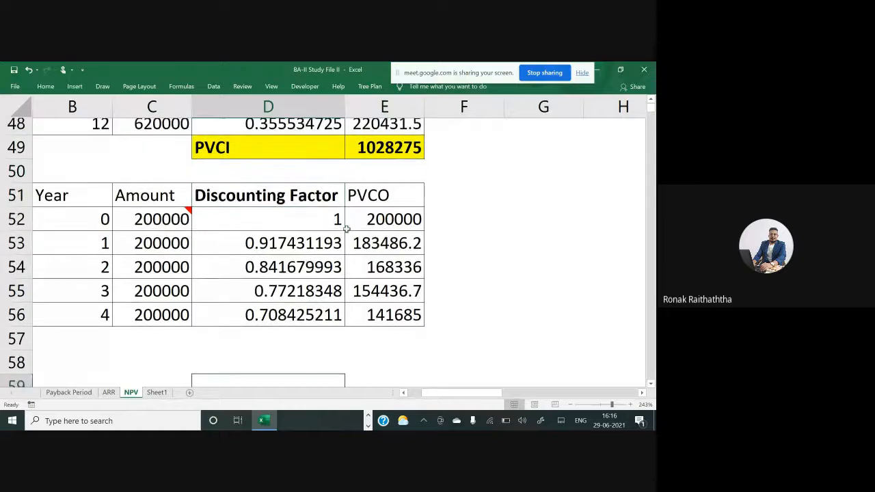
pyautogui.press('Up')
pyautogui.press('Up')
pyautogui.press('Right')
pyautogui.press('Left')
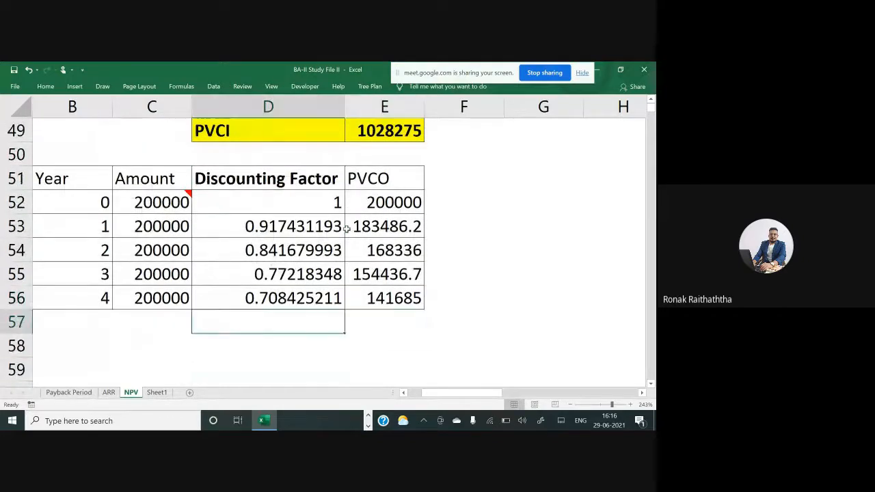
pyautogui.write('PVCO')
pyautogui.press('Right')
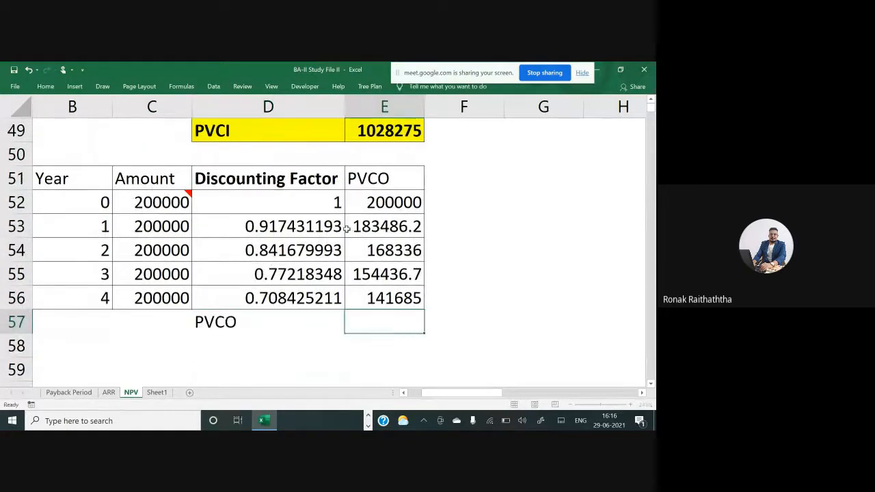
# Enter =SUM(E52:E56) in E57 to total the PVCO
pyautogui.write('=sum(')
pyautogui.press('Up')
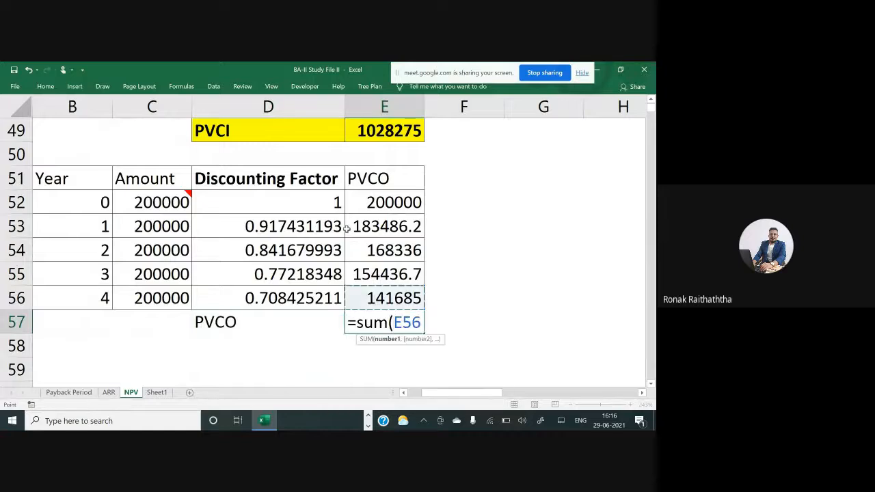
pyautogui.press('Up')
pyautogui.press('Up')
pyautogui.press('Up')
pyautogui.press('Up')
pyautogui.press('Up')
pyautogui.press('Down')
pyautogui.hotkey('shift', 'Down')
pyautogui.hotkey('shift', 'Down')
pyautogui.hotkey('shift', 'Down')
pyautogui.hotkey('shift', 'Down')
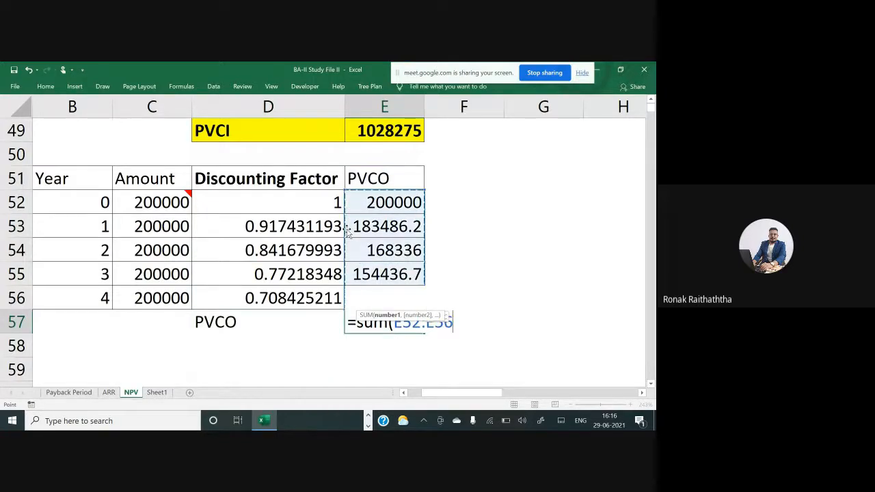
pyautogui.write(')')
pyautogui.hotkey('ctrl', 'Return')
# Fill the PVCO total row D57:E57 yellow and make it bold
pyautogui.press('Left')
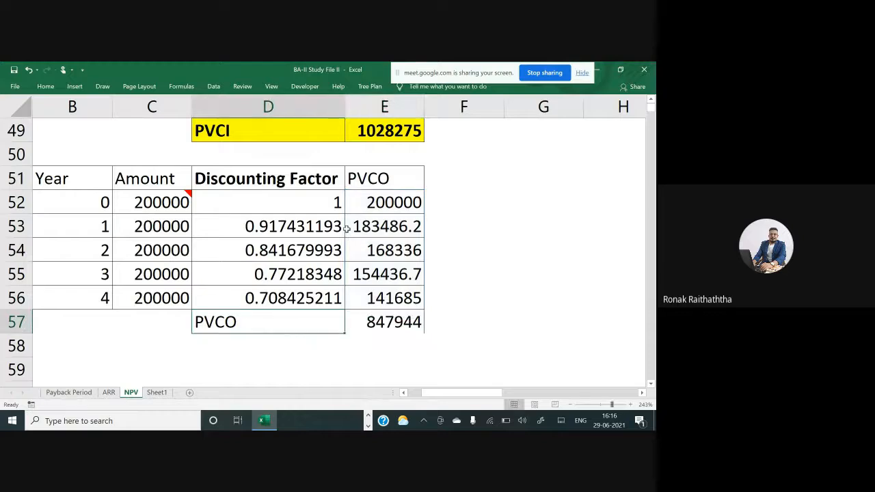
pyautogui.press('Right')
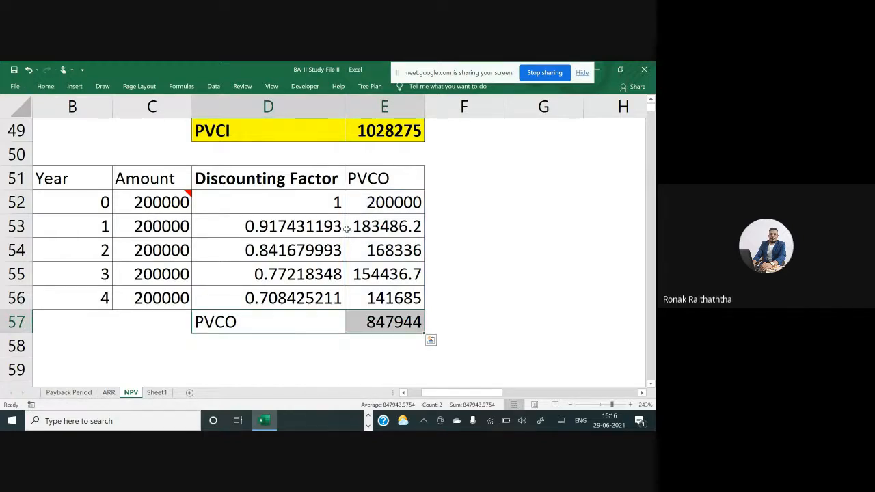
pyautogui.press('Left')
pyautogui.hotkey('shift', 'Right')
pyautogui.click(45, 86)
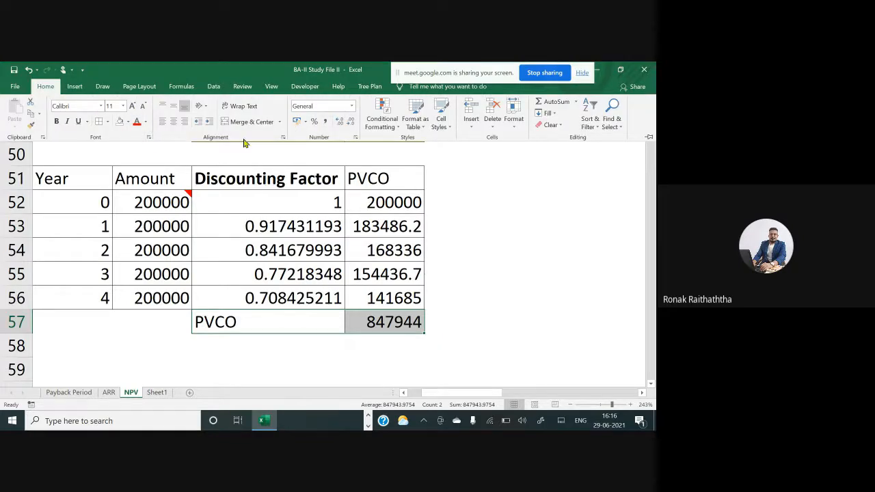
pyautogui.click(148, 125)
pyautogui.click(128, 123)
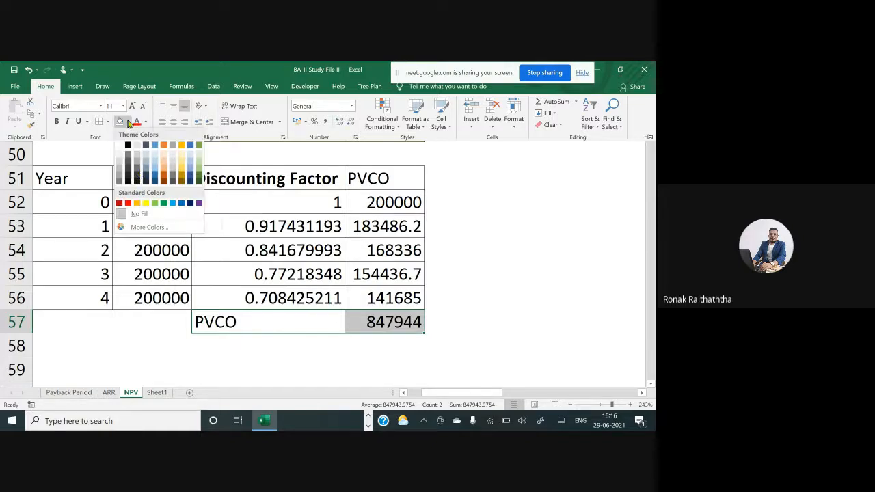
pyautogui.click(145, 203)
pyautogui.hotkey('ctrl', 'F1')
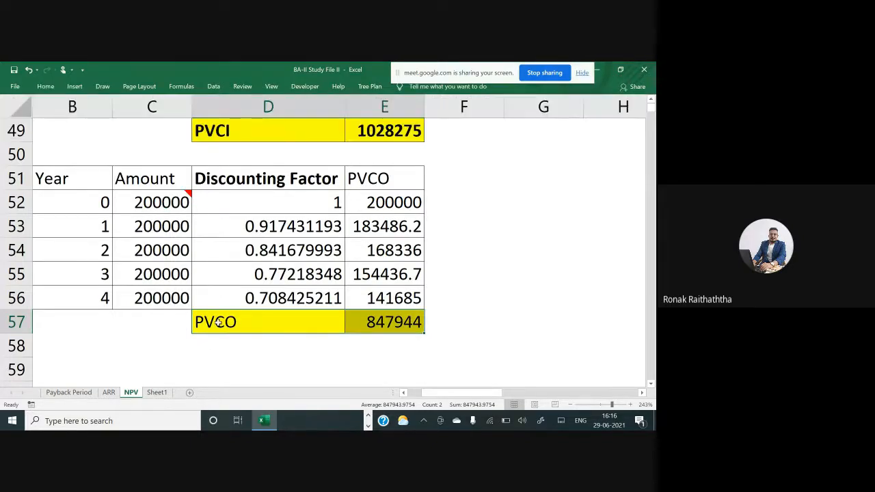
pyautogui.hotkey('ctrl', 'b')
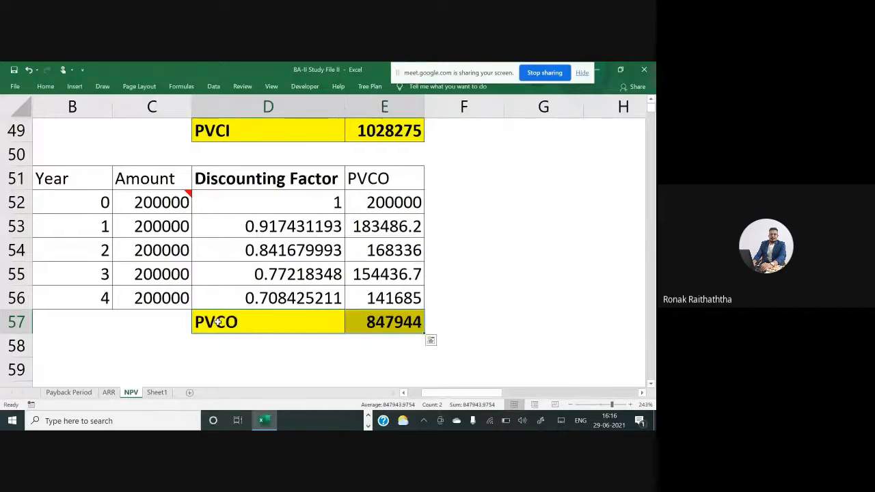
# Label D58 as NPV and enter the formula =E49-E57 in E58
pyautogui.press('Down')
pyautogui.write('NPV')
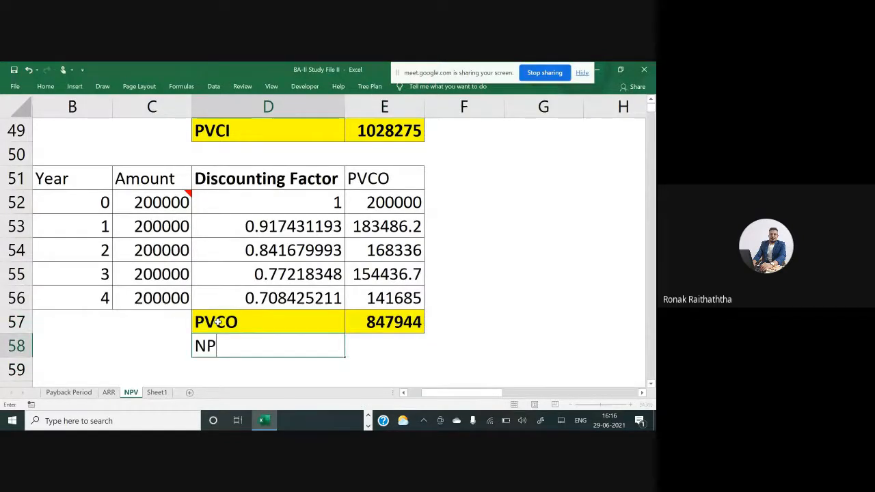
pyautogui.press('Tab')
pyautogui.write('=')
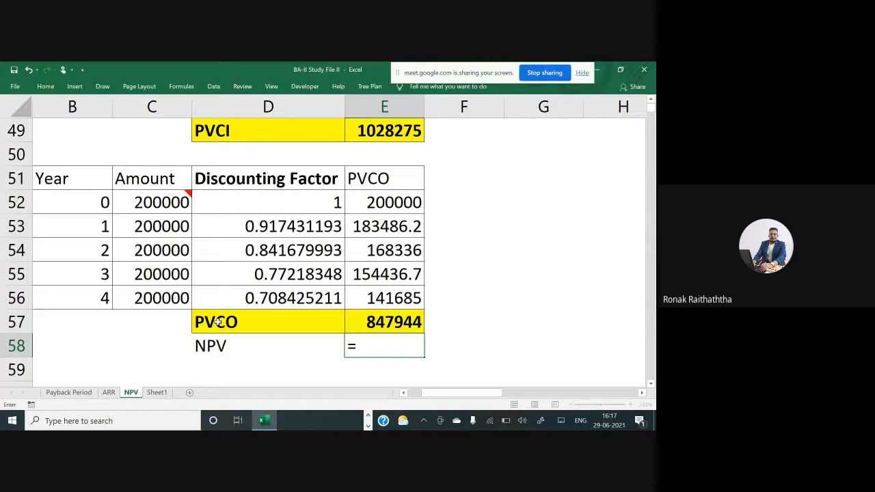
pyautogui.click(383, 130)
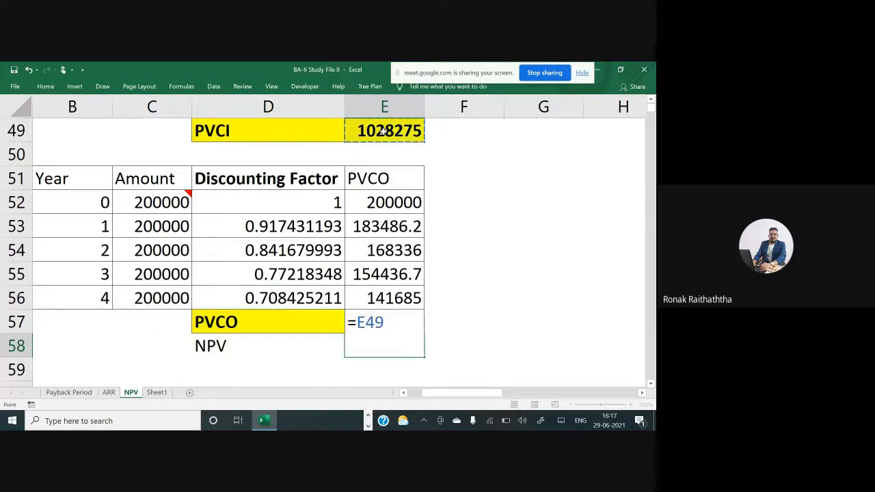
pyautogui.write('-')
pyautogui.click(335, 314)
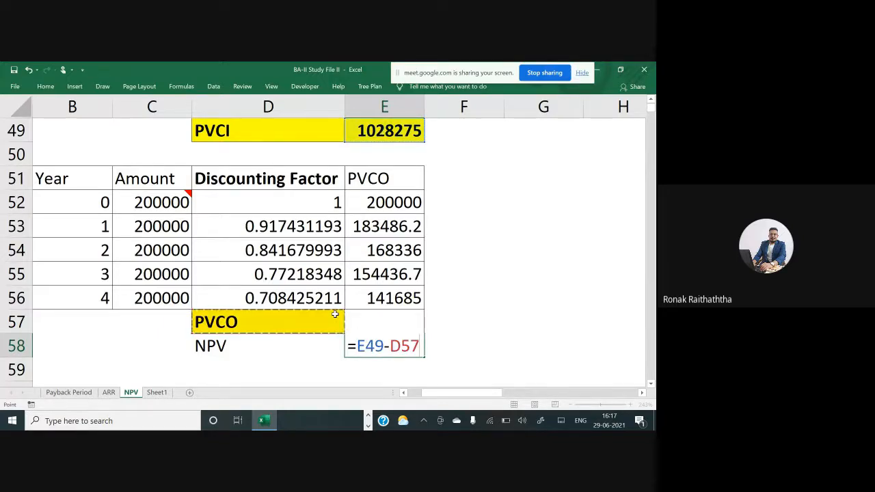
pyautogui.press('Right')
pyautogui.press('Return')
pyautogui.press('Up')
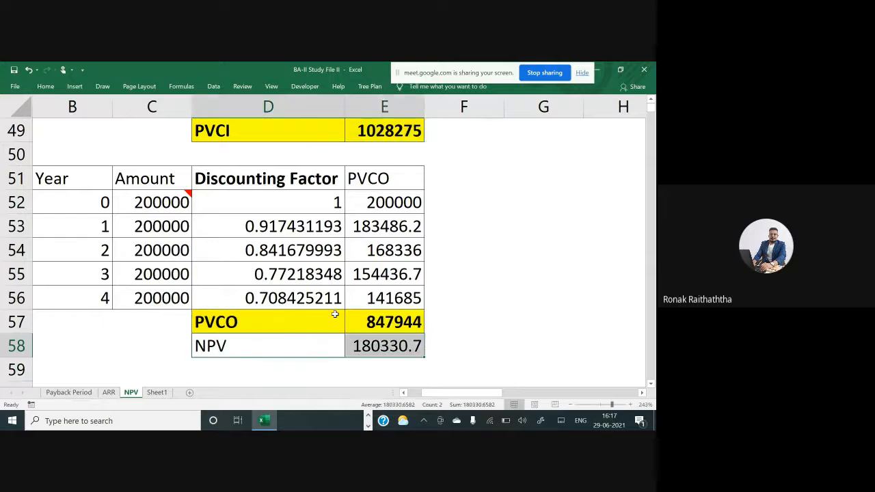
# Fill the NPV row D58:E58 yellow and make it bold
pyautogui.hotkey('shift', 'Right')
pyautogui.hotkey('shift', 'Left')
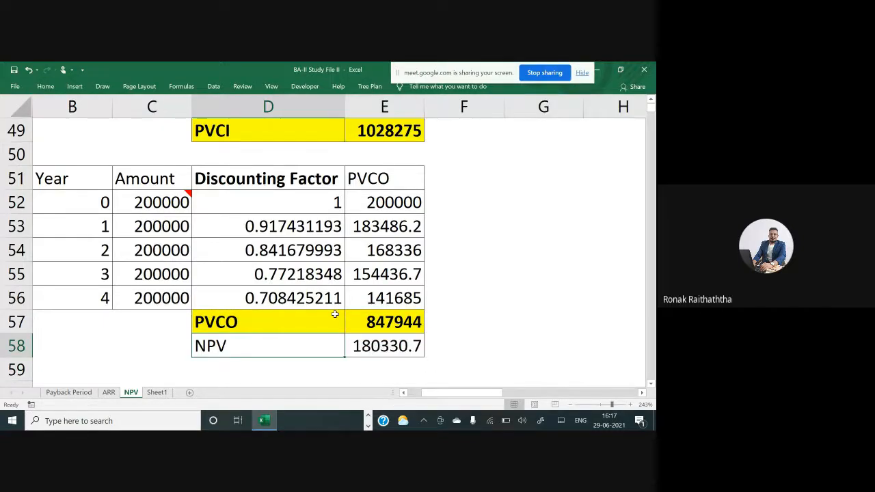
pyautogui.hotkey('shift', 'Right')
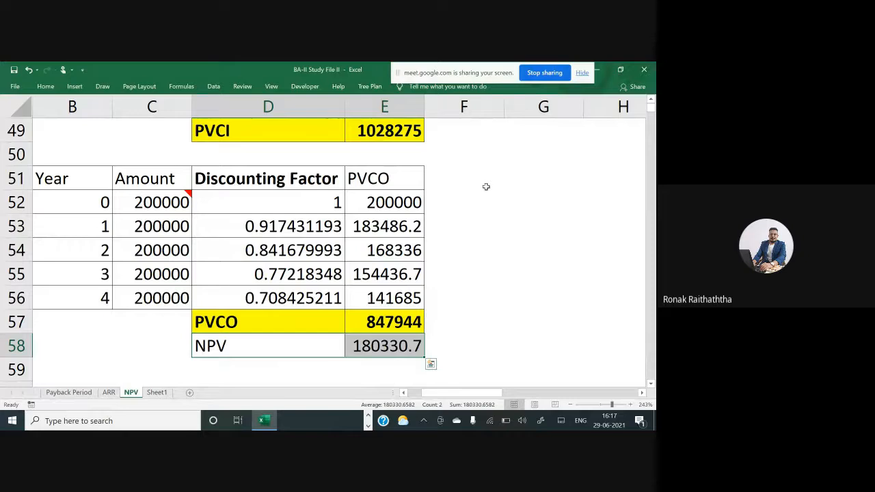
pyautogui.click(46, 86)
pyautogui.click(119, 122)
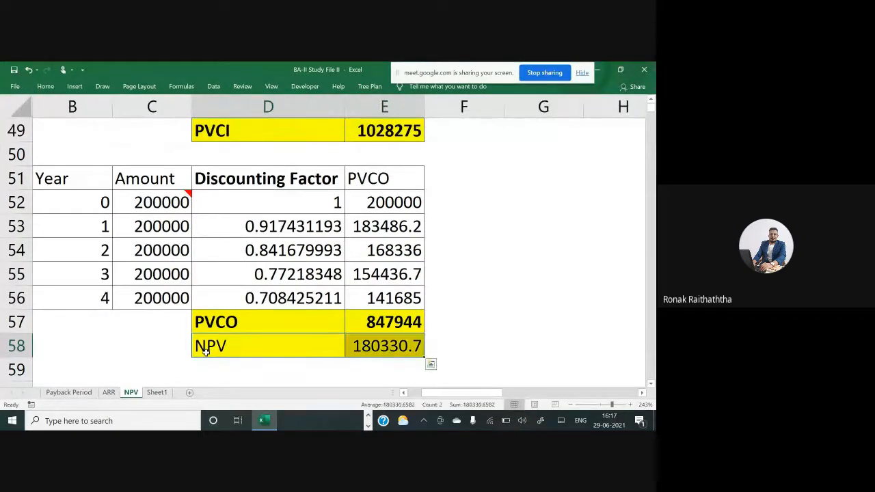
pyautogui.hotkey('ctrl', 'b')
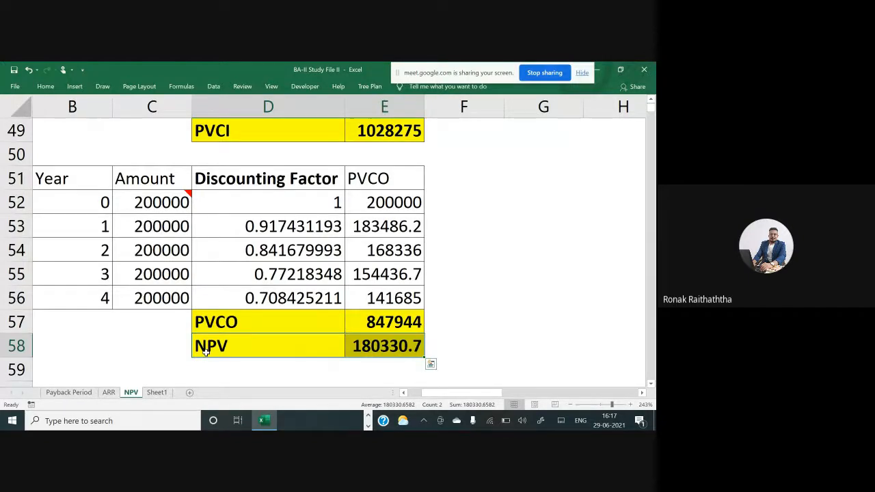
# Review the completed PVCI, PVCO and NPV tables and the problem statement above them
pyautogui.hotkey('alt', 'Tab')
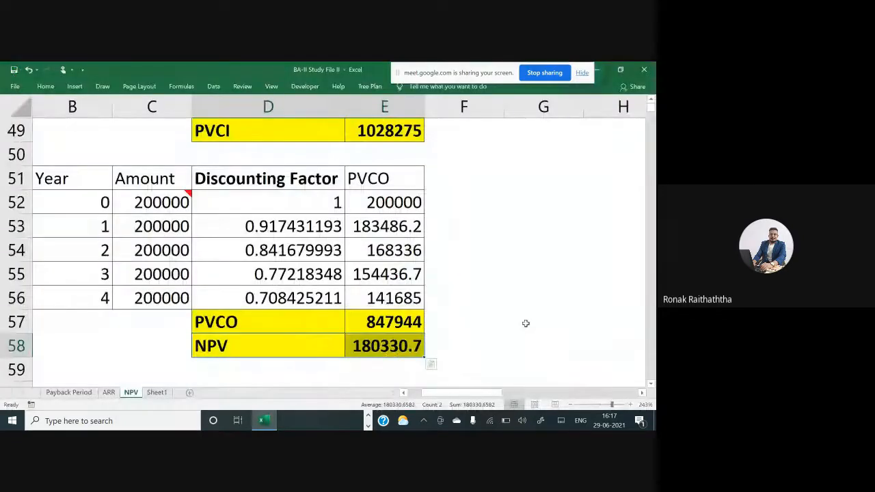
pyautogui.scroll(-5, 526, 324)
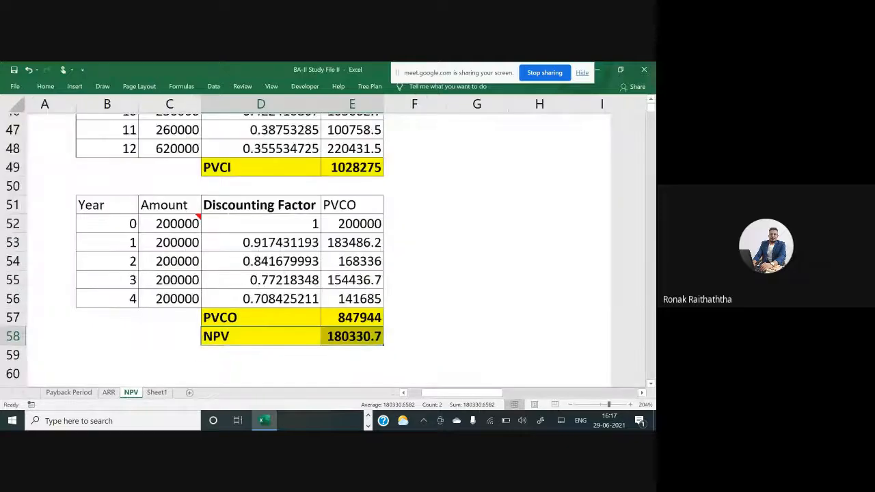
pyautogui.scroll(1, 483, 316)
pyautogui.scroll(2, 465, 307)
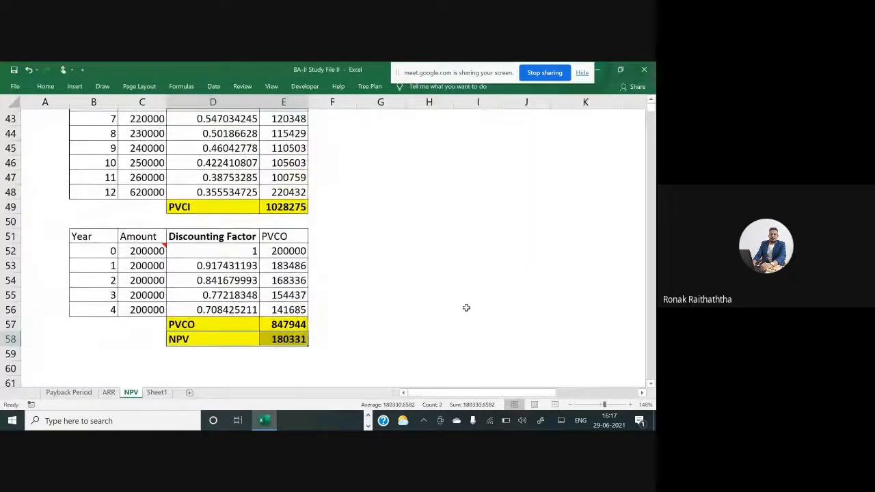
pyautogui.scroll(-1, 461, 302)
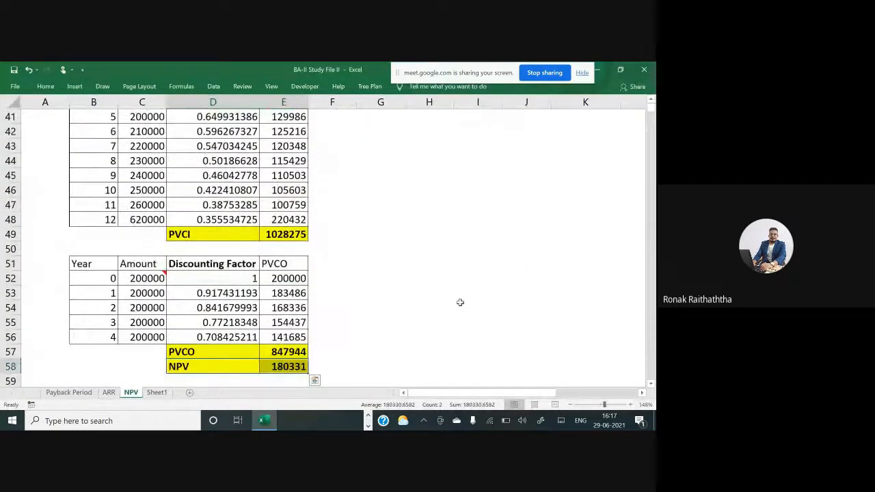
pyautogui.click(460, 302)
pyautogui.hotkey('alt', 'Tab')
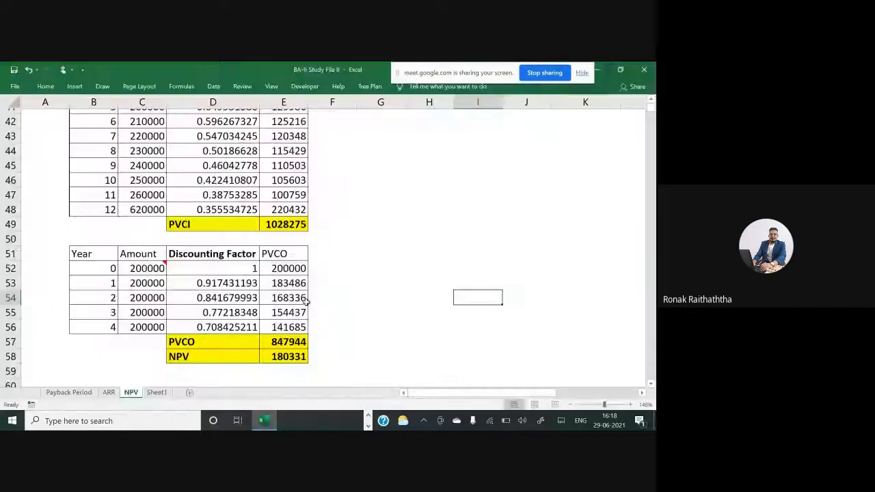
pyautogui.scroll(2, 307, 302)
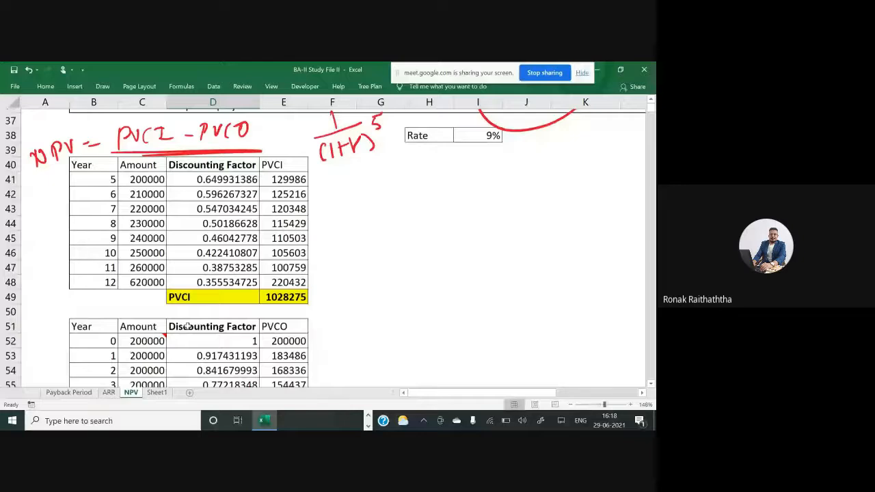
pyautogui.scroll(-2, 187, 326)
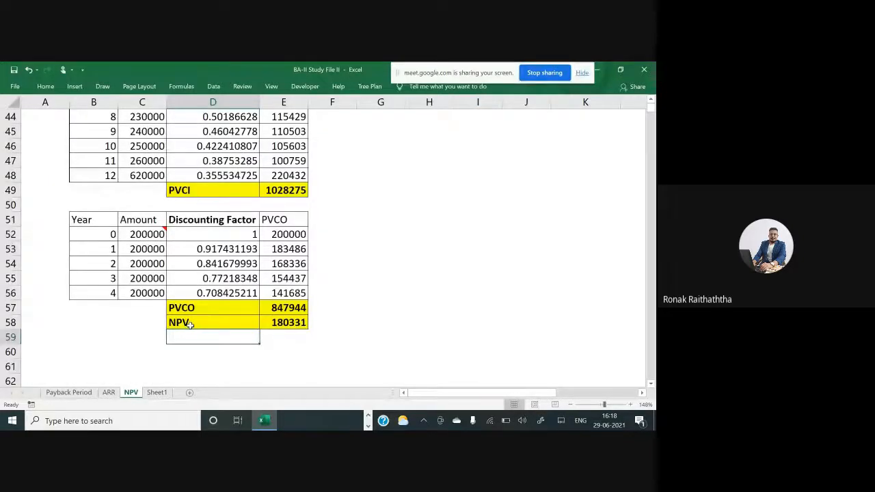
pyautogui.scroll(1, 189, 325)
pyautogui.scroll(1, 164, 247)
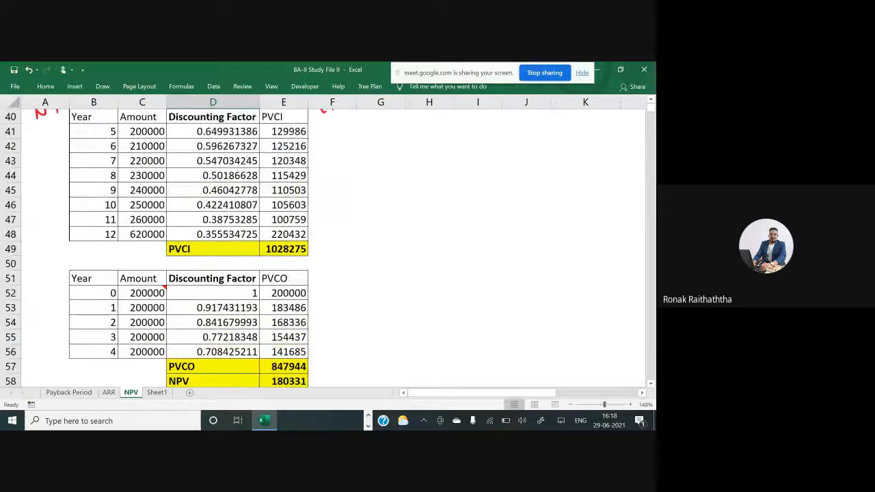
pyautogui.scroll(2, 205, 246)
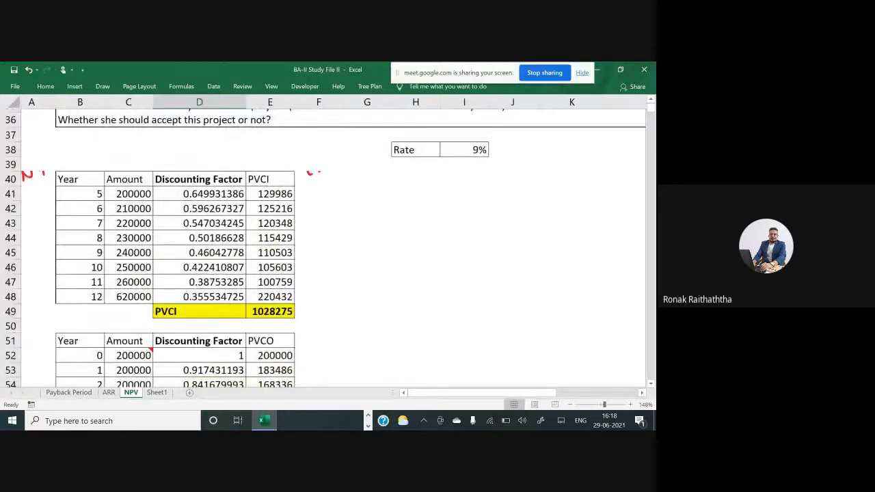
pyautogui.scroll(3, 342, 242)
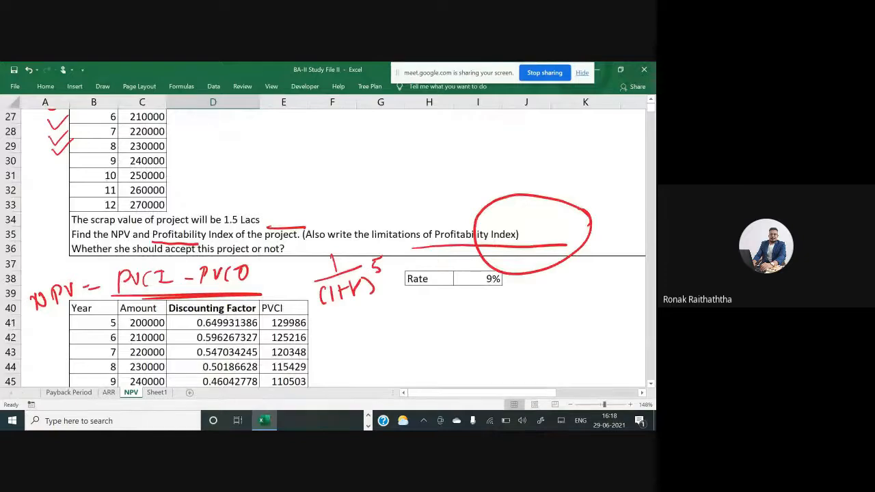
# Underline NPV, Profitability Index and project in the problem statement with pen ink
pyautogui.scroll(2, 325, 243)
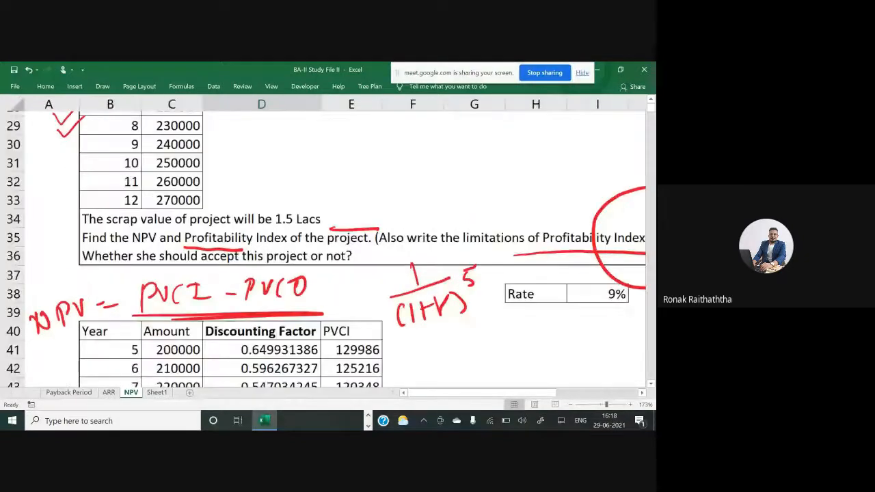
pyautogui.scroll(1, 325, 243)
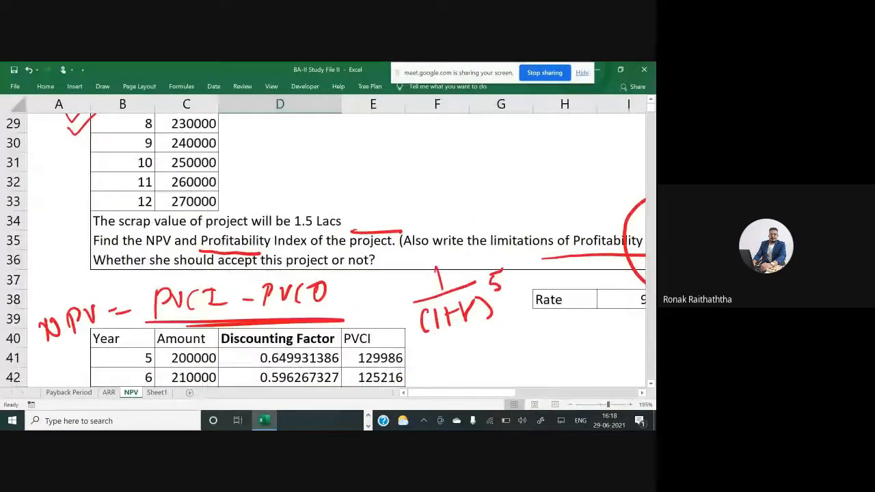
pyautogui.moveTo(145, 251); pyautogui.dragTo(404, 250)
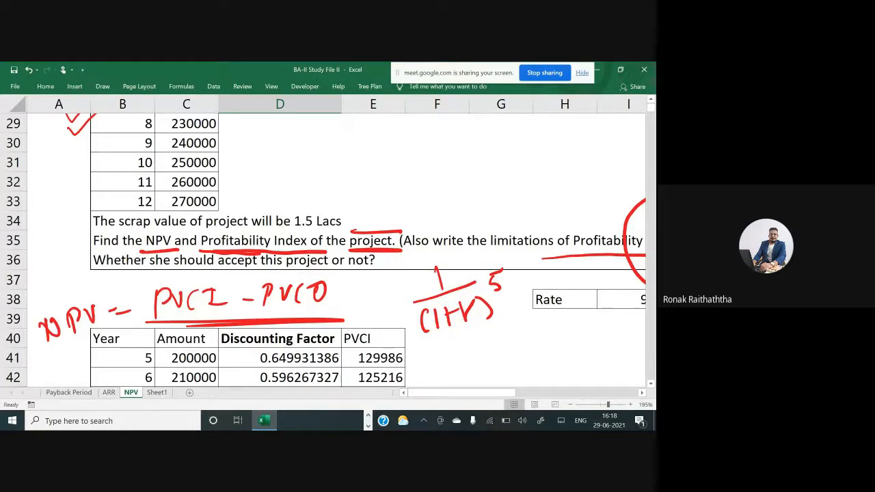
# Handwrite the formula Profitability Index = PVCI / PVCO in ink beside the PVCI table
pyautogui.scroll(-2, 326, 251)
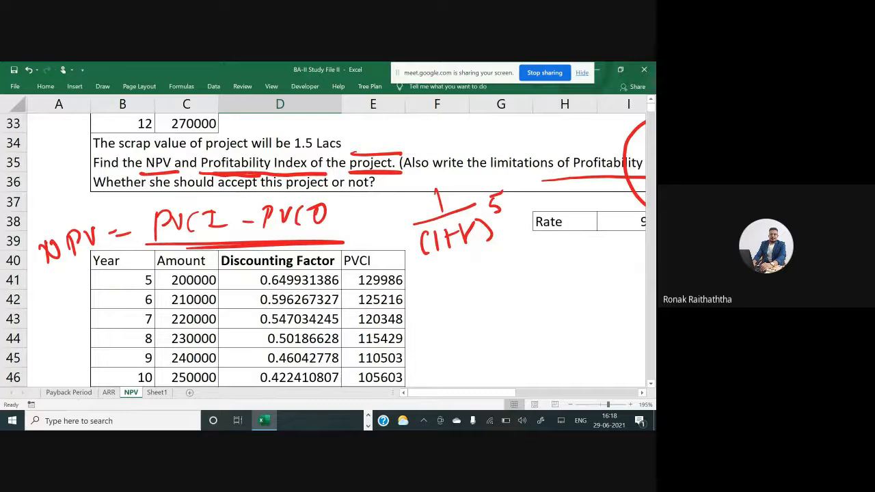
pyautogui.scroll(-1, 326, 251)
pyautogui.scroll(-3, 326, 251)
pyautogui.hscroll(2, 326, 251)
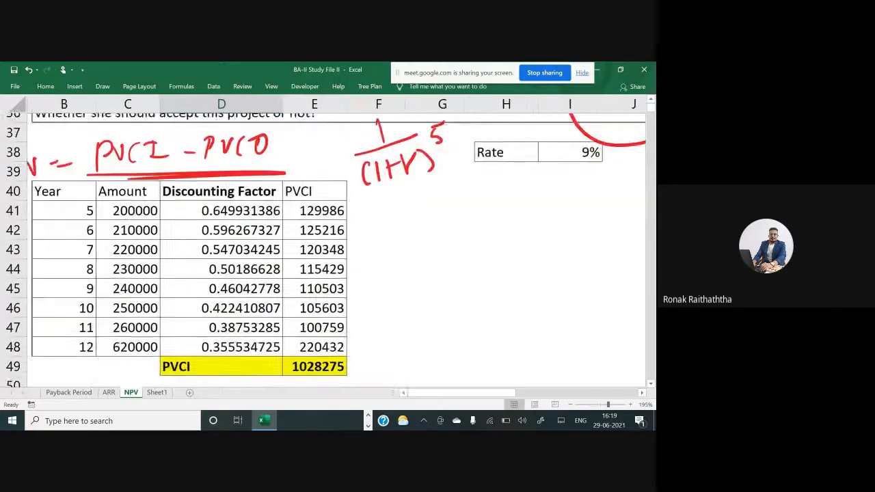
pyautogui.moveTo(378, 253)
pyautogui.mouseDown()
pyautogui.moveTo(414, 263)
pyautogui.moveTo(423, 301)
pyautogui.moveTo(431, 263)
pyautogui.moveTo(450, 246)
pyautogui.moveTo(474, 273)
pyautogui.mouseUp()
pyautogui.moveTo(431, 295)
pyautogui.mouseDown()
pyautogui.moveTo(441, 309)
pyautogui.moveTo(478, 287)
pyautogui.moveTo(487, 294)
pyautogui.moveTo(503, 253)
pyautogui.mouseUp()
pyautogui.moveTo(523, 220)
pyautogui.mouseDown()
pyautogui.moveTo(523, 239)
pyautogui.moveTo(554, 216)
pyautogui.moveTo(576, 222)
pyautogui.moveTo(537, 246)
pyautogui.moveTo(594, 228)
pyautogui.moveTo(554, 257)
pyautogui.moveTo(582, 245)
pyautogui.moveTo(593, 254)
pyautogui.moveTo(526, 295)
pyautogui.moveTo(588, 189)
pyautogui.moveTo(528, 294)
pyautogui.mouseUp()
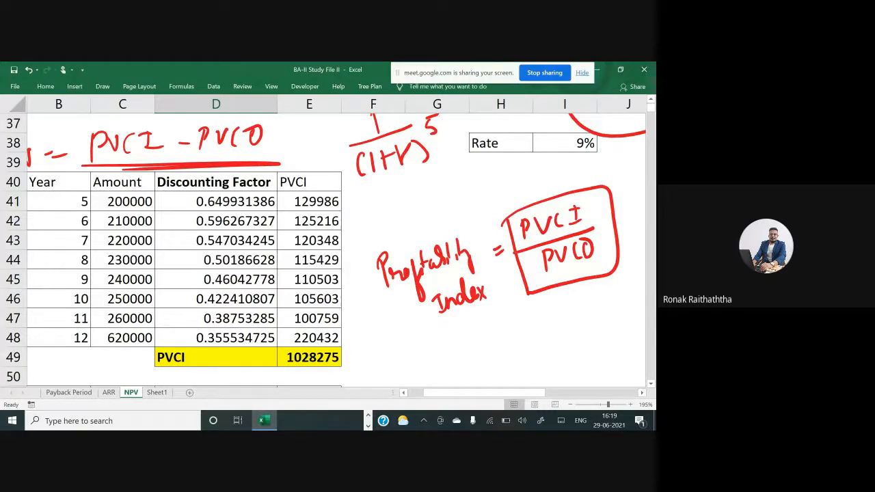
pyautogui.moveTo(426, 395); pyautogui.dragTo(420, 394)
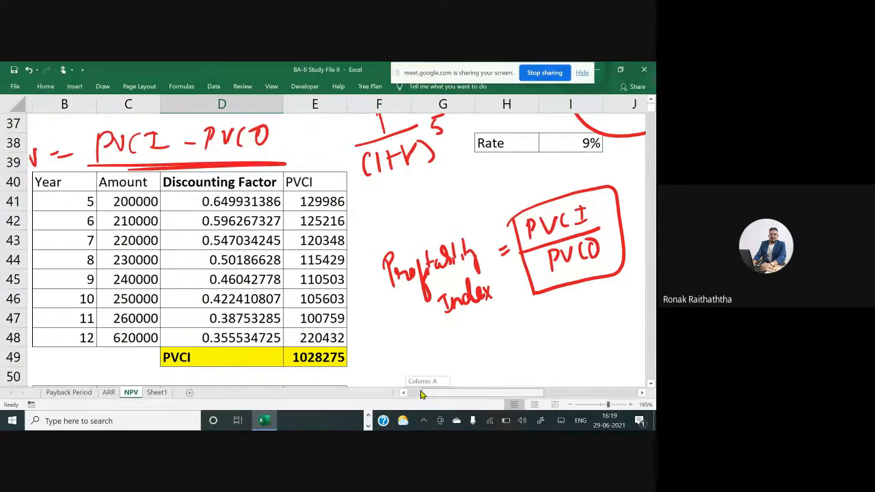
# Switch to Google Meet to read the in-call messages and dismiss the OneDrive notification
pyautogui.hotkey('alt', 'Tab')
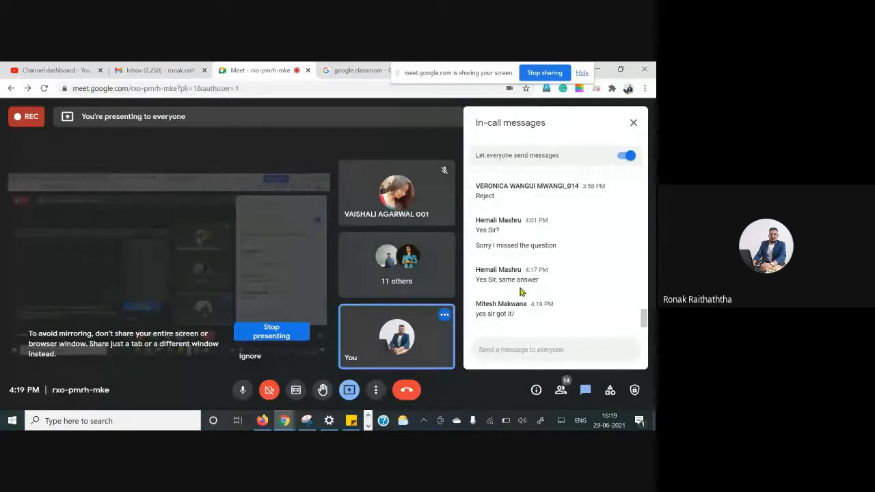
pyautogui.hotkey('alt', 'Tab')
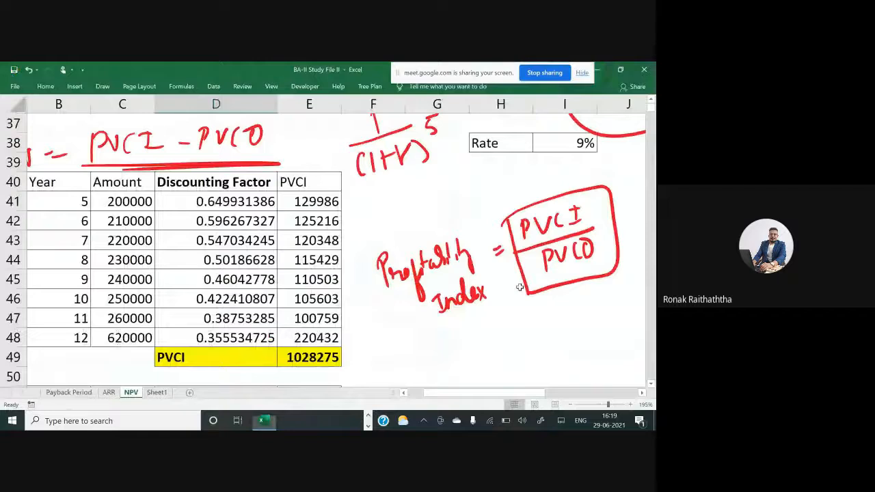
pyautogui.scroll(-3, 519, 288)
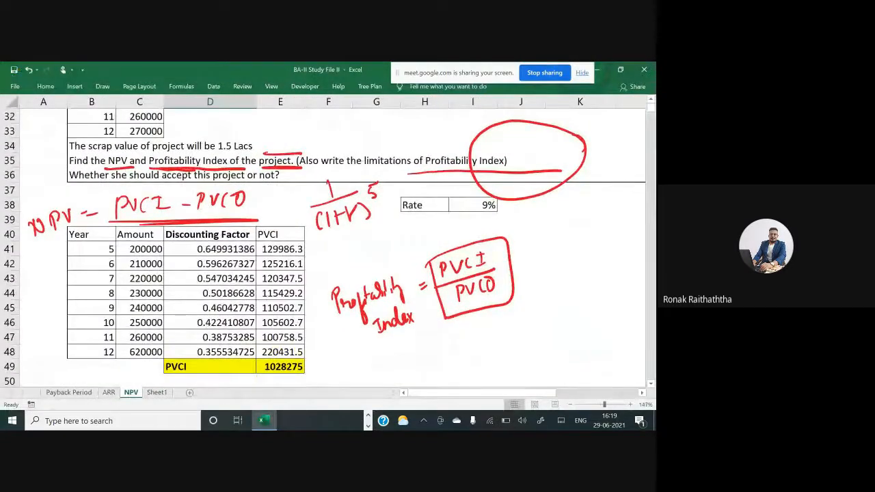
pyautogui.hotkey('alt', 'Tab')
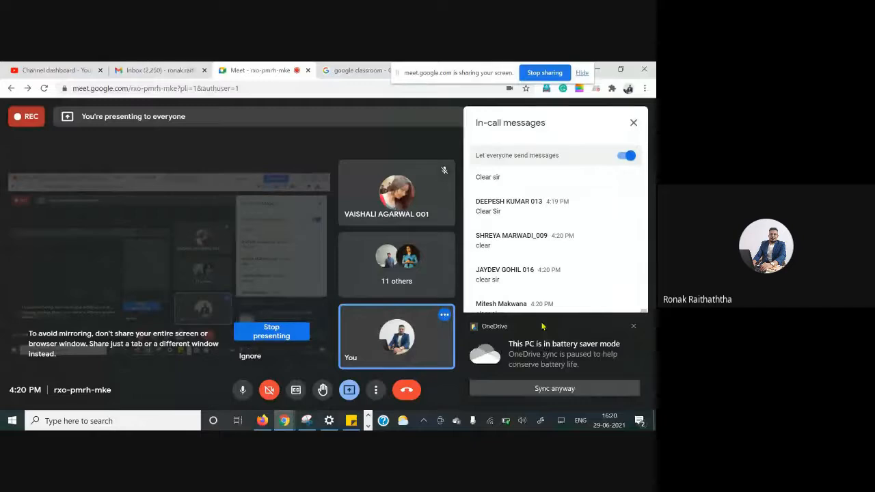
pyautogui.click(633, 326)
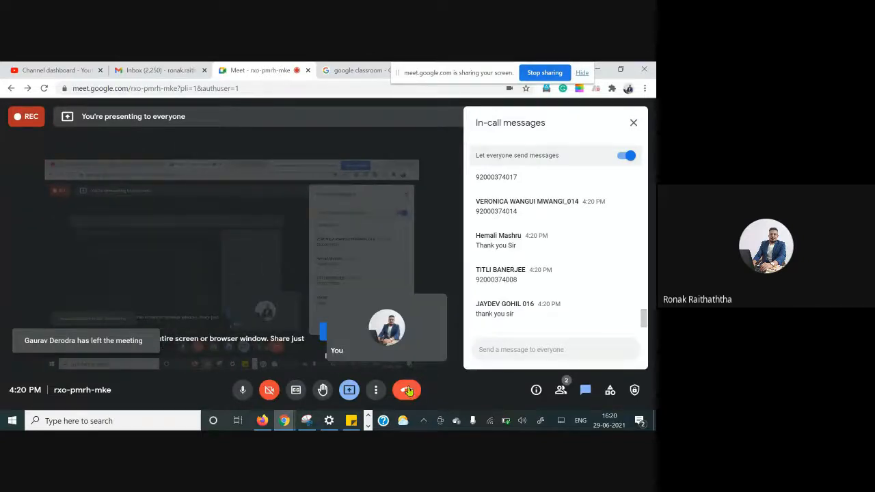
# Open the meeting recording panel to stop the recording
pyautogui.click(376, 390)
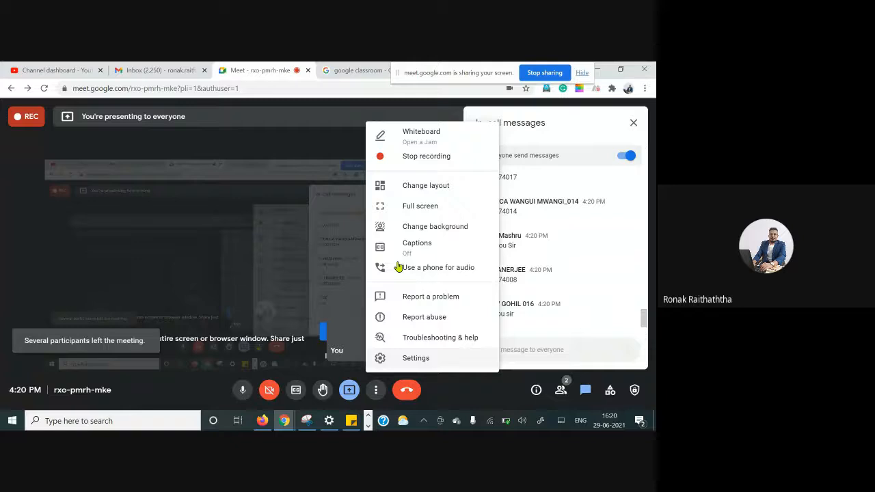
pyautogui.click(437, 163)
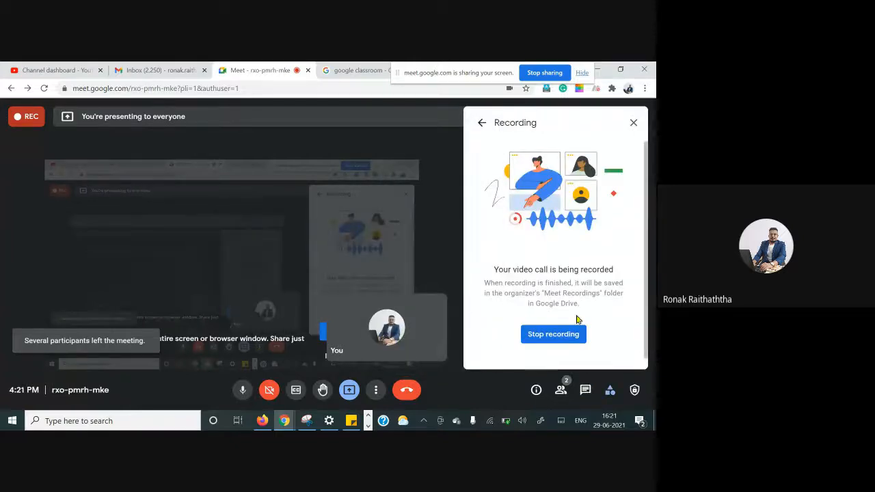